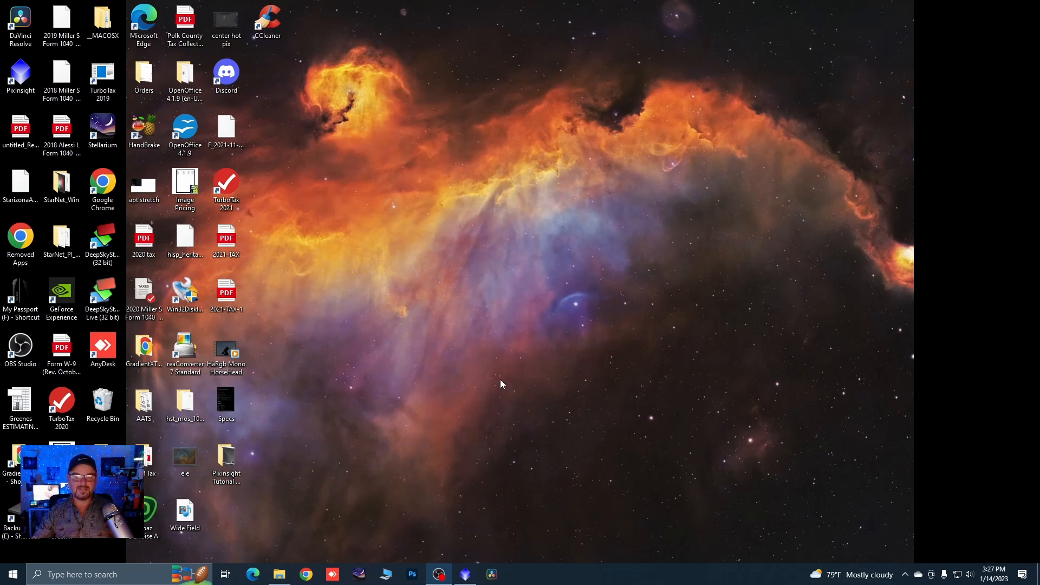
Step: Switch to PixInsight and examine the galaxy detail and background in the red2_drizzle_integration image
left_click(465, 574)
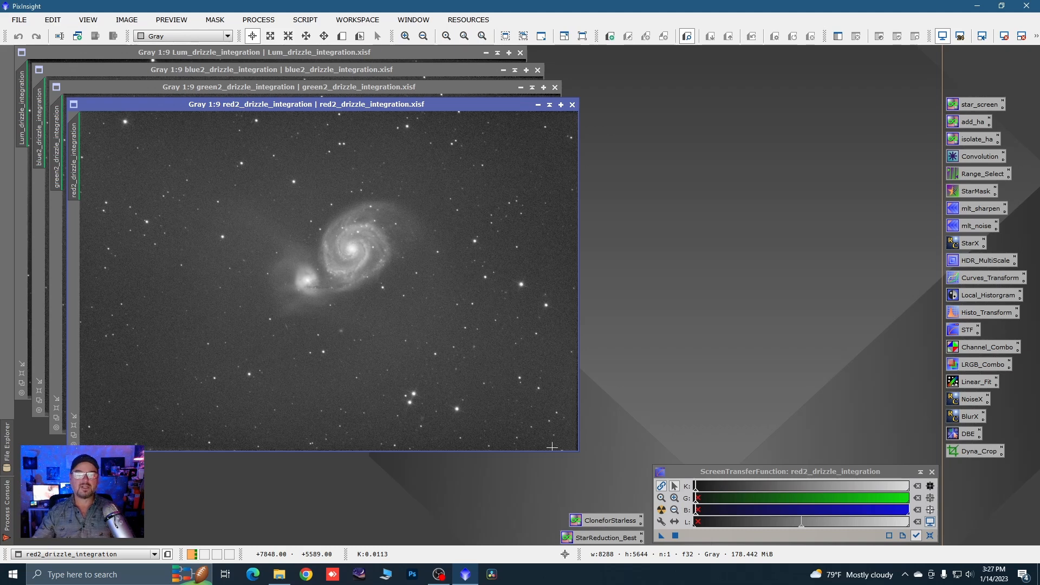
scroll(471, 297, "down", 1)
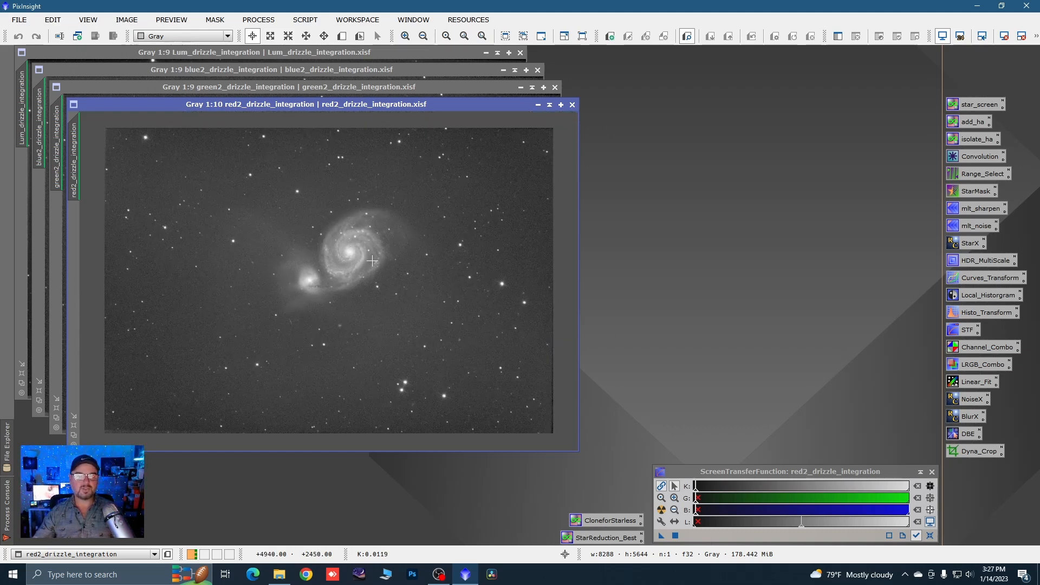
scroll(450, 293, "up", 1)
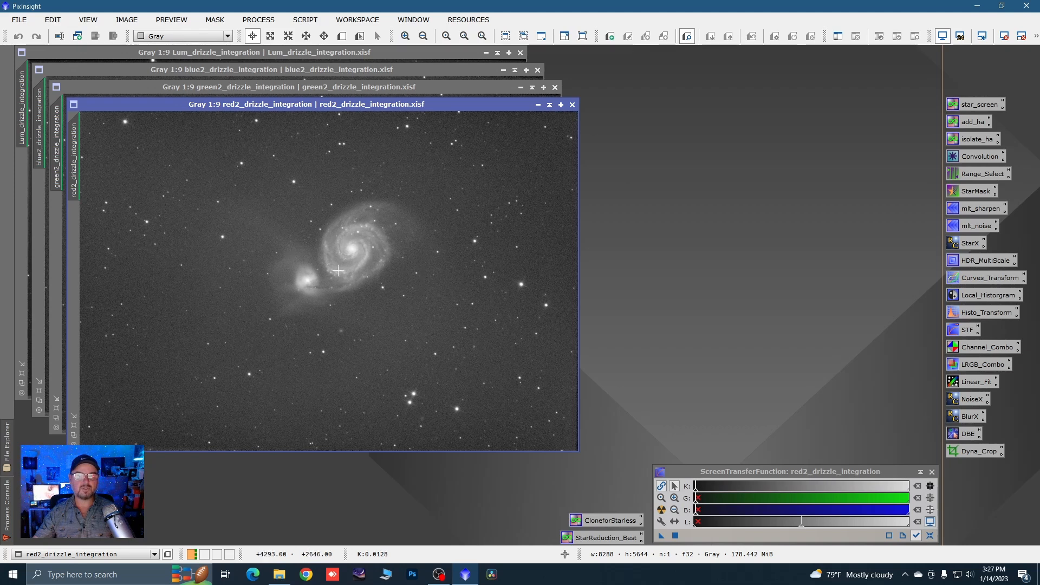
scroll(367, 249, "up", 2)
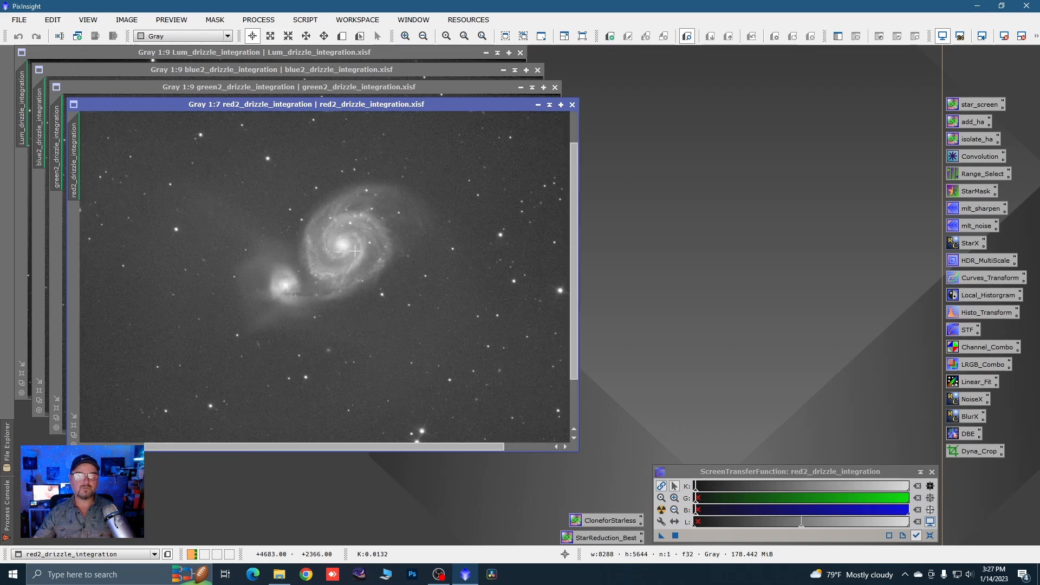
scroll(395, 287, "down", 1)
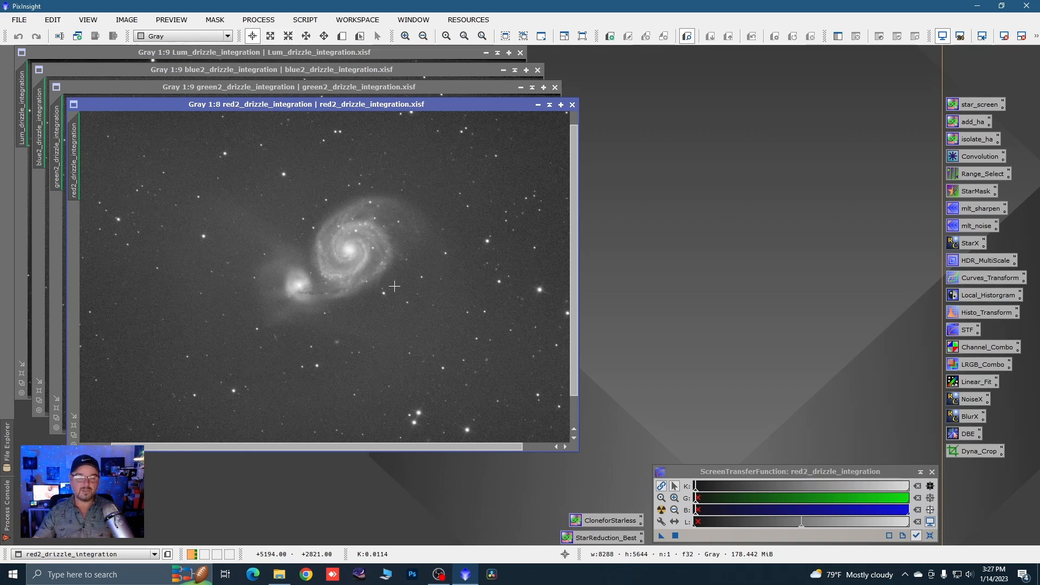
scroll(362, 228, "up", 3)
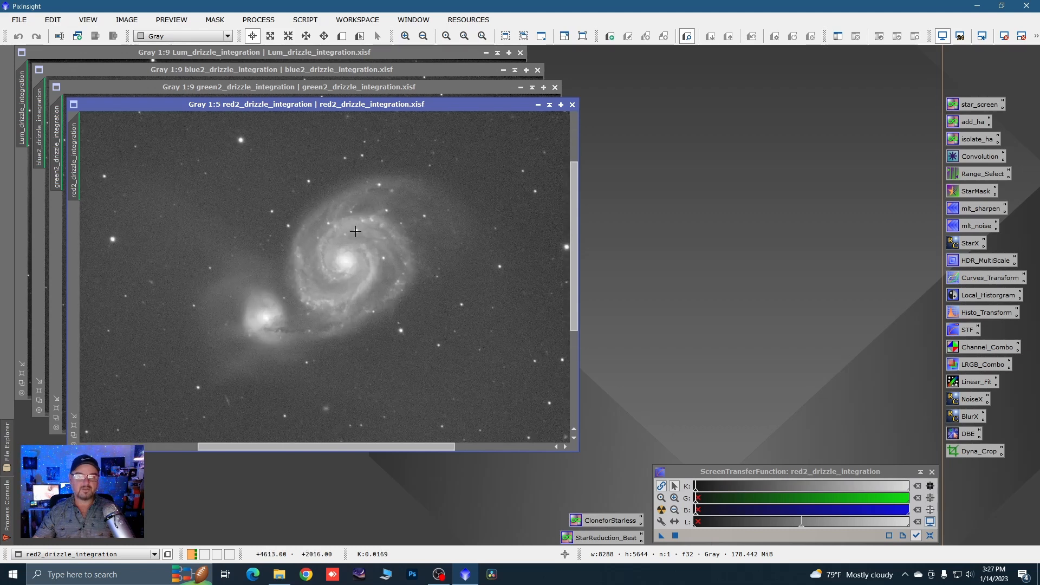
scroll(380, 270, "down", 3)
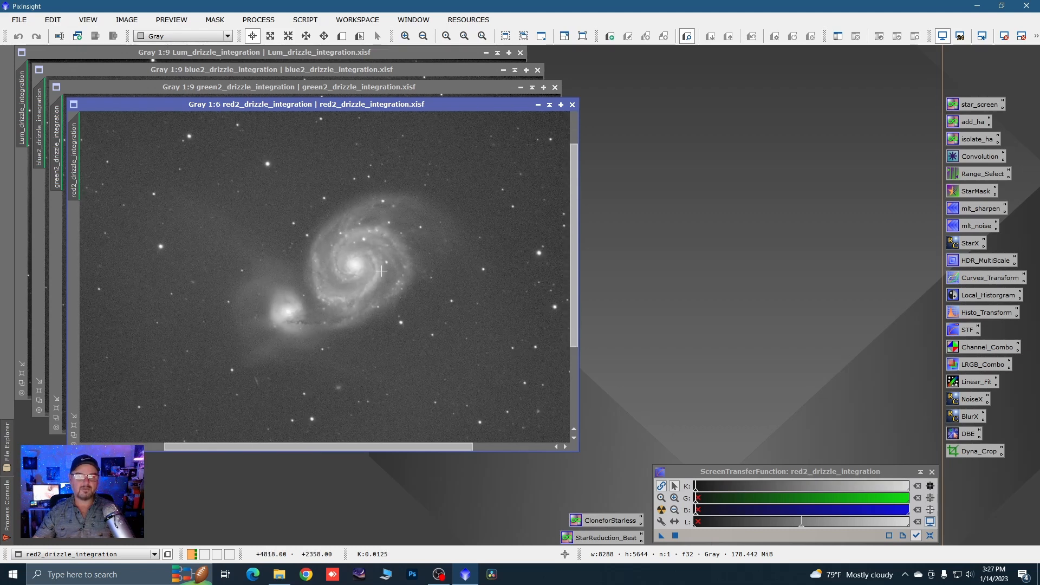
scroll(381, 271, "up", 3)
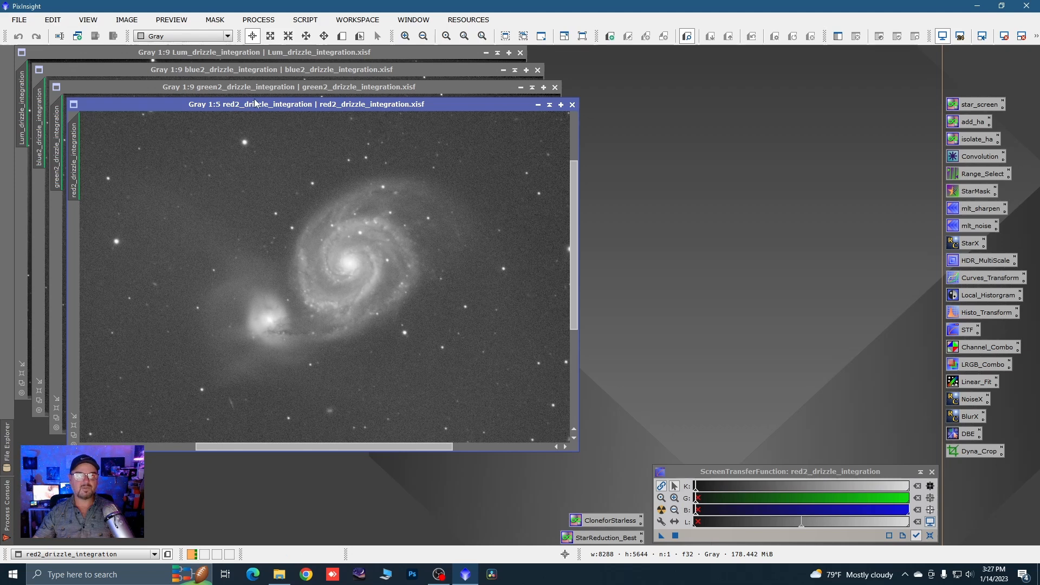
Step: Bring the Lum_drizzle_integration image to the front and examine its galaxies, faint tidal detail and frame edges
left_click(212, 54)
left_click_drag(212, 54, 321, 131)
scroll(428, 239, "up", 1)
scroll(388, 281, "up", 1)
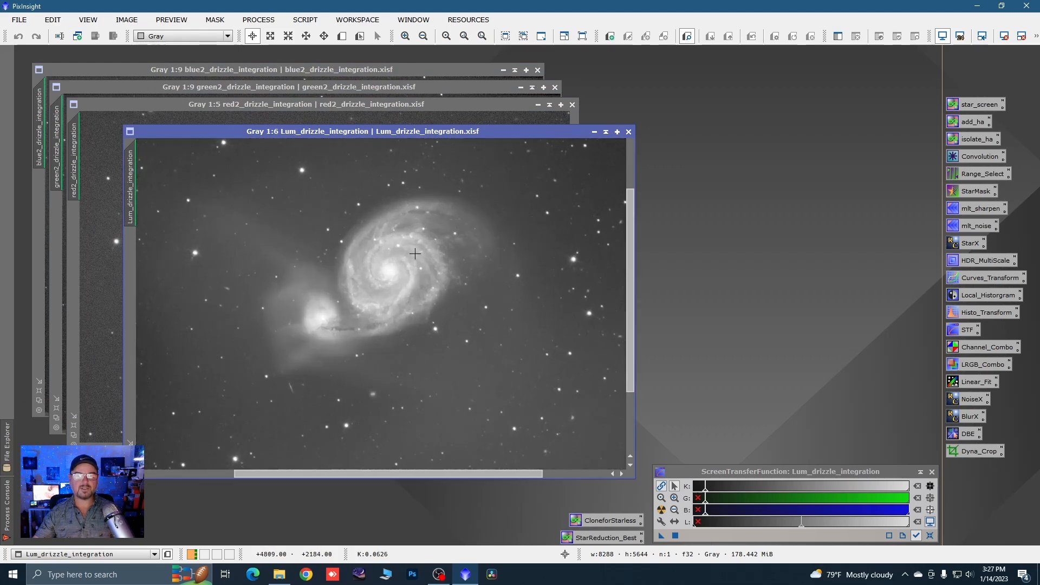
scroll(388, 282, "down", 2)
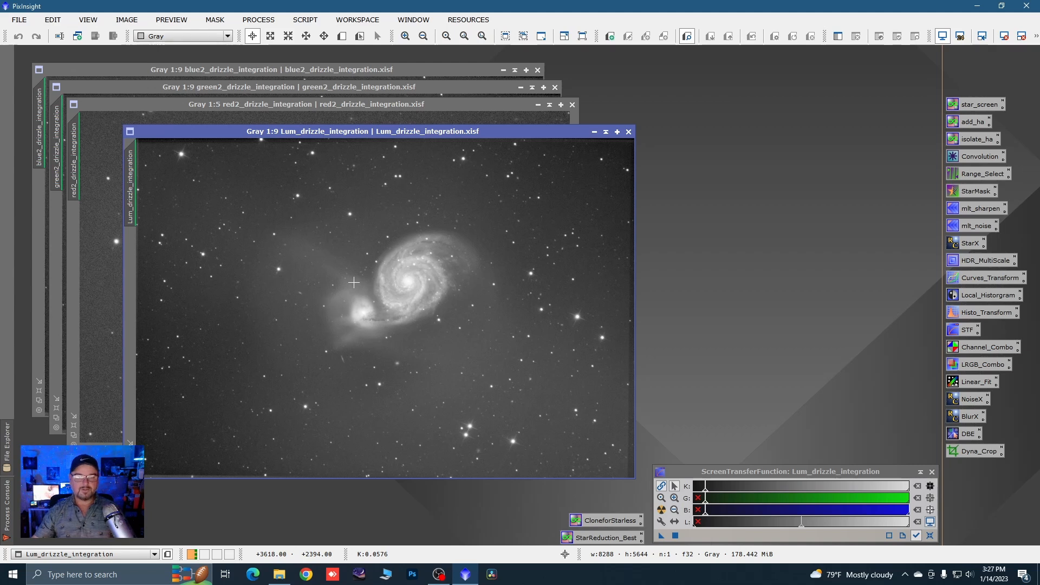
scroll(400, 283, "up", 3)
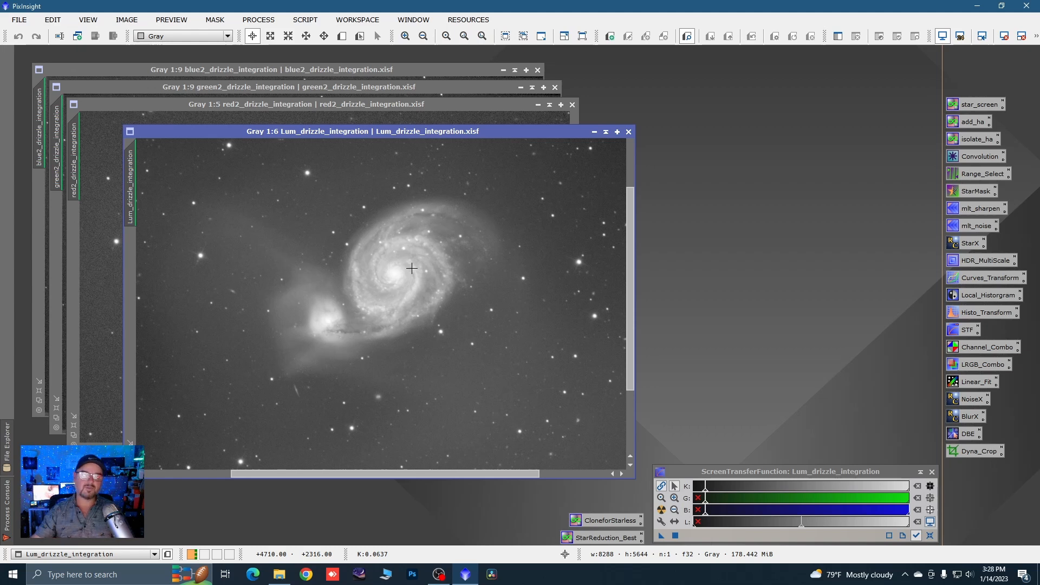
scroll(399, 252, "down", 2)
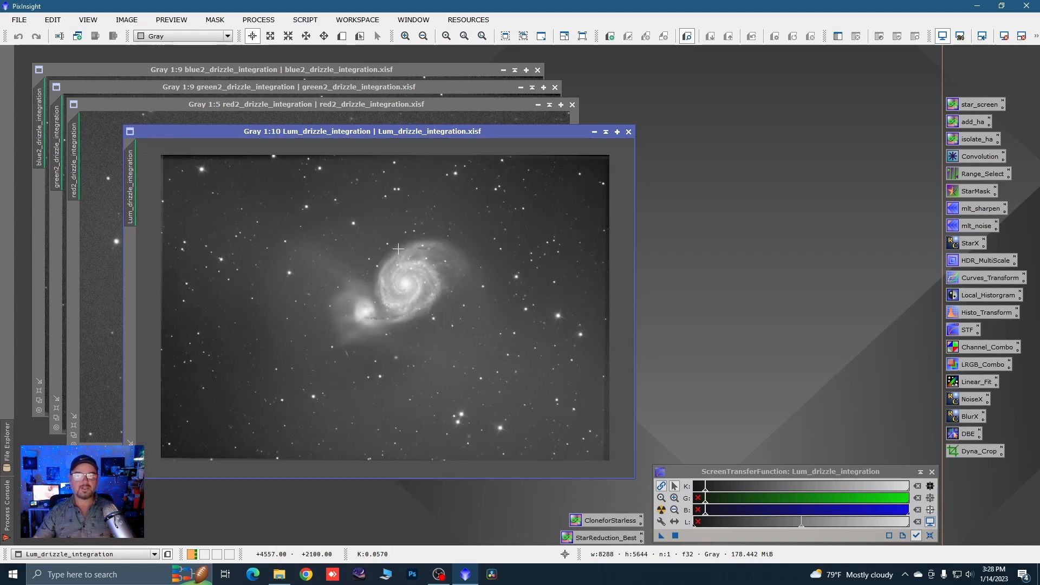
left_click_drag(431, 132, 409, 105)
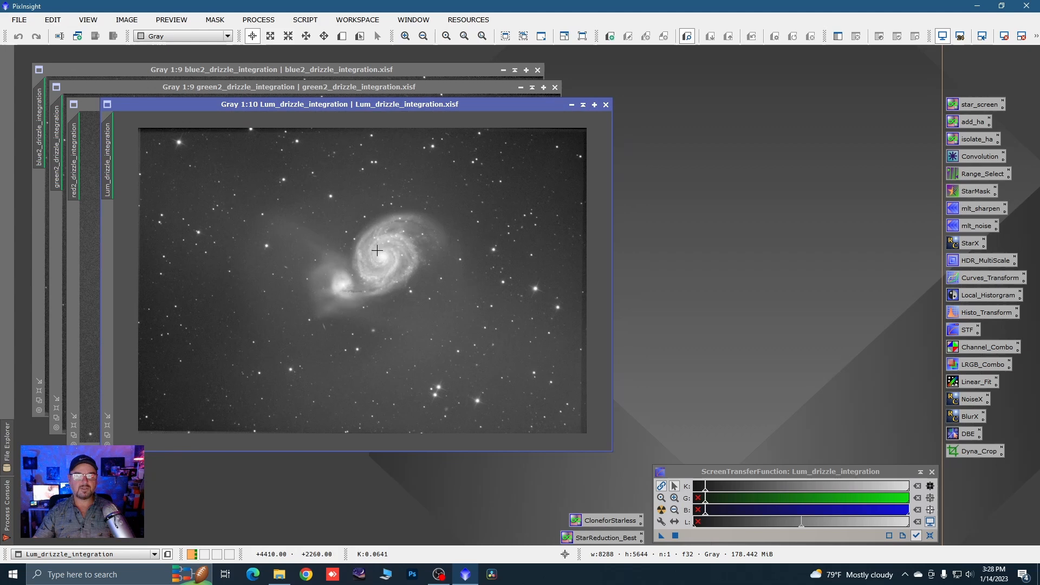
Step: Frame both galaxies in the luminance image with a DynamicCrop of about 5614 × 3605 px, rotated about 12.7°
double_click(974, 454)
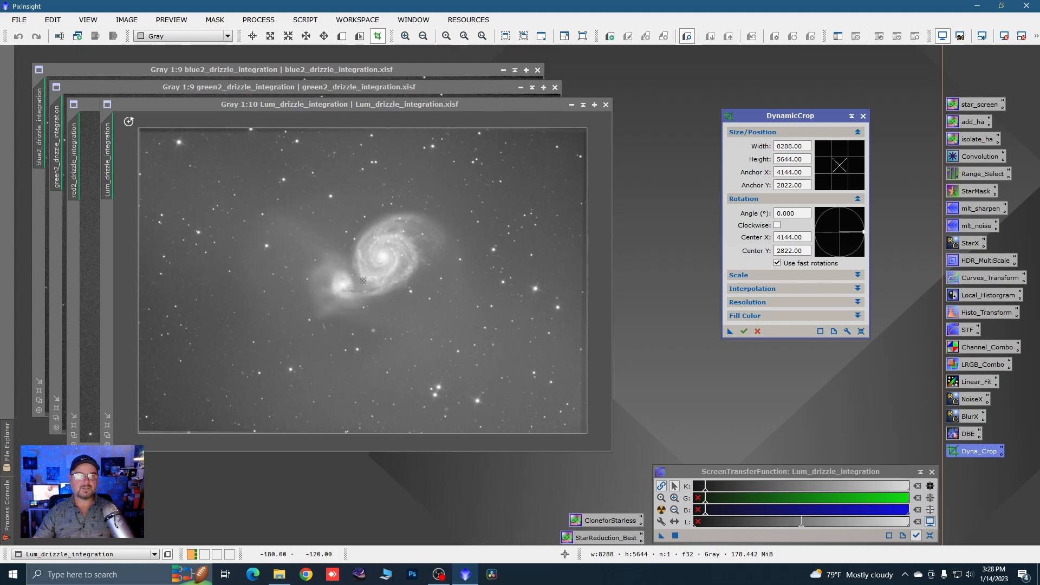
left_click_drag(138, 129, 209, 157)
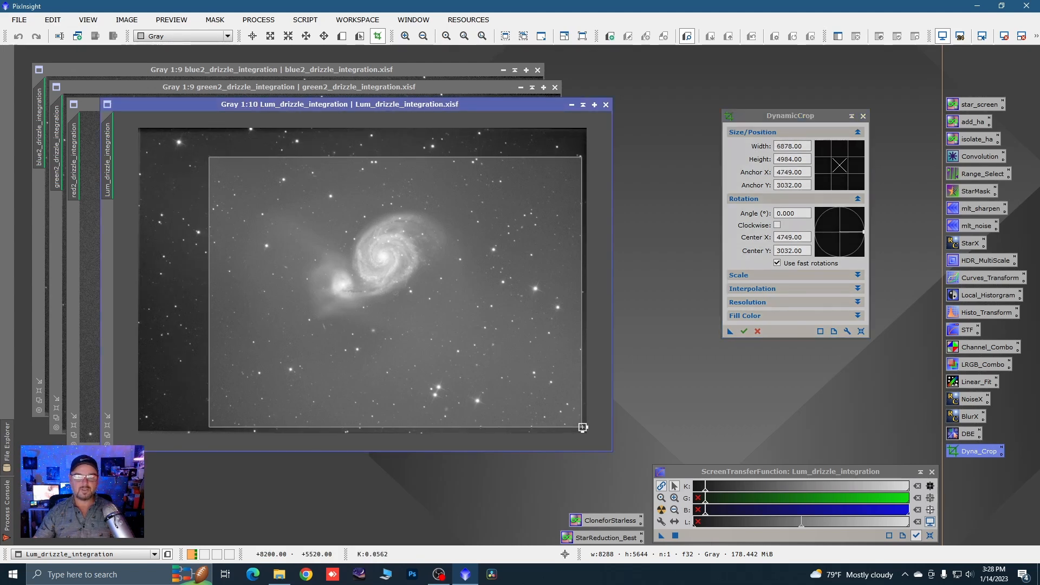
left_click_drag(581, 424, 537, 378)
left_click_drag(477, 341, 490, 330)
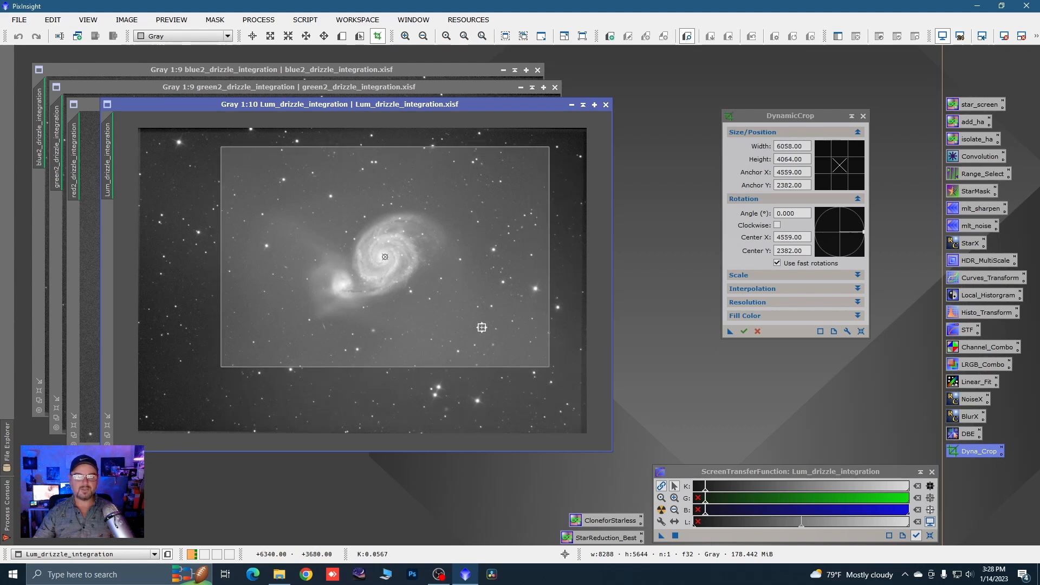
left_click_drag(549, 368, 540, 356)
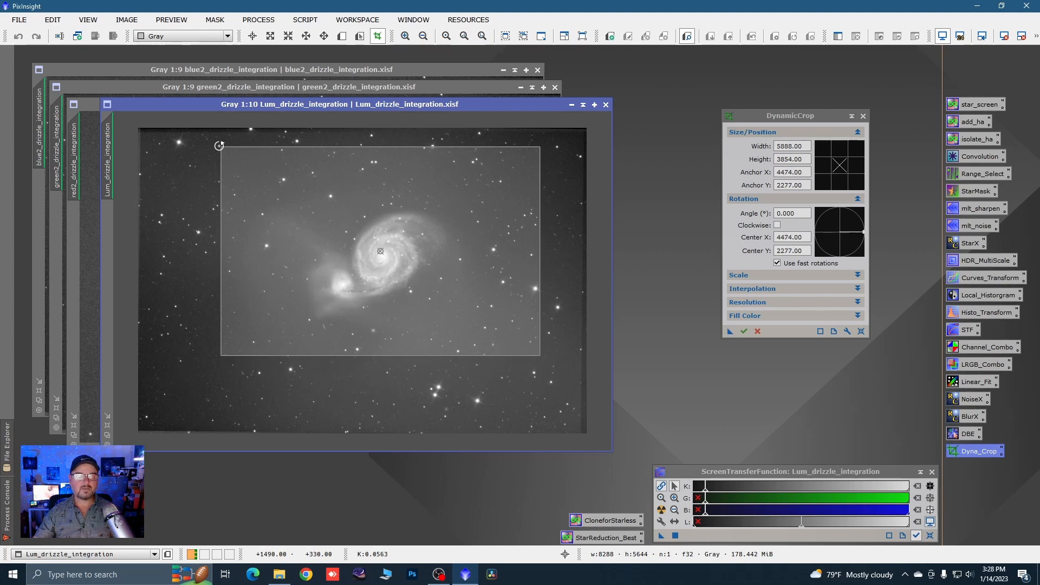
left_click_drag(221, 146, 228, 153)
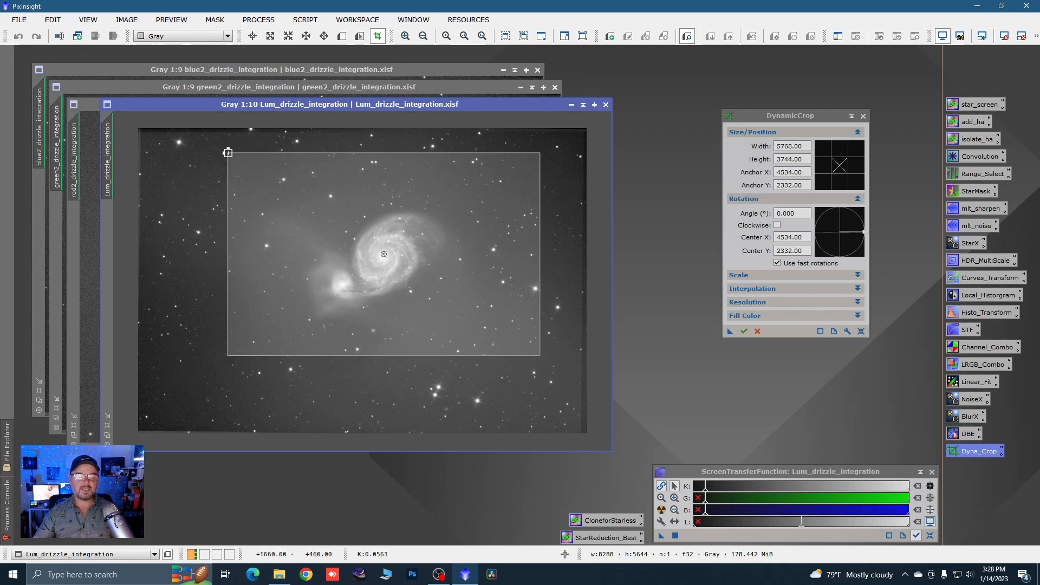
left_click_drag(344, 211, 341, 218)
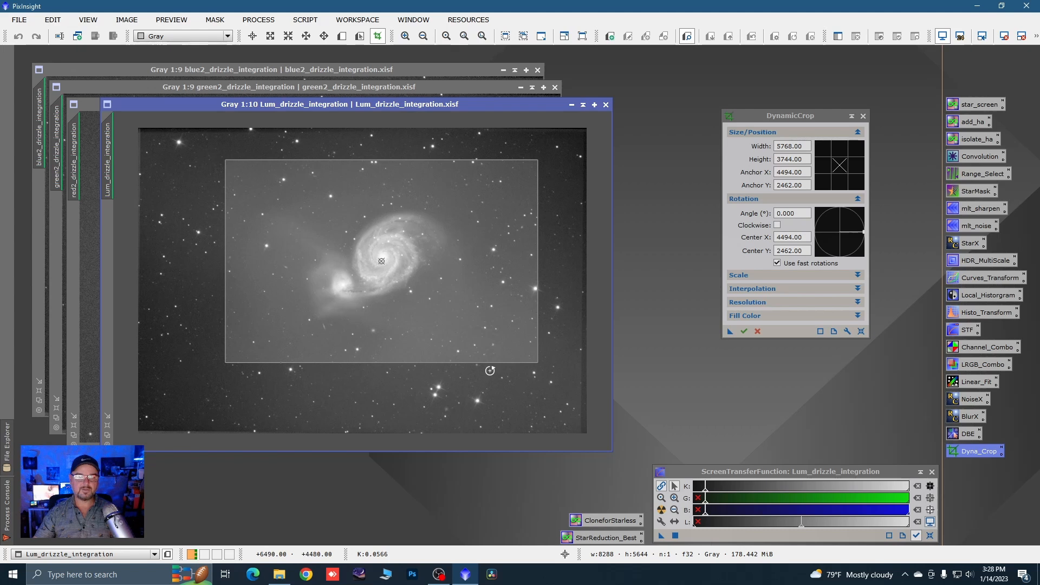
left_click_drag(489, 371, 486, 328)
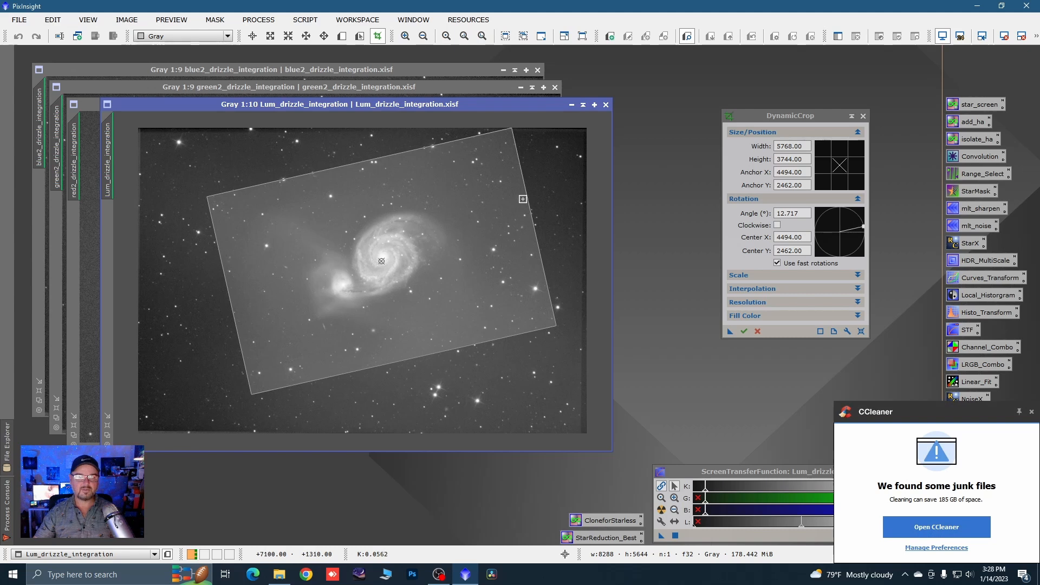
left_click_drag(510, 130, 508, 136)
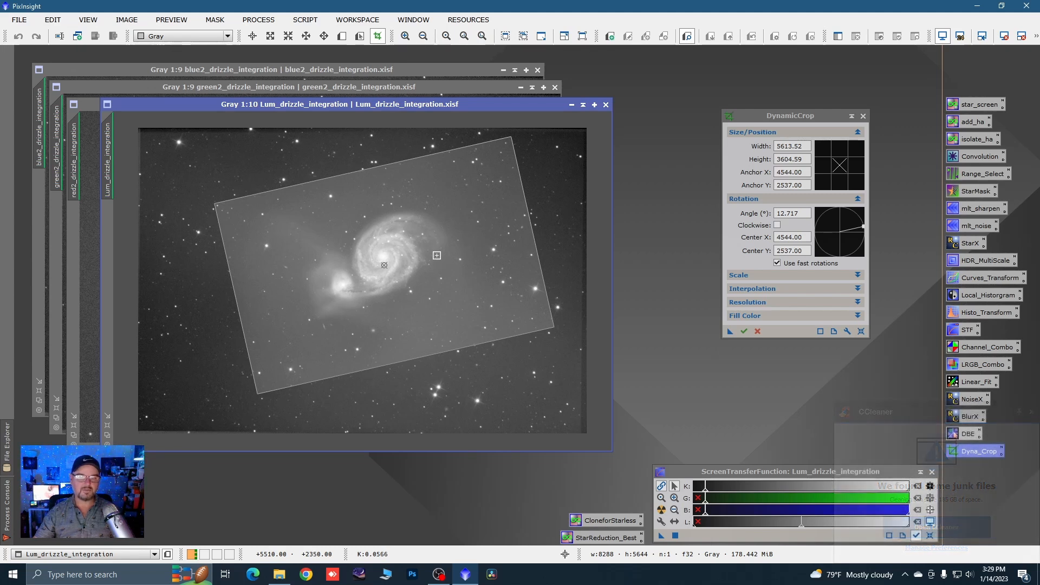
Step: Save the crop settings as a process icon on the workspace and close DynamicCrop without applying it
left_click_drag(728, 336, 986, 512)
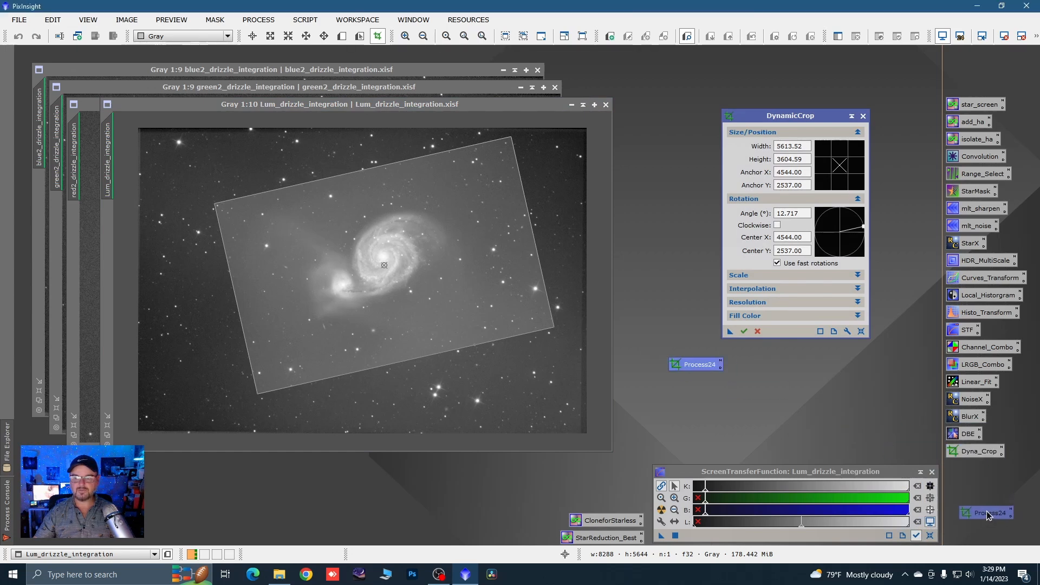
left_click(864, 116)
key("Return")
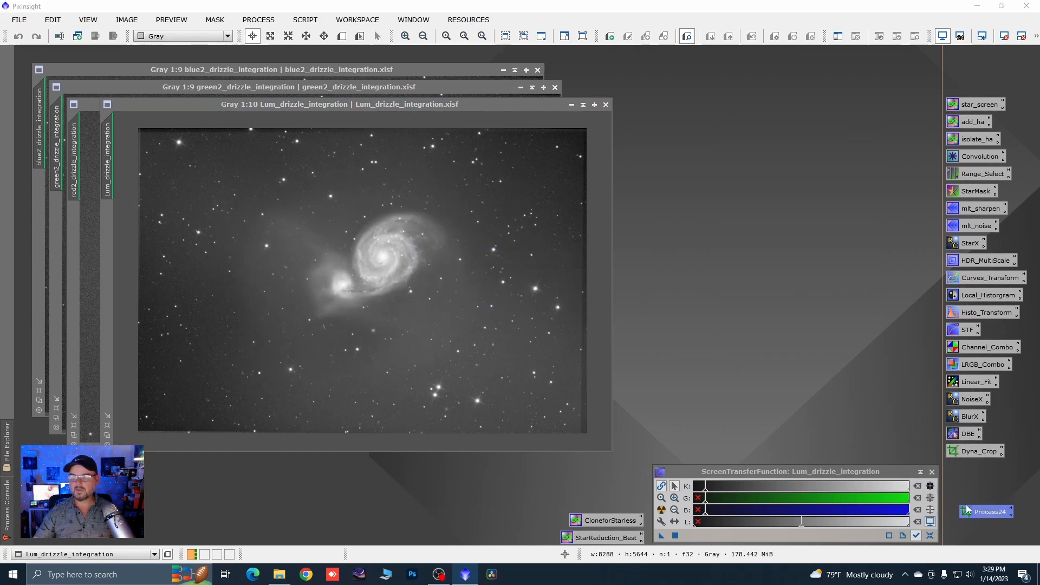
Step: Apply the saved crop to Lum_drizzle_integration and minimize the image to an icon in an empty workspace area
left_click_drag(981, 515, 534, 372)
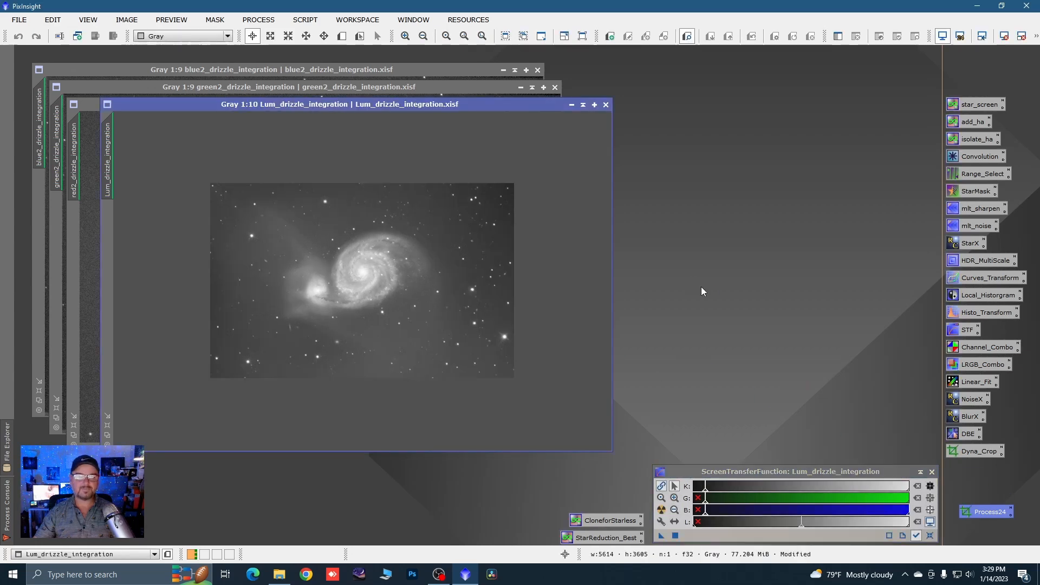
scroll(353, 258, "up", 1)
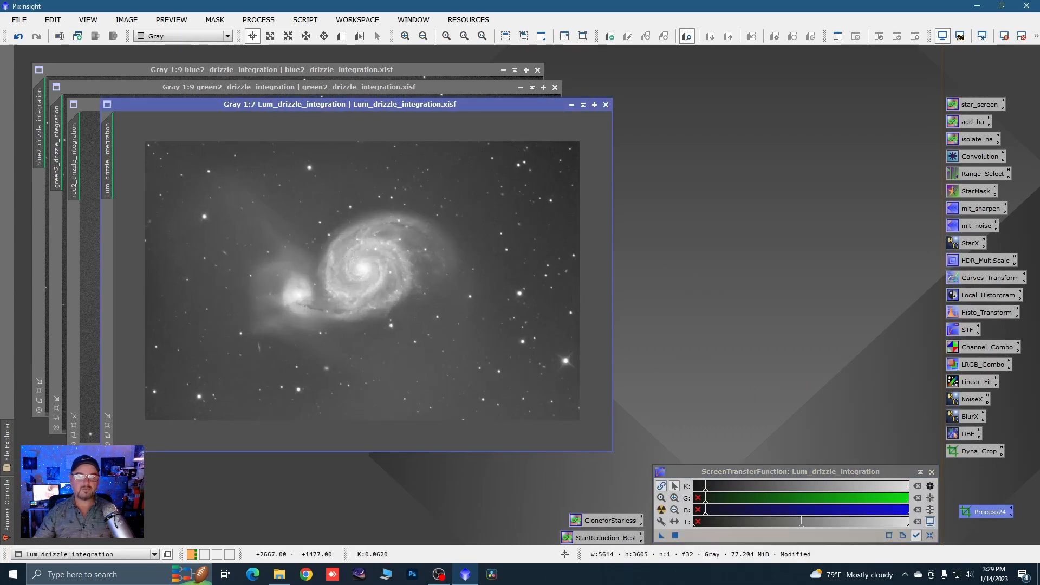
scroll(353, 259, "up", 1)
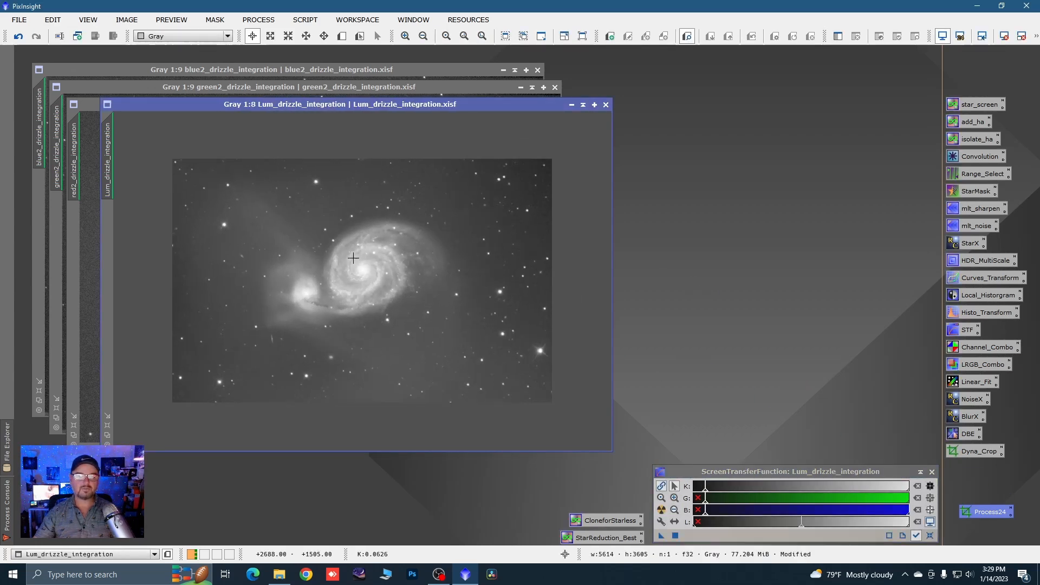
left_click(570, 105)
left_click_drag(395, 286, 864, 82)
Step: Apply the saved crop to red2_drizzle_integration and place its minimized icon below the luminance icon
left_click_drag(979, 513, 458, 325)
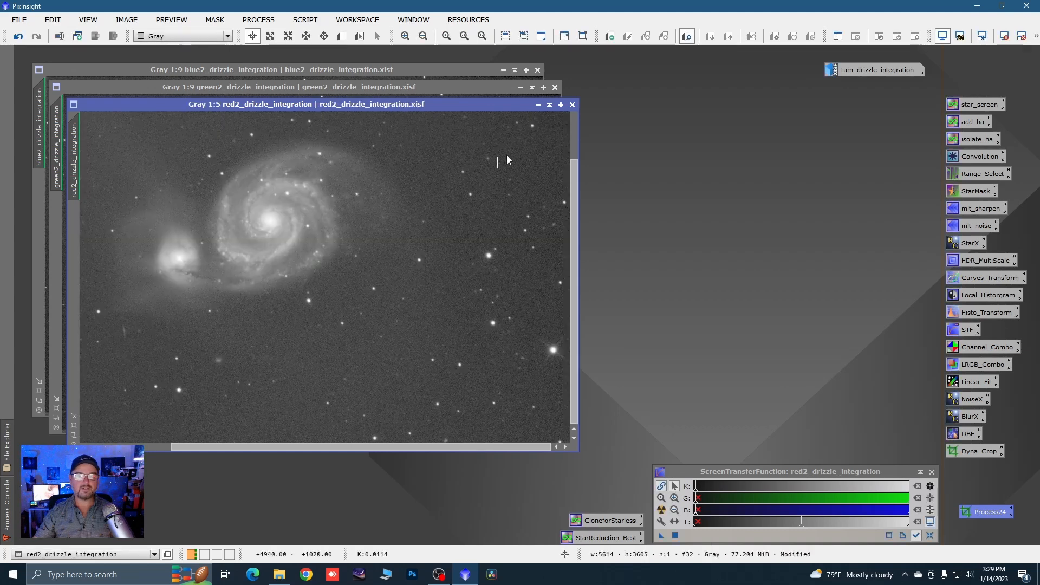
left_click(538, 107)
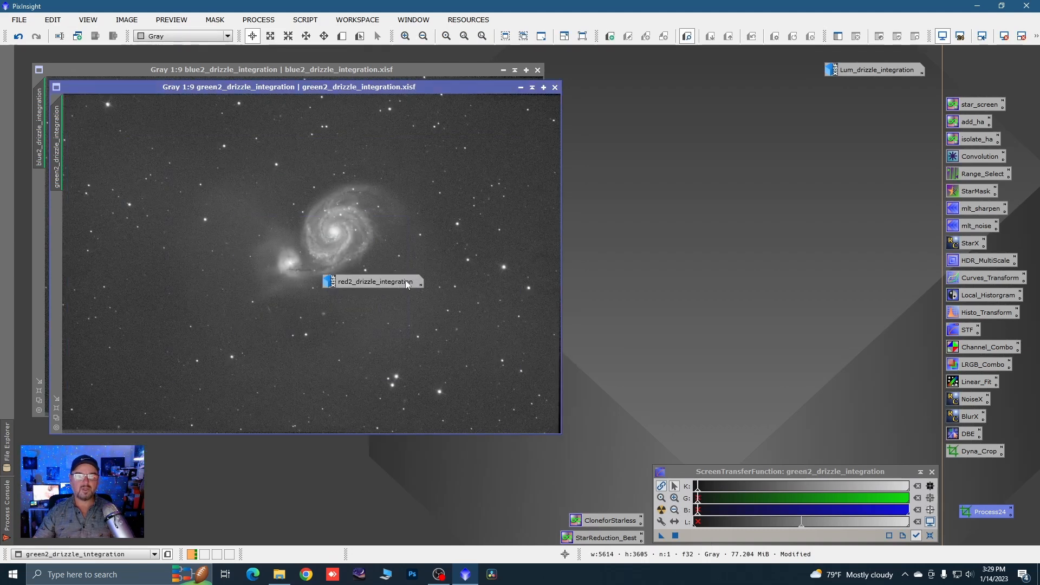
left_click_drag(406, 280, 880, 87)
Step: Apply the saved crop to green2_drizzle_integration and place its minimized icon below the red icon
left_click_drag(993, 512, 460, 335)
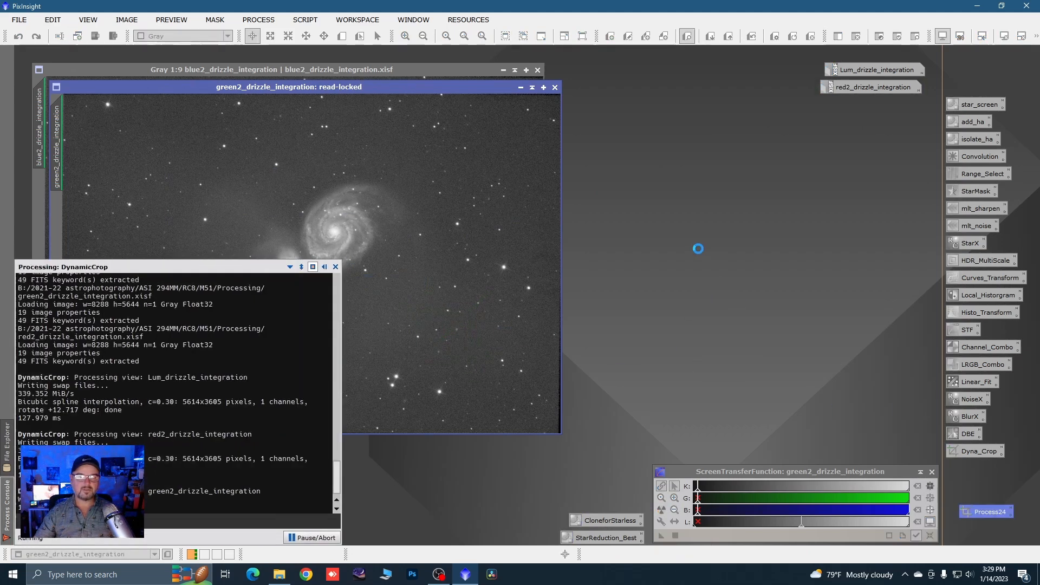
left_click(521, 87)
left_click_drag(359, 264, 860, 116)
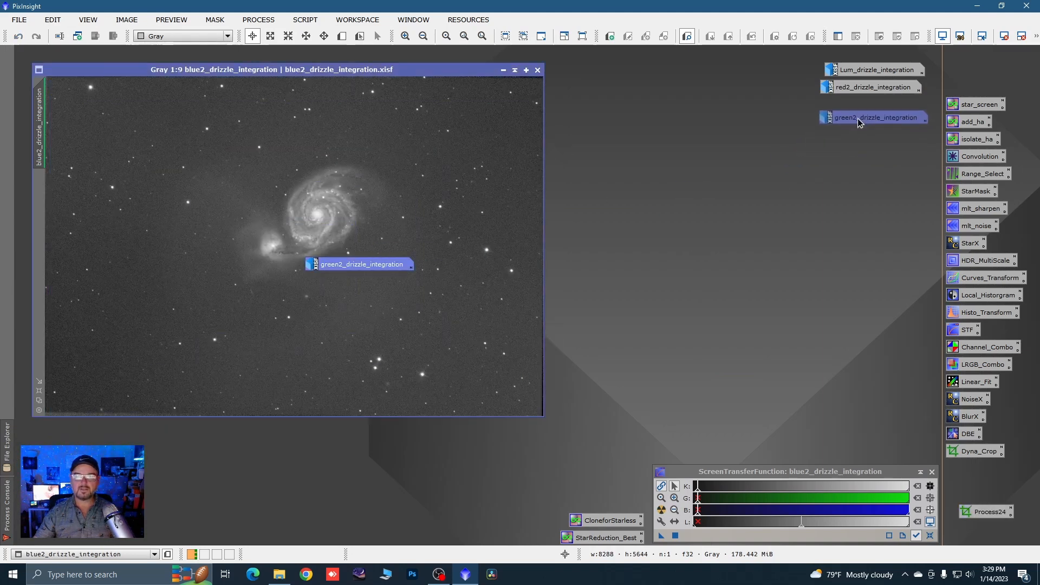
Step: Apply the saved crop to blue2_drizzle_integration and place its minimized icon below the green icon
left_click_drag(983, 510, 354, 316)
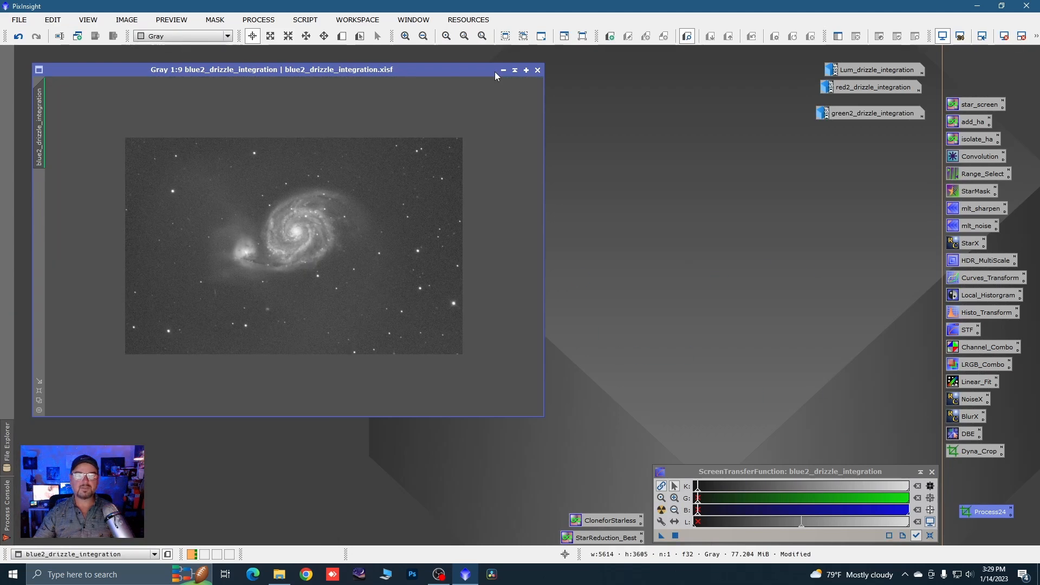
left_click(504, 70)
left_click_drag(318, 245, 845, 130)
Step: Restore the cropped Lum_drizzle_integration image, reposition its window and shrink it to fit closer around the picture
double_click(843, 70)
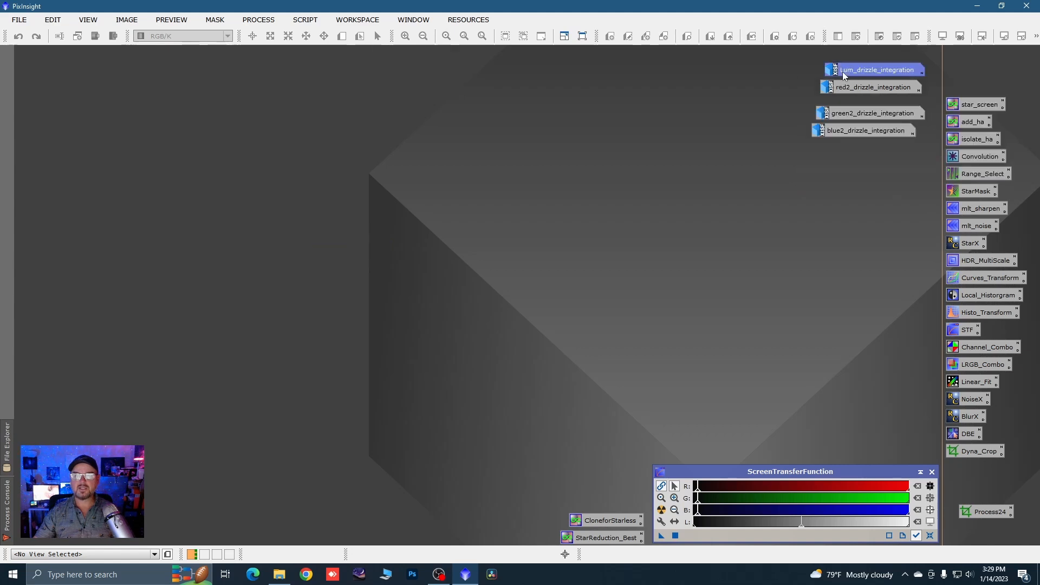
left_click_drag(447, 107, 435, 97)
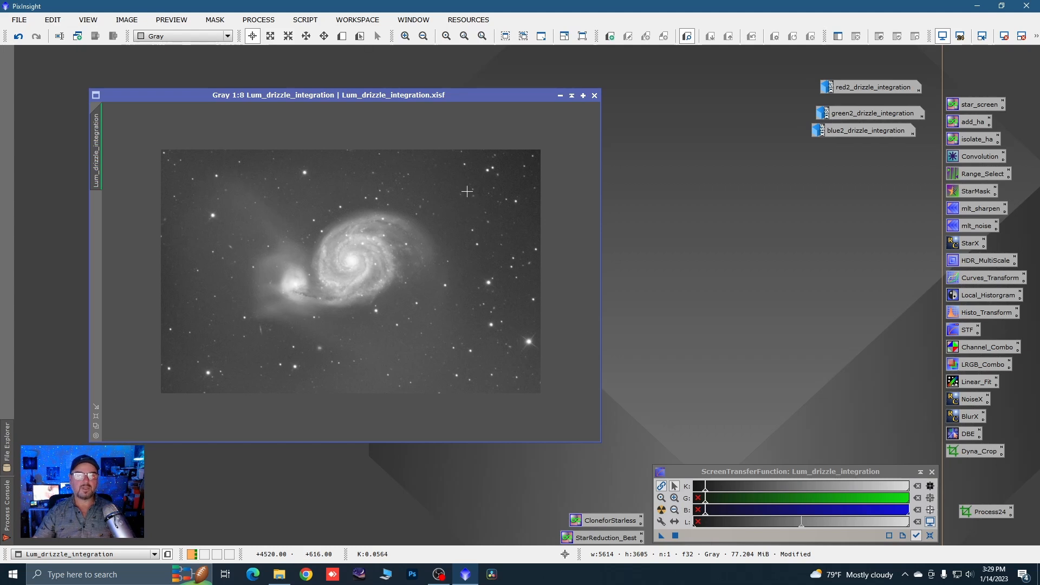
left_click_drag(450, 96, 441, 92)
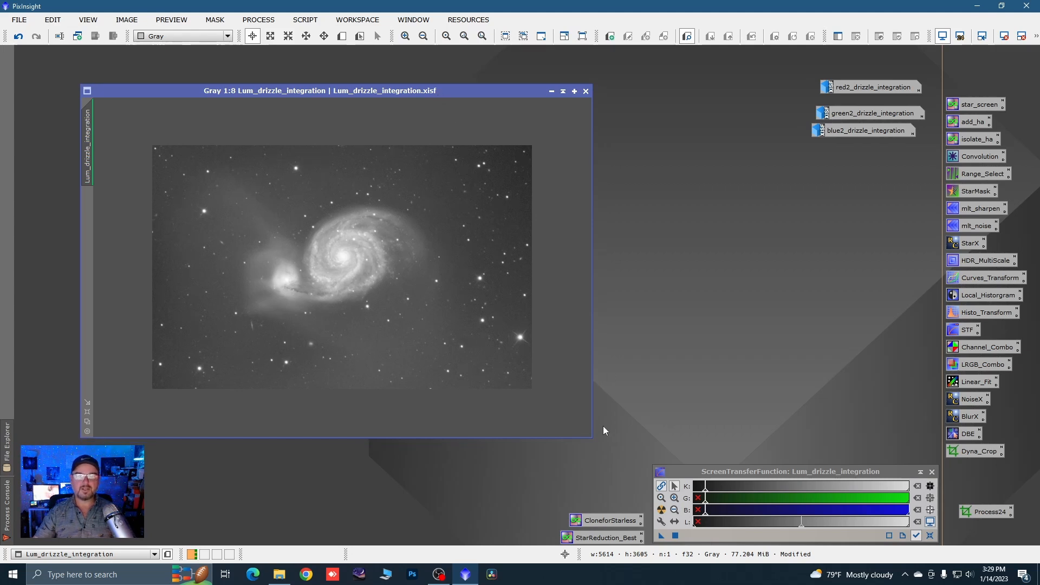
left_click_drag(592, 439, 537, 409)
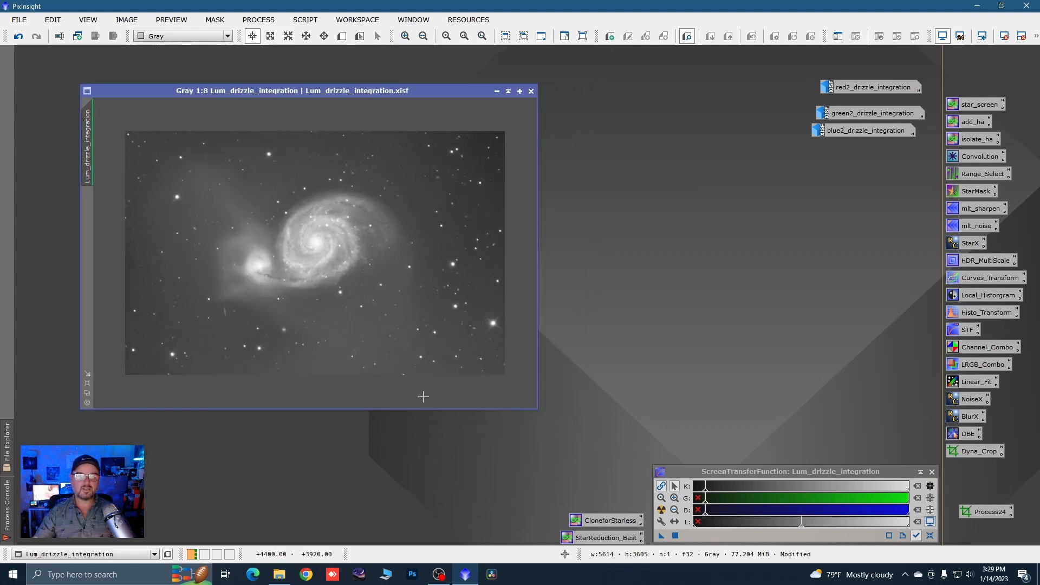
Step: Start DynamicBackgroundExtraction on the Lum_drizzle_integration image and set the model tolerance to 1.500
left_click_drag(325, 410, 326, 414)
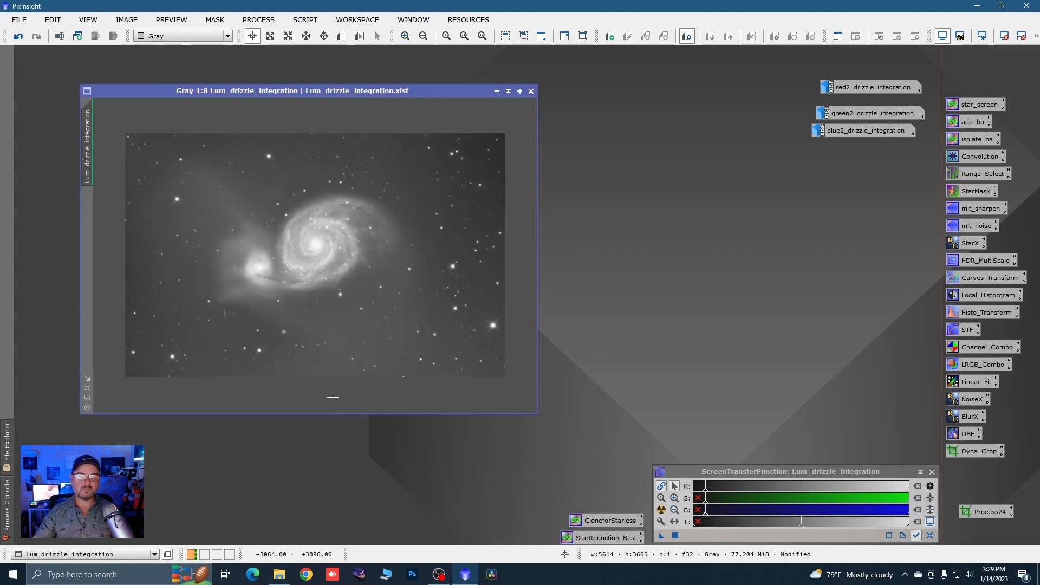
double_click(968, 433)
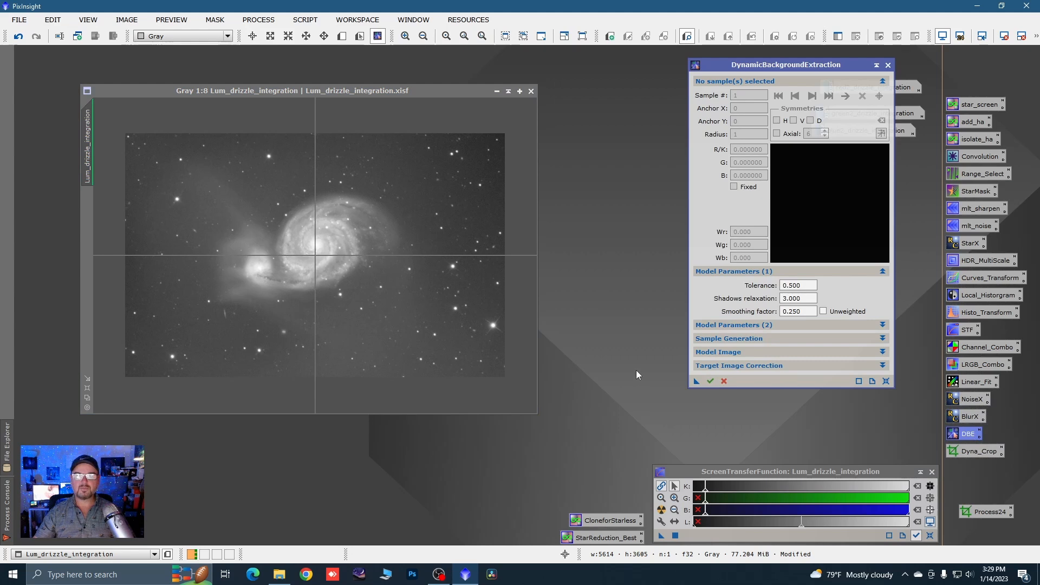
left_click(489, 243)
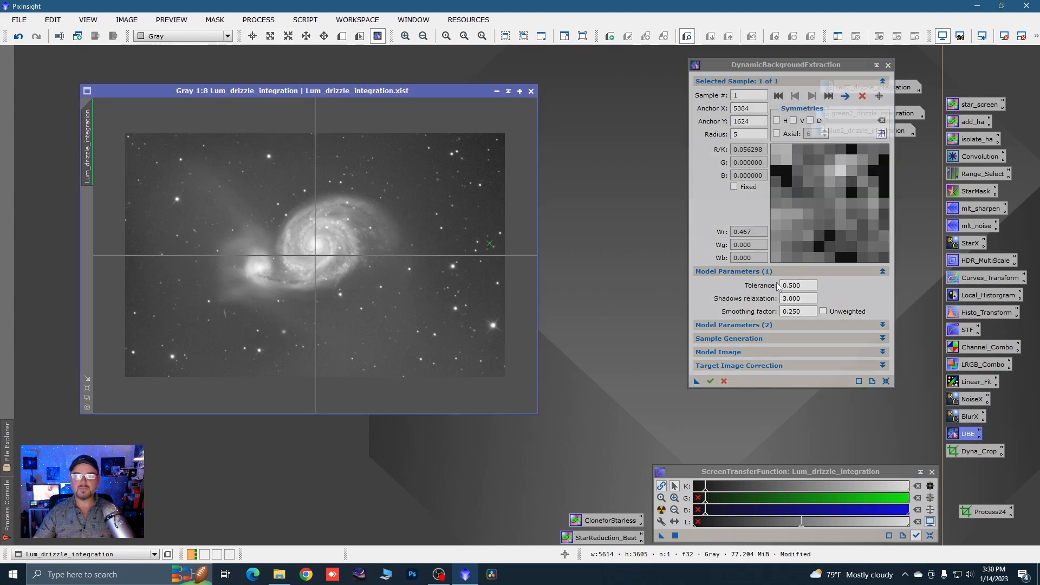
left_click(788, 286)
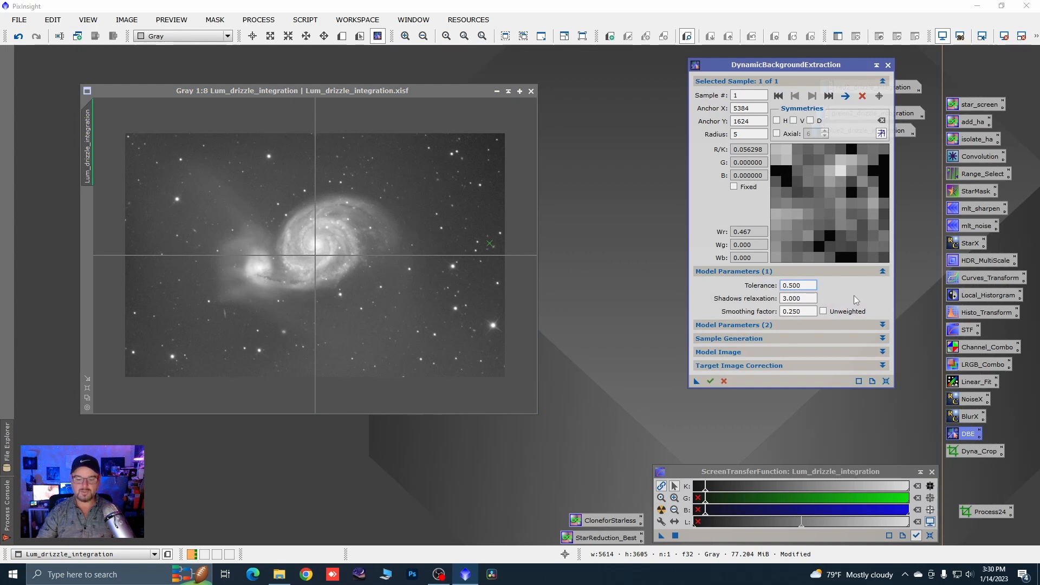
key("BackSpace")
type("1")
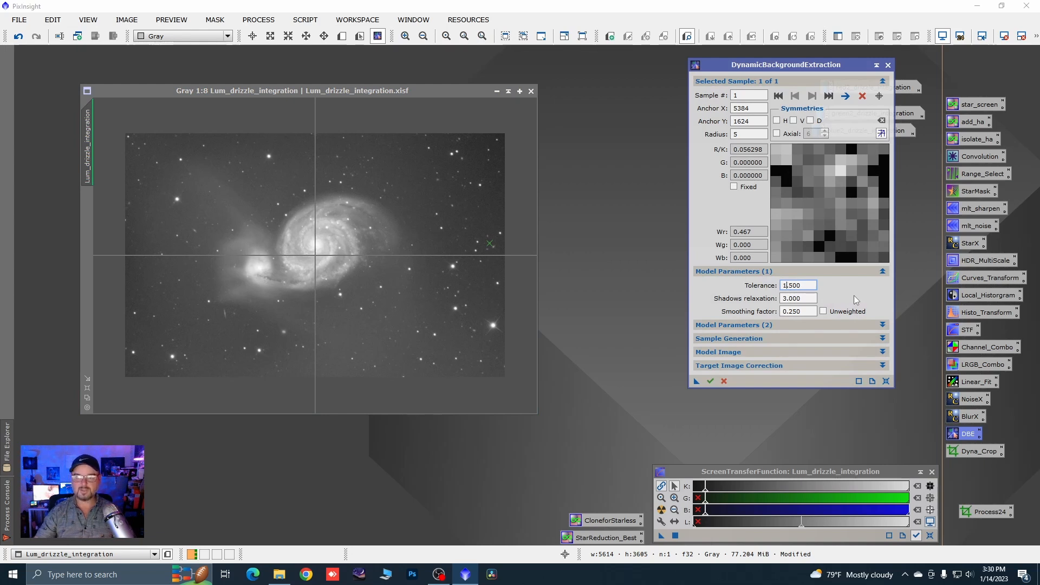
Step: Set the default sample radius to 25 and samples per row to 12, and generate the background samples
left_click(883, 338)
left_click(798, 354)
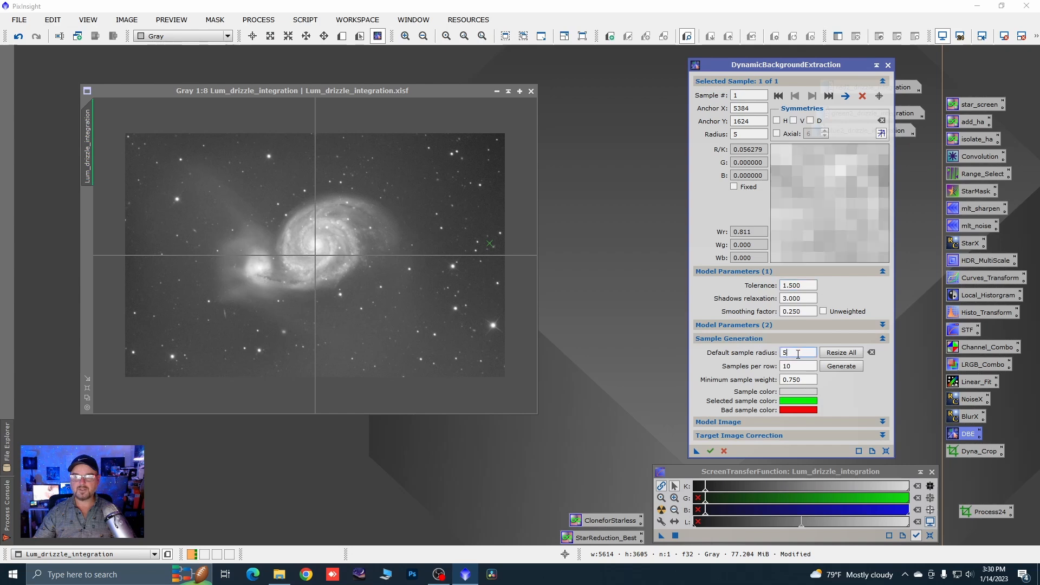
key("BackSpace")
type("25")
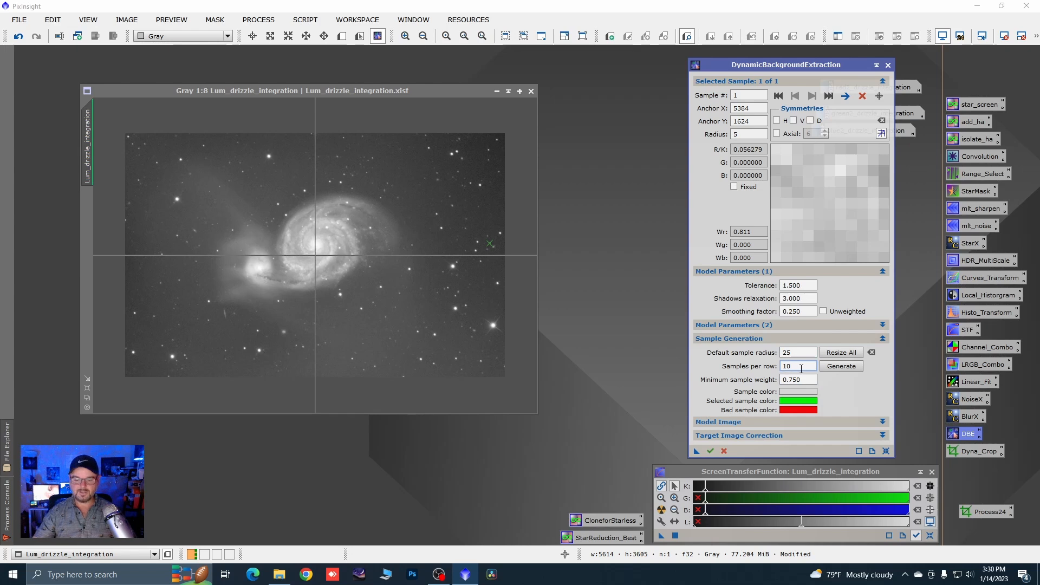
left_click(801, 369)
type("2")
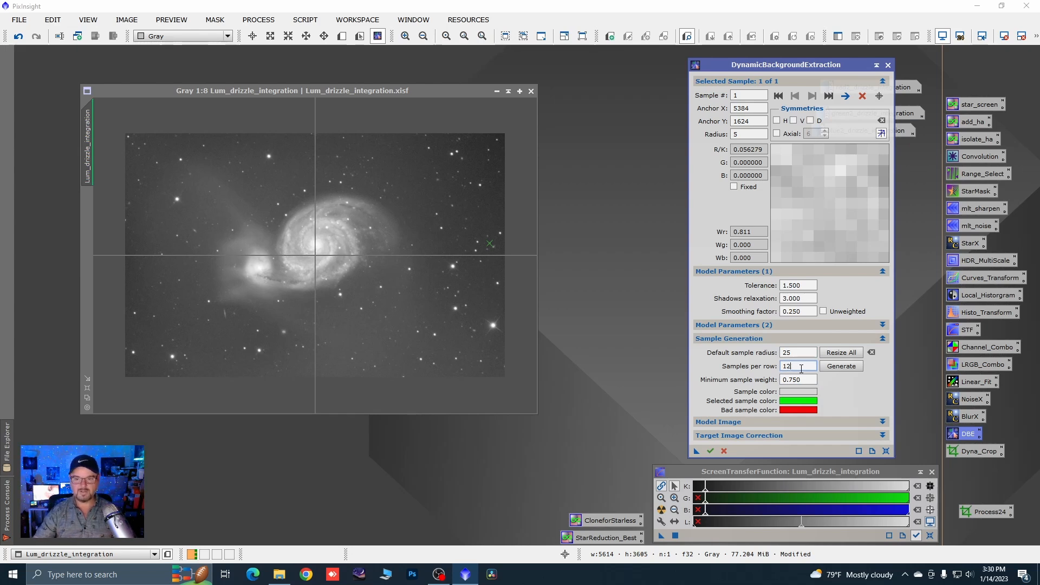
left_click(842, 367)
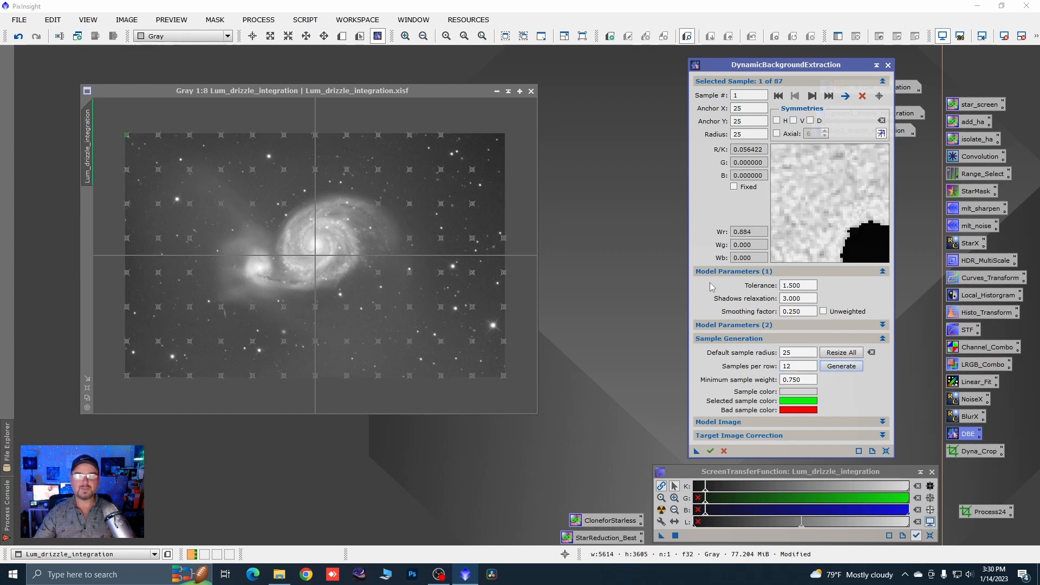
Step: Set the tolerance to 2.500 and regenerate the background samples
left_click(787, 285)
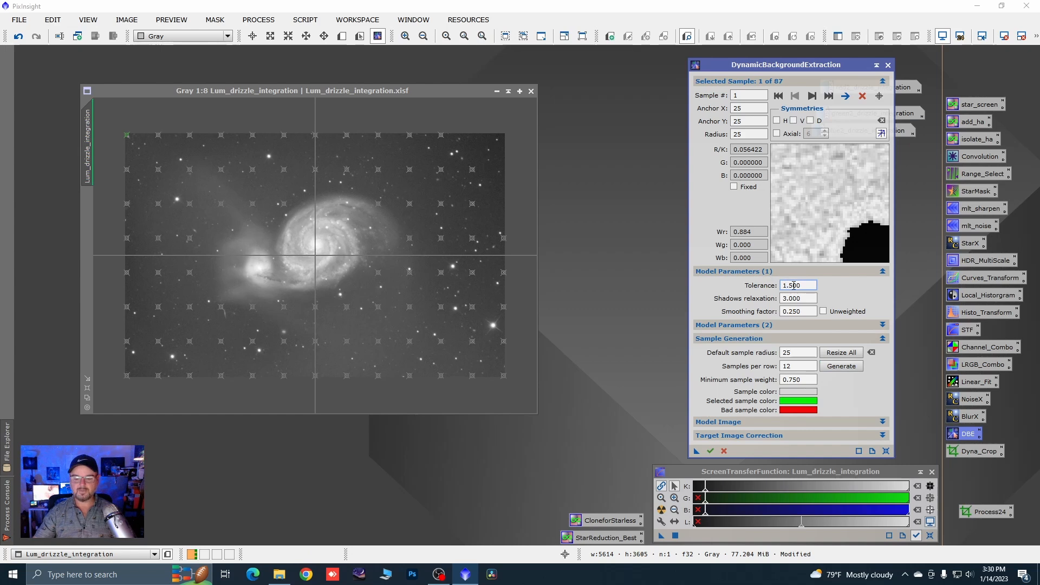
key("Delete")
type("2")
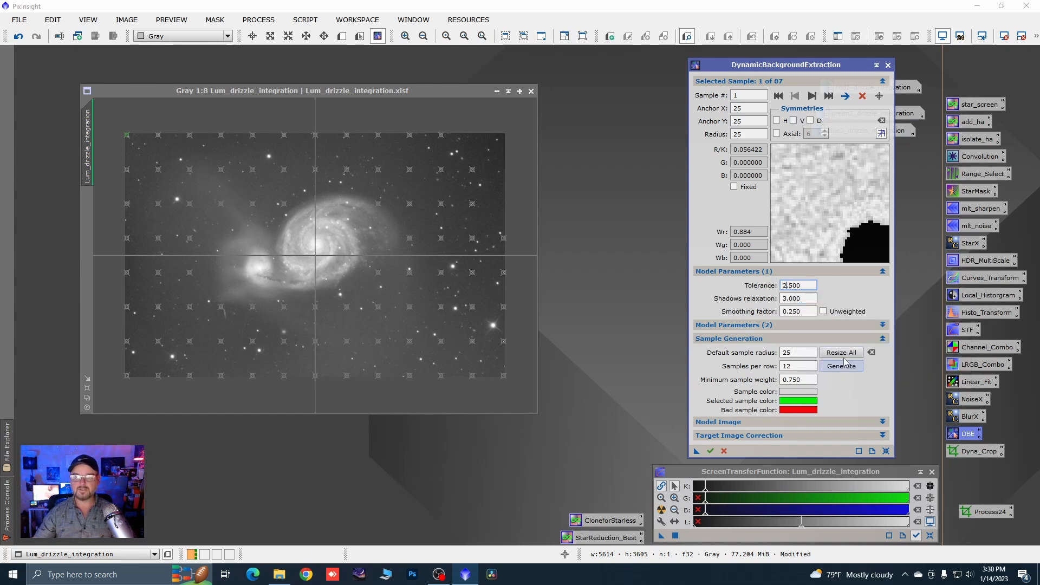
left_click(843, 368)
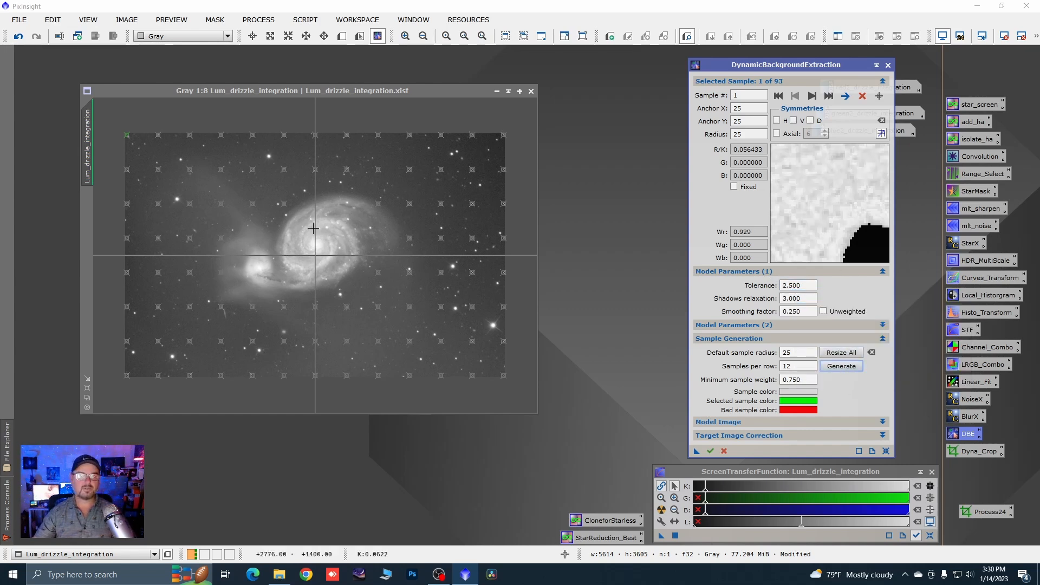
Step: Move the background samples beside and below the small companion galaxy outward, off its faint glow onto dark sky
mouse_move(219, 239)
left_mouse_down()
mouse_move(199, 222)
mouse_move(187, 252)
left_mouse_up()
left_click_drag(222, 277, 195, 291)
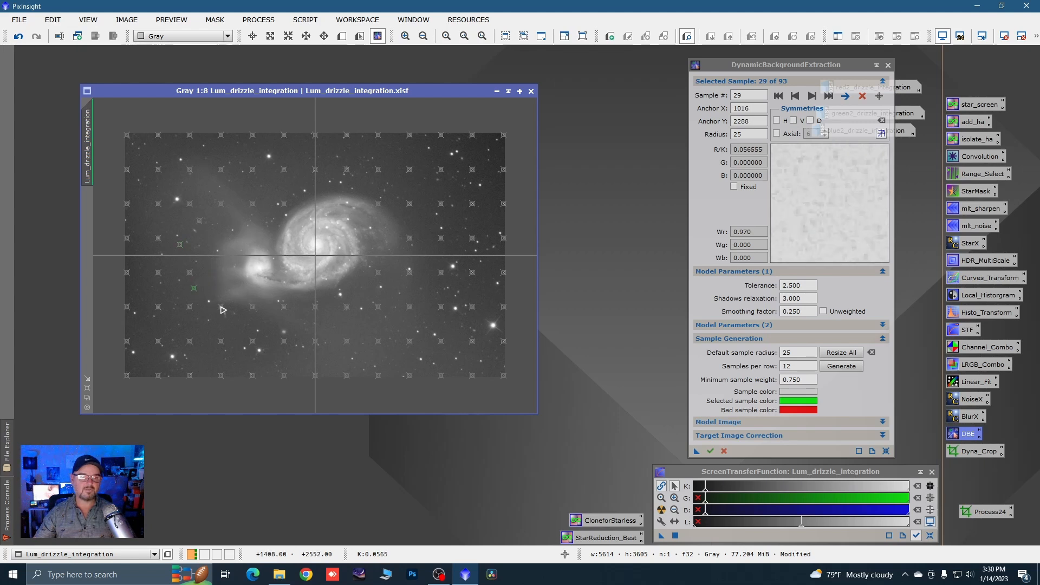
left_click(218, 320)
left_click(245, 321)
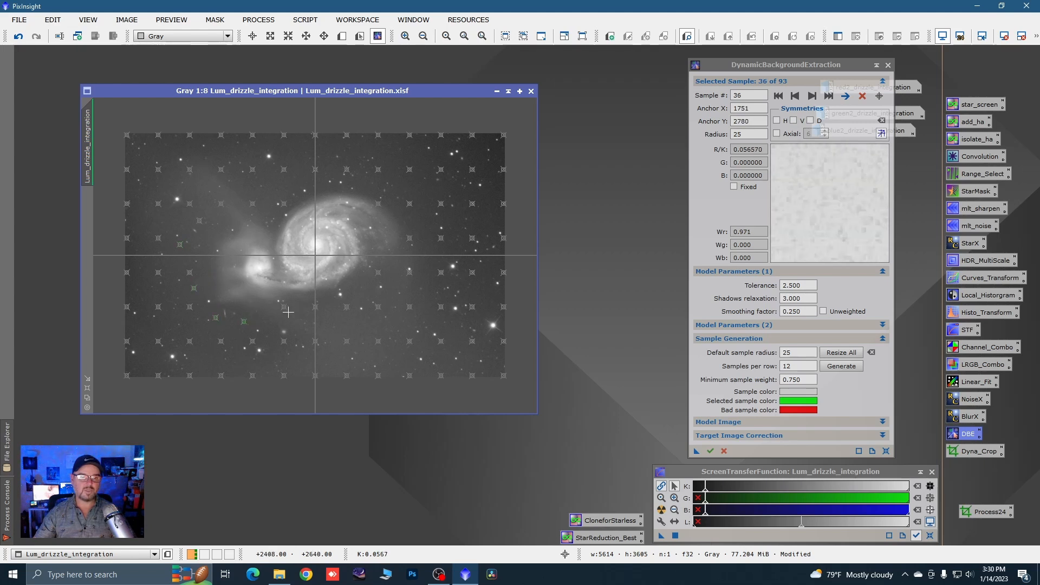
left_click(267, 333)
Step: Move the background samples below and to the lower right of the spiral galaxy farther out onto dark sky
left_click(336, 323)
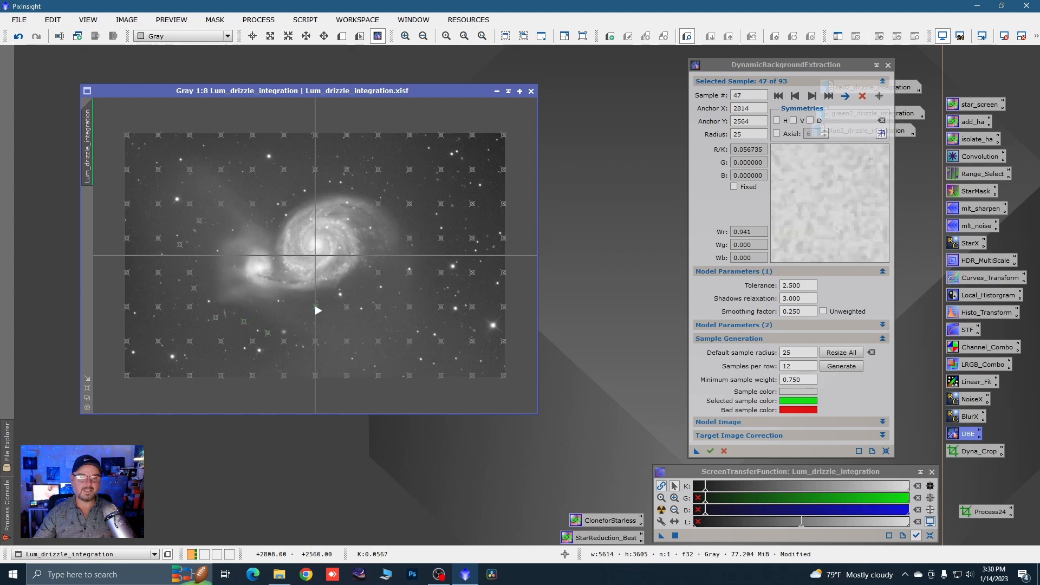
left_click(367, 315)
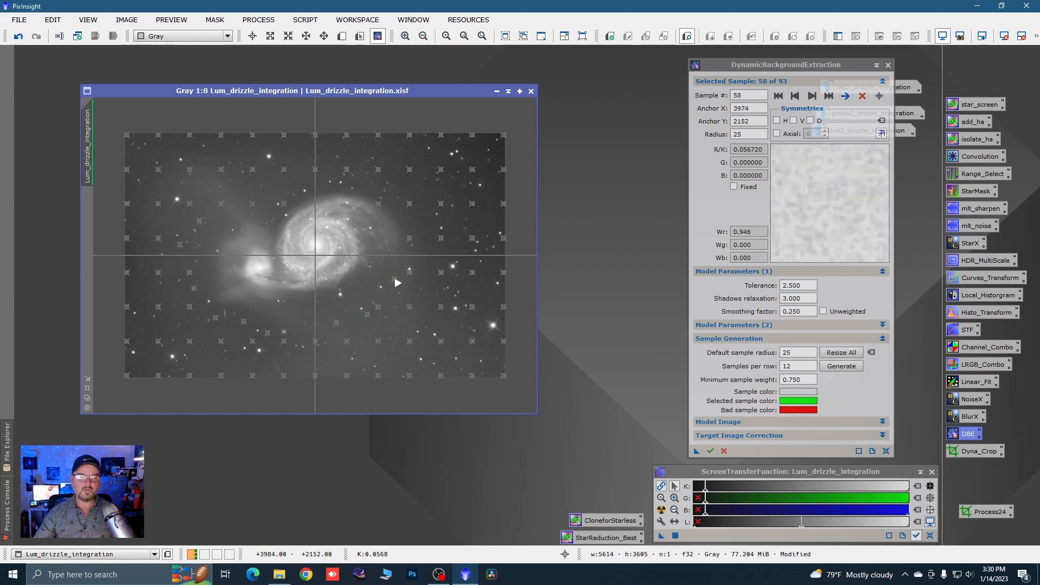
left_click(416, 291)
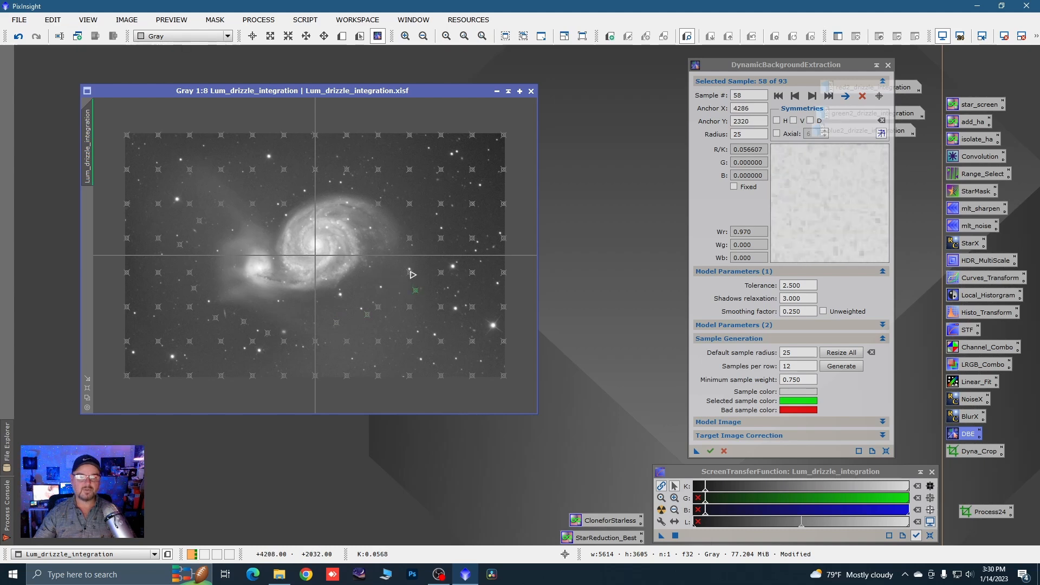
left_click(418, 272)
Step: Move the background samples to the right of and above the spiral galaxy away from its halo
left_click(427, 232)
left_click(862, 96)
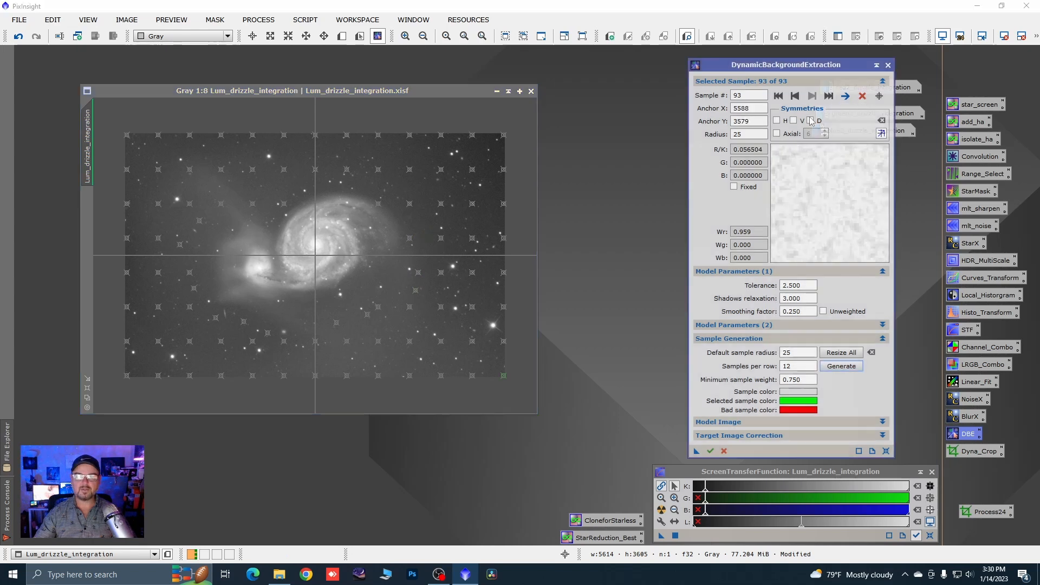
left_click(431, 230)
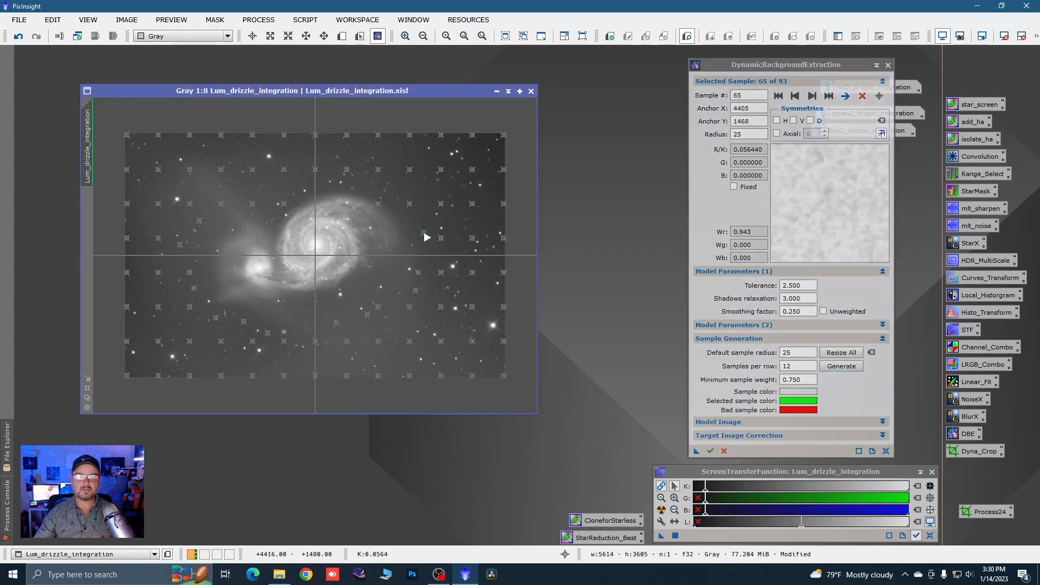
left_click(406, 189)
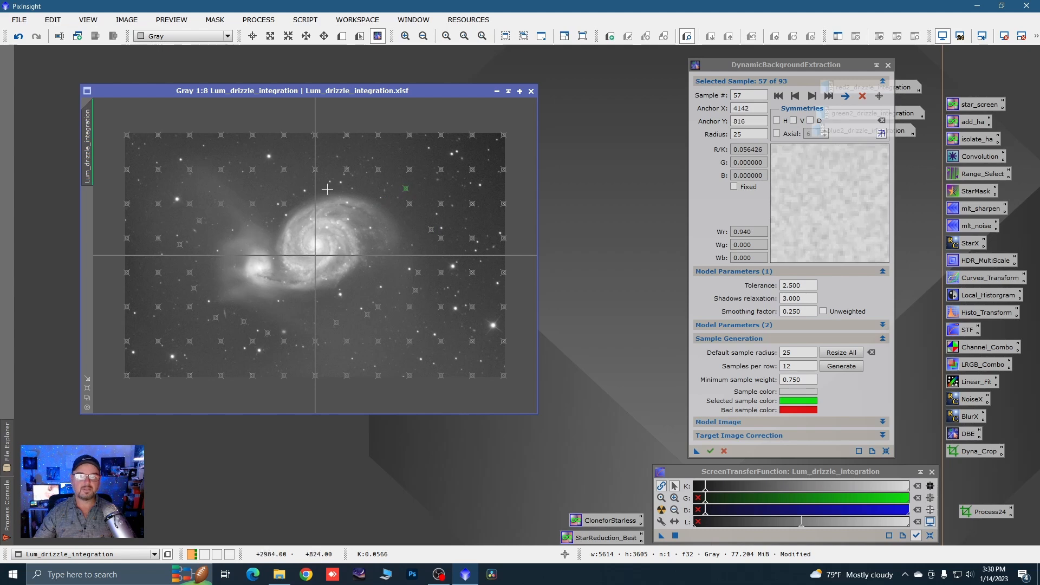
left_click(281, 192)
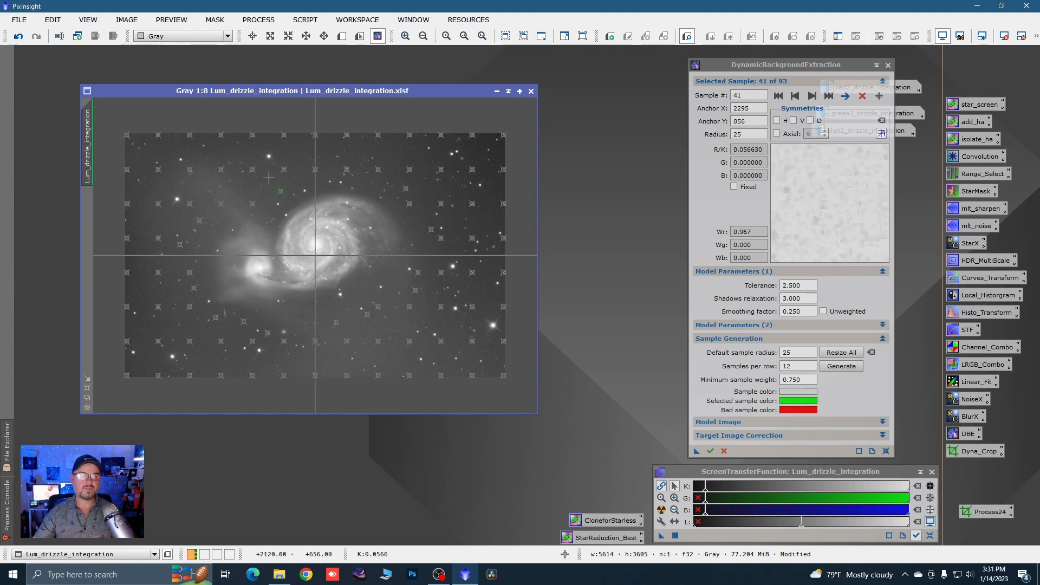
Step: Examine the sample placement around both galaxies up close to check that the samples avoid nebulosity and stars
scroll(223, 182, "up", 4)
key("space")
left_click_drag(225, 191, 432, 144)
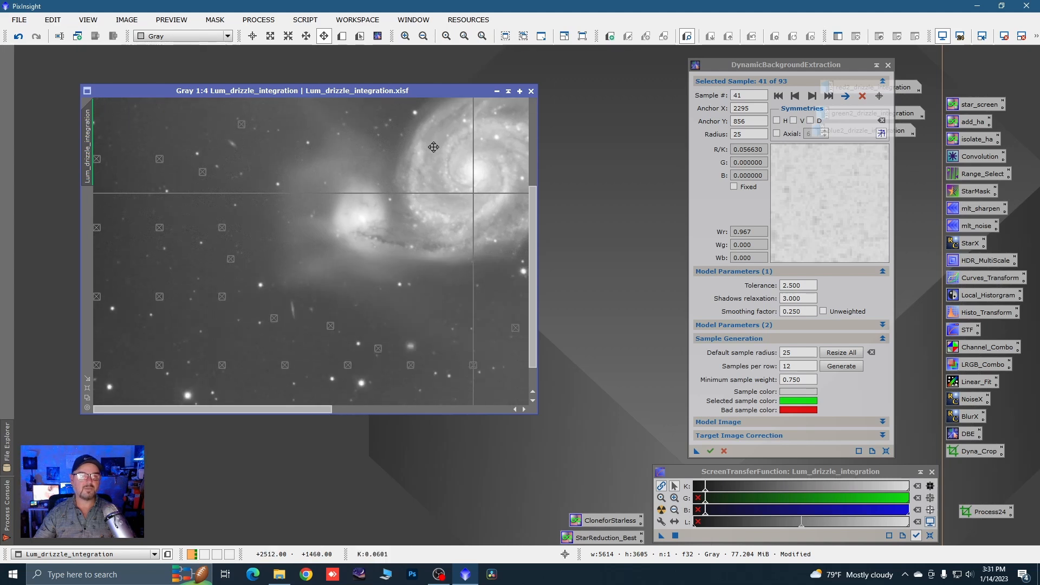
left_click_drag(296, 316, 297, 289)
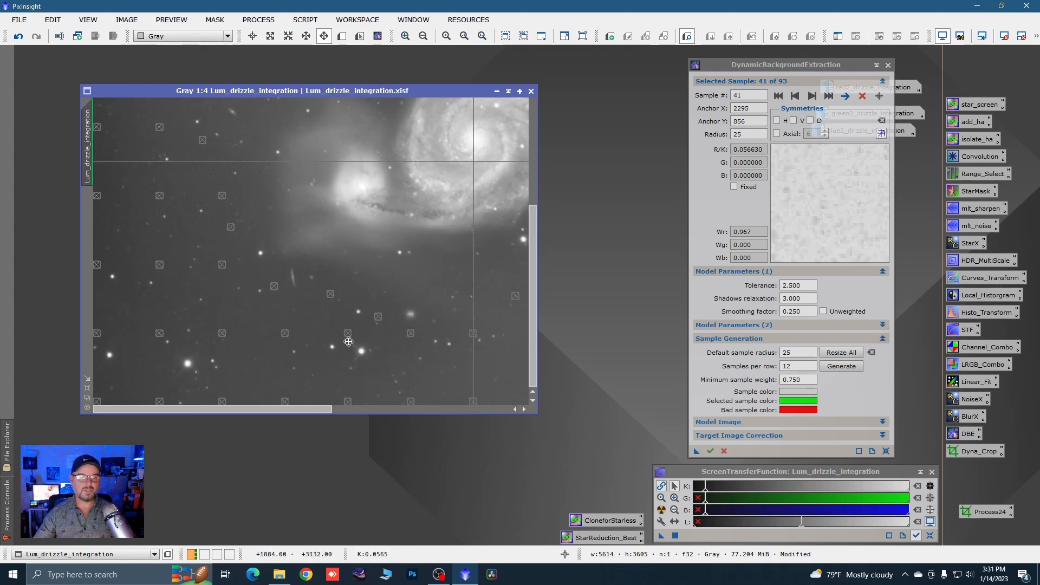
left_click_drag(450, 364, 285, 353)
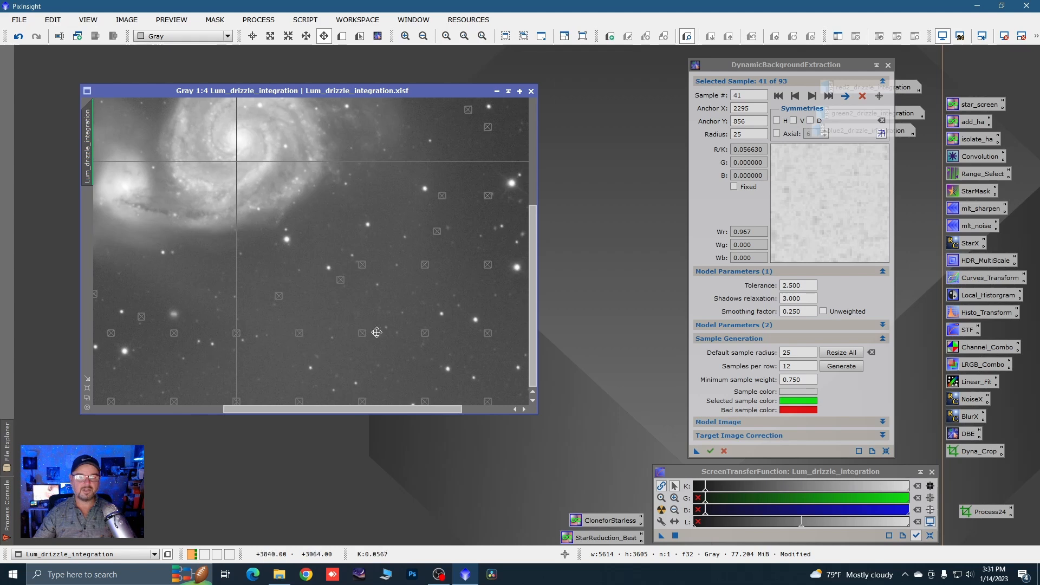
left_click_drag(464, 313, 266, 332)
left_click_drag(389, 233, 360, 373)
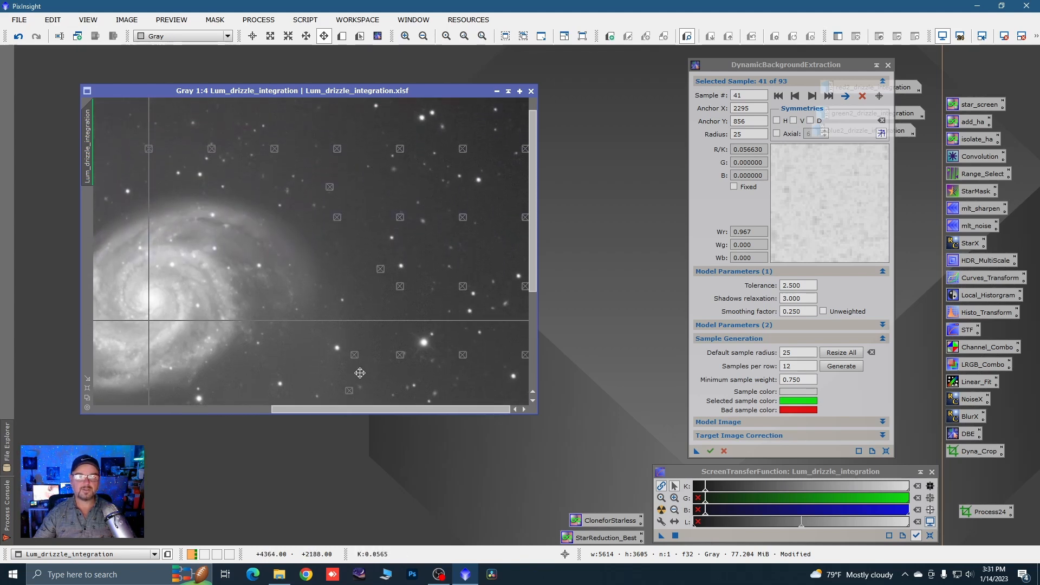
left_click_drag(400, 231, 395, 254)
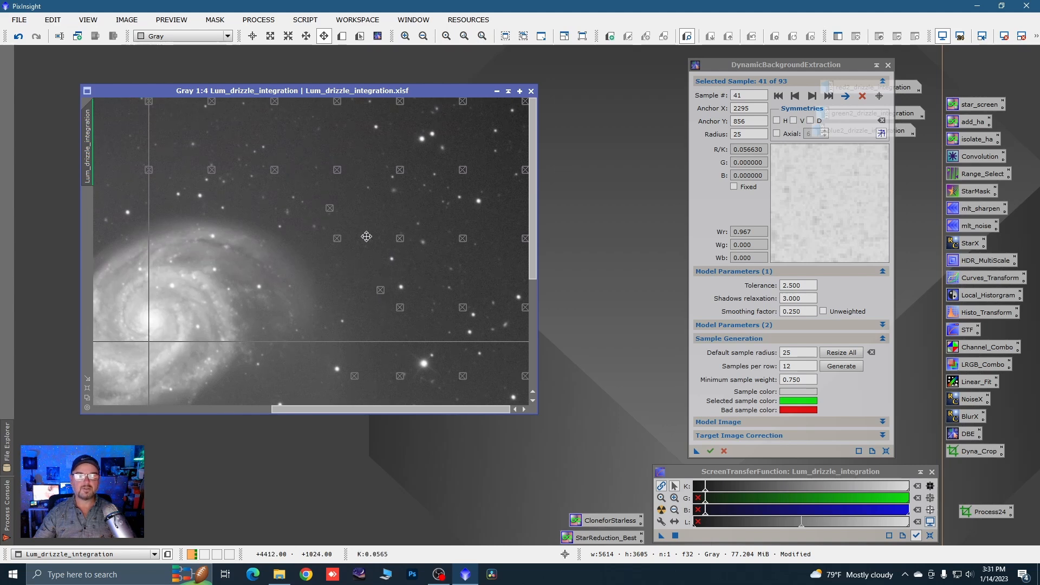
scroll(374, 238, "down", 3)
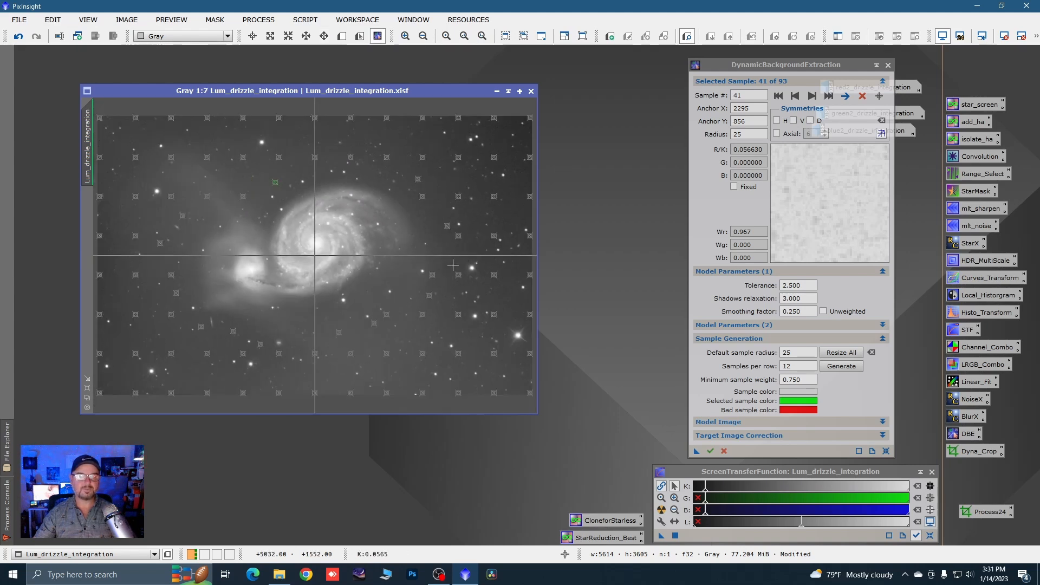
scroll(453, 265, "down", 1)
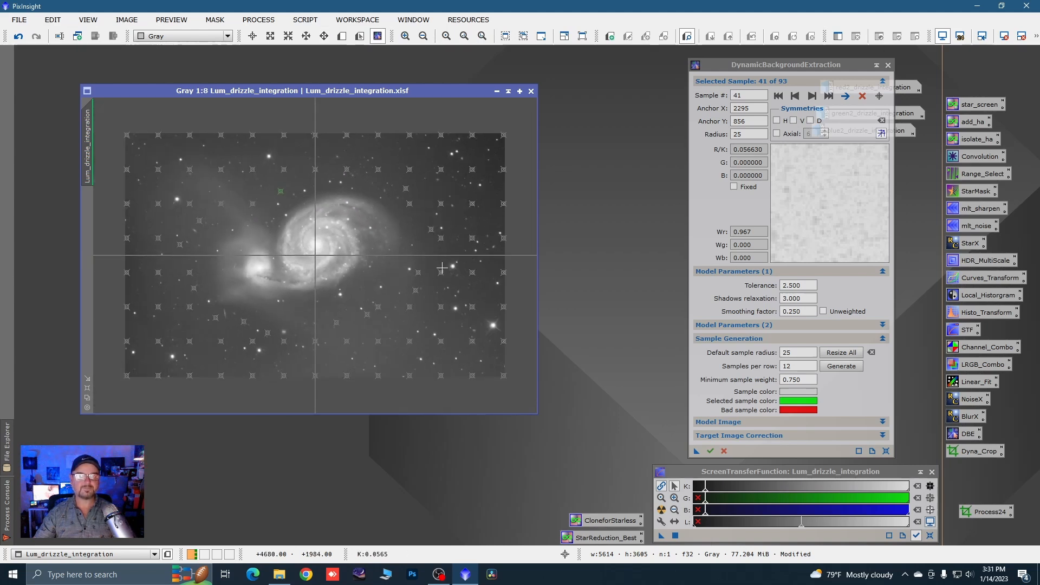
Step: Set the target image correction to Division with the background model discarded, and run the background extraction
left_click(881, 436)
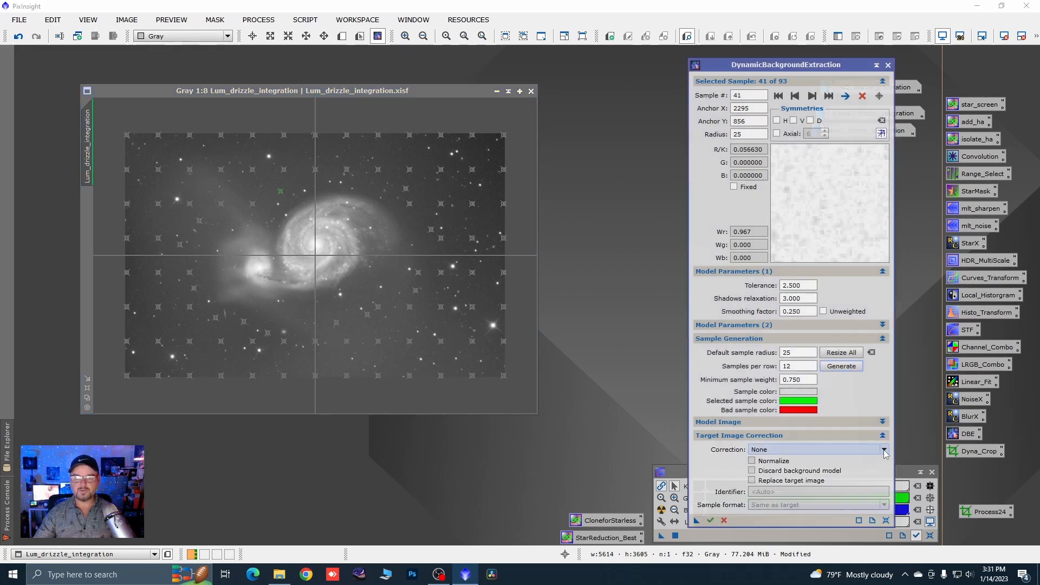
left_click(885, 451)
left_click(764, 476)
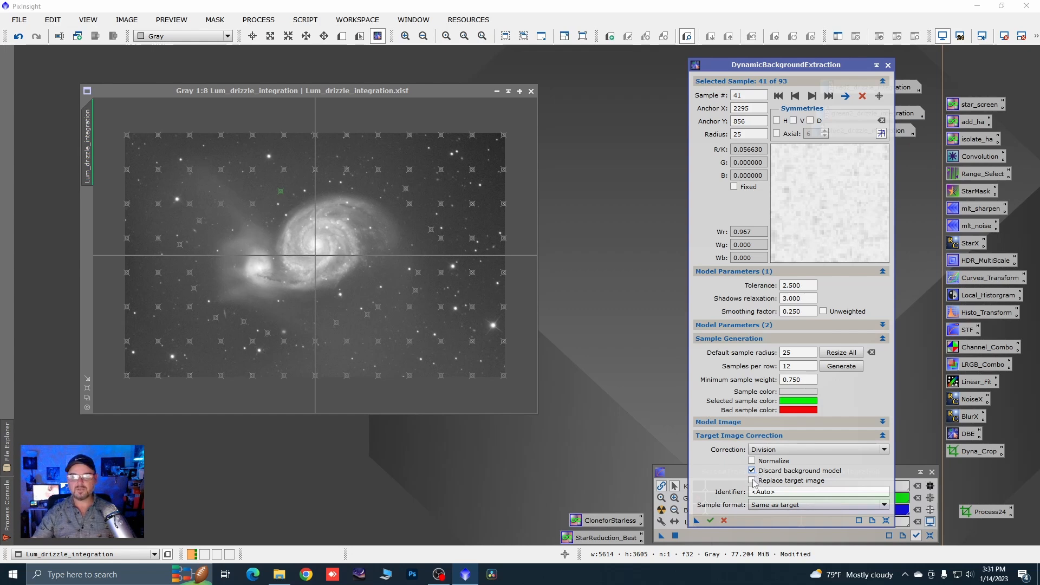
left_click(711, 520)
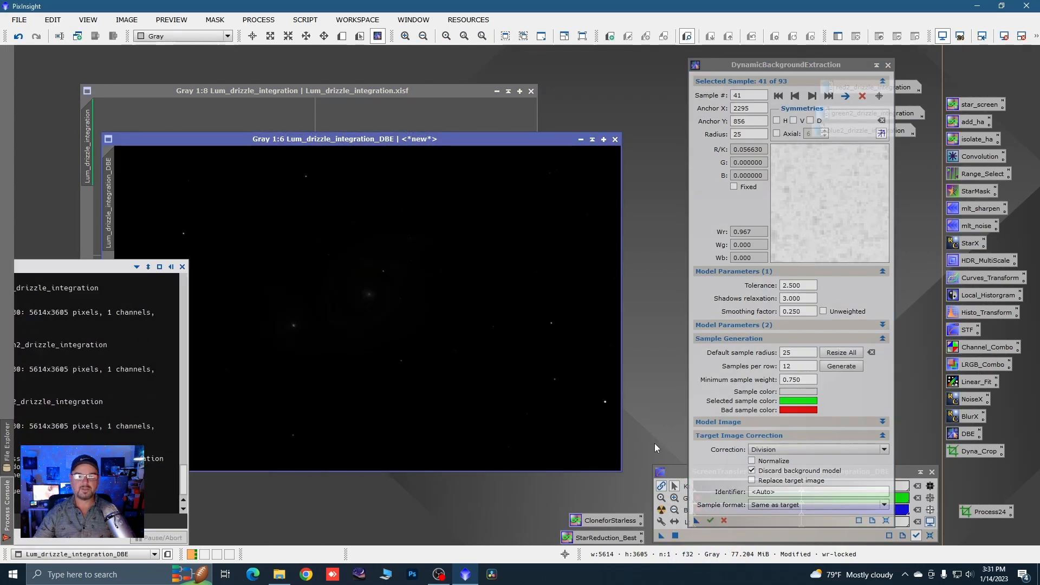
Step: Auto-stretch the display of Lum_drizzle_integration_DBE, minimize the image and place its icon above the star_screen process icon
left_click(661, 510)
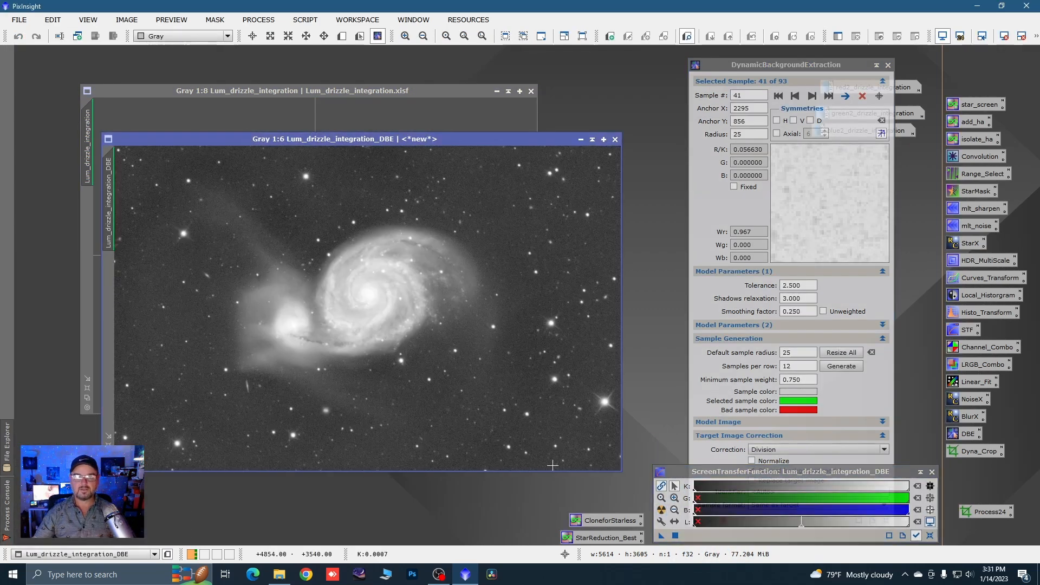
scroll(470, 411, "down", 1)
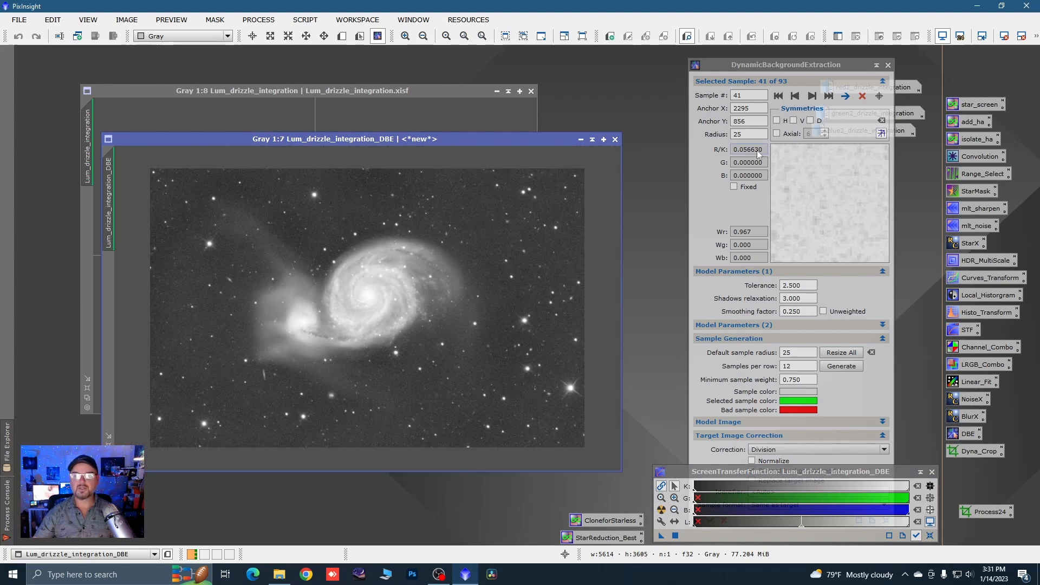
left_click(579, 141)
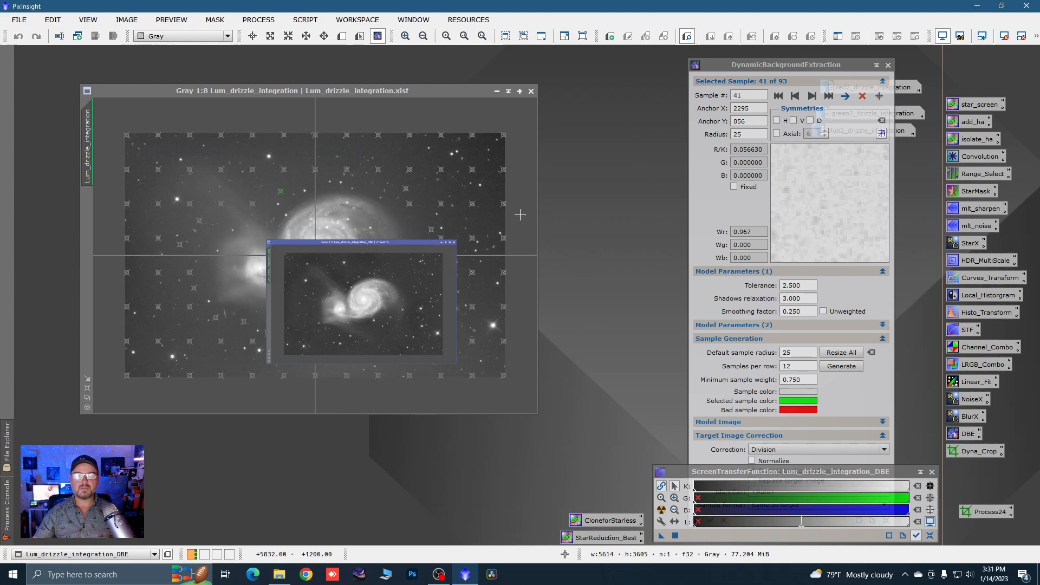
right_click(401, 311)
left_click_drag(405, 311, 960, 72)
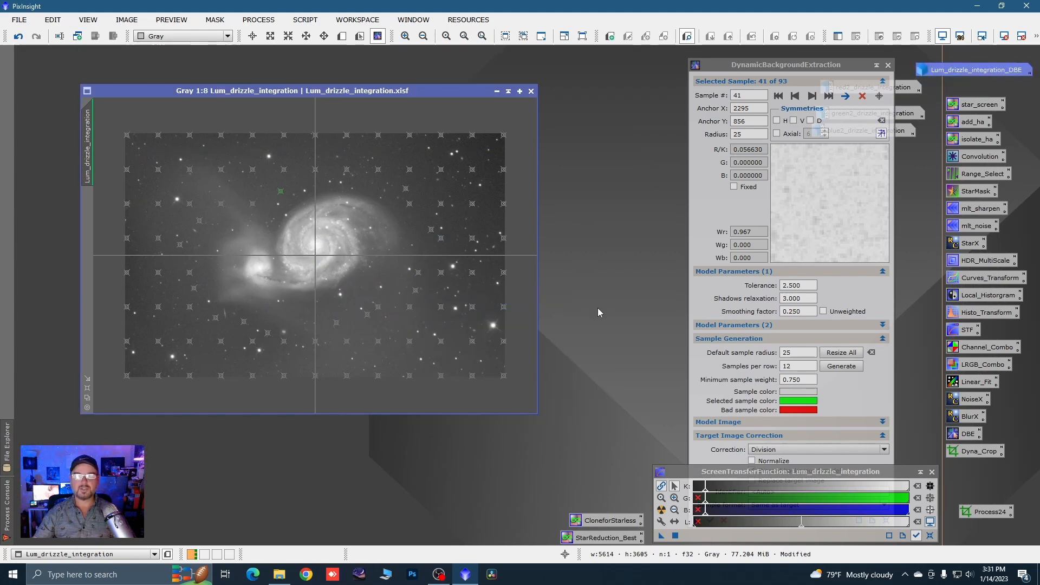
Step: Save the current DynamicBackgroundExtraction settings and samples as a process icon above Process24, and cancel the active session
left_click(697, 405)
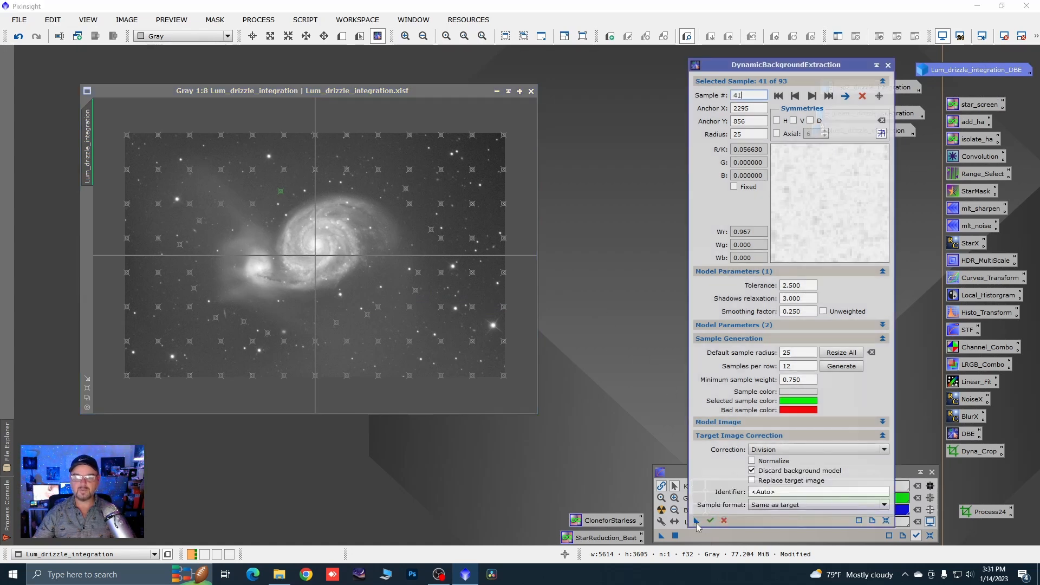
left_click_drag(697, 525, 967, 489)
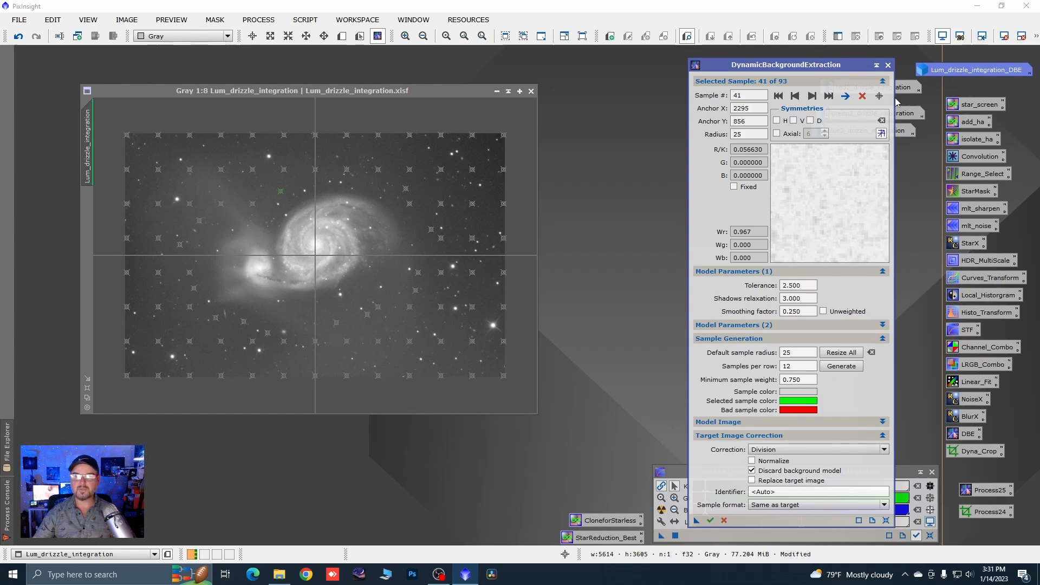
left_click(888, 65)
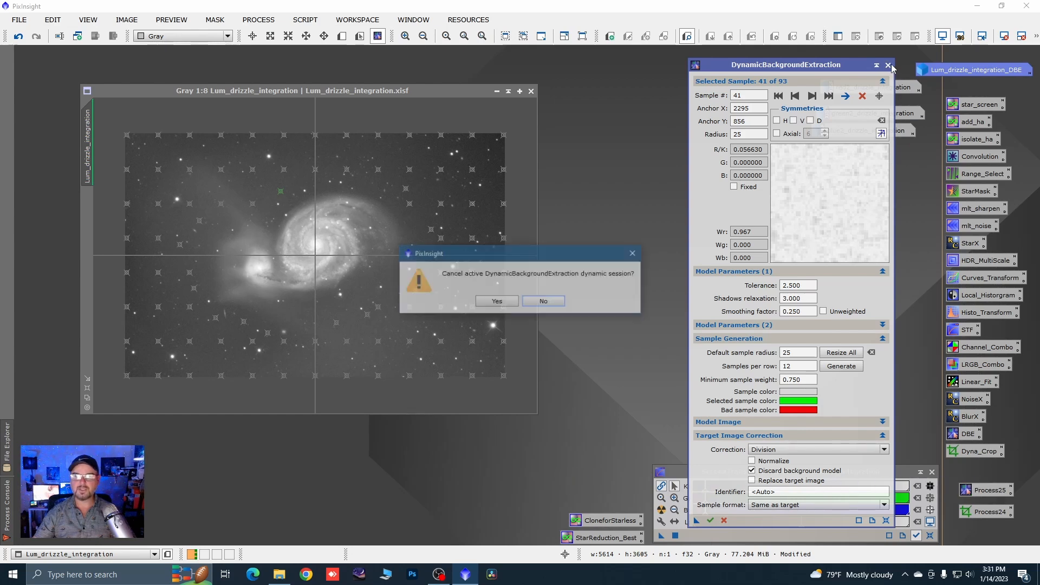
left_click(495, 301)
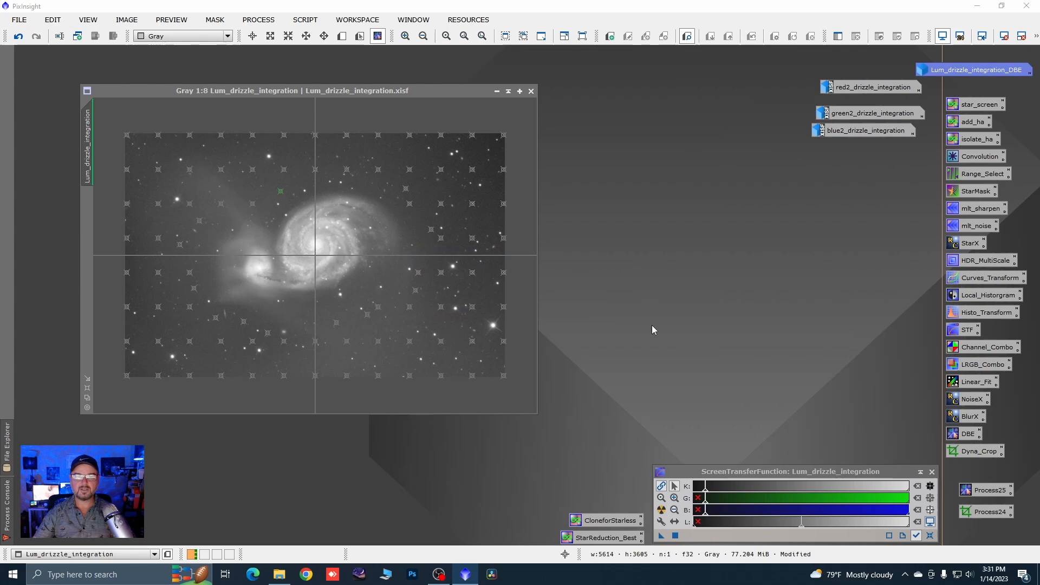
Step: Close the original Lum_drizzle_integration without saving and place the Lum_drizzle_integration_DBE icon above the red2_drizzle_integration icon
left_click(531, 91)
left_click(493, 315)
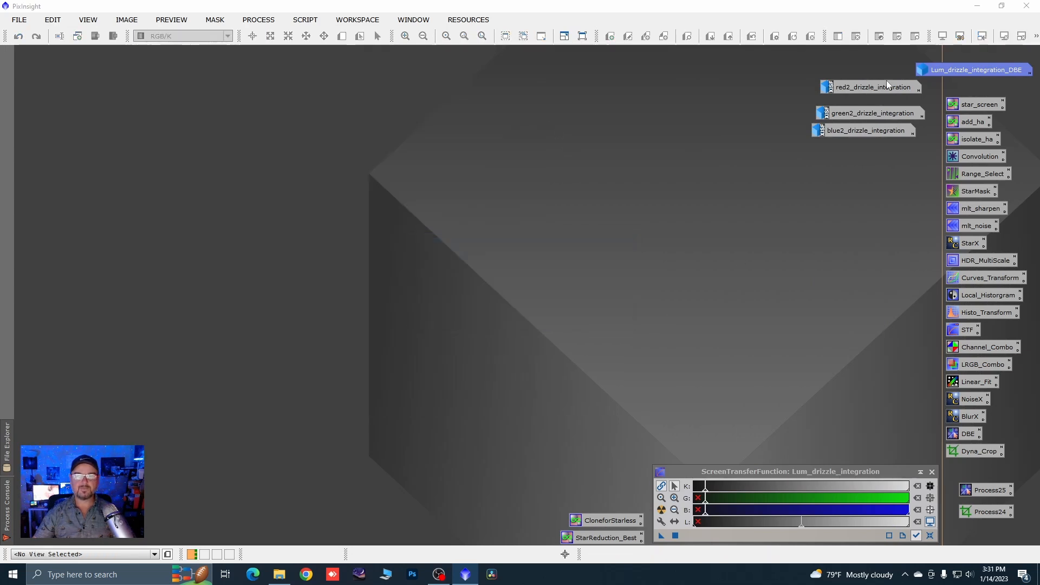
left_click_drag(934, 77, 840, 64)
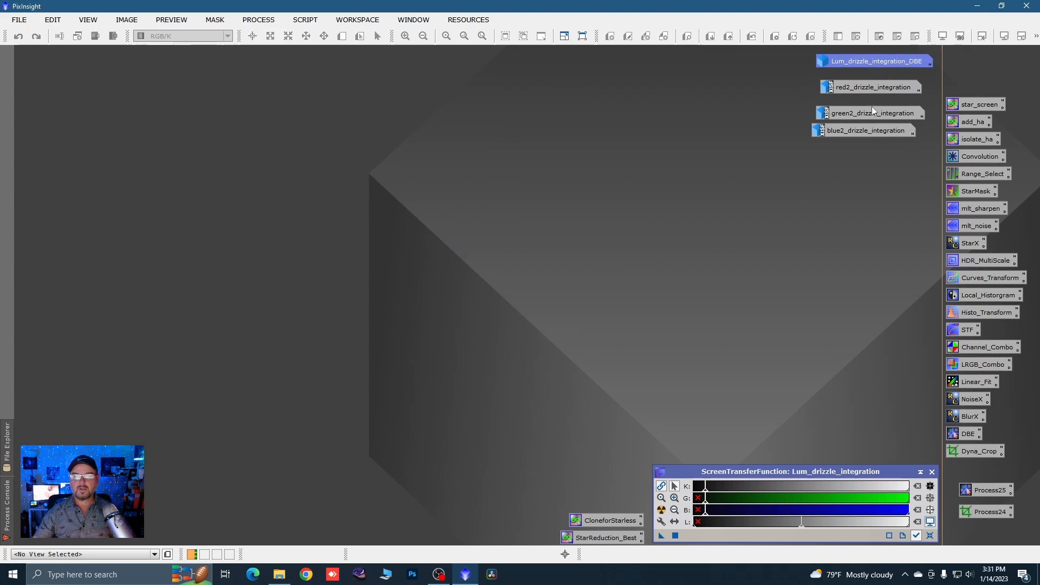
Step: Open red2_drizzle_integration, load the background samples saved in Process25 onto it and select samples above the companion galaxy
double_click(872, 87)
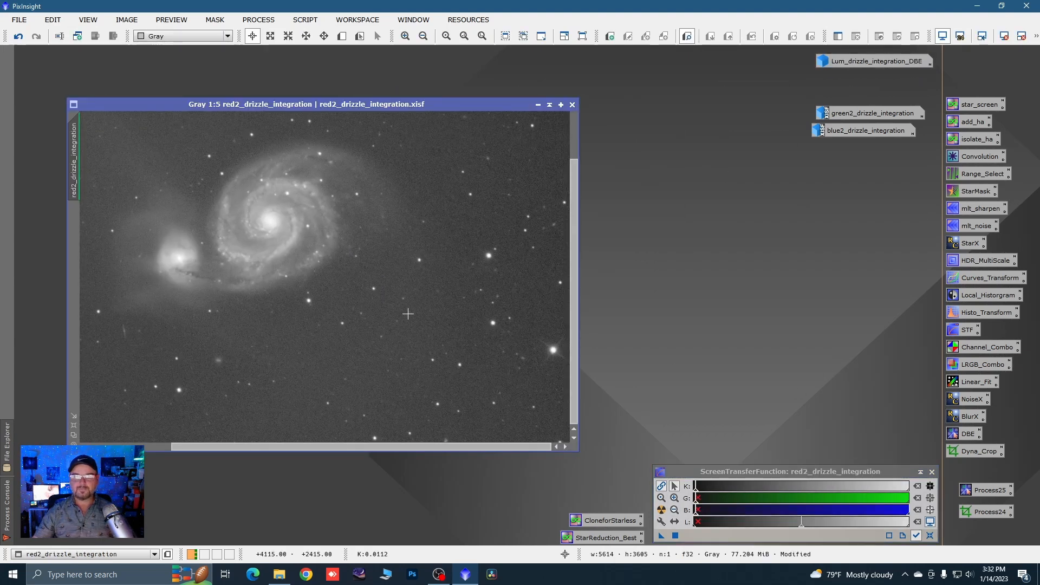
scroll(408, 314, "down", 2)
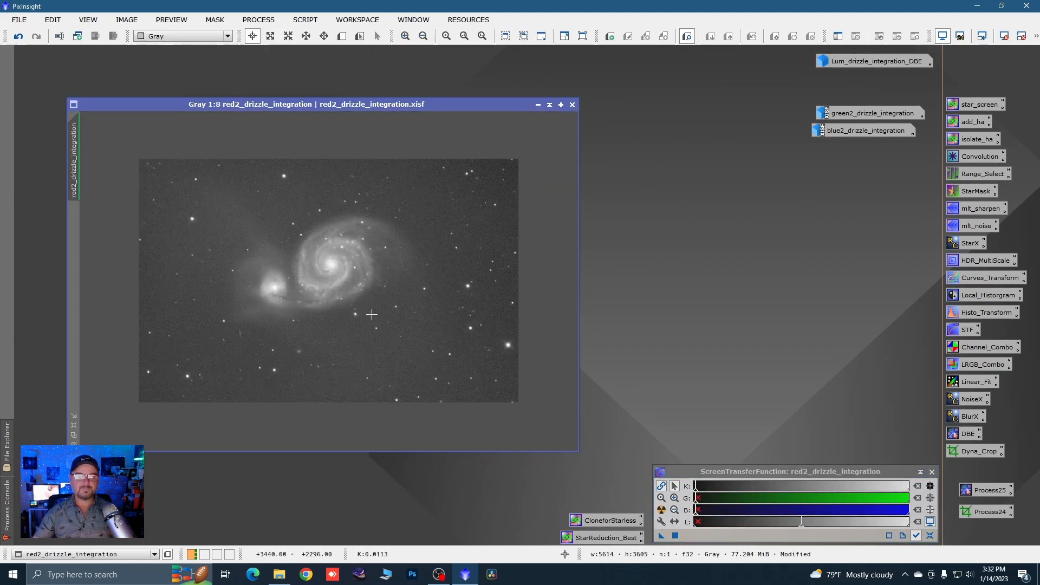
left_click(988, 493)
double_click(987, 492)
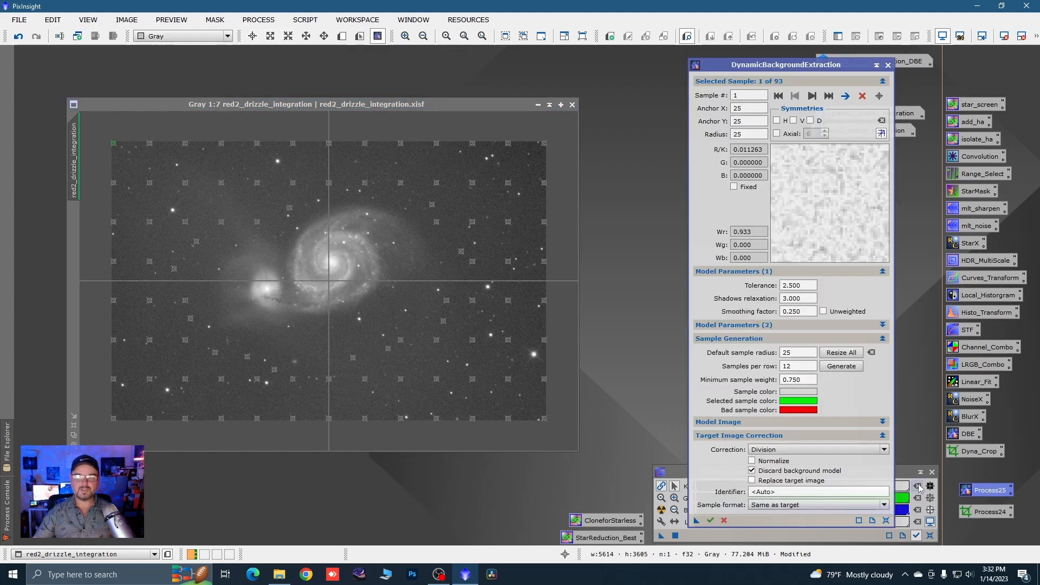
left_click(261, 213)
left_click(214, 224)
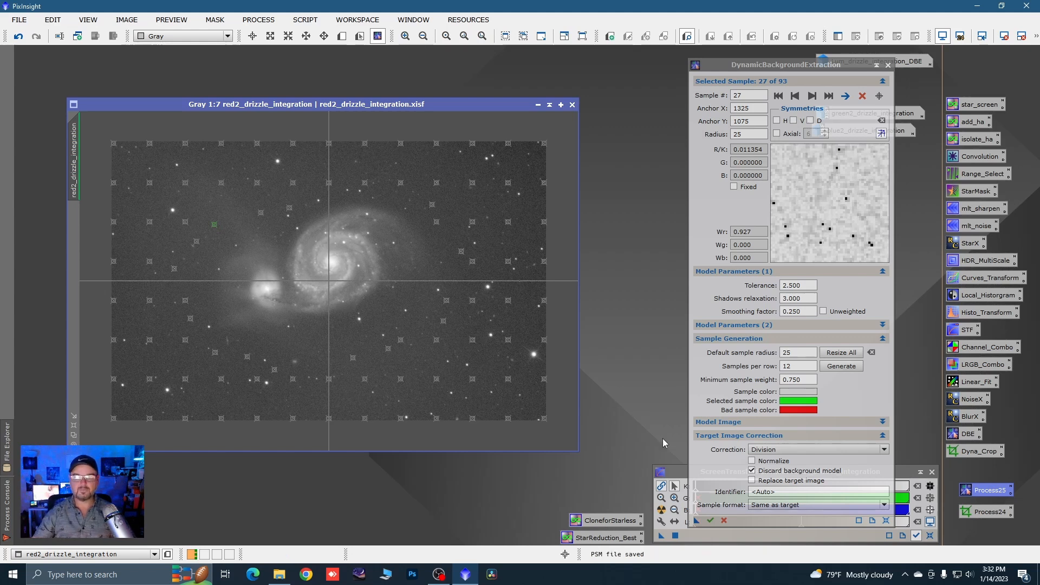
Step: Run the background extraction on the red image, then auto-stretch the result and minimize it to an icon above star_screen
left_click(711, 521)
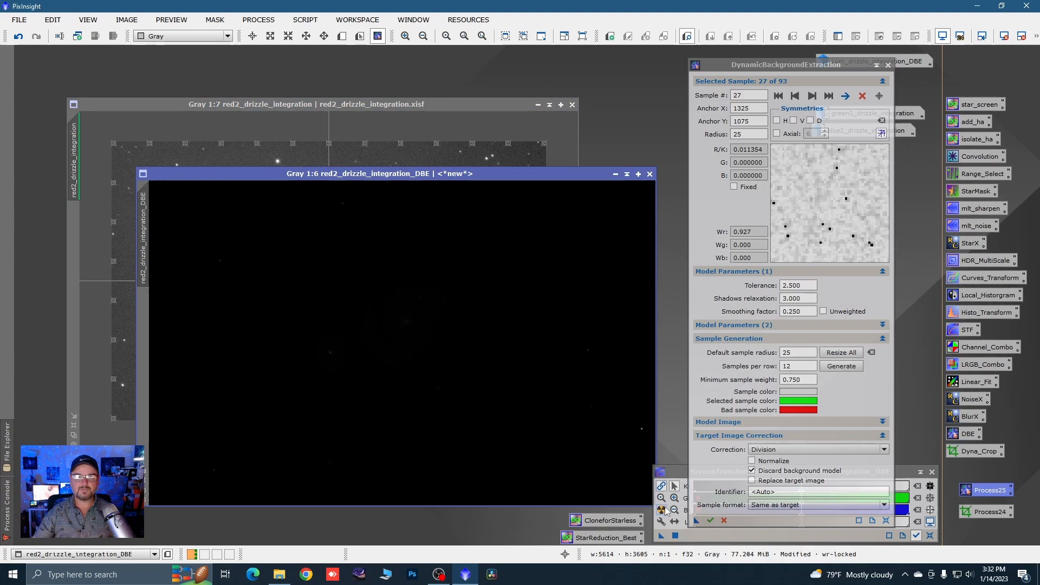
left_click(662, 510)
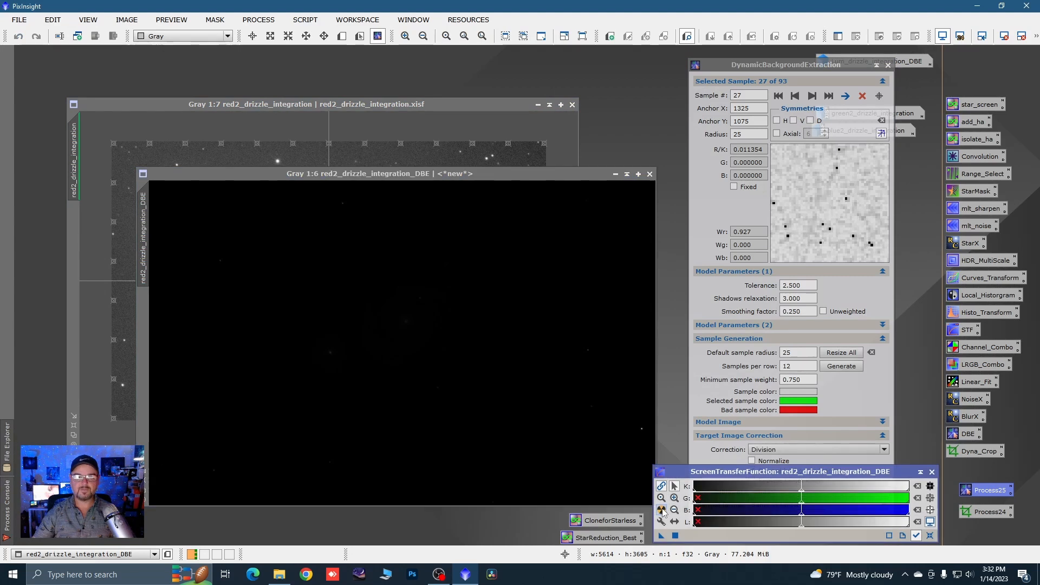
scroll(512, 414, "down", 1)
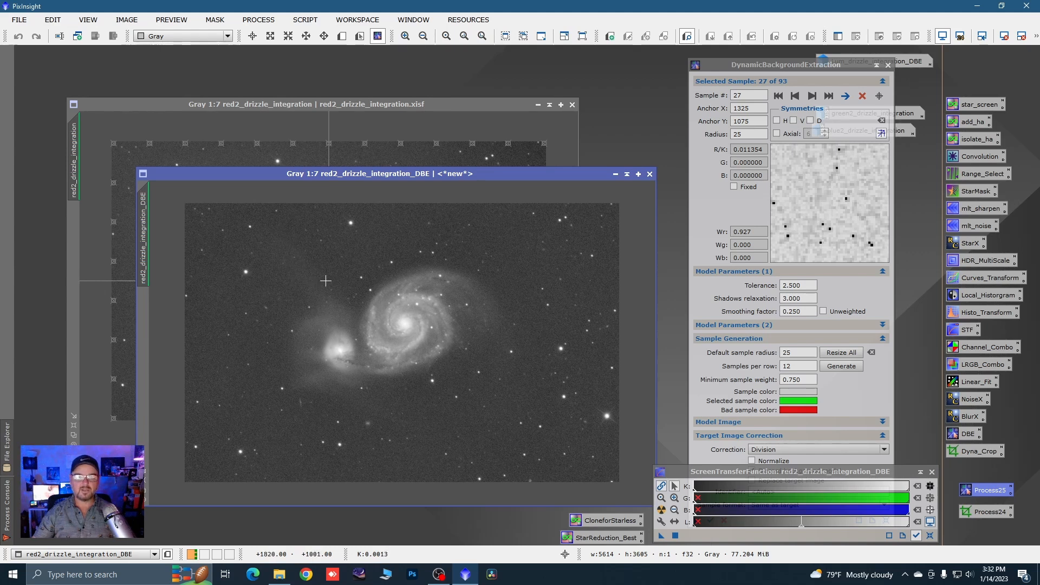
left_click(616, 174)
left_click_drag(417, 350, 916, 97)
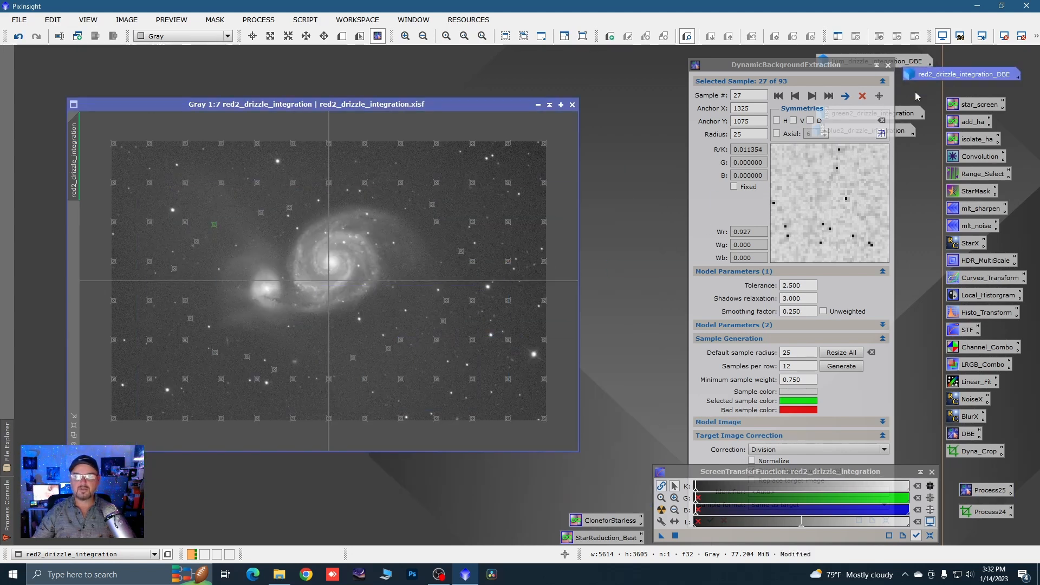
Step: Replace the instance stored in Process25 with the current DynamicBackgroundExtraction settings and samples
left_click(702, 452)
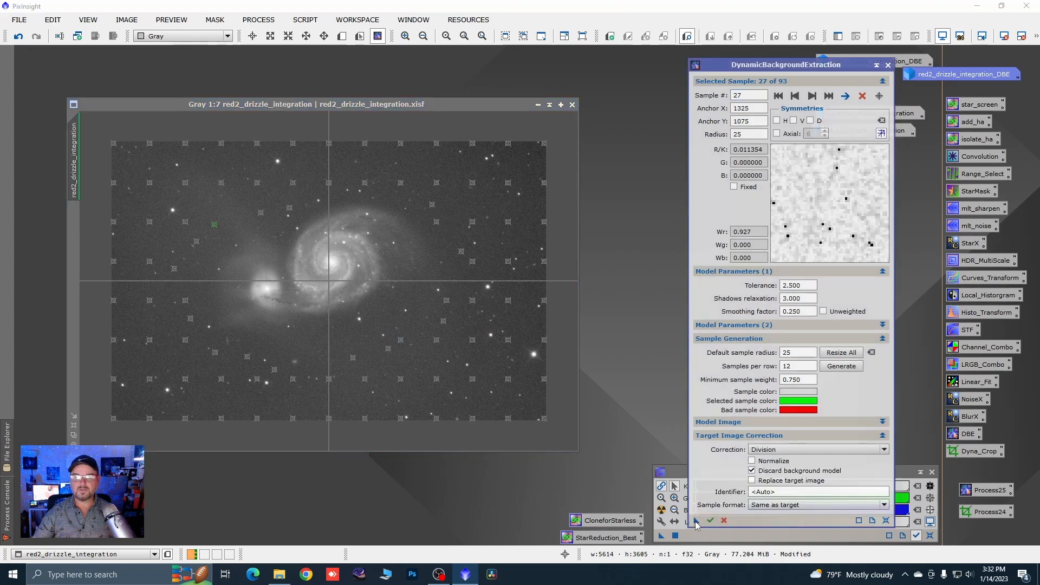
left_click_drag(697, 525, 982, 494)
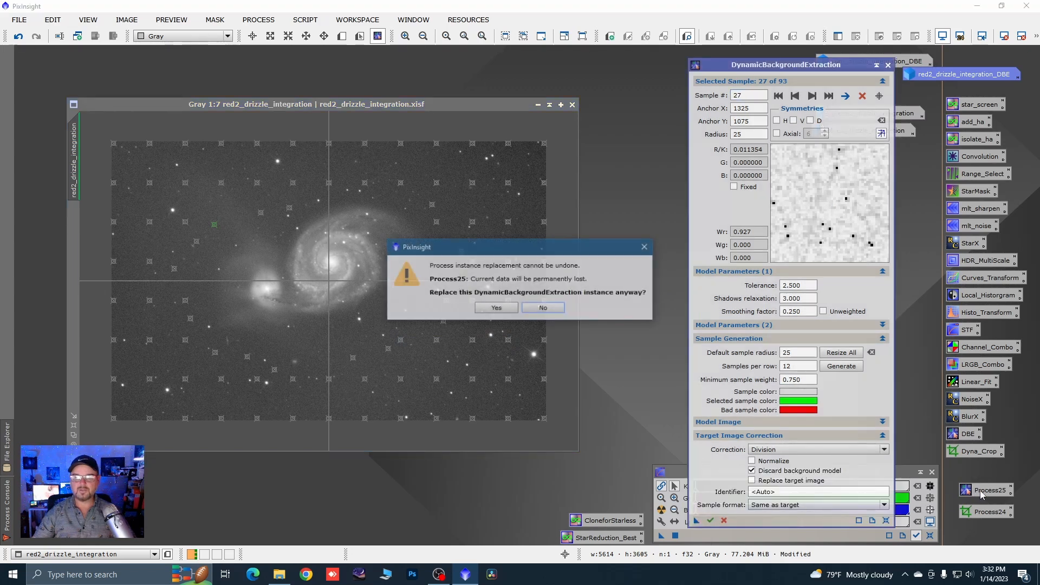
left_click(512, 308)
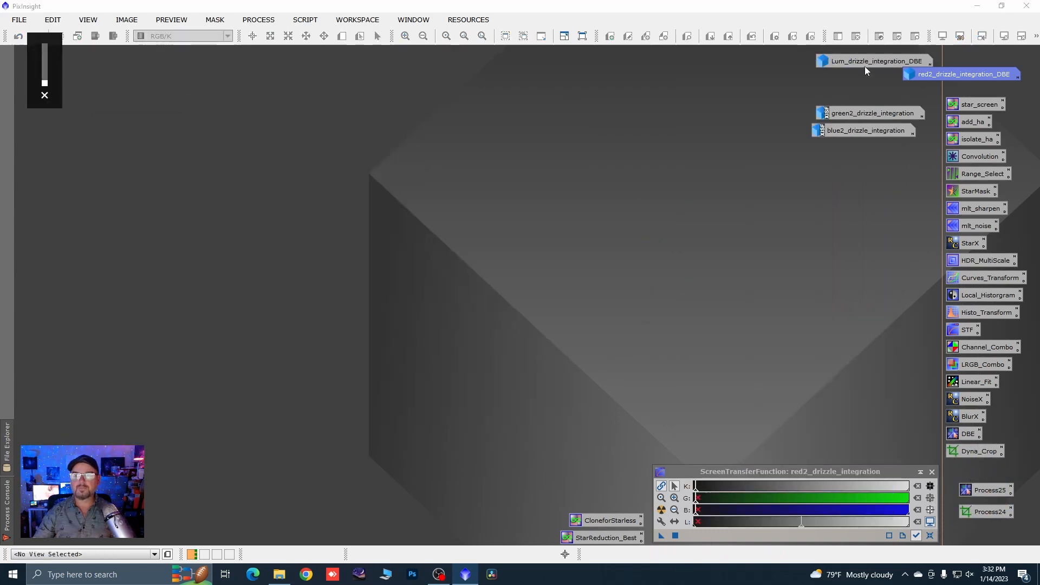
Step: Review the background-corrected luminance image Lum_drizzle_integration_DBE and minimize it again
double_click(859, 62)
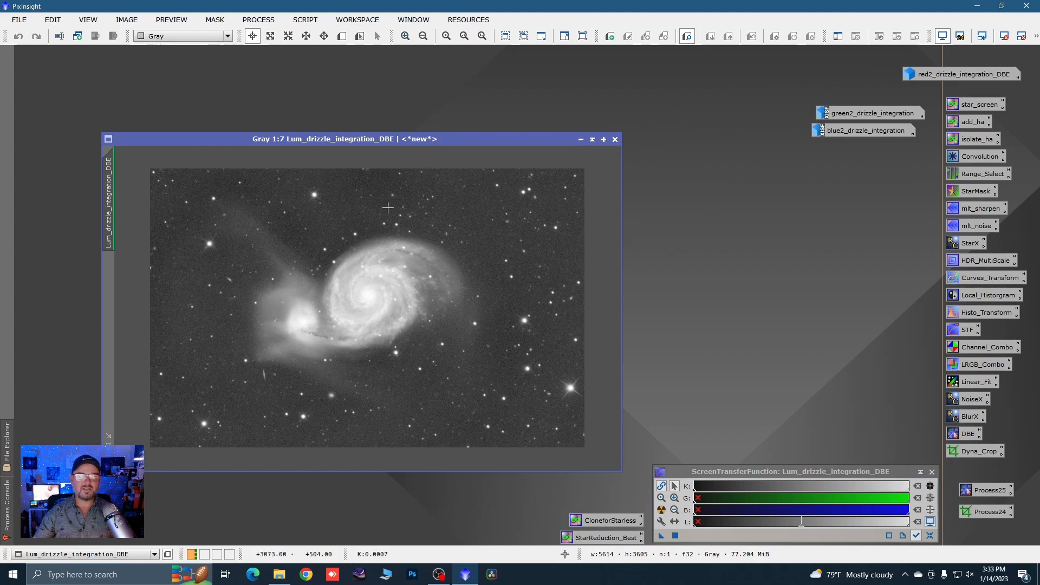
left_click(581, 140)
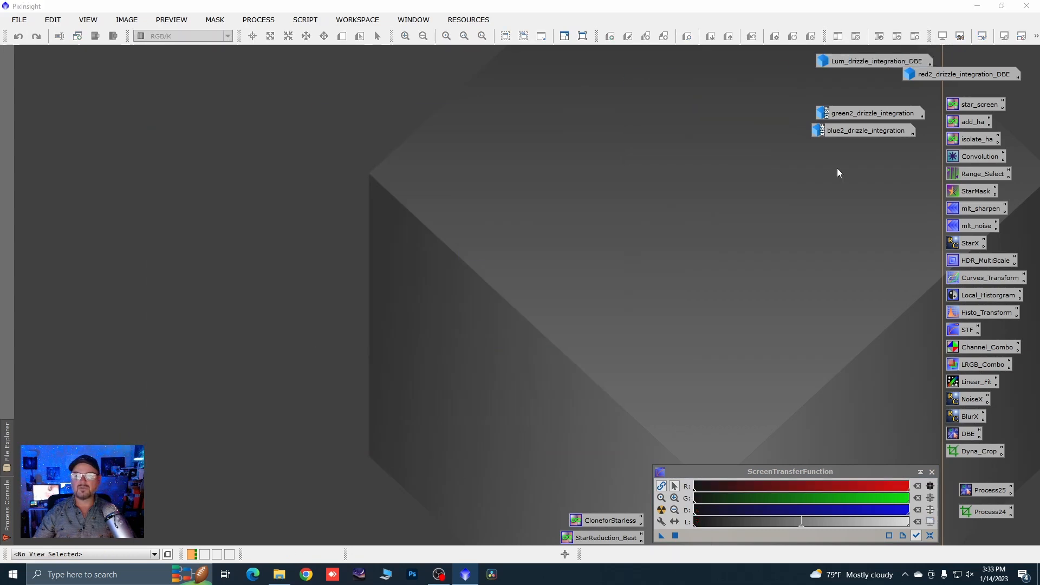
Step: Open green2_drizzle_integration and run the background extraction on it with the samples saved in Process25
double_click(853, 113)
double_click(983, 491)
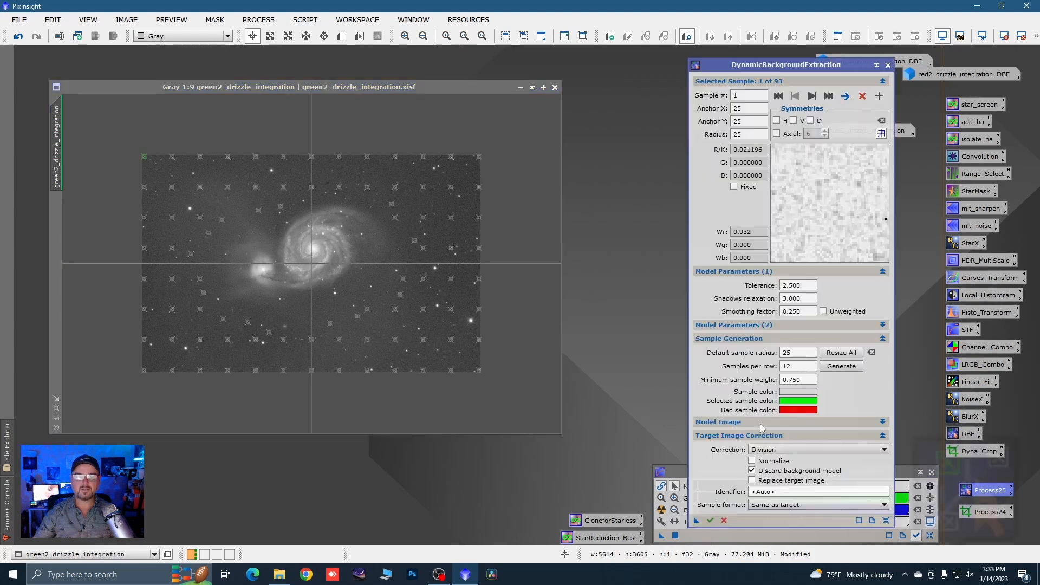
left_click(710, 520)
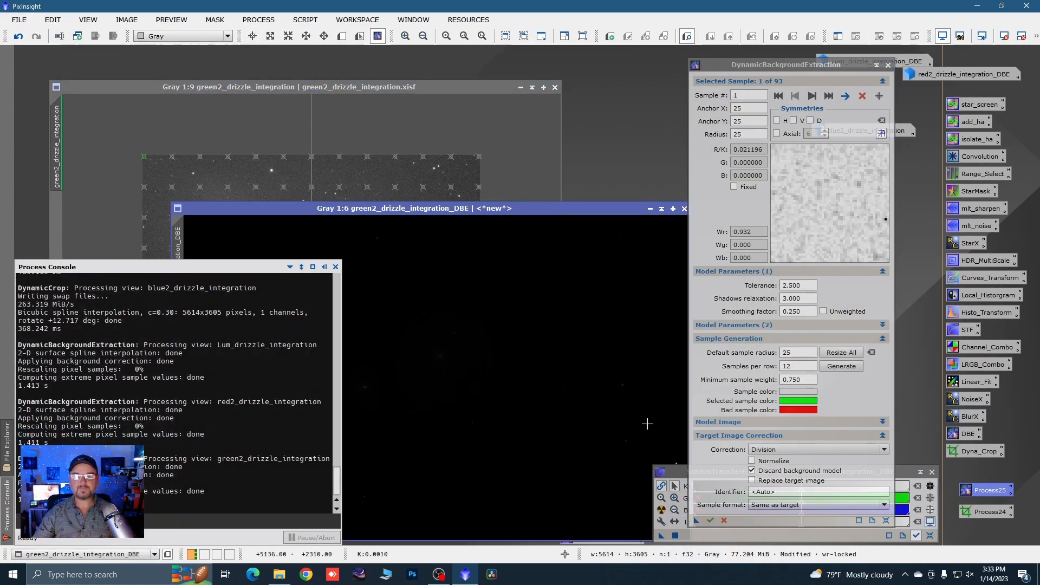
Step: Auto-stretch the display of green2_drizzle_integration_DBE, minimize it and place its icon in the empty workspace beside the DynamicBackgroundExtraction window
left_click(662, 509)
scroll(534, 450, "down", 1)
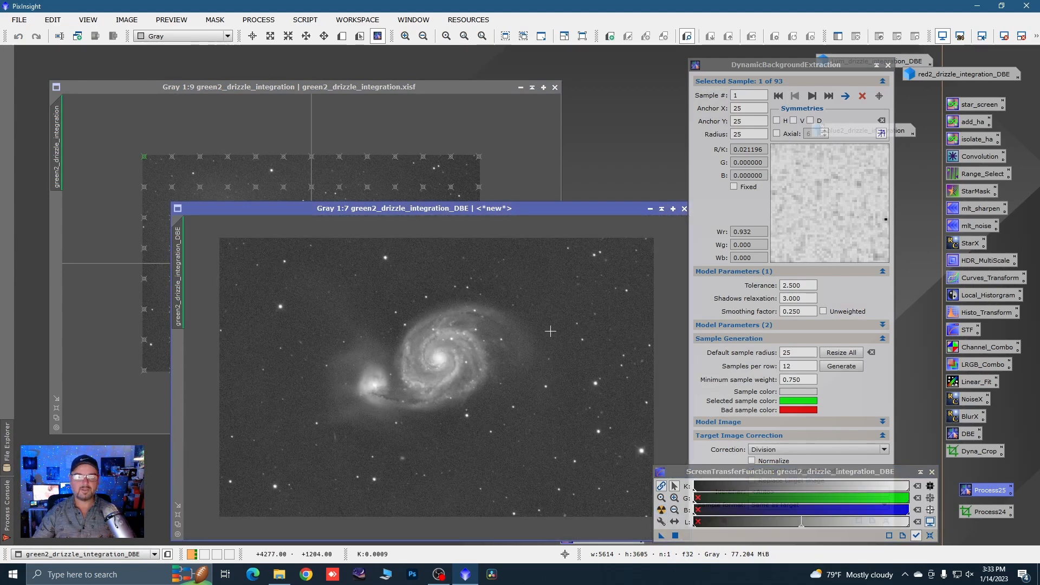
left_click(650, 209)
left_click_drag(499, 379, 629, 71)
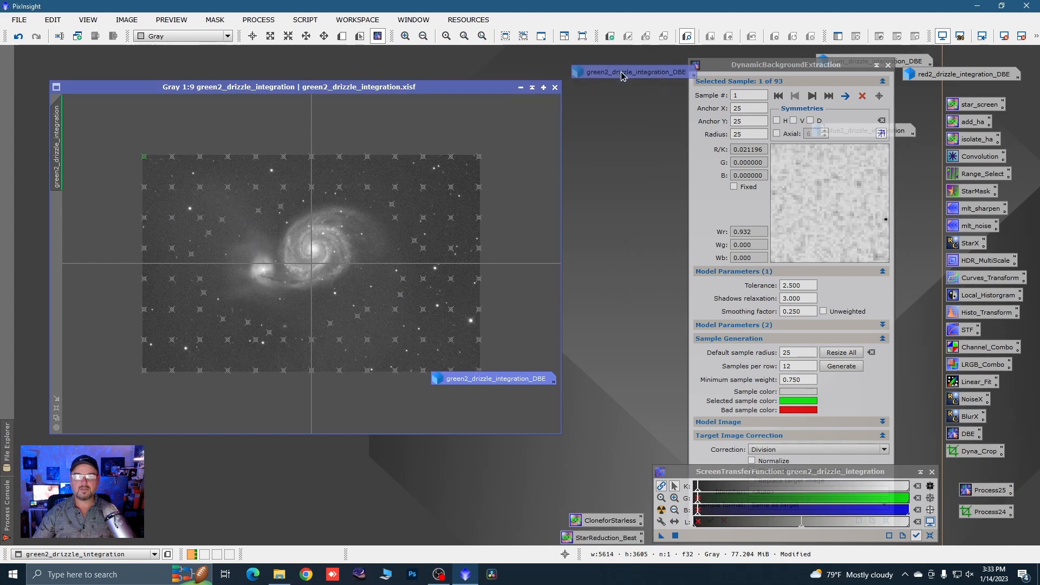
Step: Cancel the active DynamicBackgroundExtraction session and close the original green2_drizzle_integration without saving
left_click(888, 65)
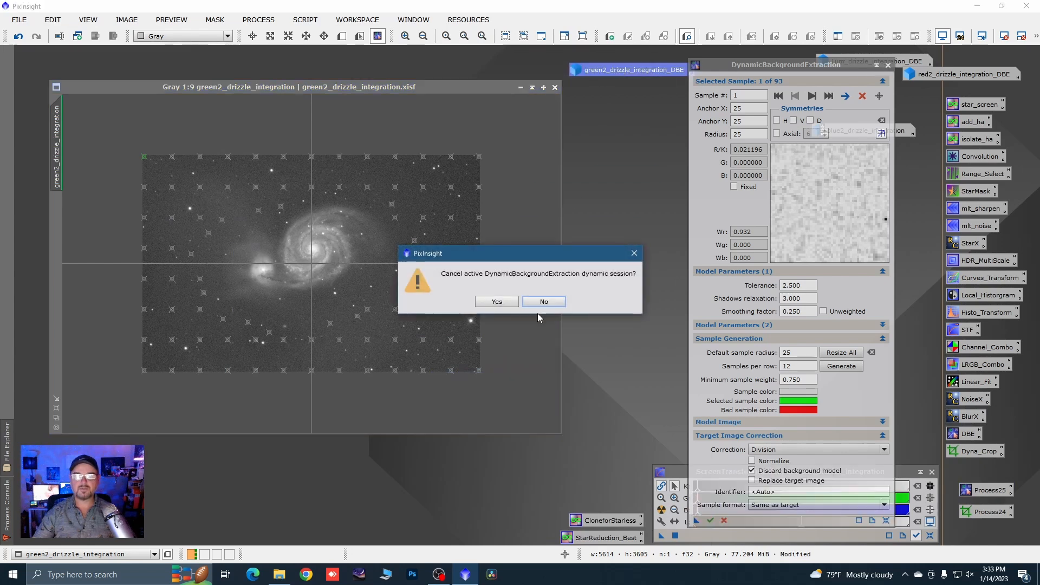
left_click(538, 302)
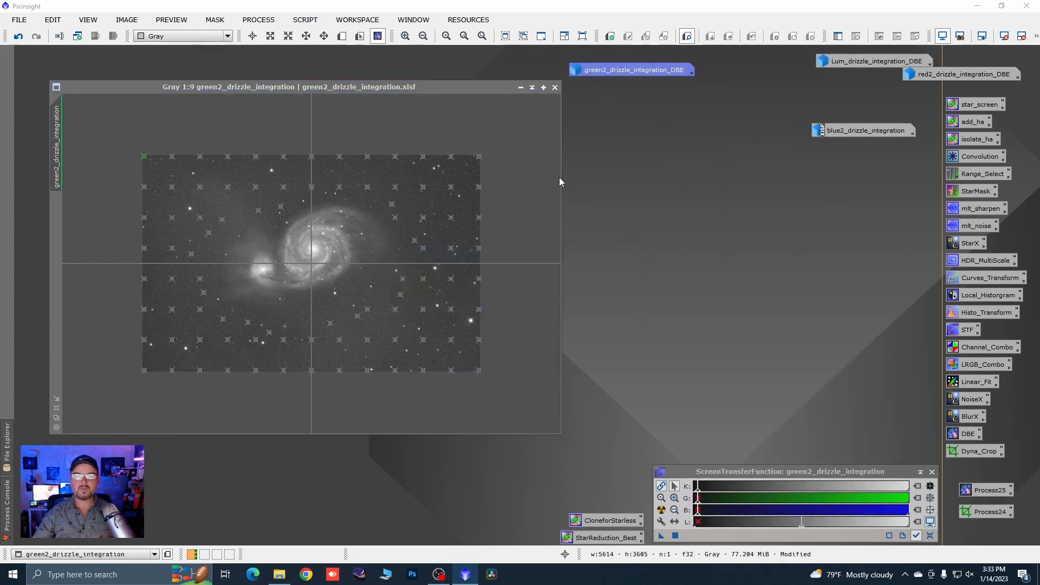
left_click(555, 88)
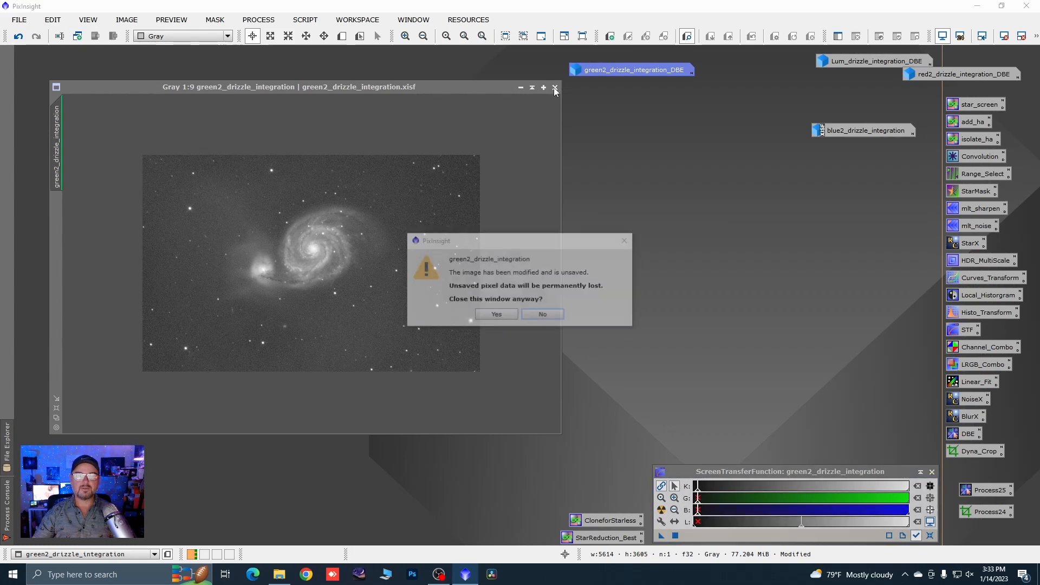
left_click(505, 317)
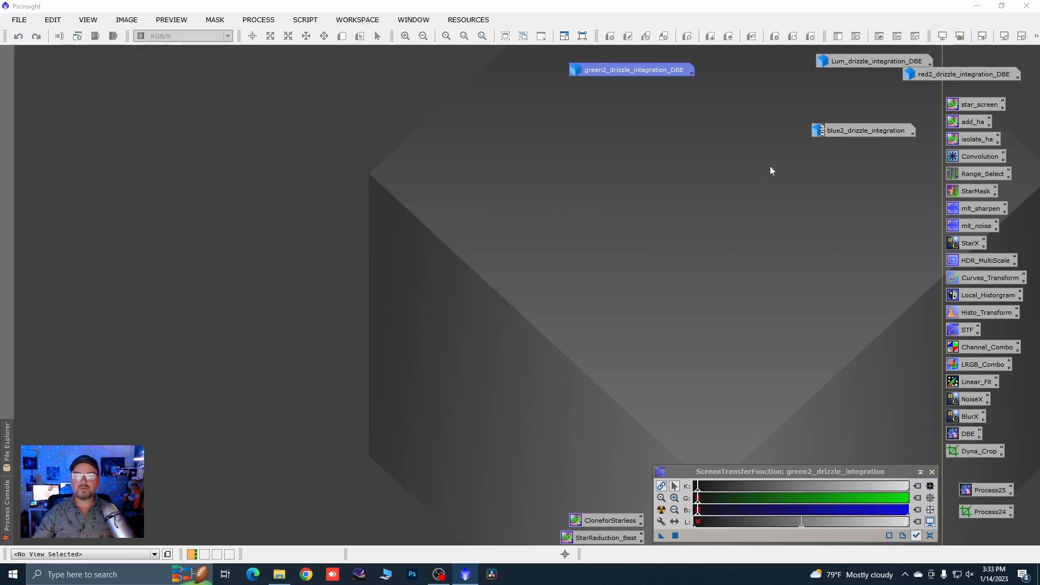
Step: Open blue2_drizzle_integration and run the background extraction on it with the samples saved in Process25
double_click(834, 132)
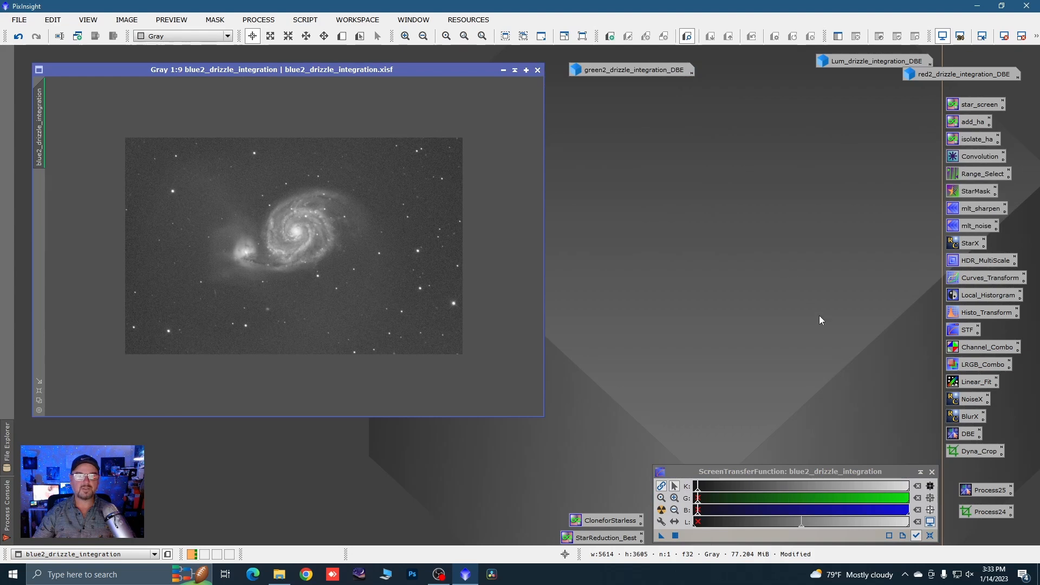
double_click(980, 490)
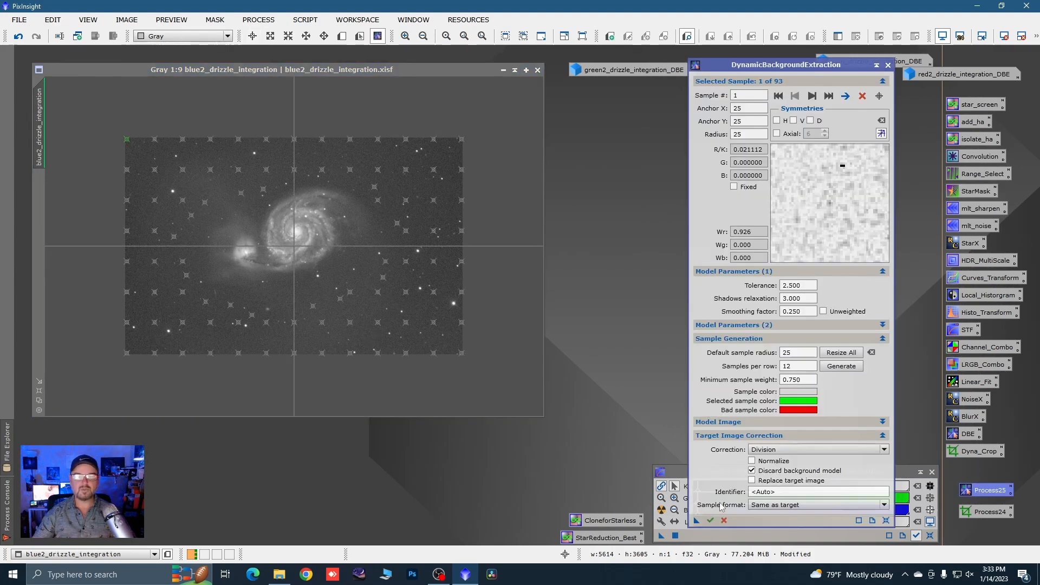
left_click(710, 520)
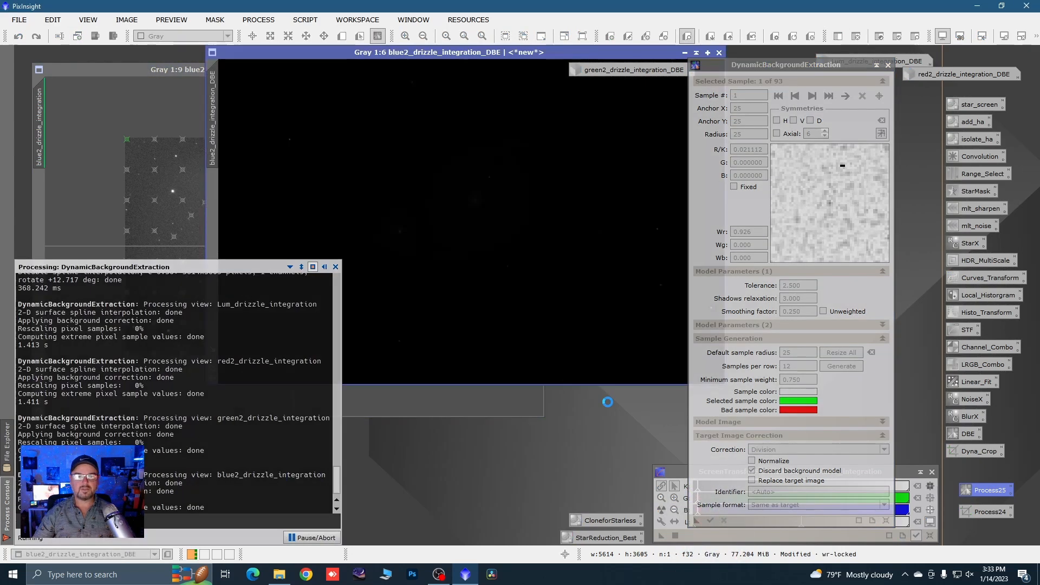
Step: Auto-stretch the display of blue2_drizzle_integration_DBE and move its window clear of the DynamicBackgroundExtraction settings
left_click(662, 510)
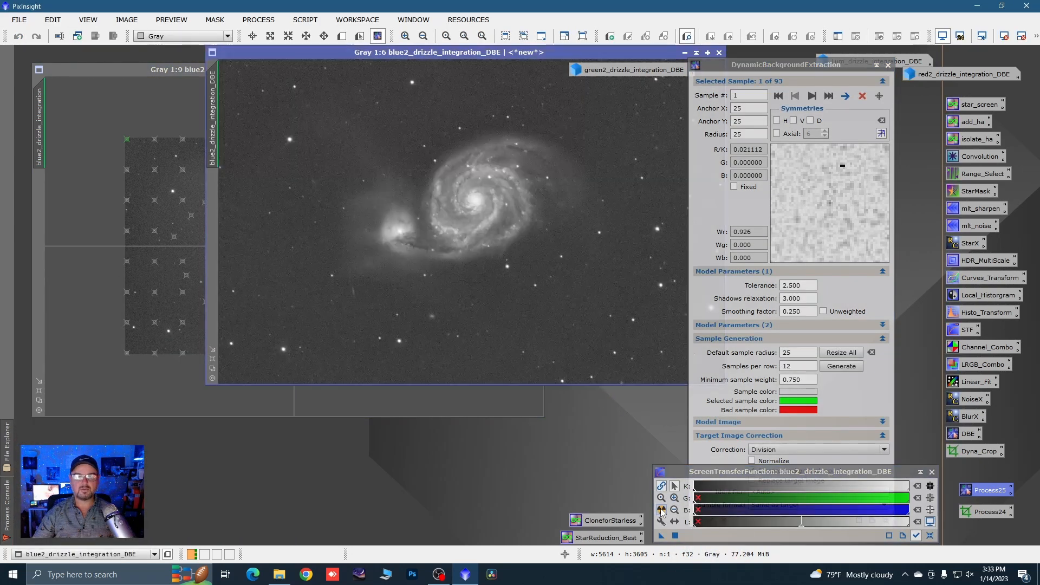
scroll(536, 295, "down", 1)
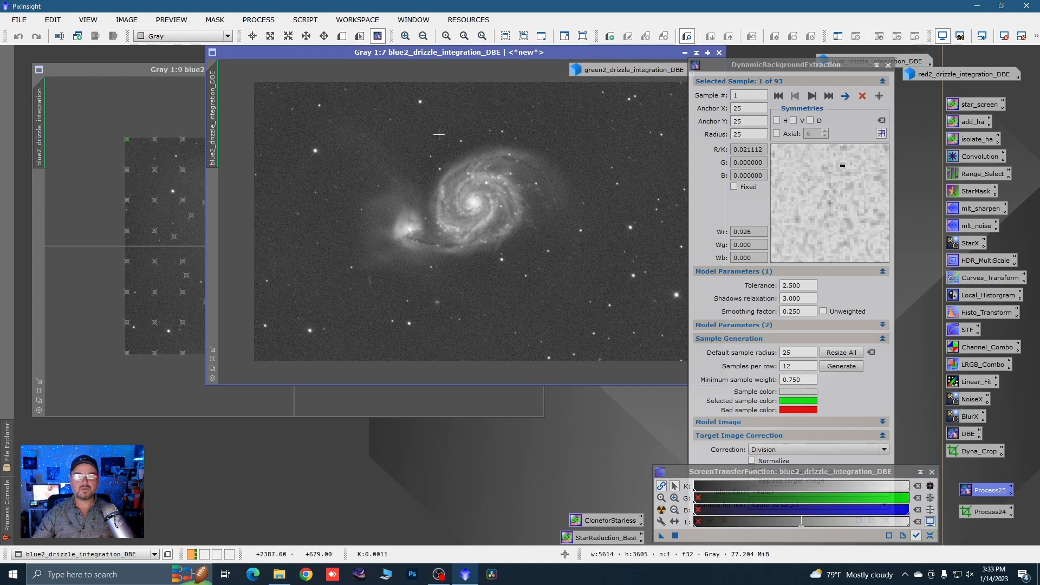
left_click_drag(493, 52, 343, 152)
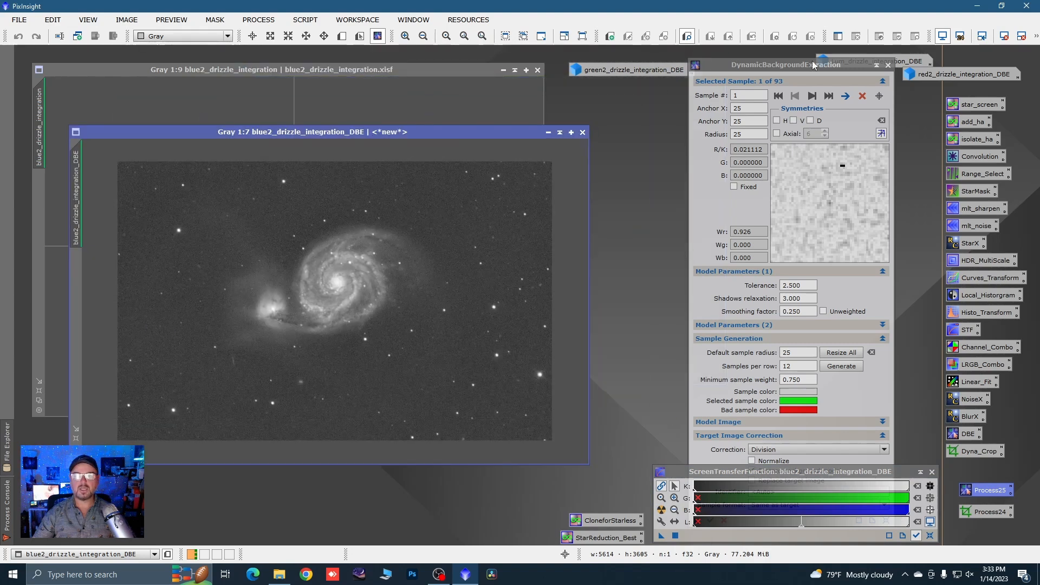
Step: End the DynamicBackgroundExtraction session and minimize blue2_drizzle_integration_DBE to an icon
left_click(887, 64)
left_click(558, 298)
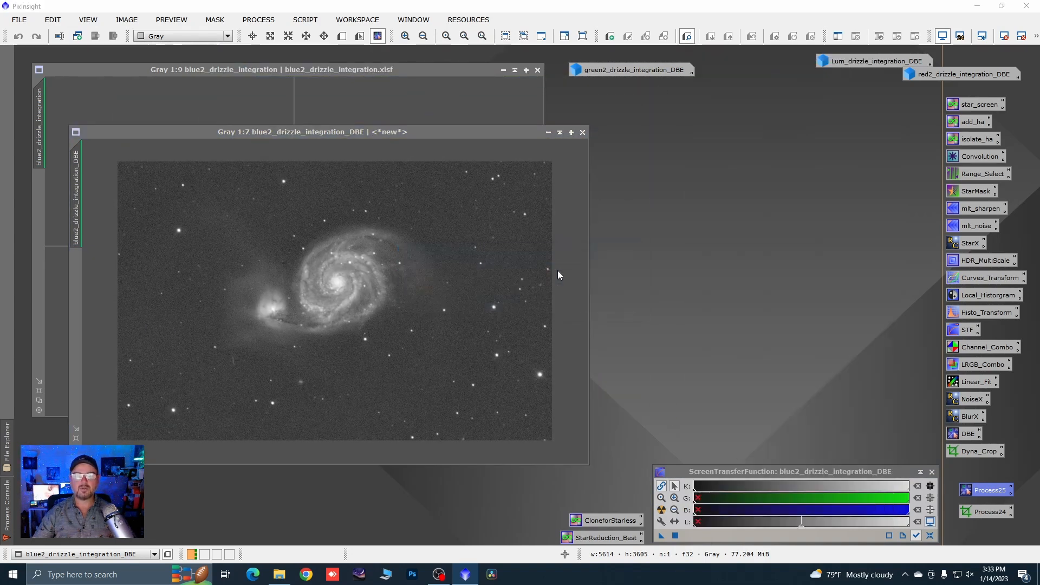
left_click(548, 132)
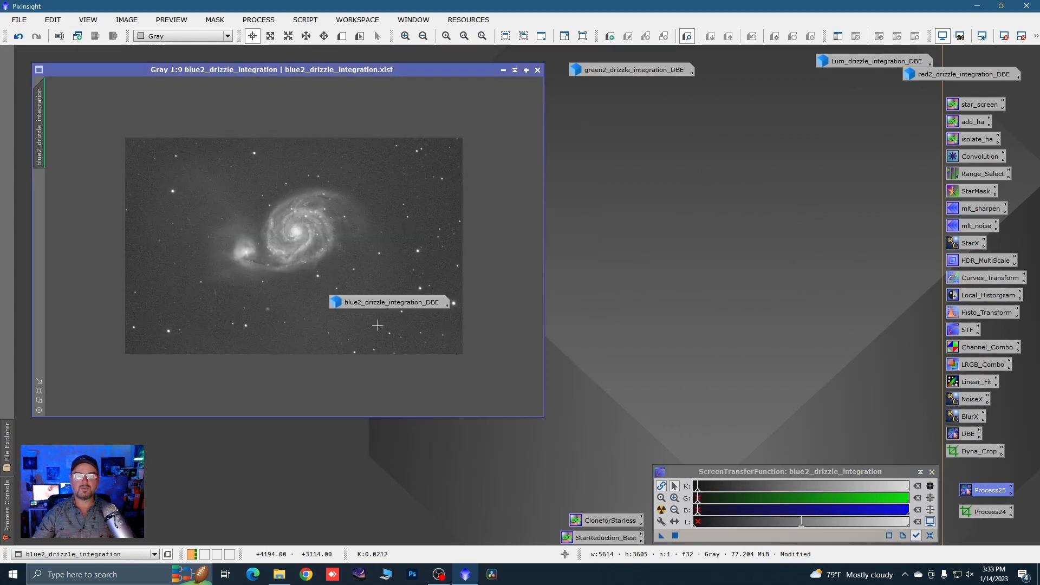
Step: Line up the red, blue and green DBE image icons beneath the luminance one and close the original blue2_drizzle_integration without saving
left_click_drag(358, 304, 852, 108)
left_click_drag(924, 75, 844, 66)
left_click_drag(590, 72, 824, 128)
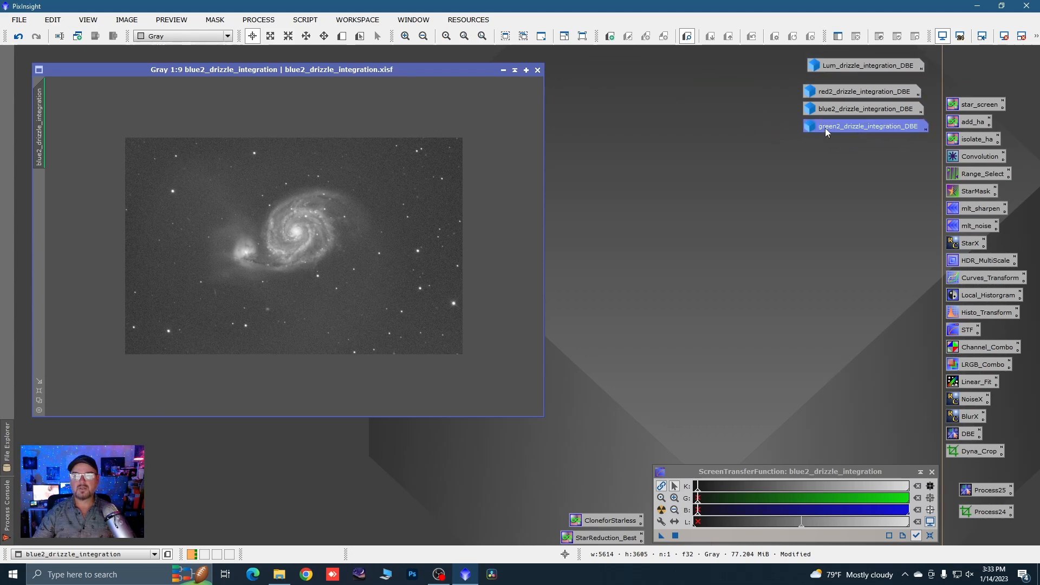
left_click(538, 70)
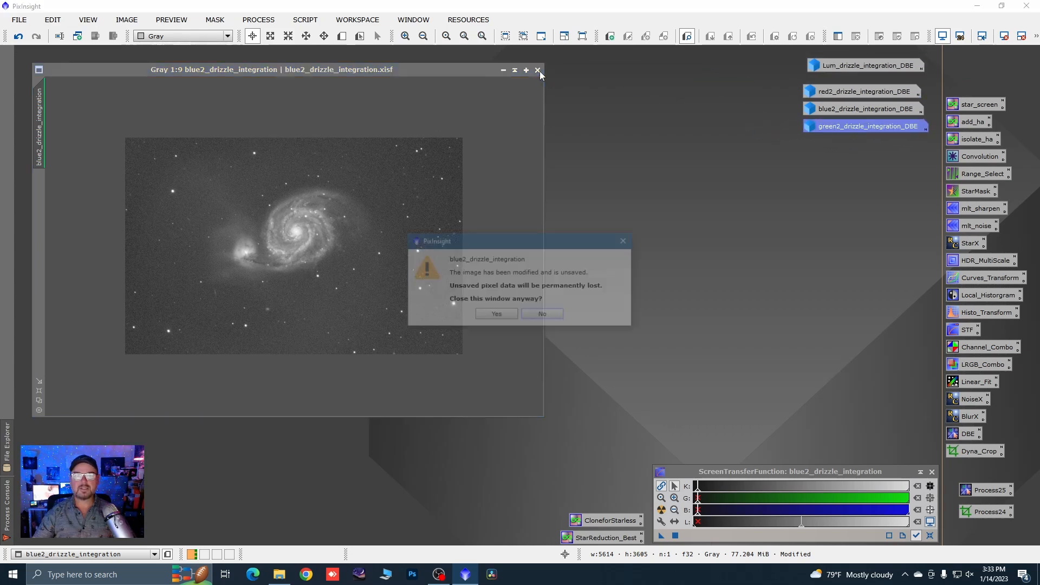
left_click(495, 315)
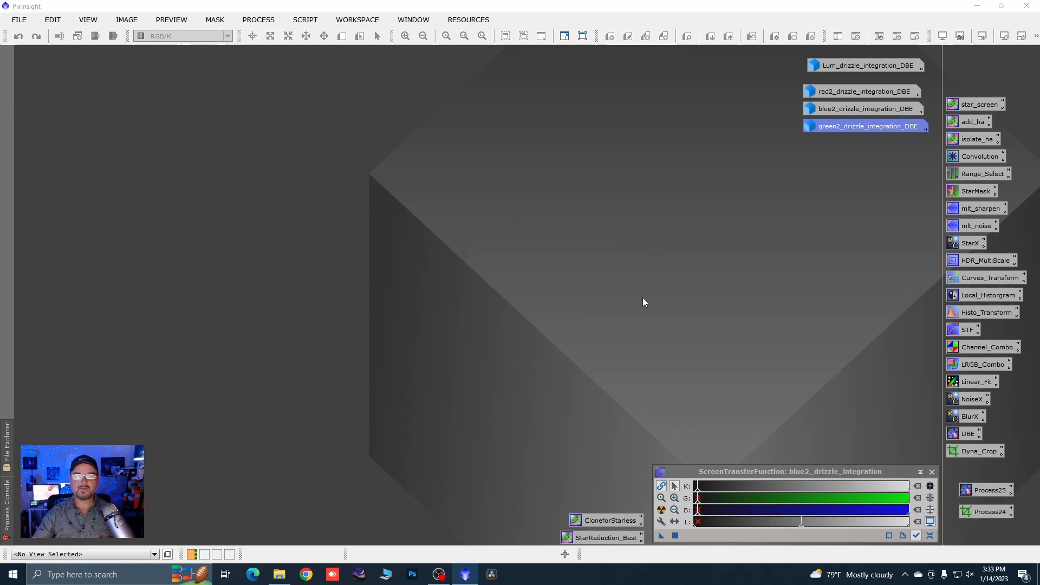
Step: Run LinearFit on green2_drizzle_integration_DBE with blue2_drizzle_integration_DBE as the reference image, and minimize the green image to an icon
double_click(849, 112)
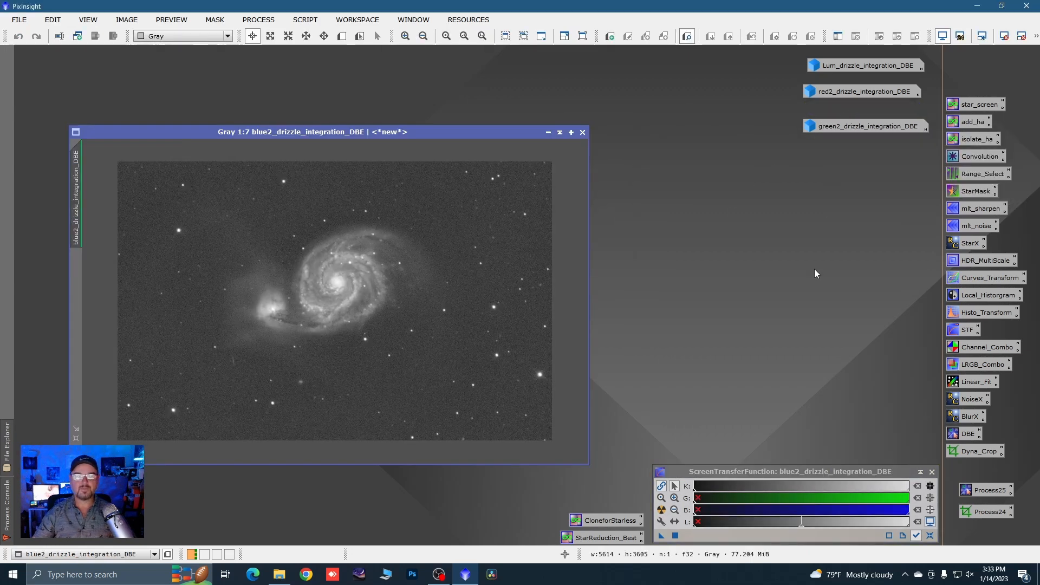
left_click(548, 132)
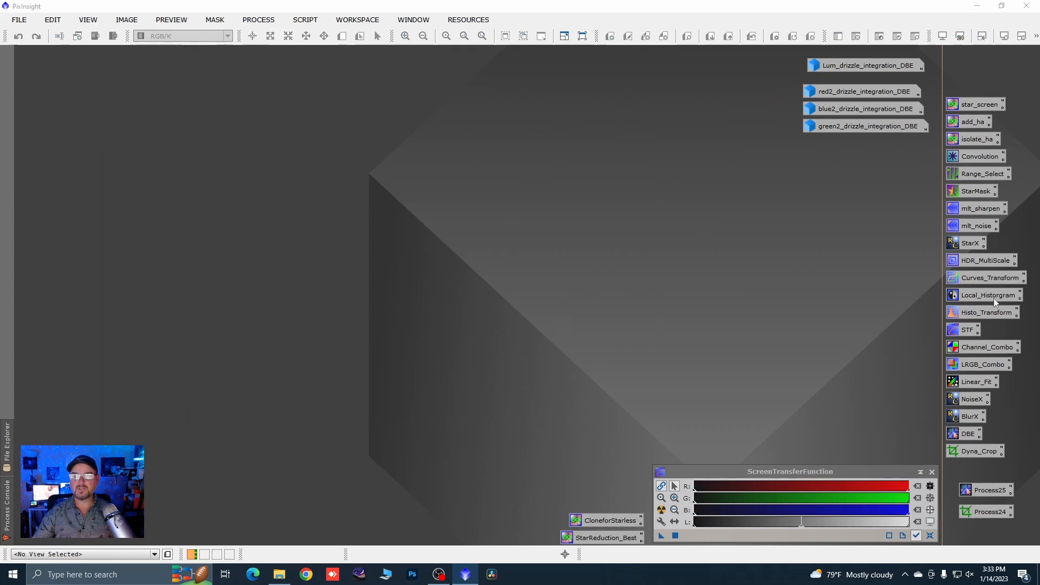
double_click(967, 384)
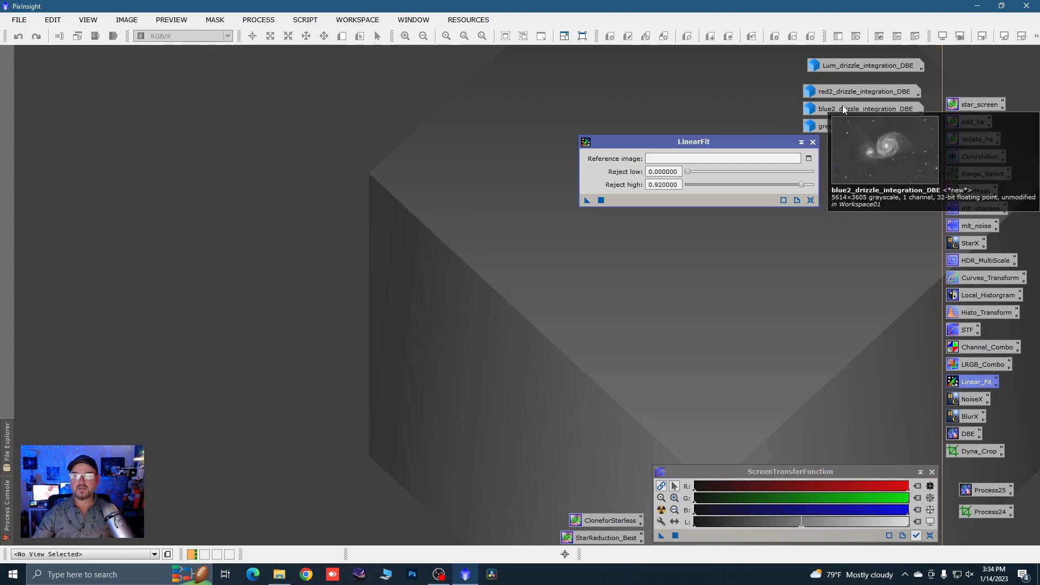
left_click_drag(844, 106, 704, 158)
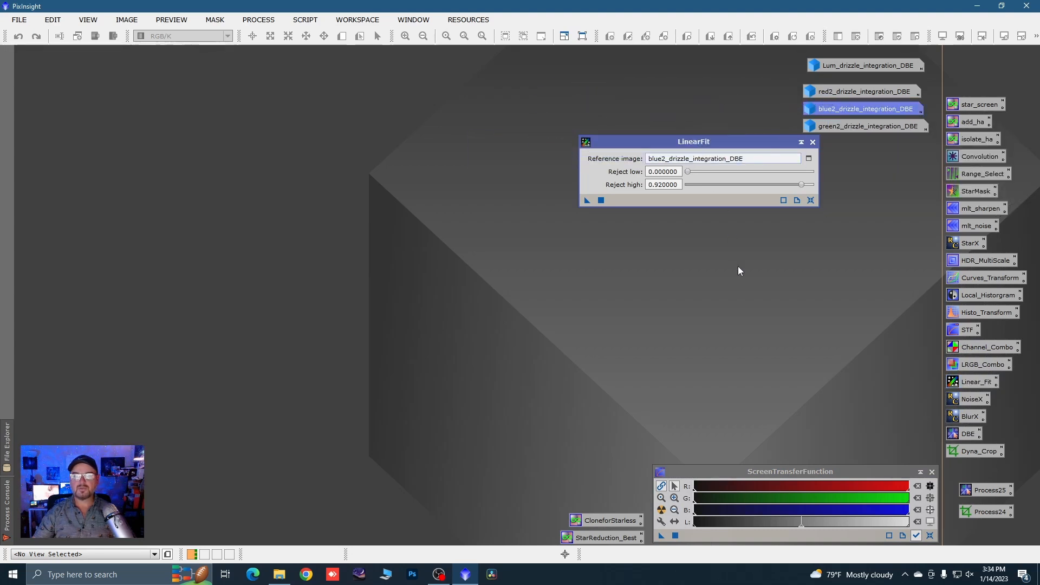
double_click(859, 128)
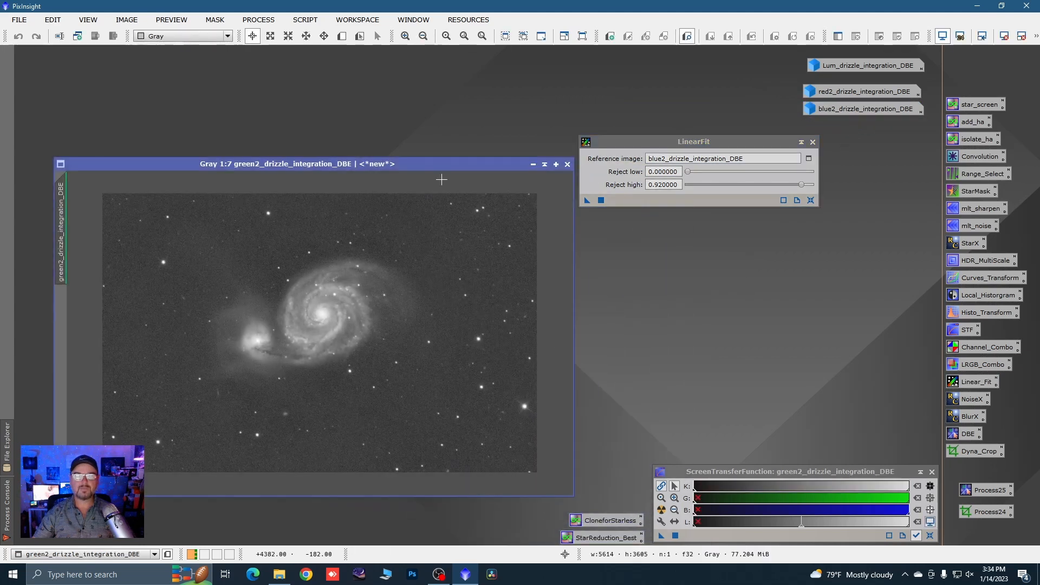
left_click_drag(587, 201, 494, 256)
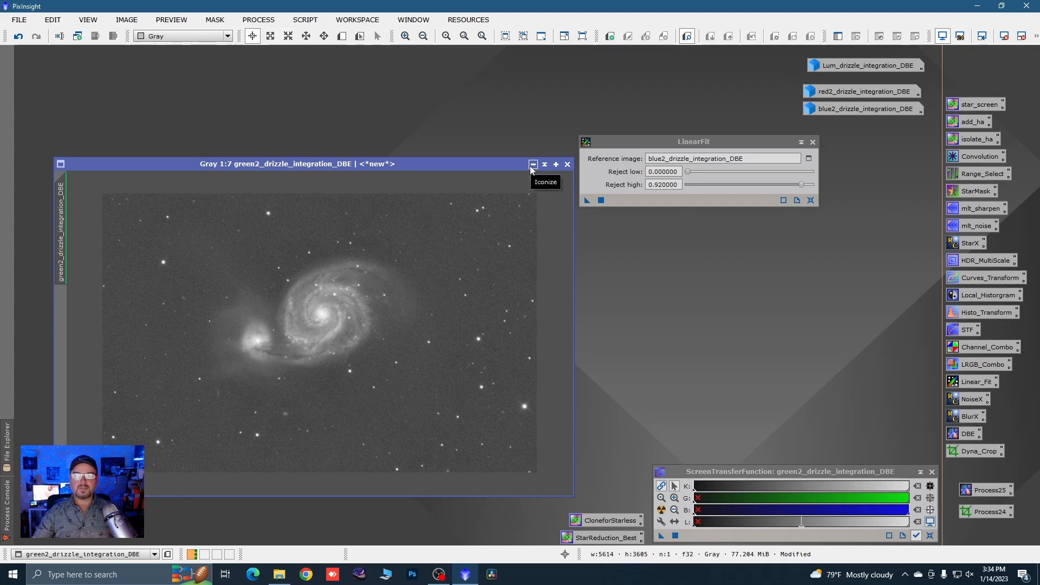
left_click(531, 165)
Step: Apply the same blue-referenced LinearFit to red2_drizzle_integration_DBE, close the LinearFit process and minimize the red image
double_click(828, 93)
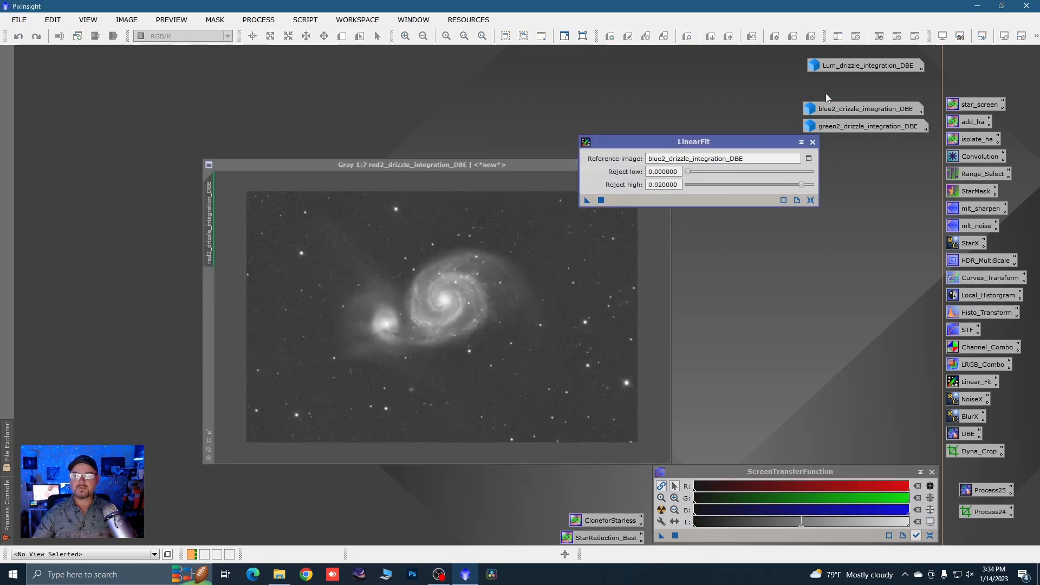
left_click_drag(634, 144, 658, 146)
left_click_drag(739, 155, 731, 154)
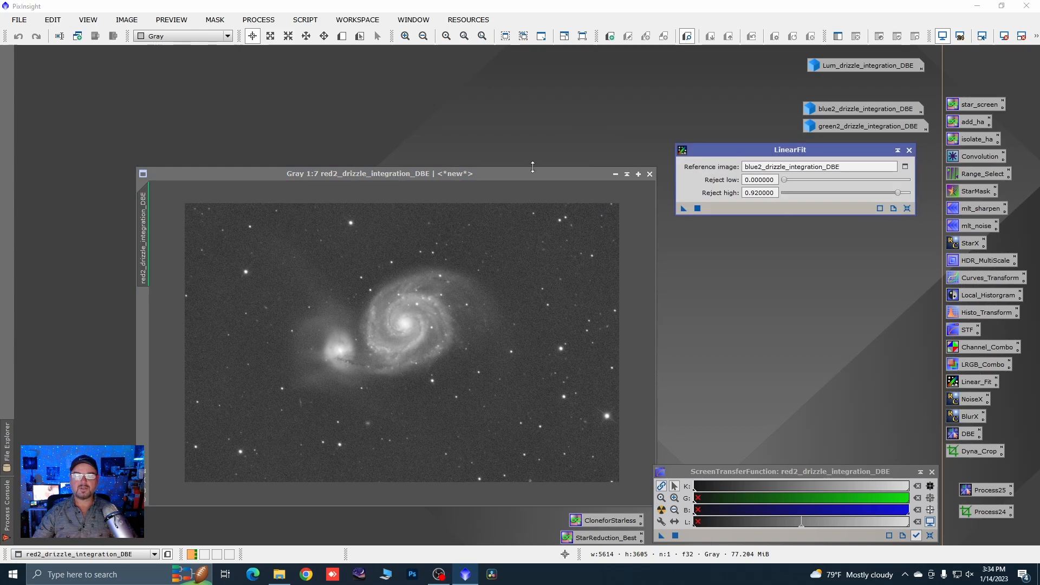
left_click_drag(528, 176, 504, 126)
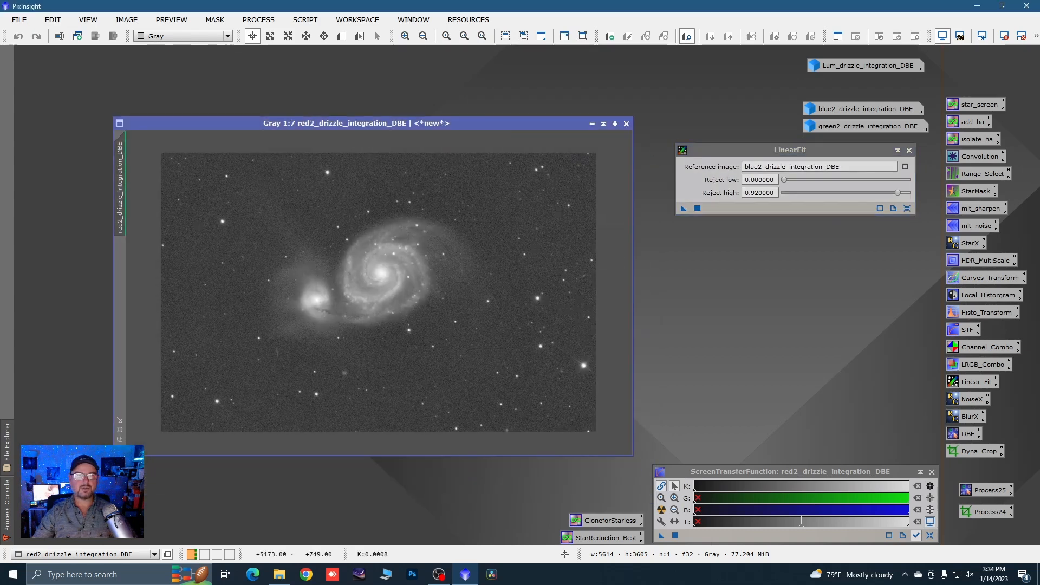
left_click(683, 209)
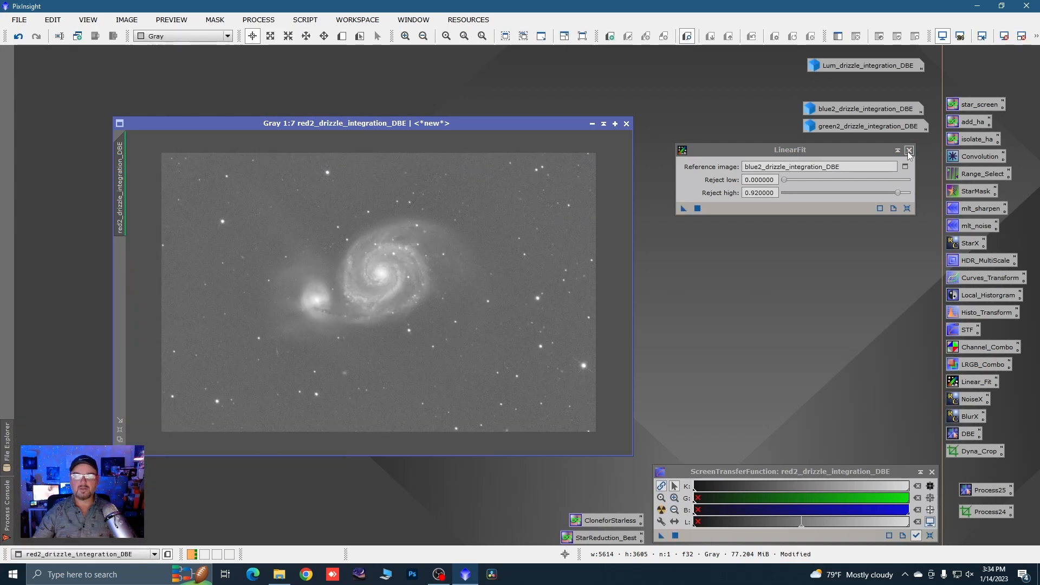
left_click(909, 151)
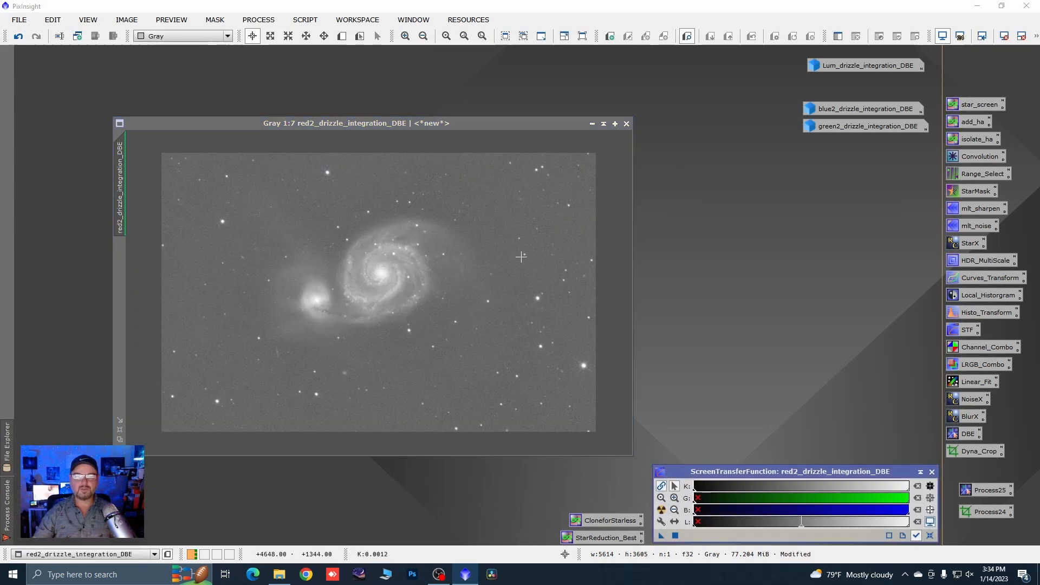
left_click(592, 124)
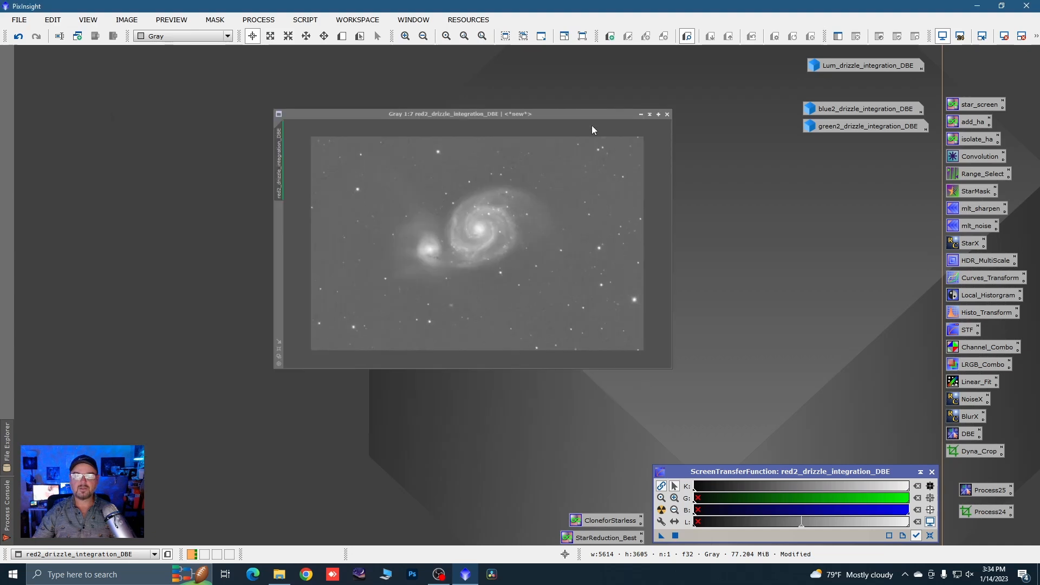
Step: Create a new colour image with LRGBCombination, assigning the red2, green2 and blue2 DBE images to R, G and B
left_click_drag(856, 67, 850, 67)
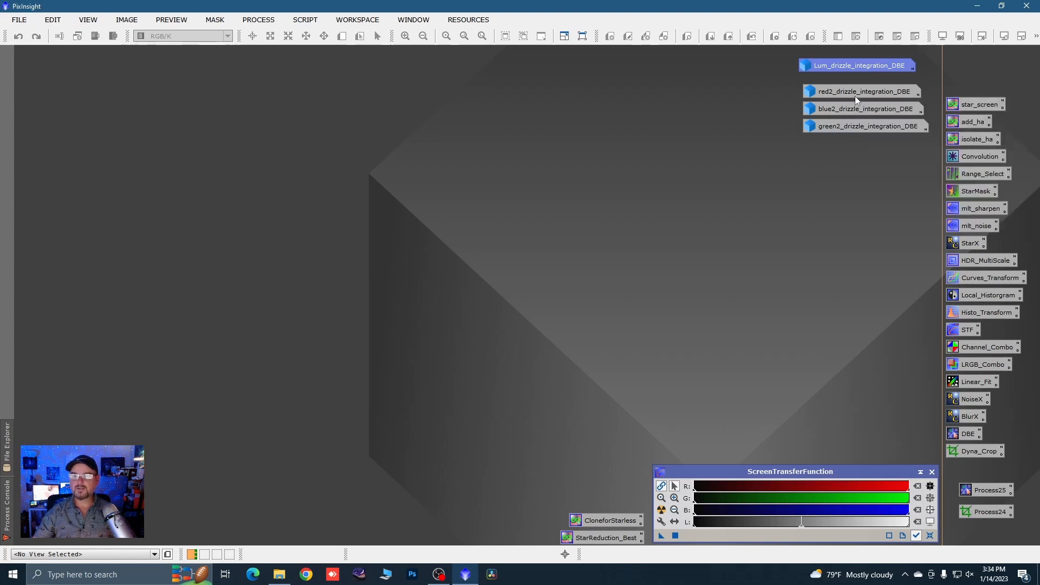
mouse_move(848, 96)
double_click(973, 366)
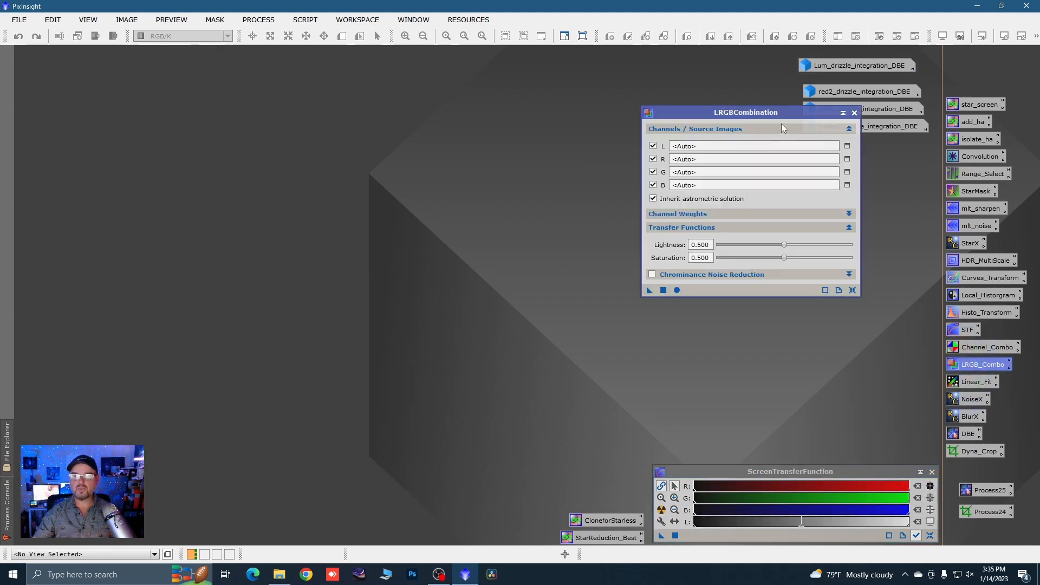
left_click_drag(775, 113, 814, 147)
left_click_drag(847, 93, 769, 194)
left_click_drag(836, 106, 747, 220)
left_click_drag(832, 128, 748, 206)
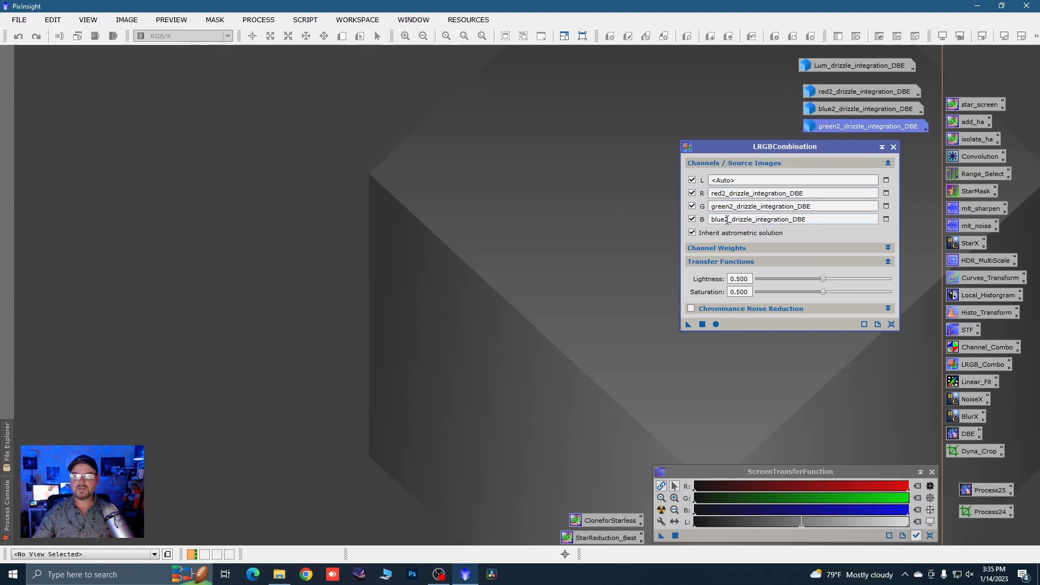
left_click(715, 324)
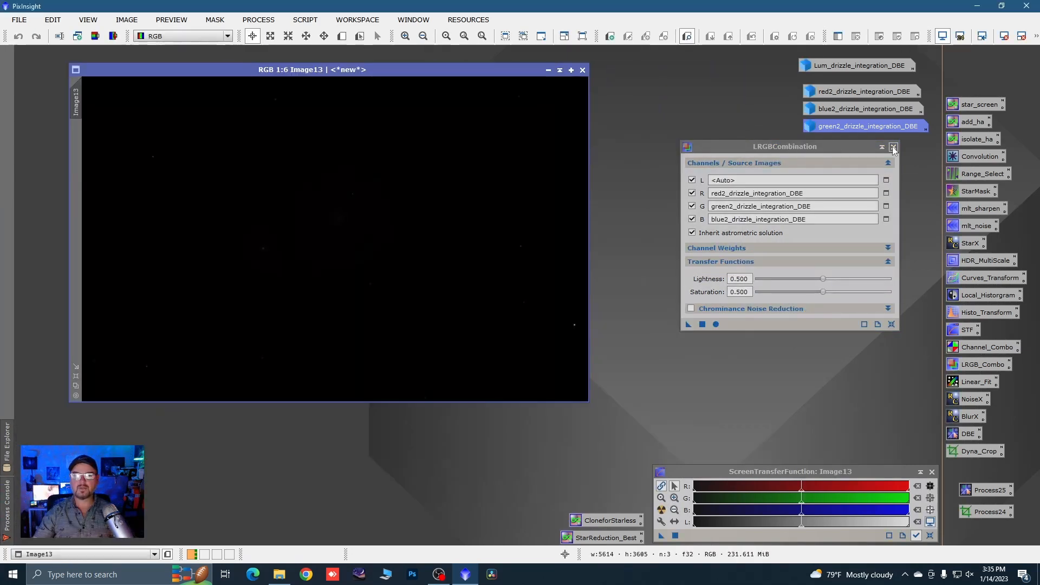
left_click(893, 147)
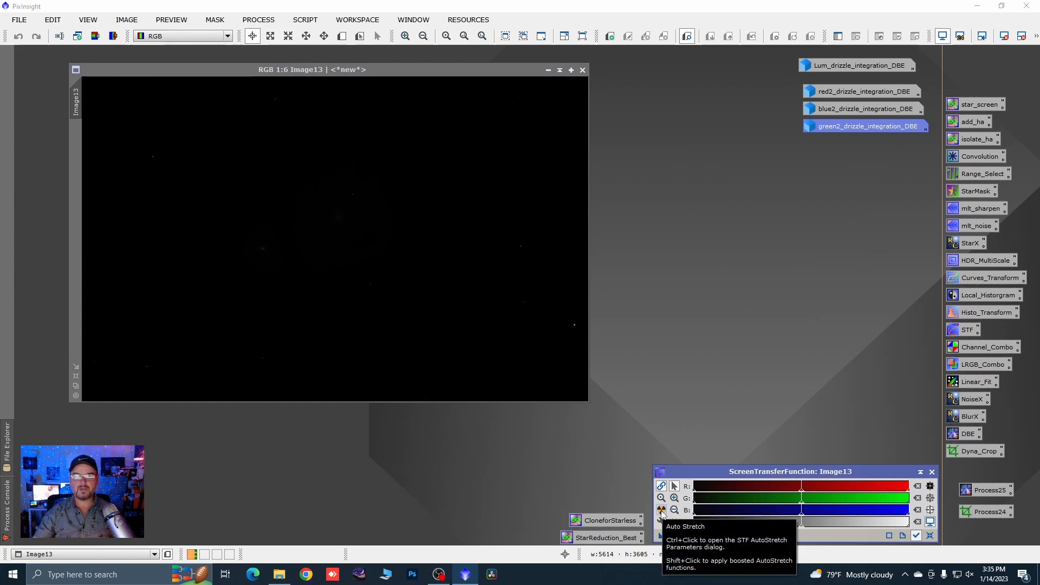
Step: Auto-stretch the display of the combined RGB image with the channels unlinked and enlarge its window
left_click(662, 510)
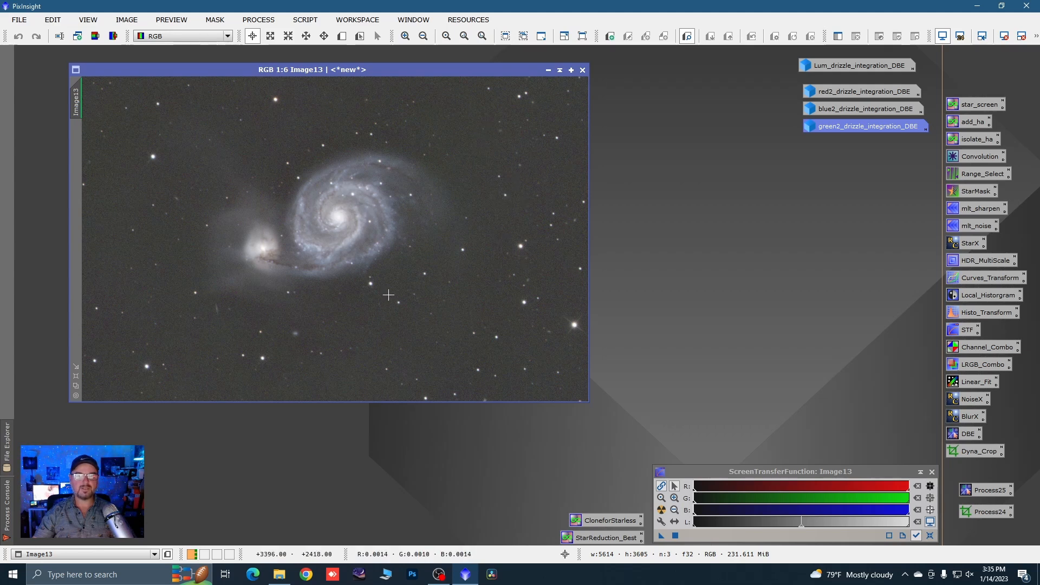
left_click(660, 486)
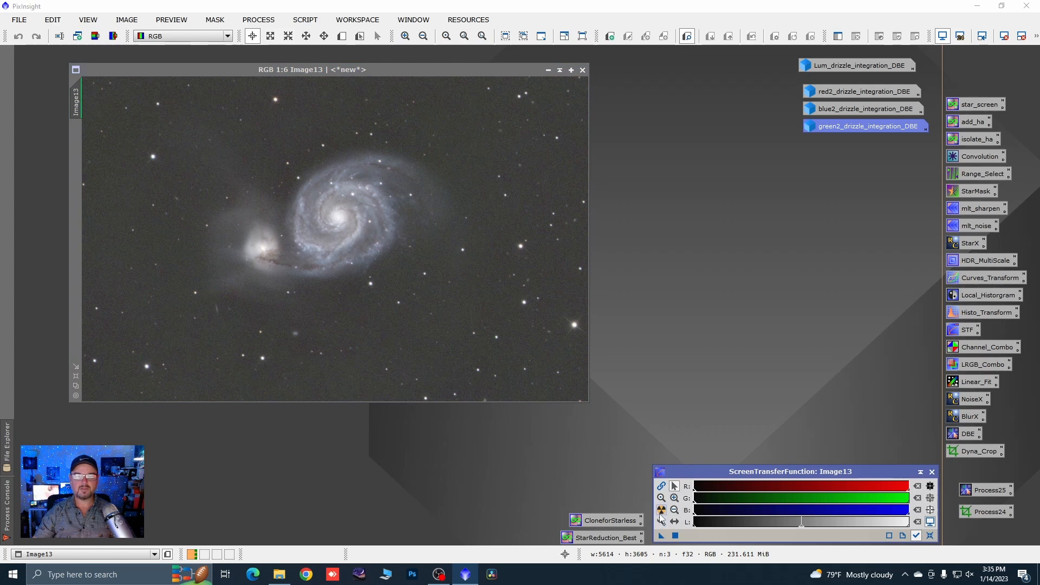
left_click(661, 512)
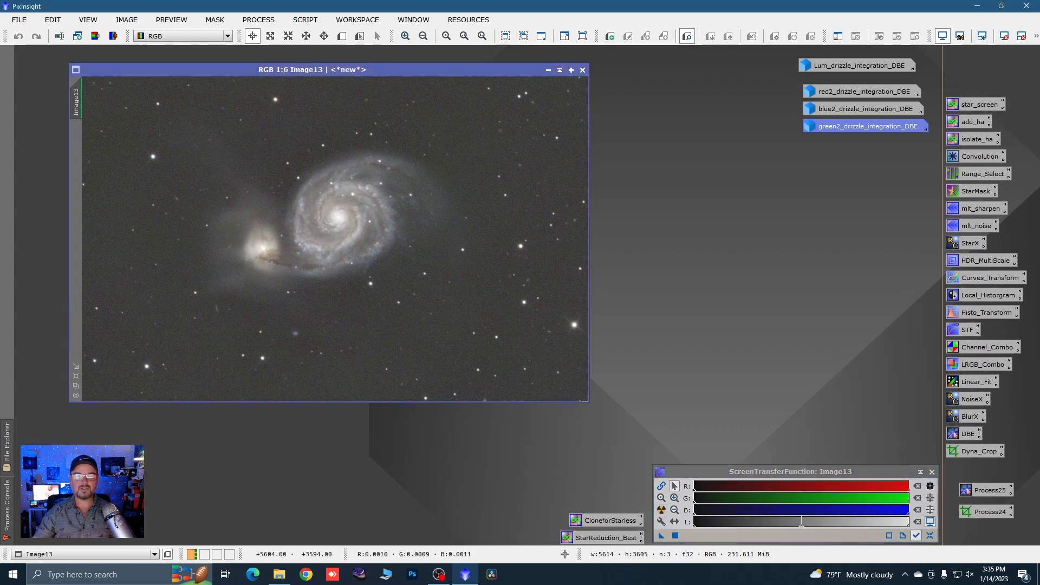
left_click_drag(585, 400, 606, 456)
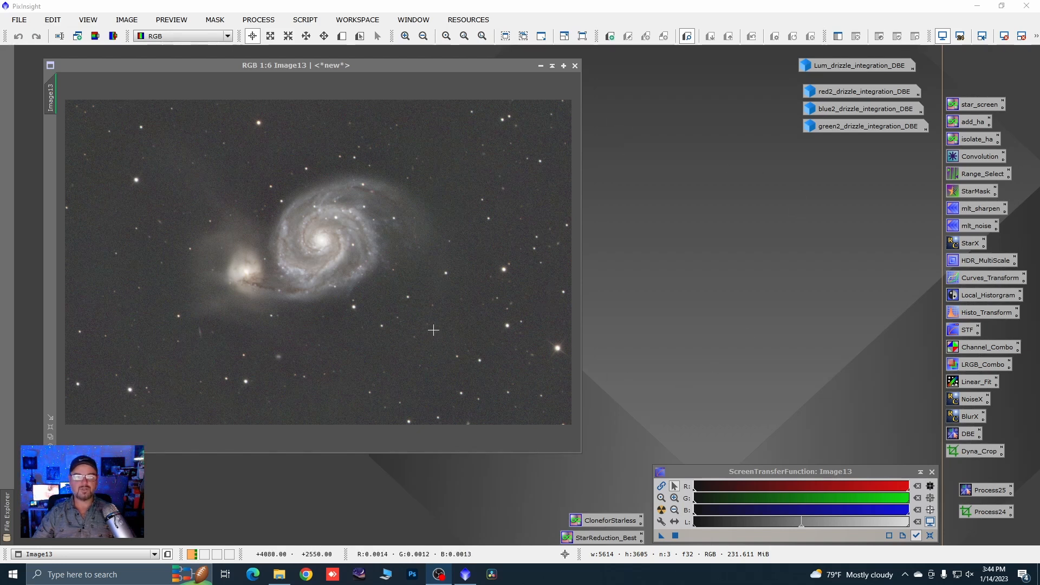
Step: Define two previews on Image13: a small star-free background patch above the galaxy and a larger one around the main spiral
left_click(342, 36)
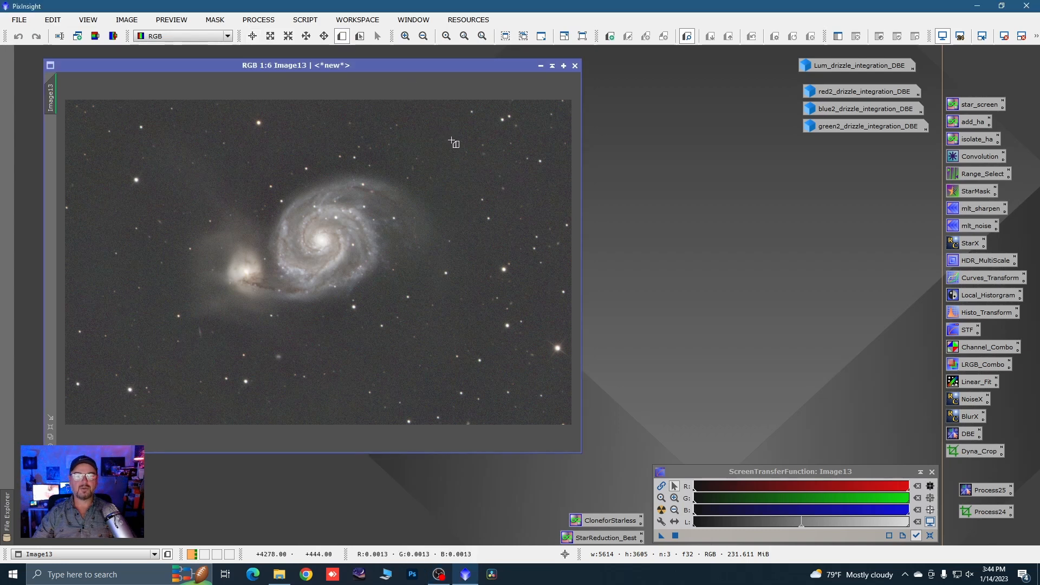
left_click_drag(448, 124, 461, 137)
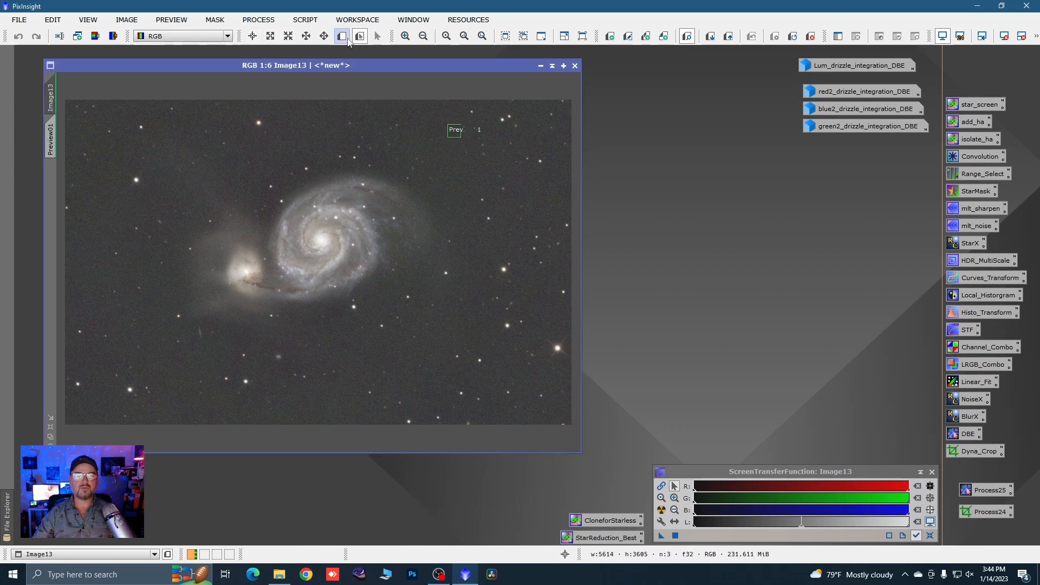
left_click_drag(275, 190, 373, 291)
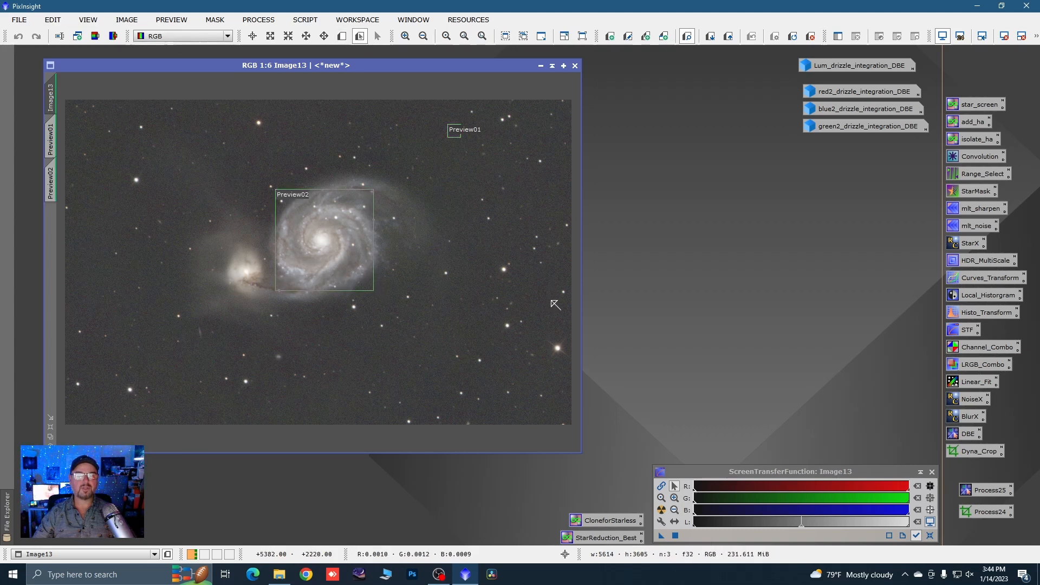
Step: Apply BackgroundNeutralization to Image13 using Image13->Preview01 as the reference image
left_click(259, 19)
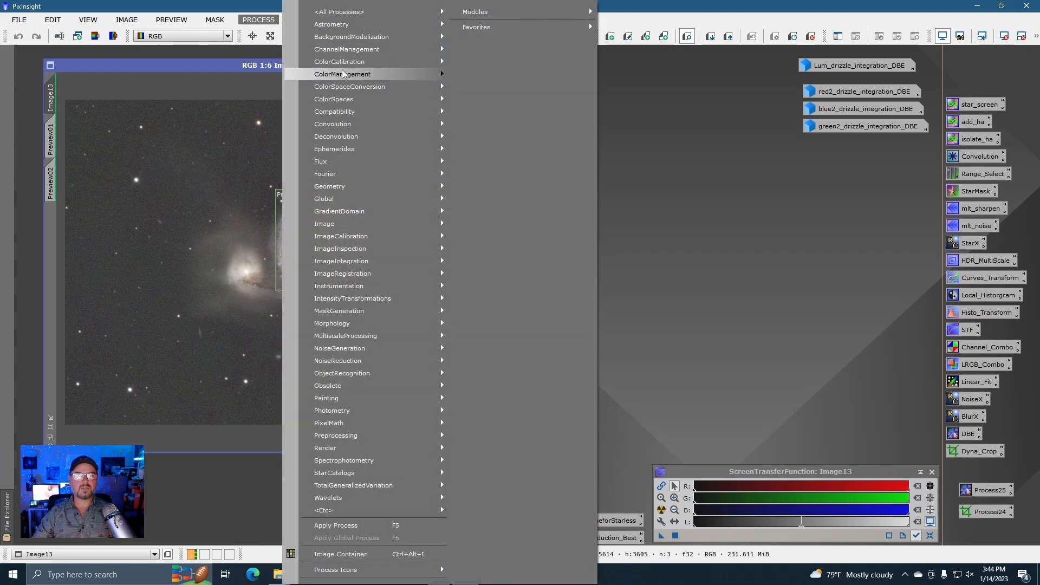
mouse_move(341, 61)
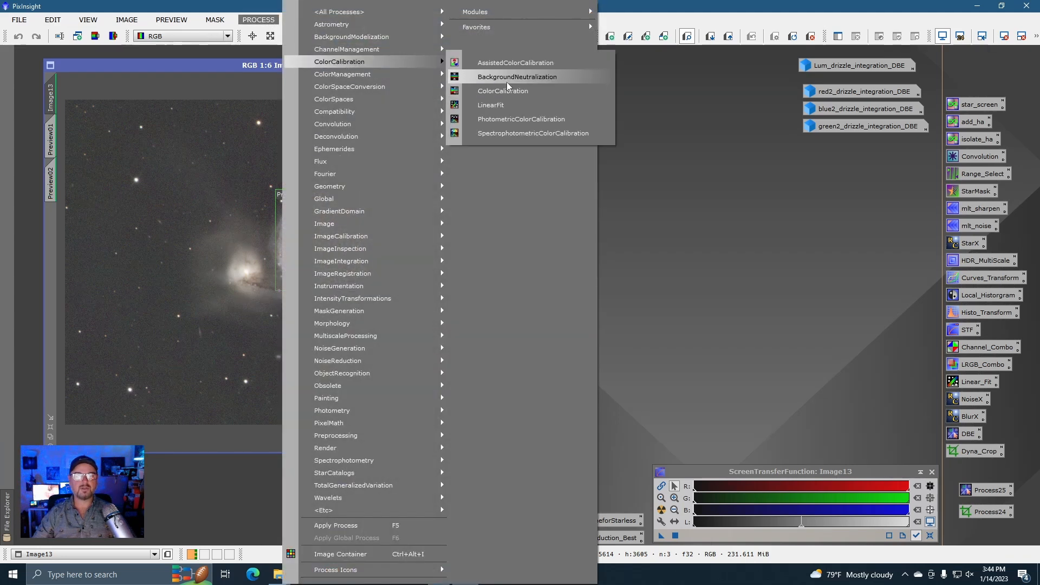
left_click(506, 82)
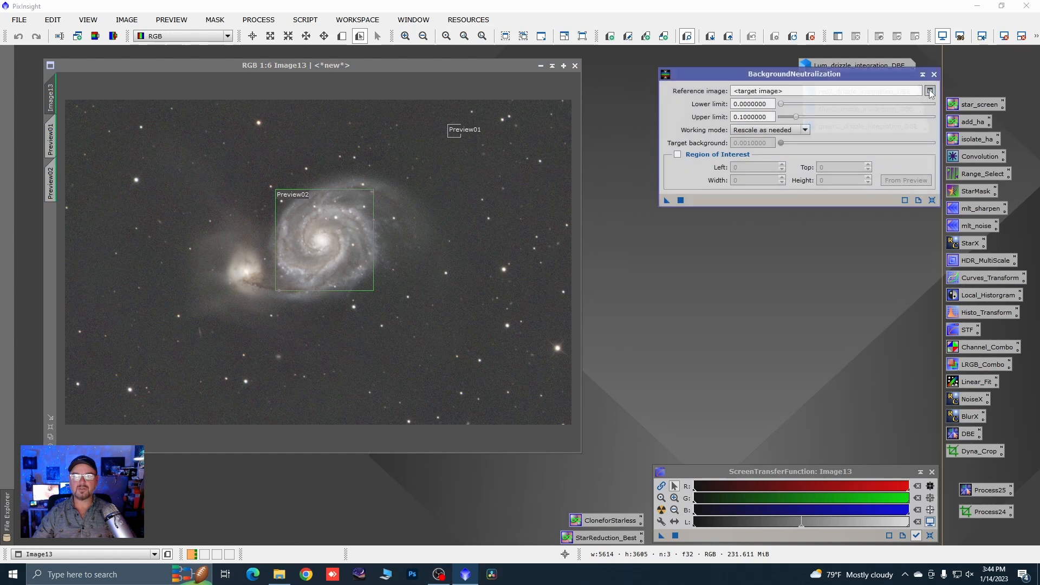
left_click(930, 91)
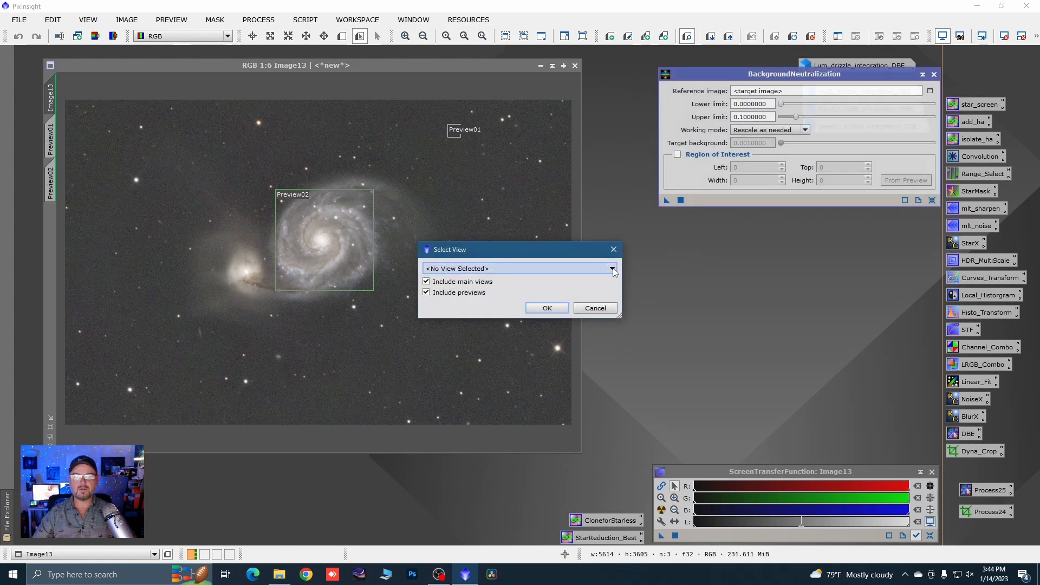
left_click(558, 269)
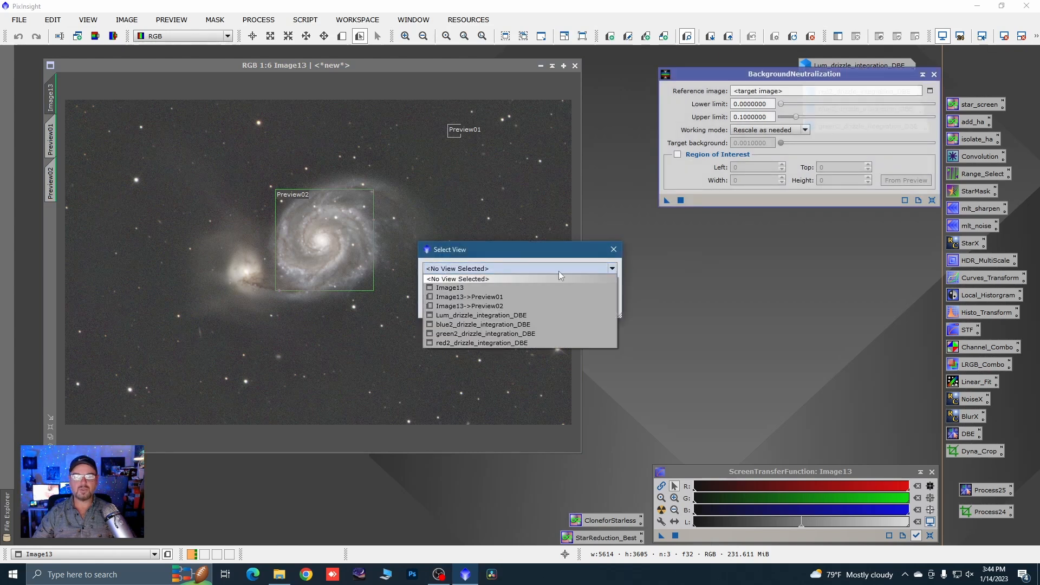
left_click(487, 297)
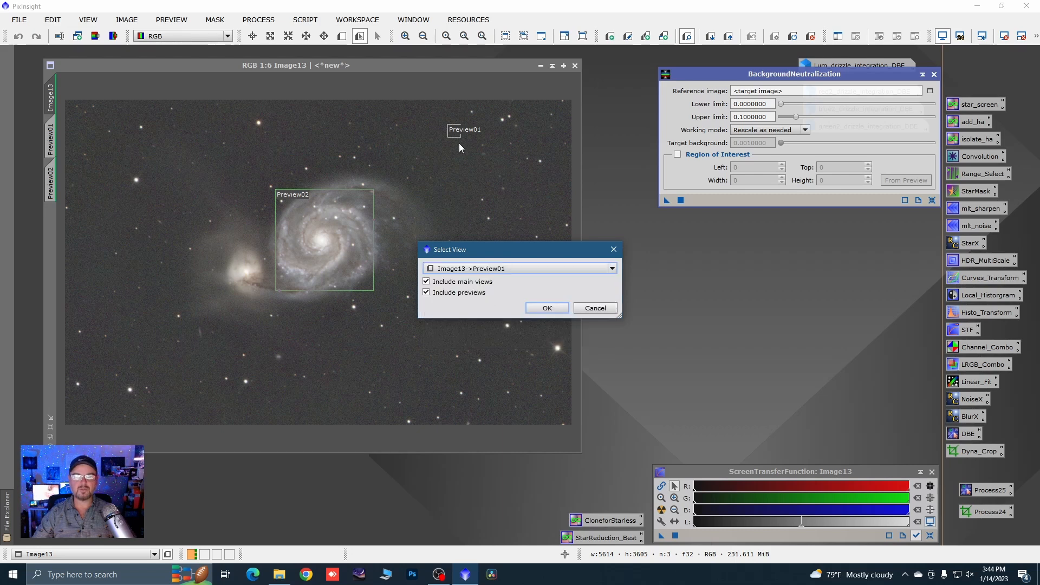
left_click(544, 308)
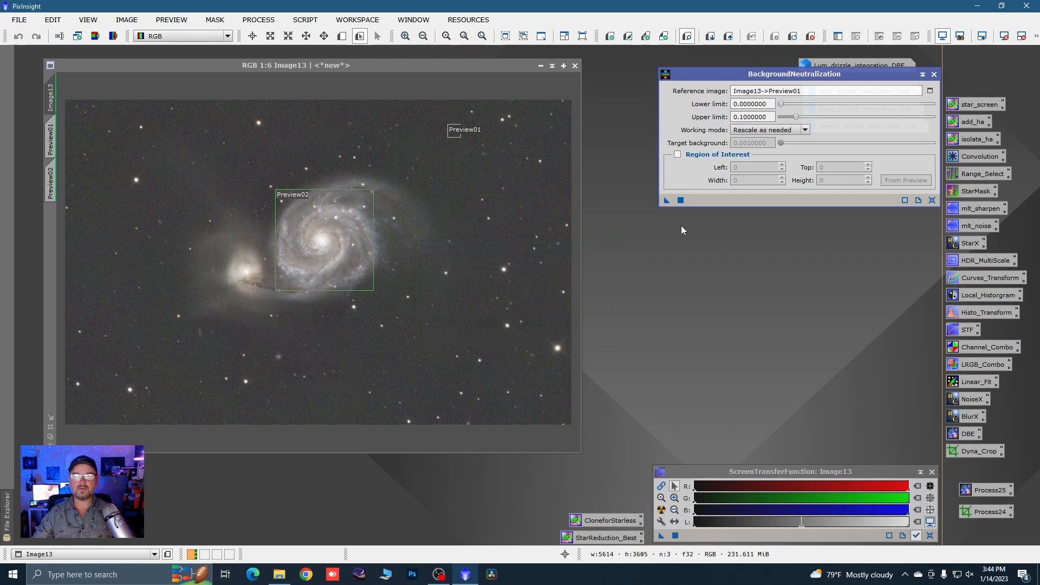
left_click_drag(666, 203, 515, 282)
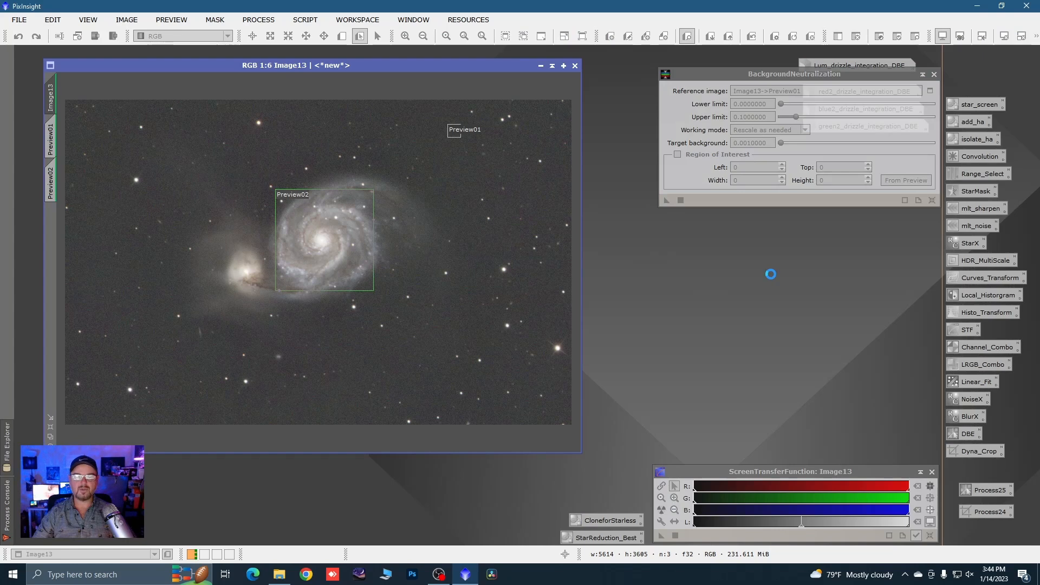
Step: Open ColorCalibration, set its white reference image to Image13->Preview02, and turn off structure detection
left_click(934, 75)
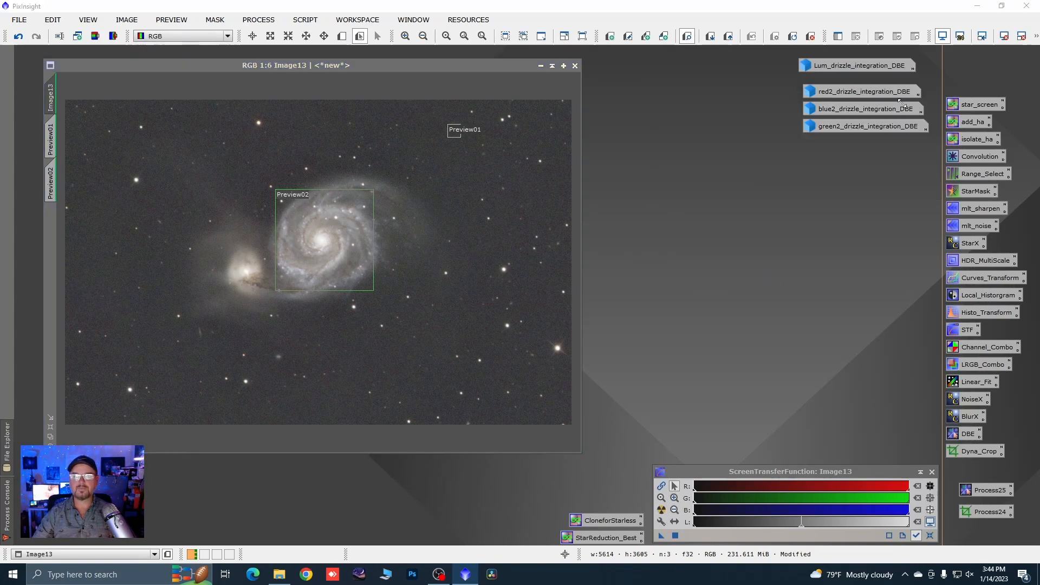
left_click(262, 23)
mouse_move(336, 63)
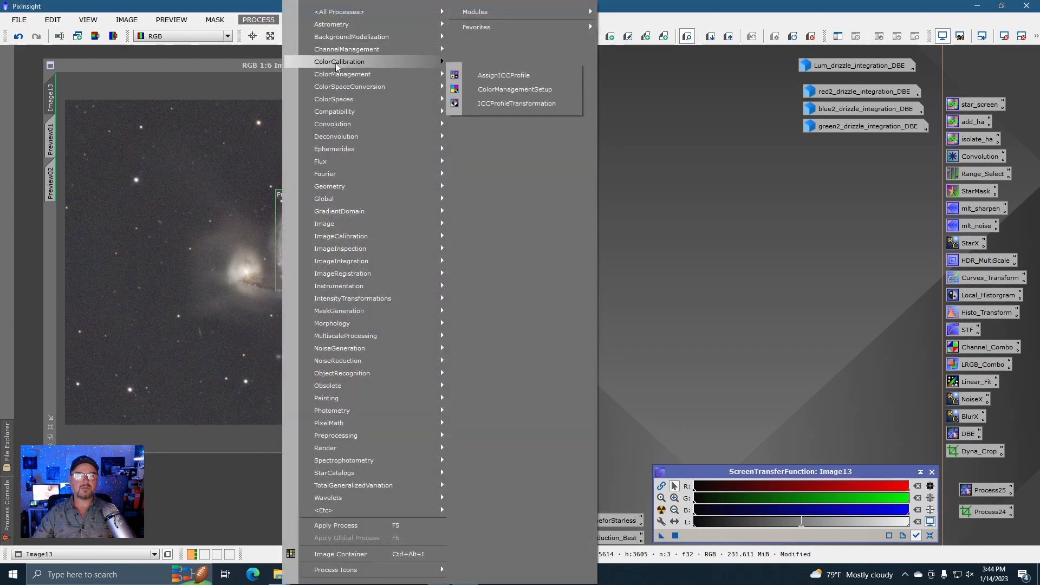
left_click(515, 94)
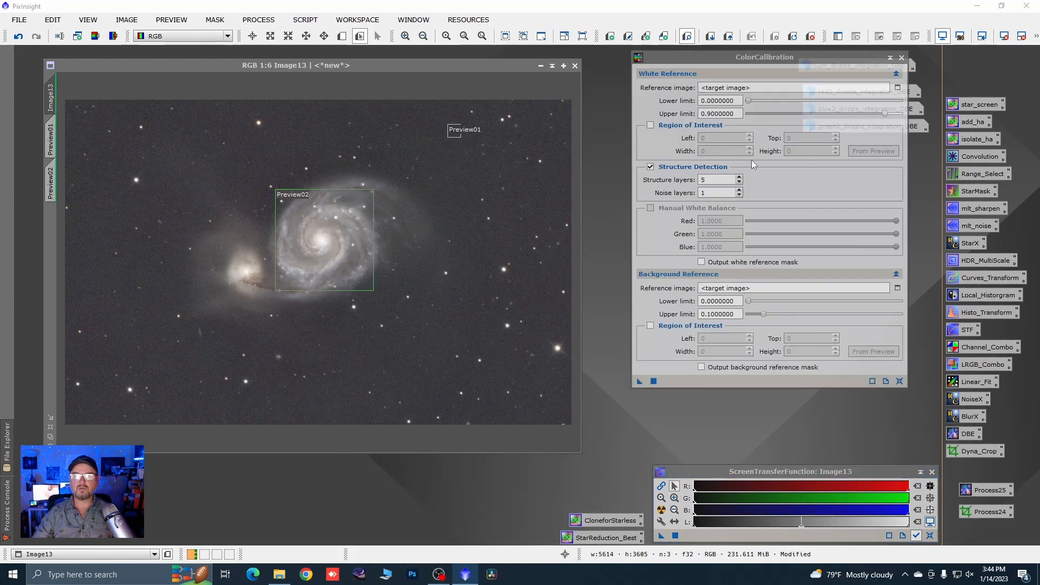
left_click(897, 88)
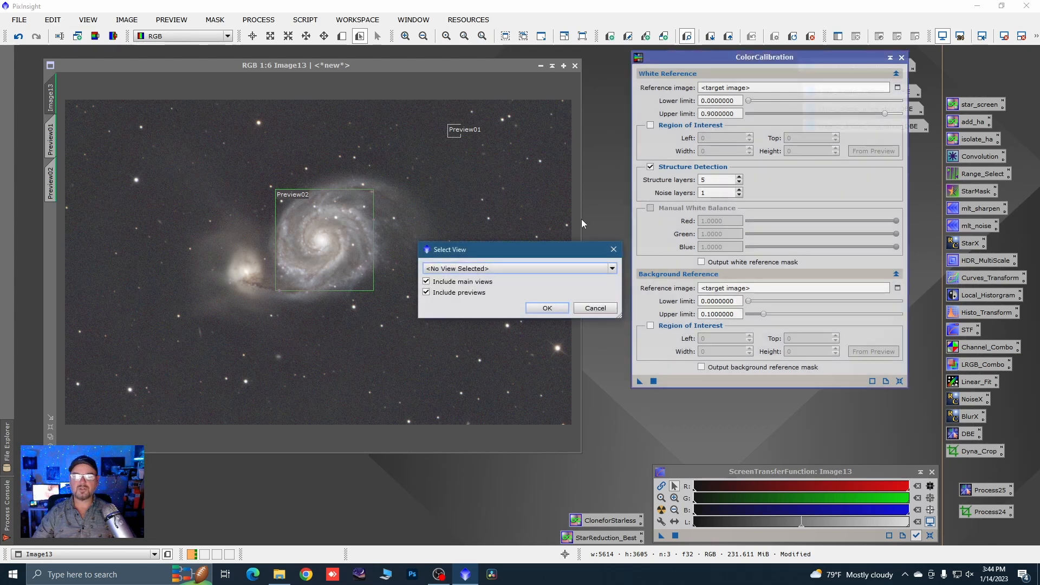
left_click(599, 268)
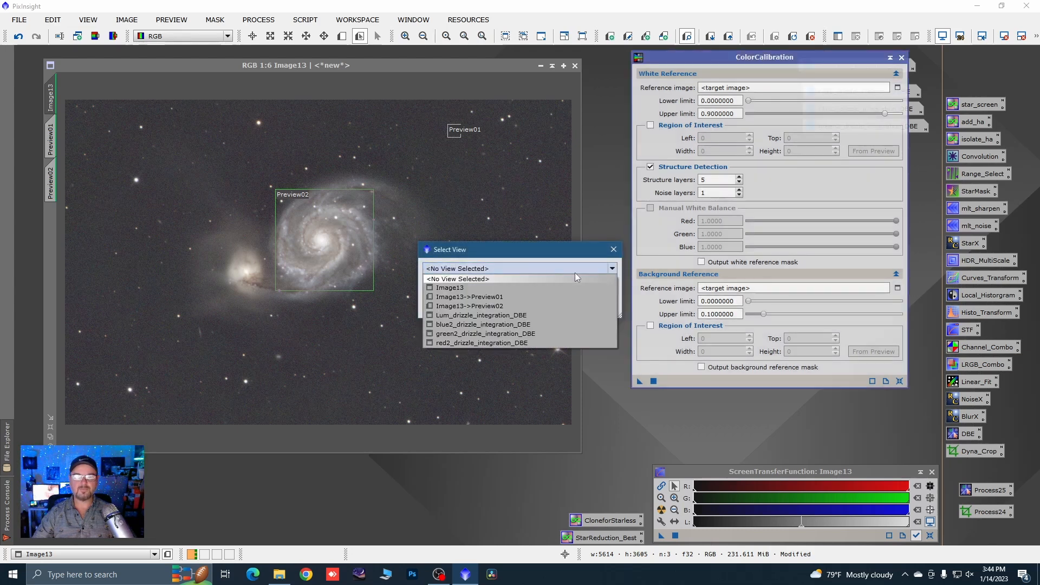
left_click(488, 307)
left_click(547, 308)
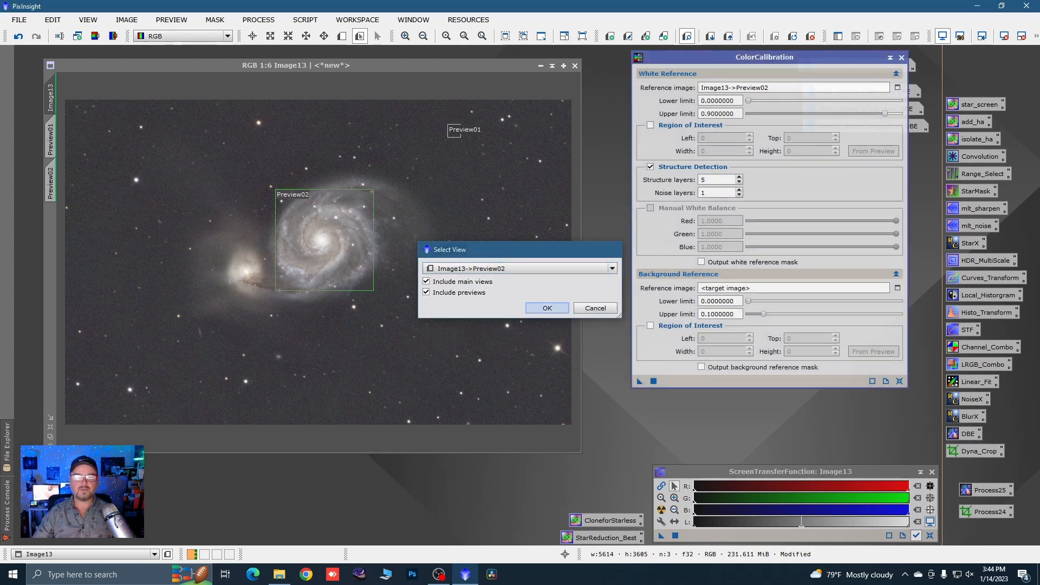
left_click(651, 168)
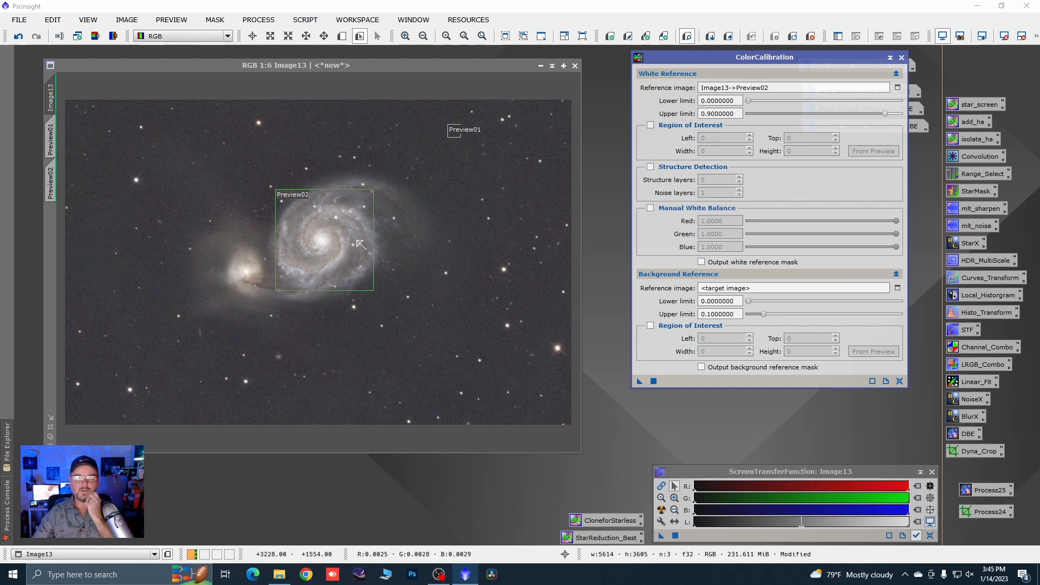
Step: Set the ColorCalibration background reference to Image13->Preview01 and apply the process to Image13
left_click(898, 289)
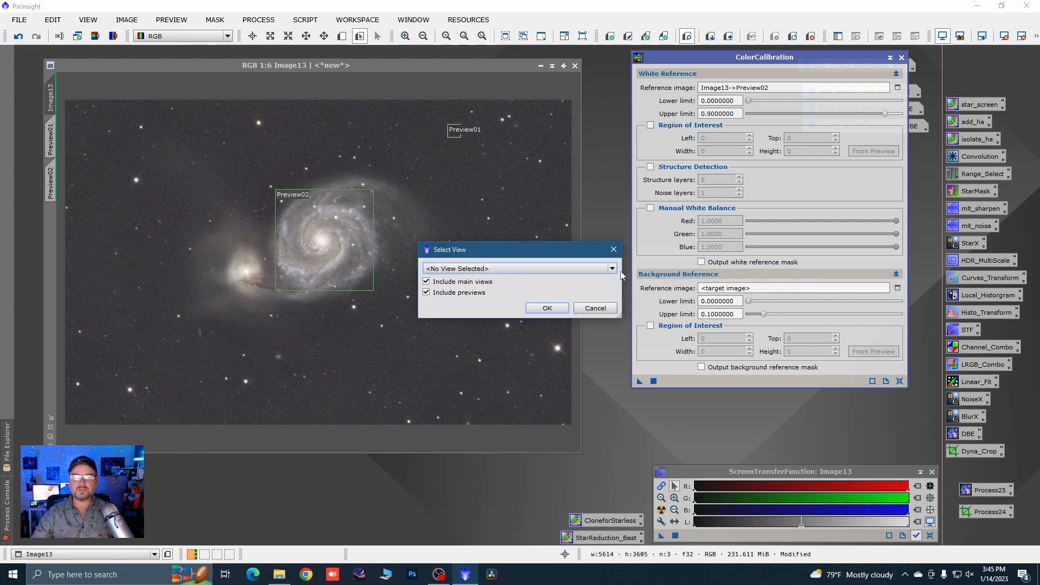
left_click(612, 269)
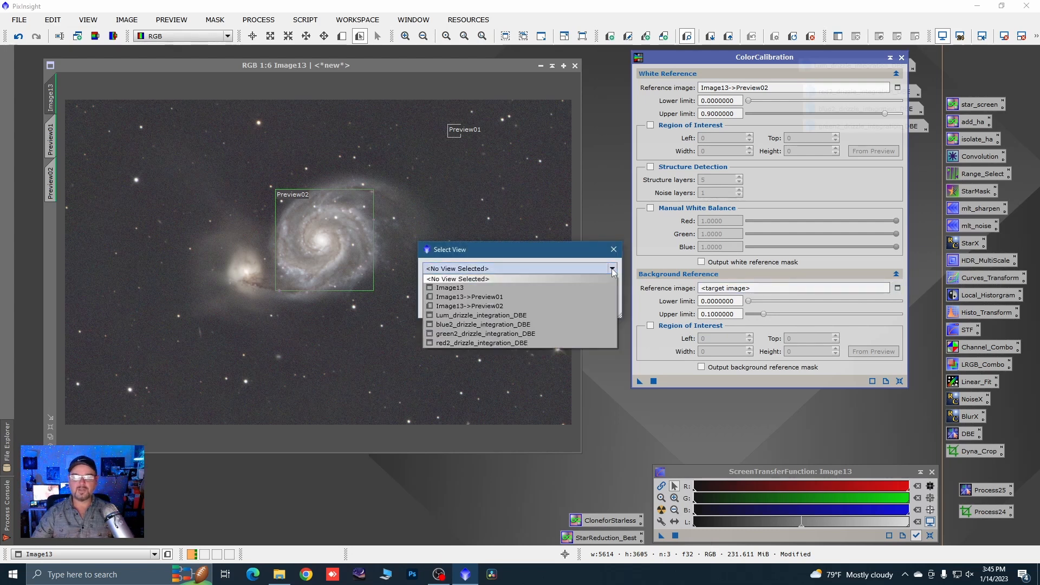
left_click(502, 293)
left_click(546, 307)
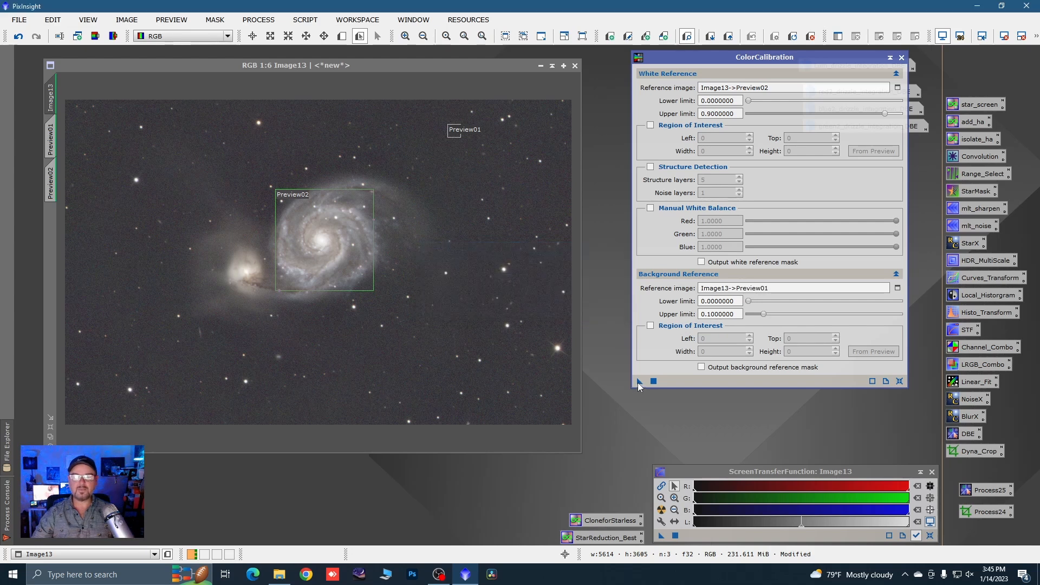
left_click(639, 381)
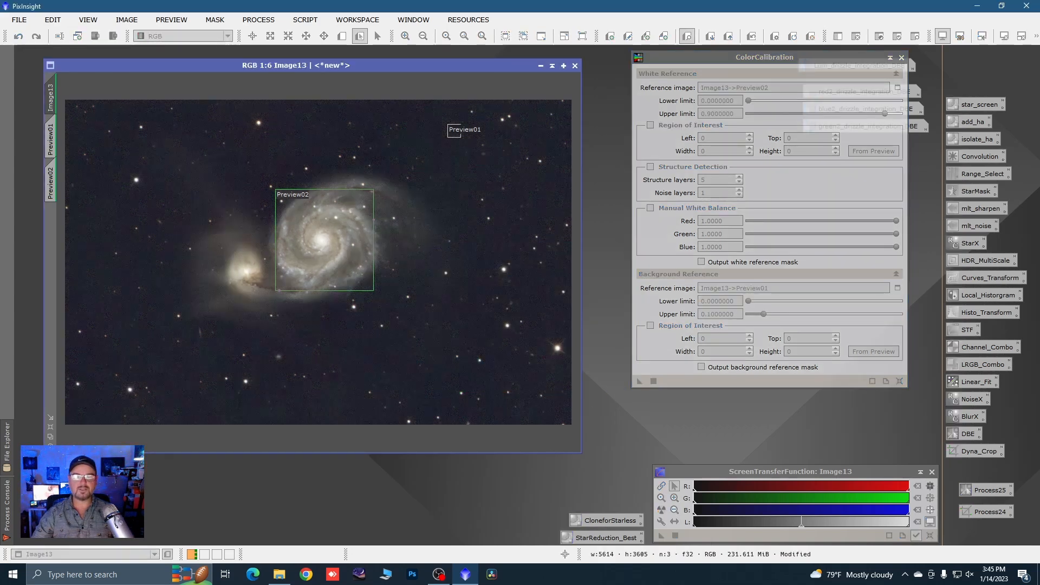
left_click(901, 57)
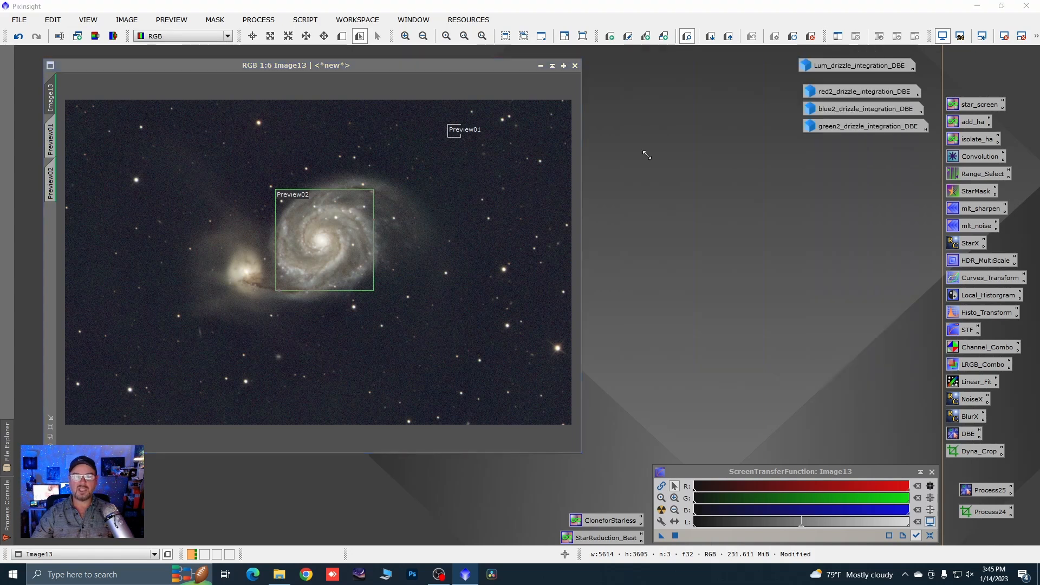
Step: Reset and redo the auto-stretch of Image13's display, and delete all of its previews
key("F12")
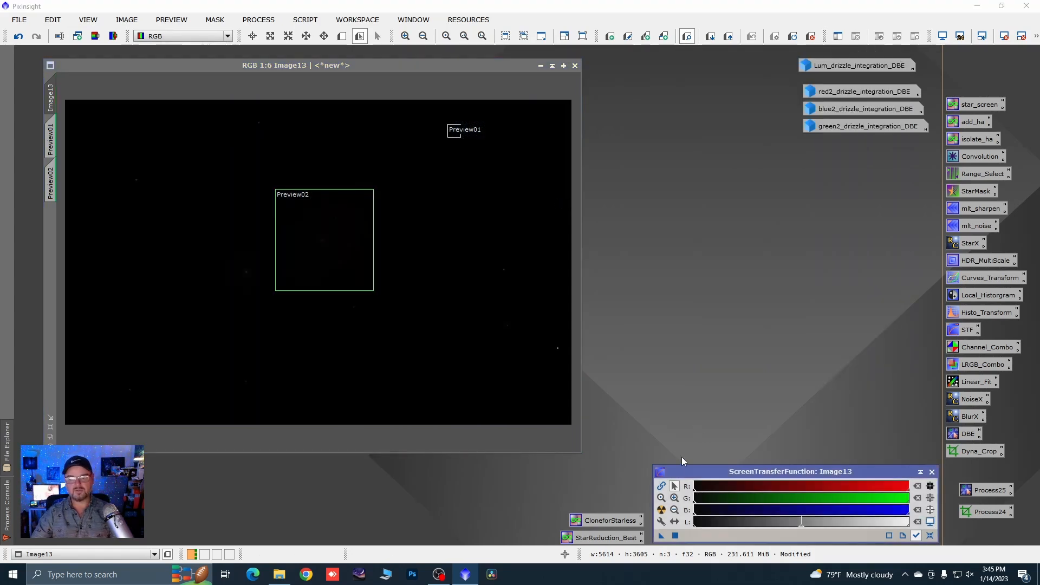
key("ctrl+a")
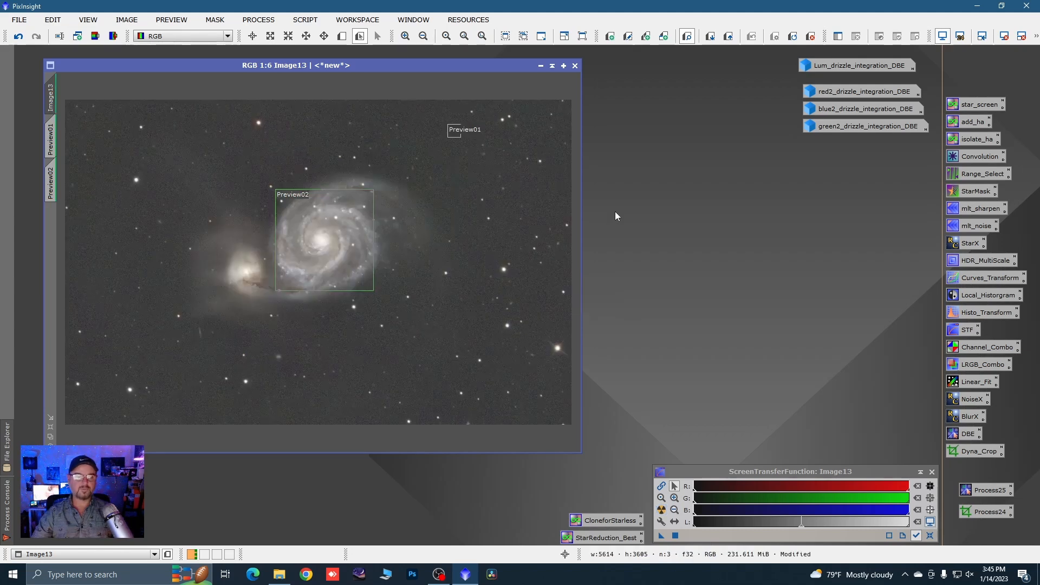
left_click(171, 19)
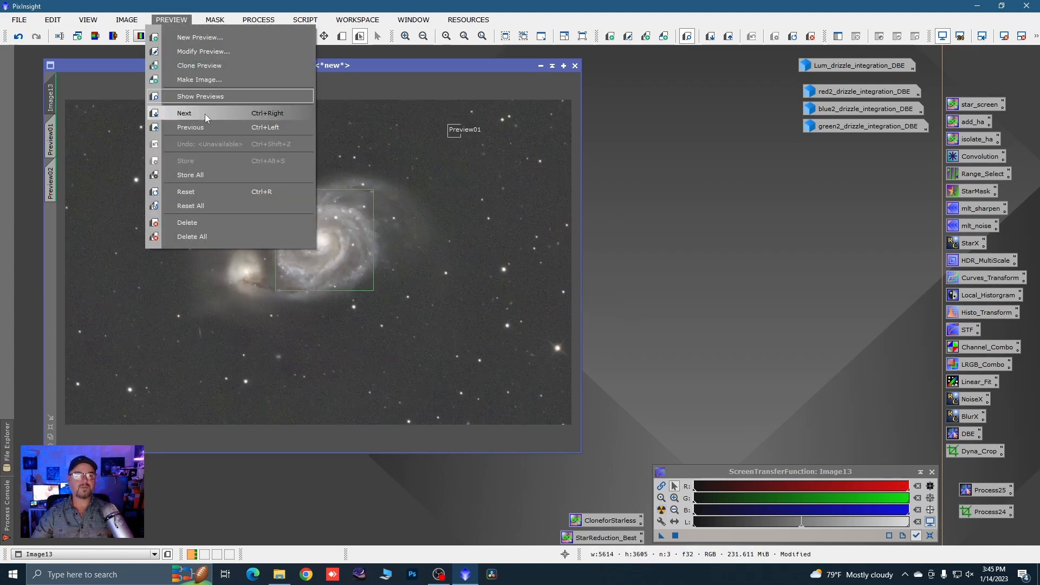
left_click(192, 237)
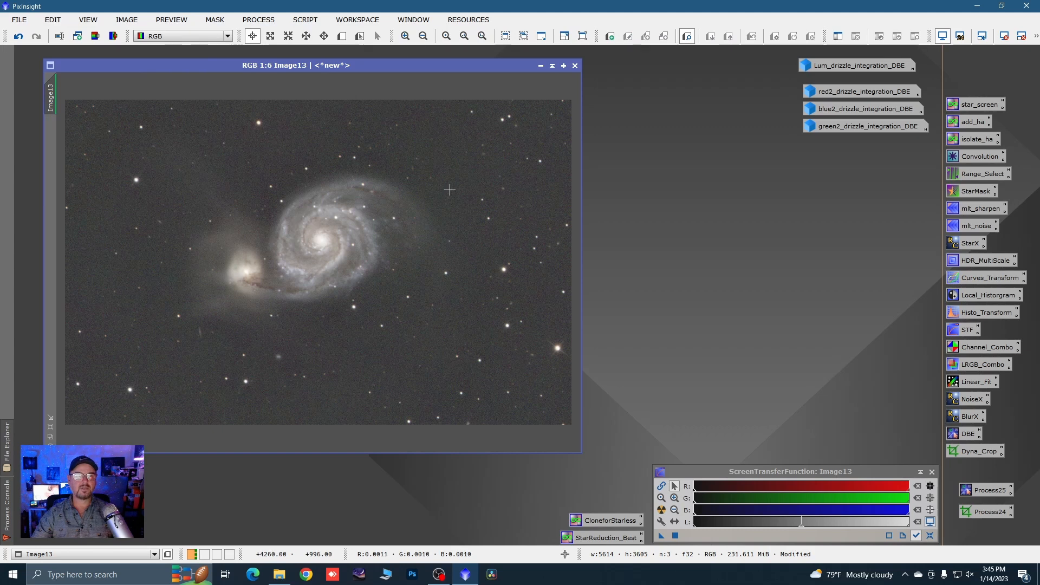
left_click_drag(251, 66, 240, 64)
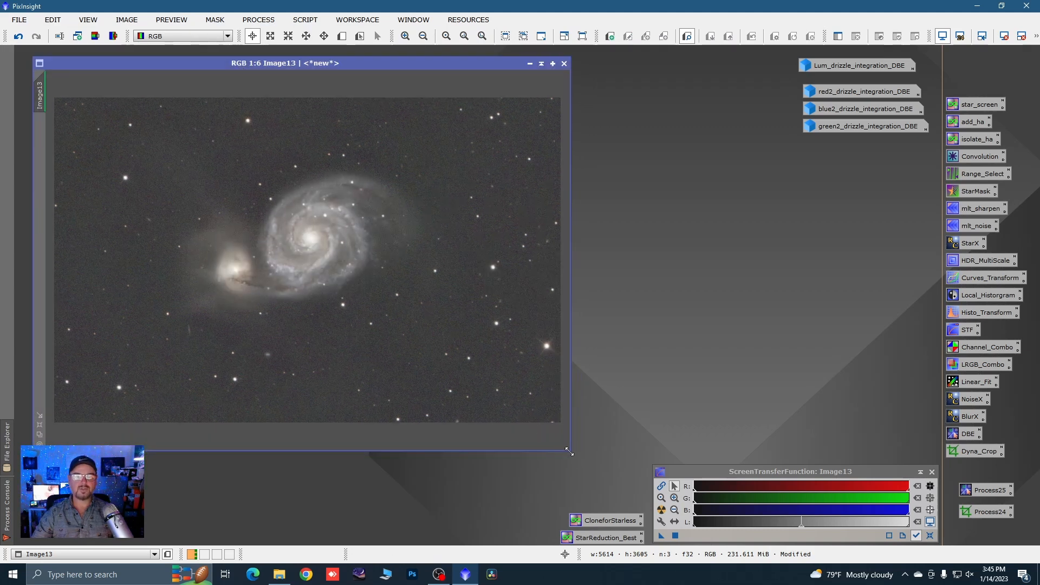
left_click_drag(569, 452, 569, 441)
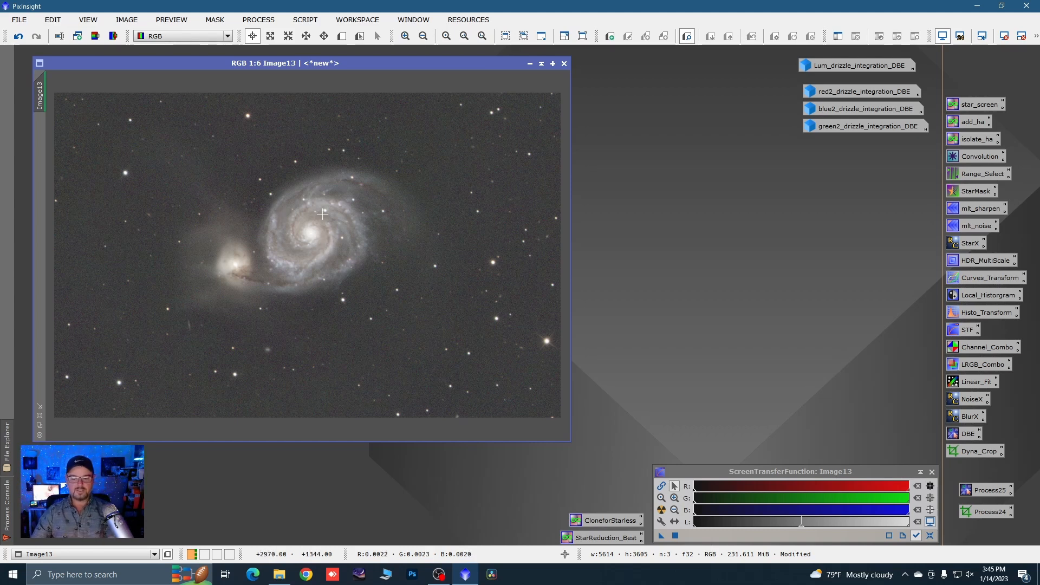
Step: Open the GeneralisedHyperbolicStretch script with Image13 as the target view, removing the image's screen transfer function
key("ctrl+F12")
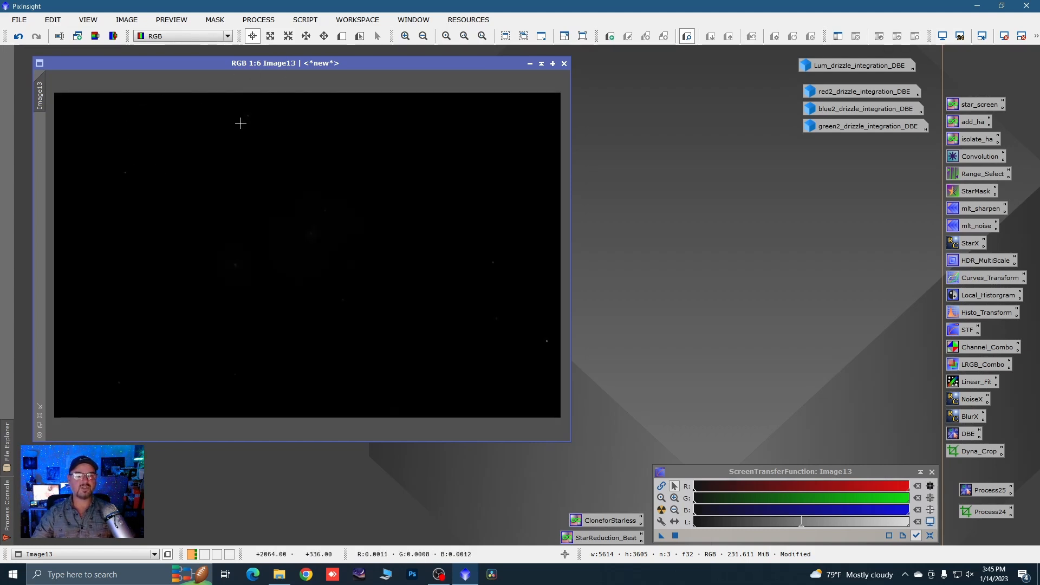
left_click(305, 19)
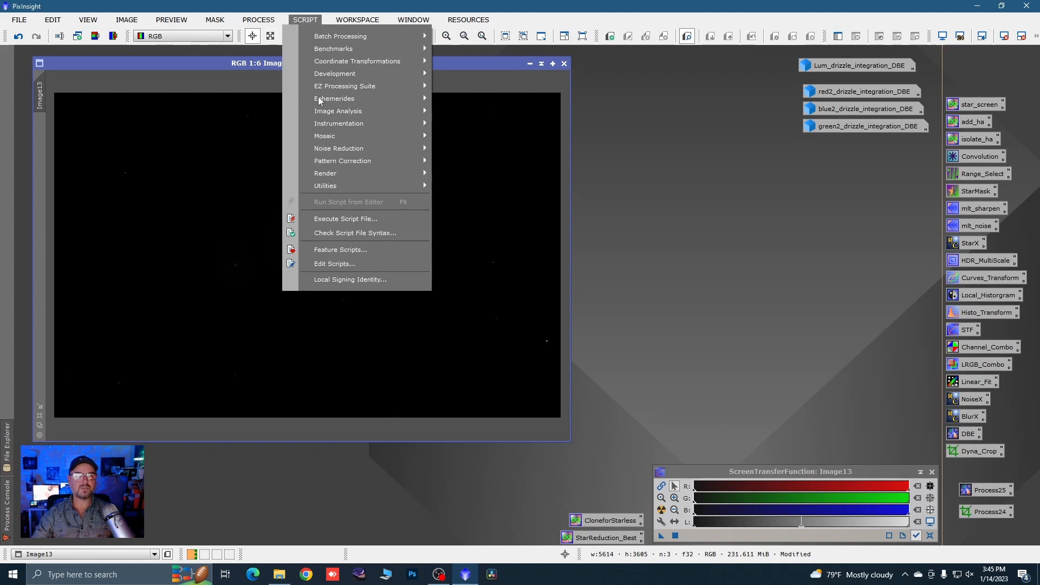
mouse_move(342, 186)
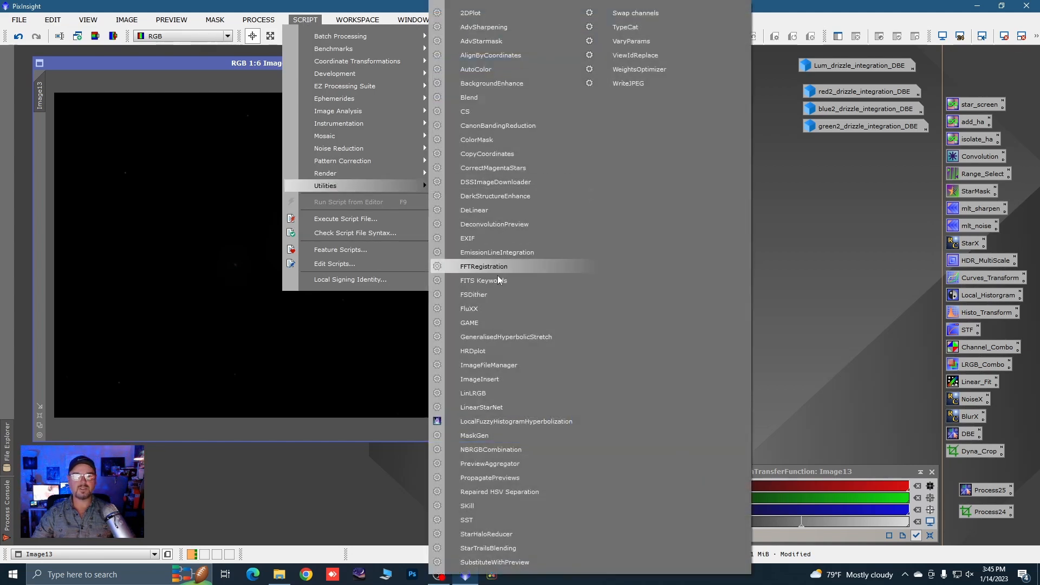
left_click(521, 337)
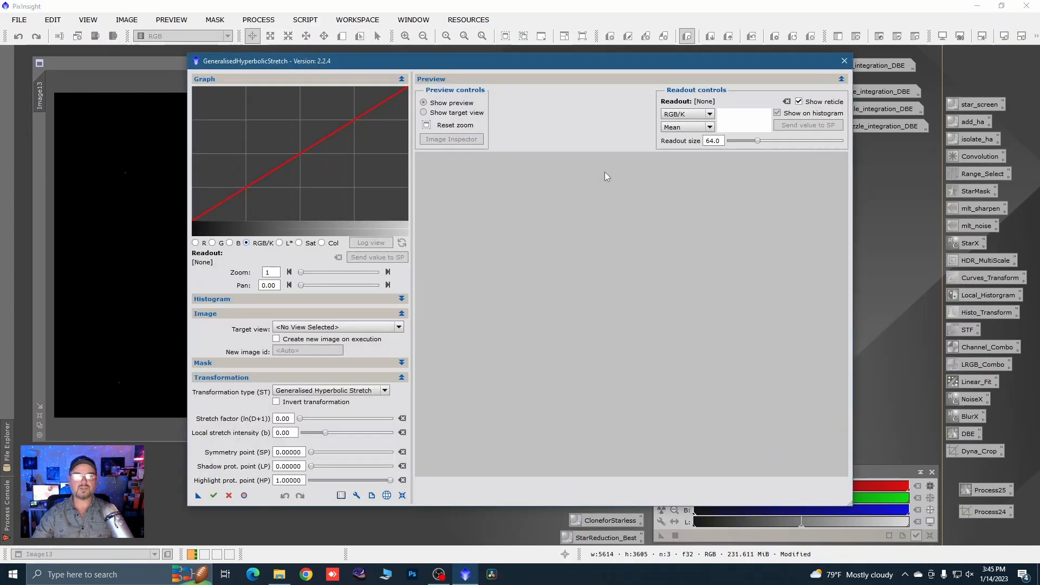
left_click_drag(534, 61, 593, 36)
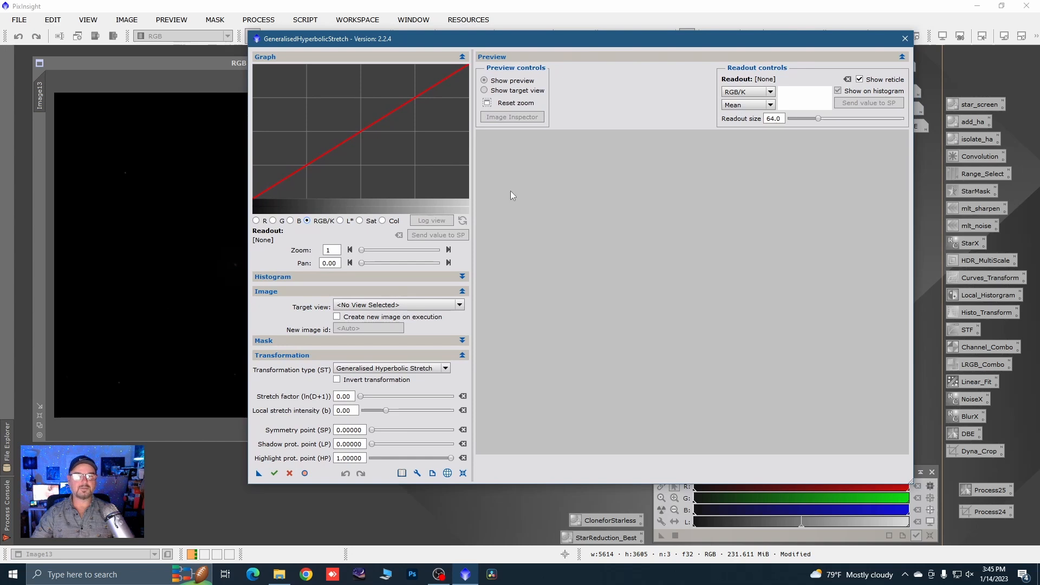
left_click(459, 305)
left_click(361, 323)
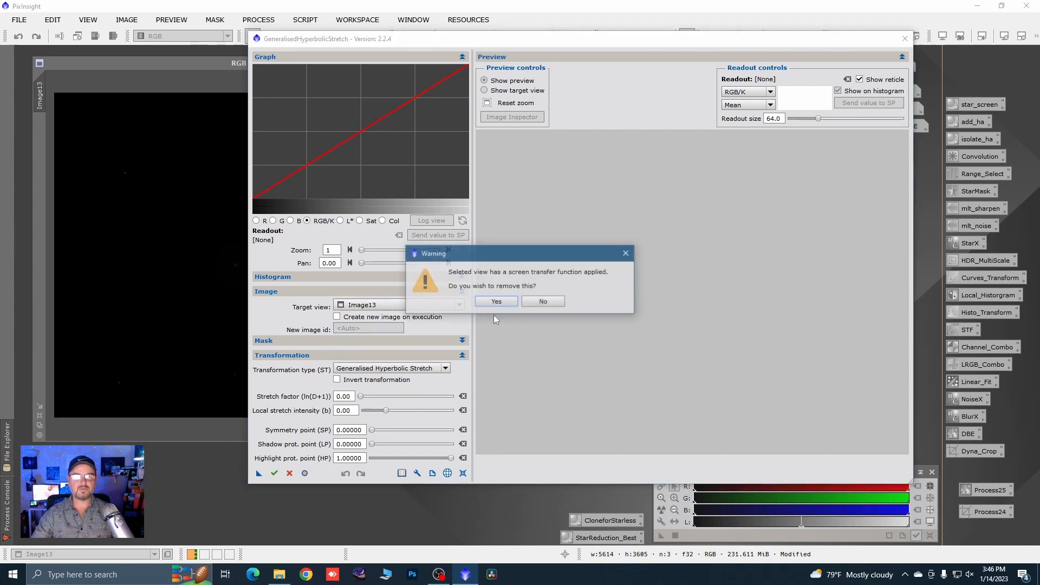
left_click(497, 302)
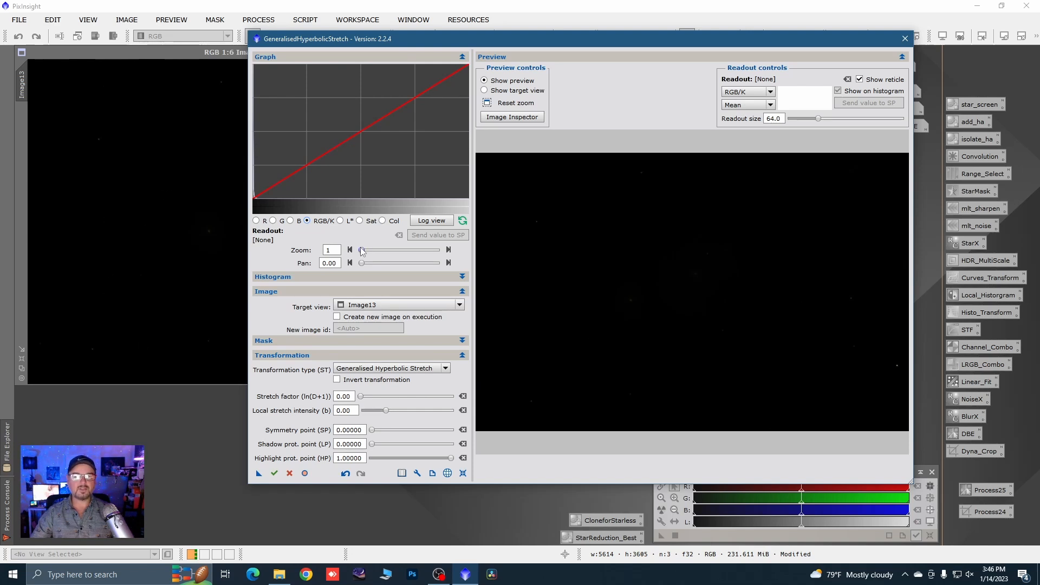
Step: Zoom the histogram graph to 77 and raise the stretch factor to 5.60
left_click_drag(361, 250, 369, 251)
left_click_drag(379, 248, 390, 250)
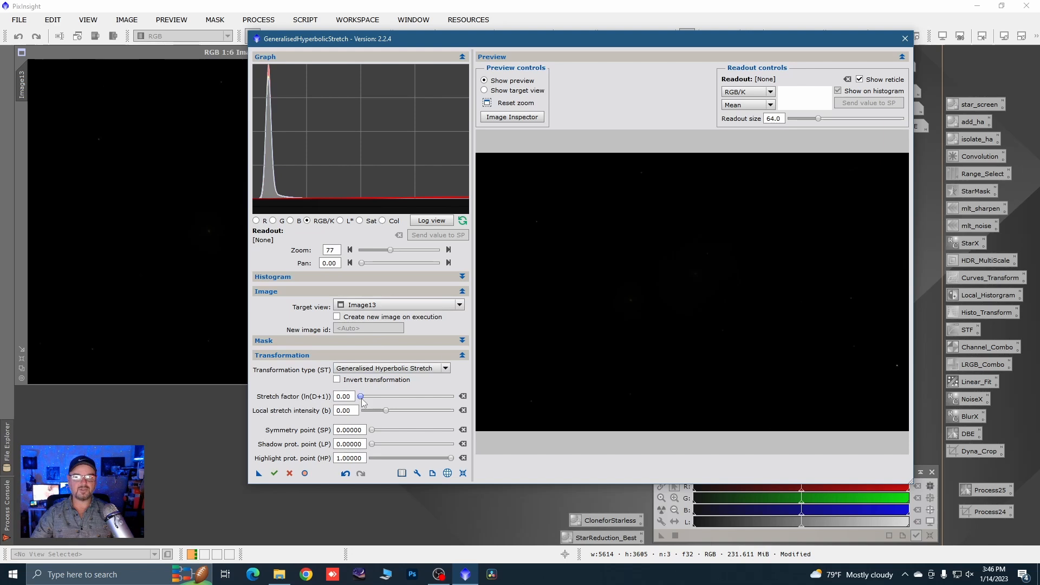
left_click_drag(361, 399, 400, 399)
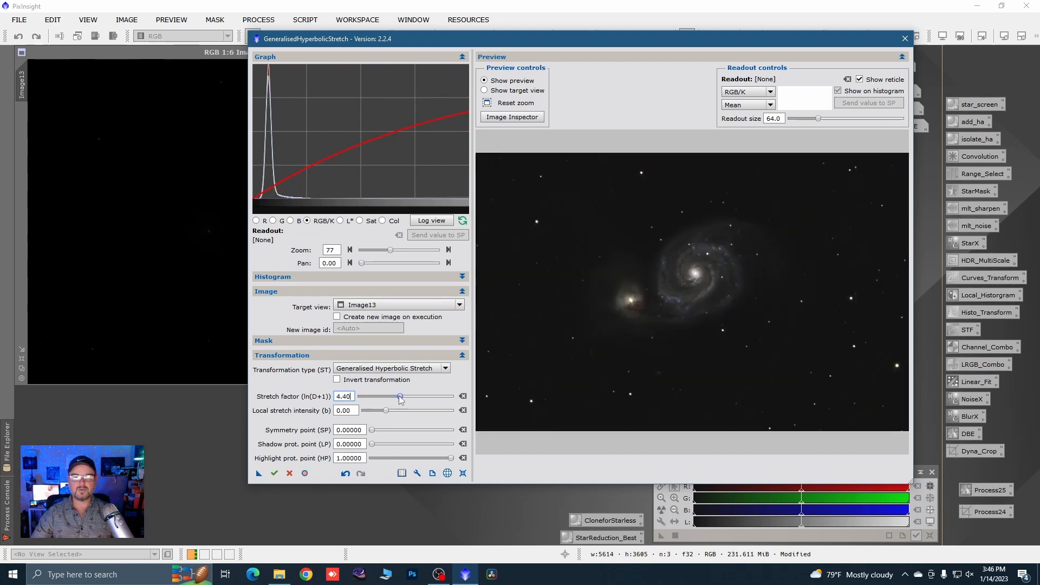
left_click(401, 396)
left_click_drag(403, 399, 412, 400)
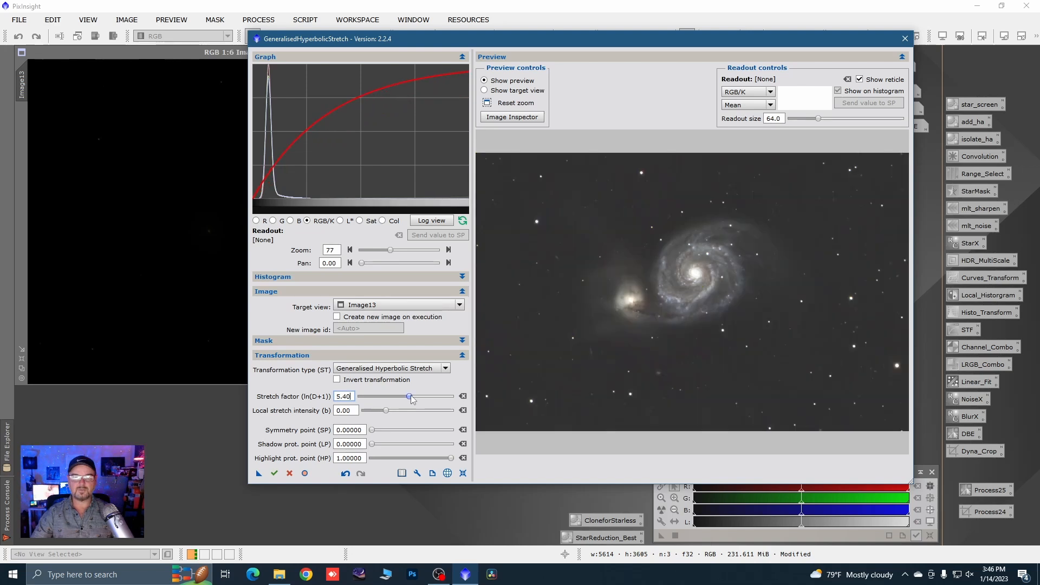
left_click_drag(409, 396, 409, 397)
left_click(409, 397)
left_click_drag(410, 397, 412, 397)
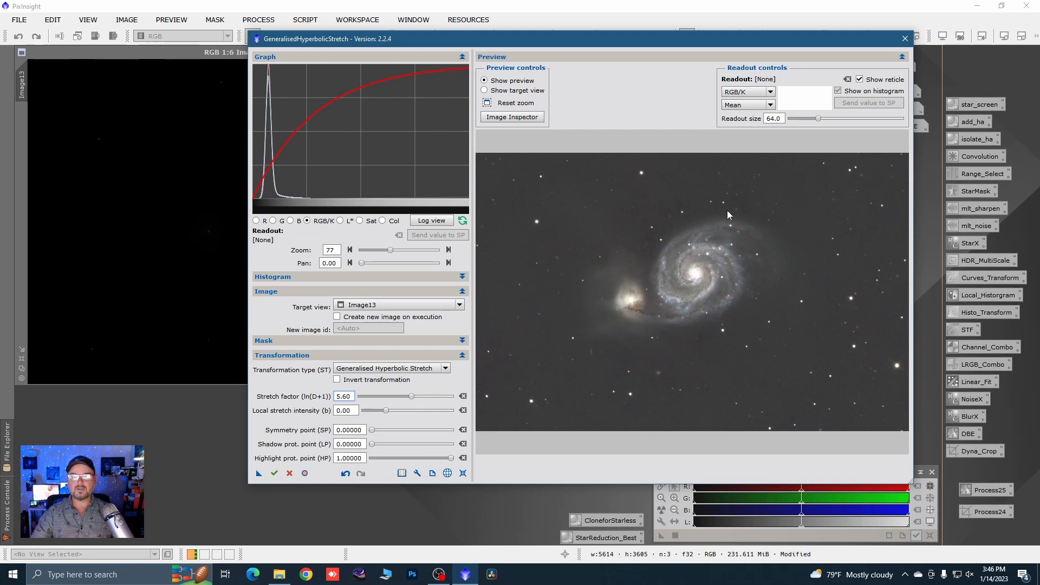
Step: Sample the faint outer edge of the main galaxy's spiral arm and use the 0.00115 readout as the symmetry point
left_click_drag(700, 190, 824, 304)
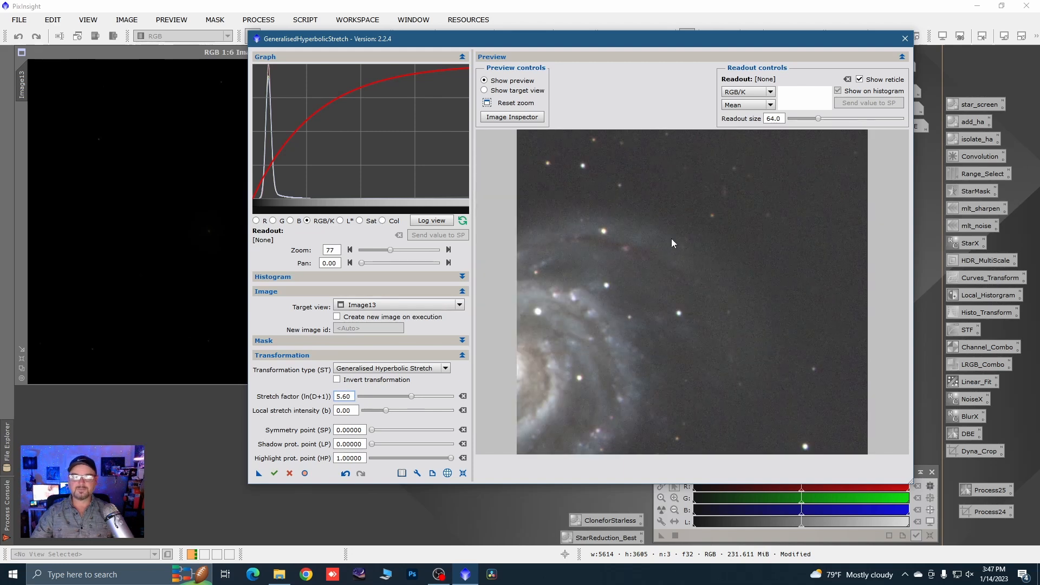
left_click(805, 159)
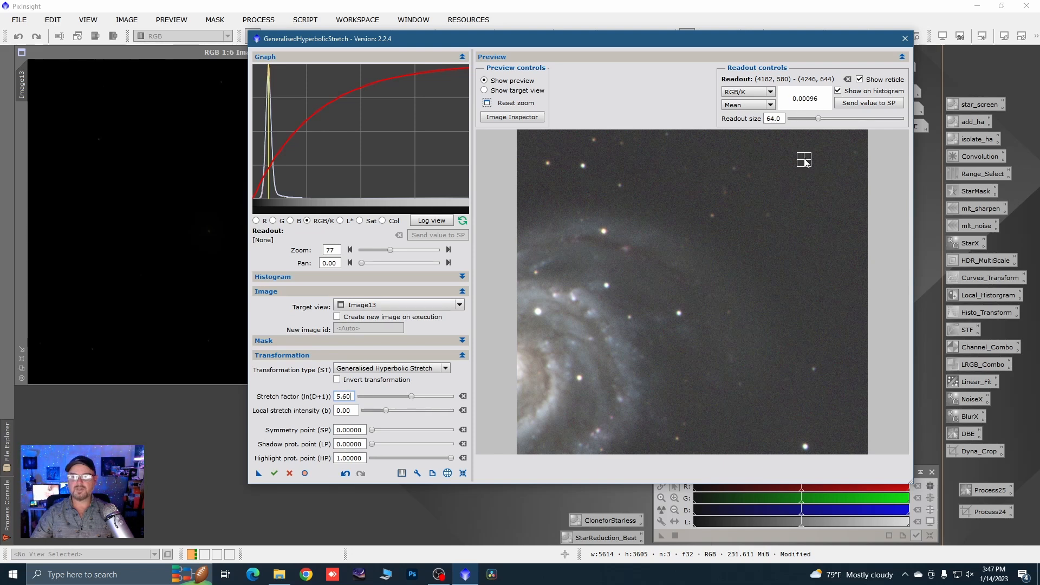
left_click_drag(805, 162, 697, 259)
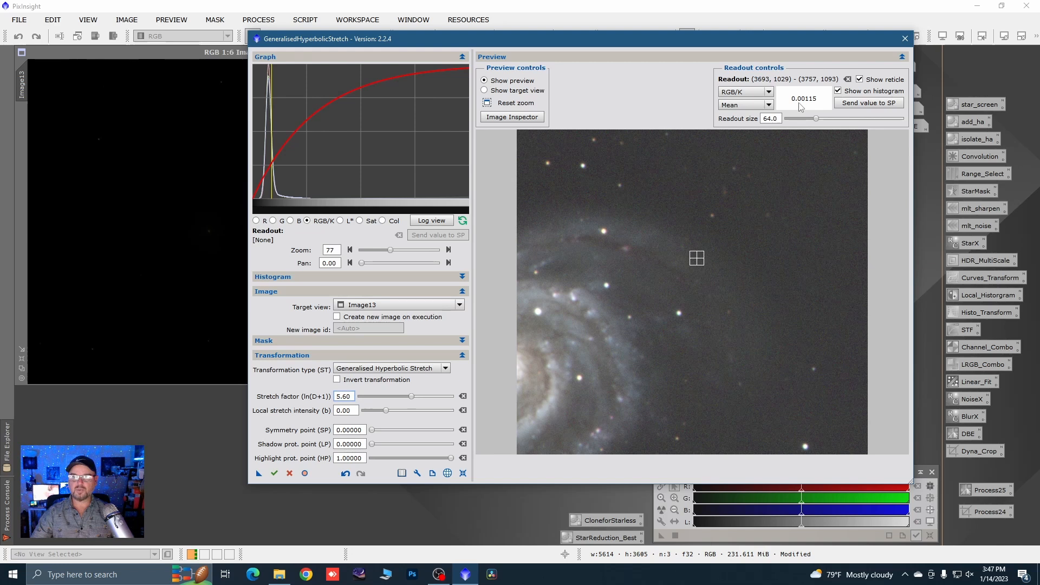
left_click(856, 106)
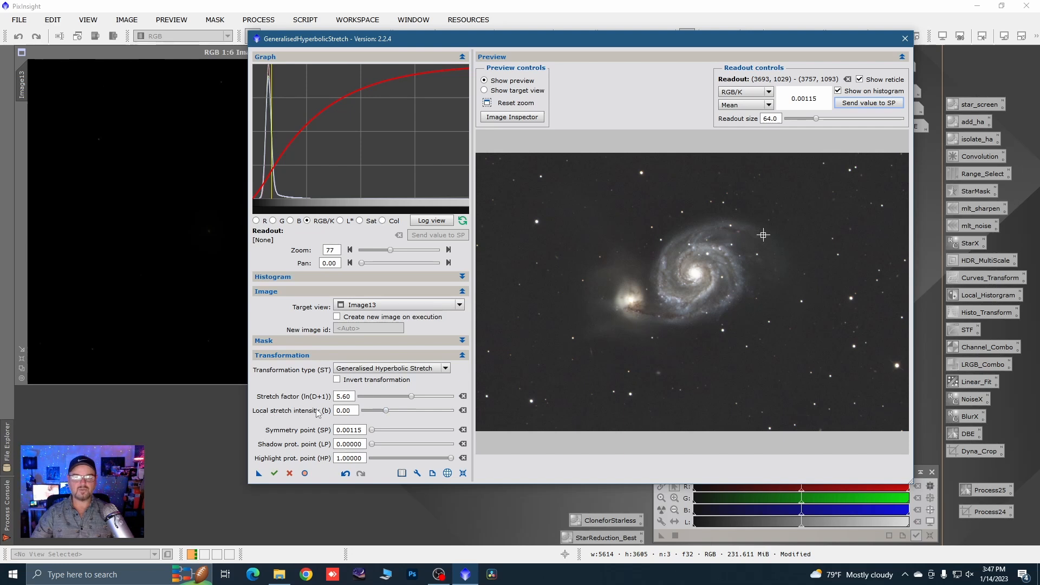
Step: Set the local stretch intensity to 7.20 and apply the hyperbolic stretch to Image13
left_click_drag(392, 412, 421, 416)
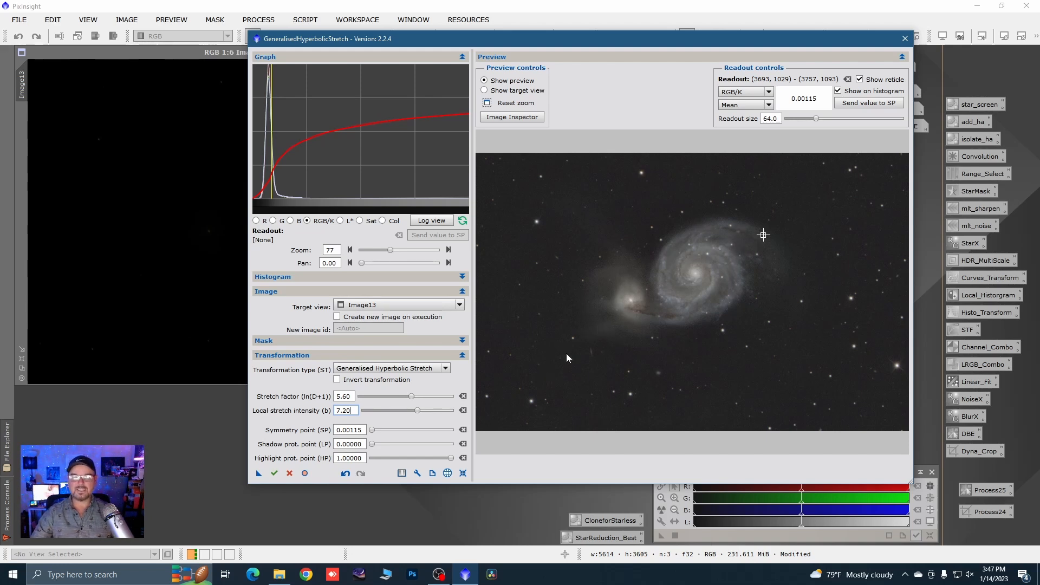
left_click(274, 474)
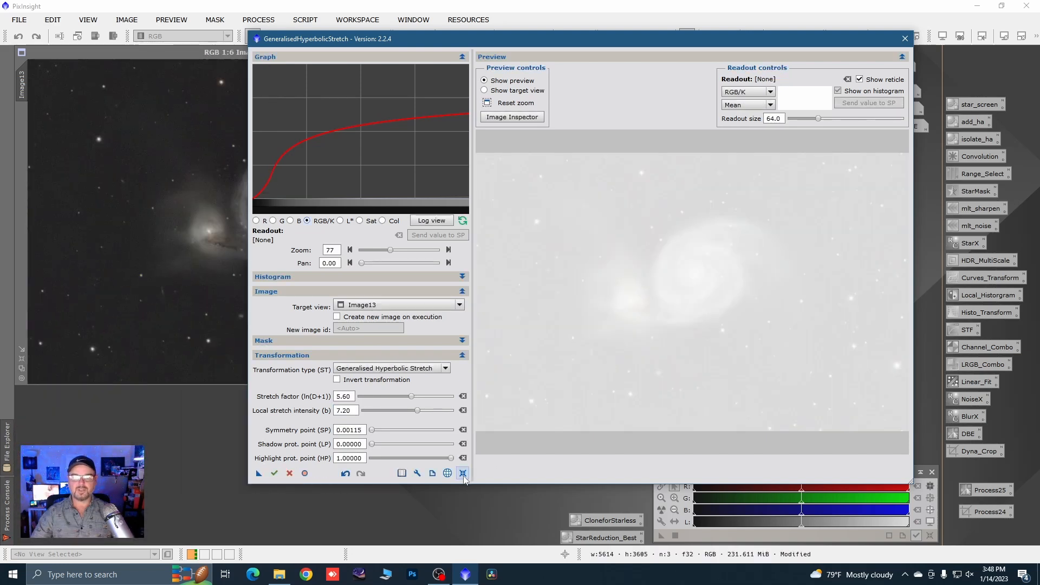
Step: Reset the stretch parameters, sample the main galaxy's outer spiral arm, and use the 0.30822 readout as the symmetry point
left_click(463, 473)
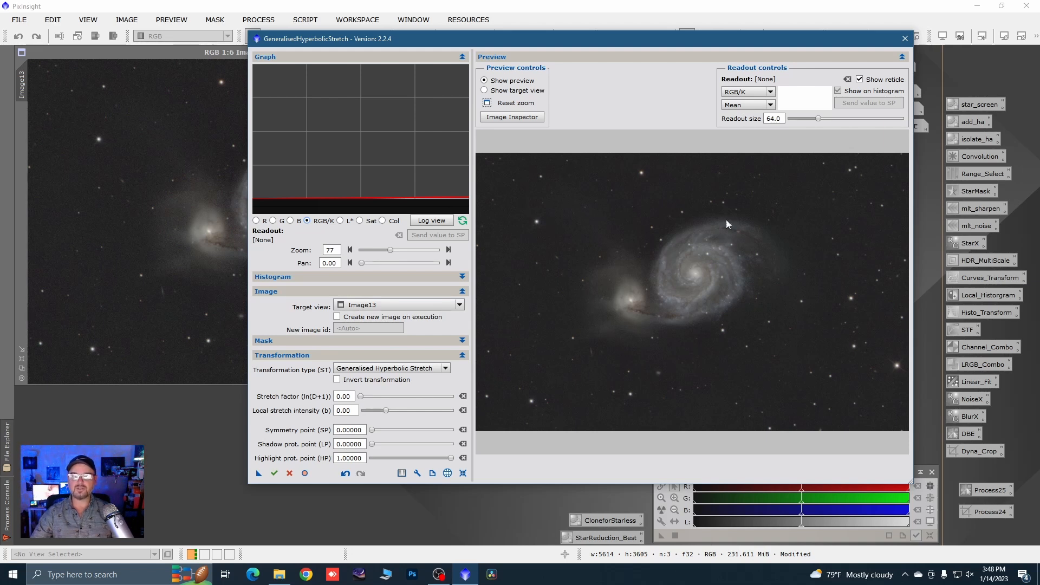
left_click(680, 239)
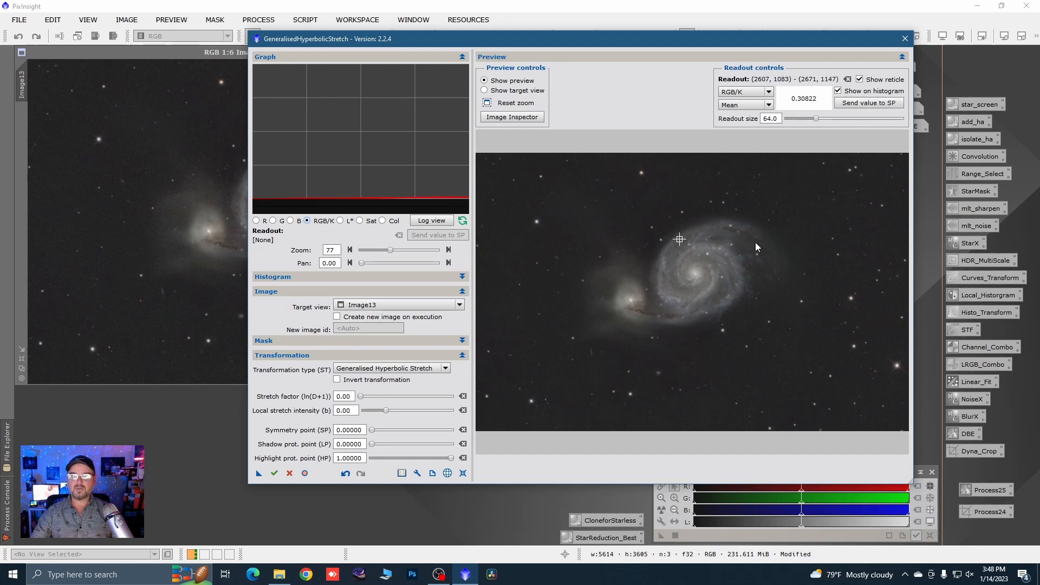
left_click(854, 105)
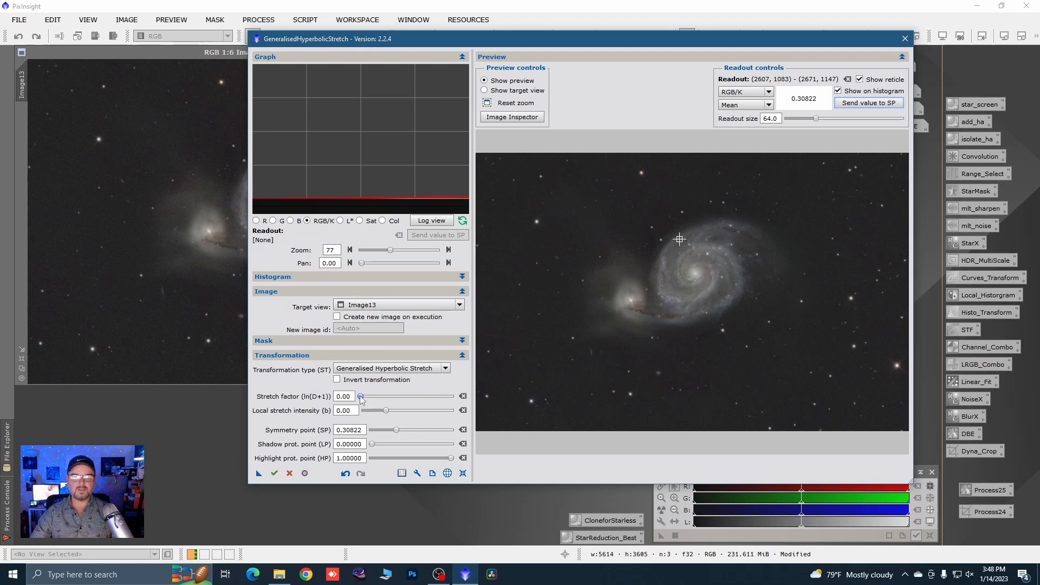
Step: Return the histogram graph zoom to 1 and raise the stretch factor to 1.00
left_click_drag(362, 399, 365, 399)
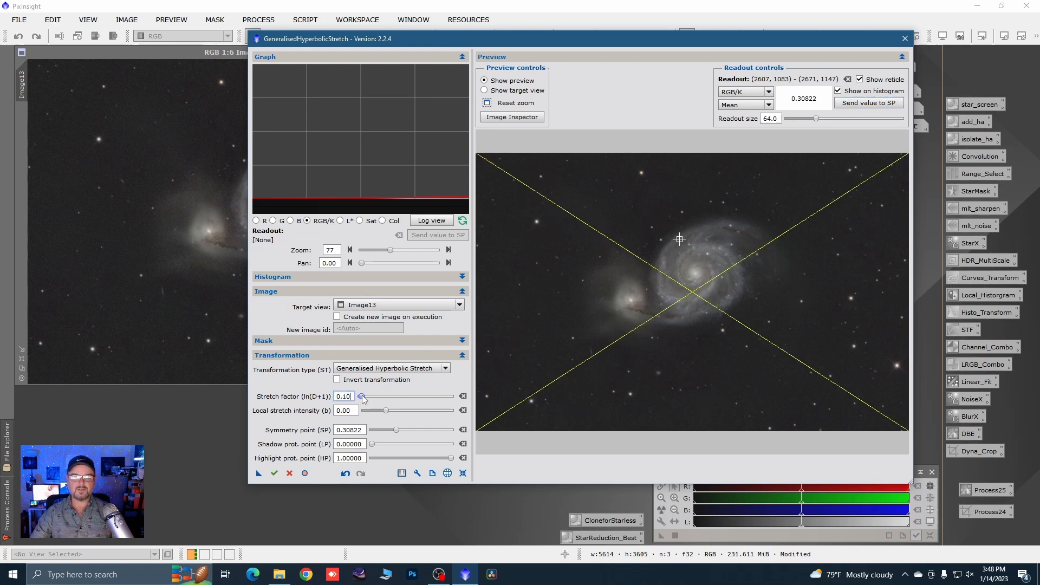
left_click(350, 250)
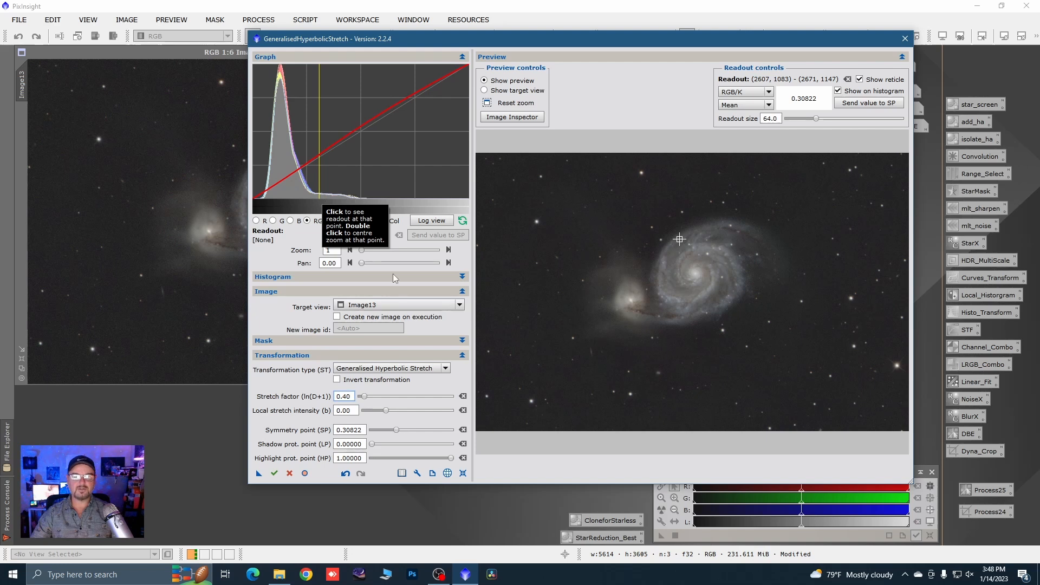
left_click_drag(364, 397, 370, 398)
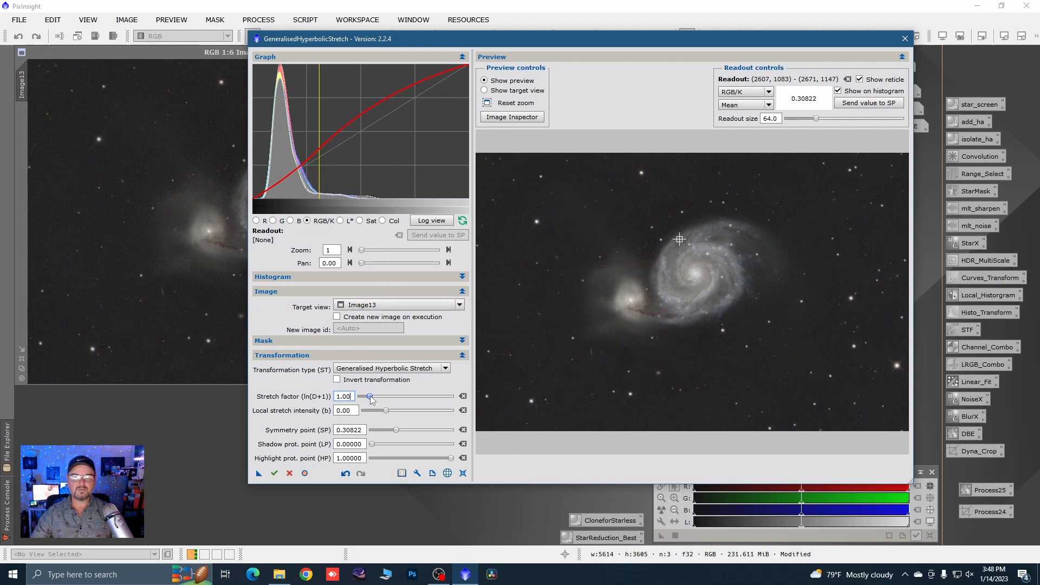
left_click_drag(371, 400, 369, 401)
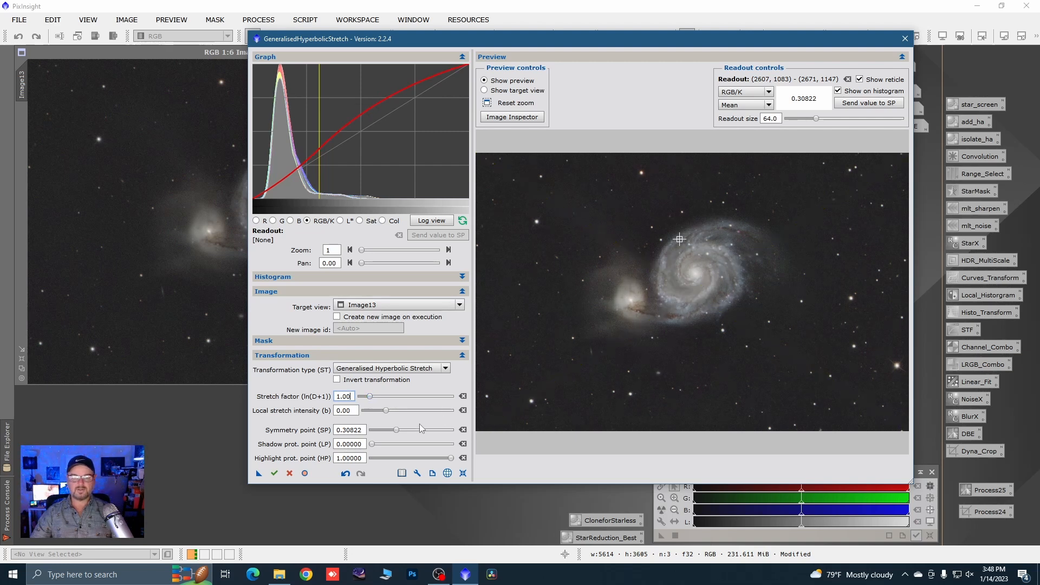
Step: Set the shadow protection point to 0.23288 and apply the stretch to Image13 in colour (Col) mode
left_click(373, 445)
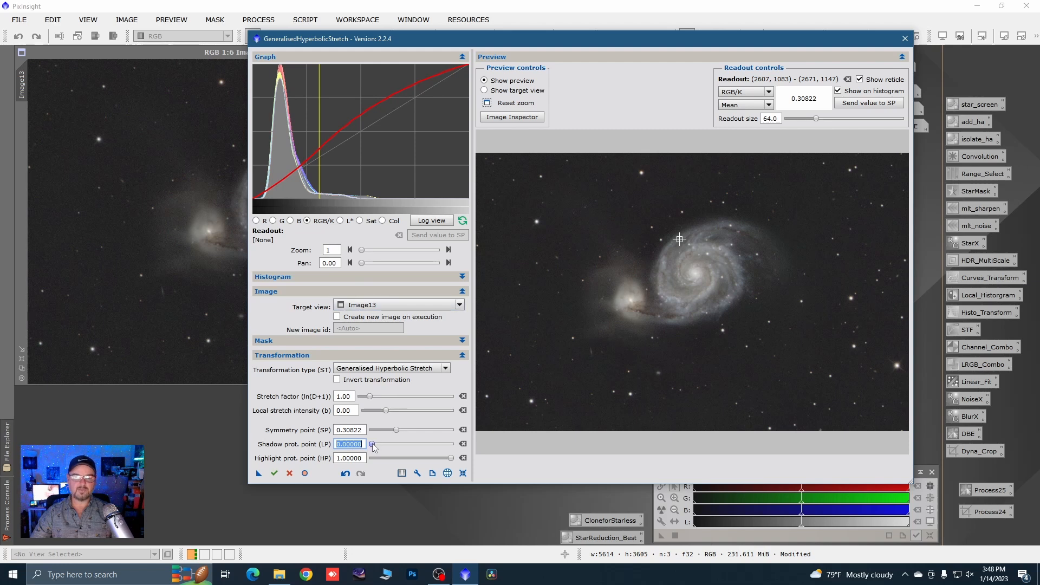
left_click_drag(373, 444, 379, 447)
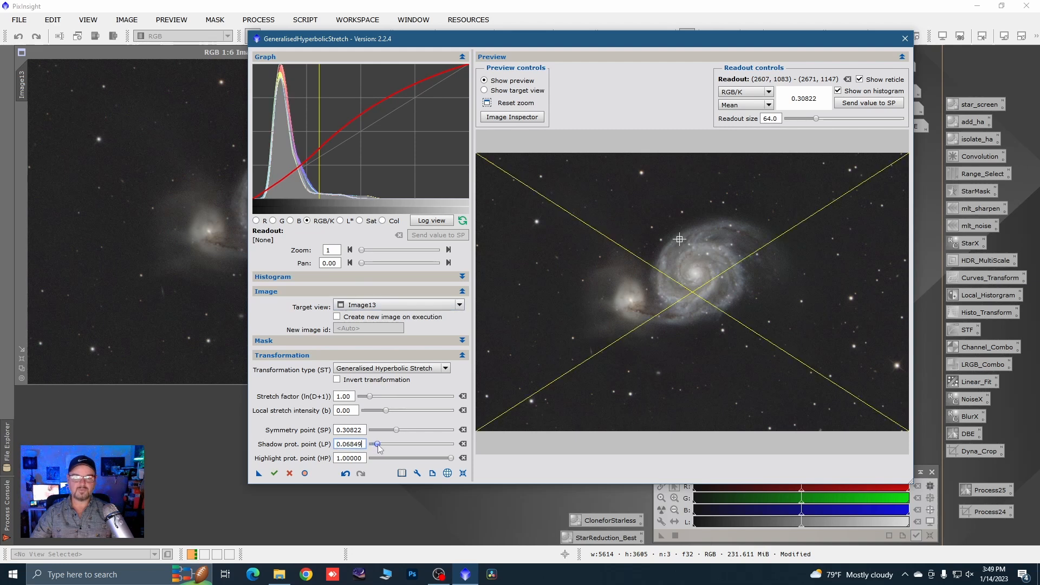
left_click_drag(378, 446, 392, 449)
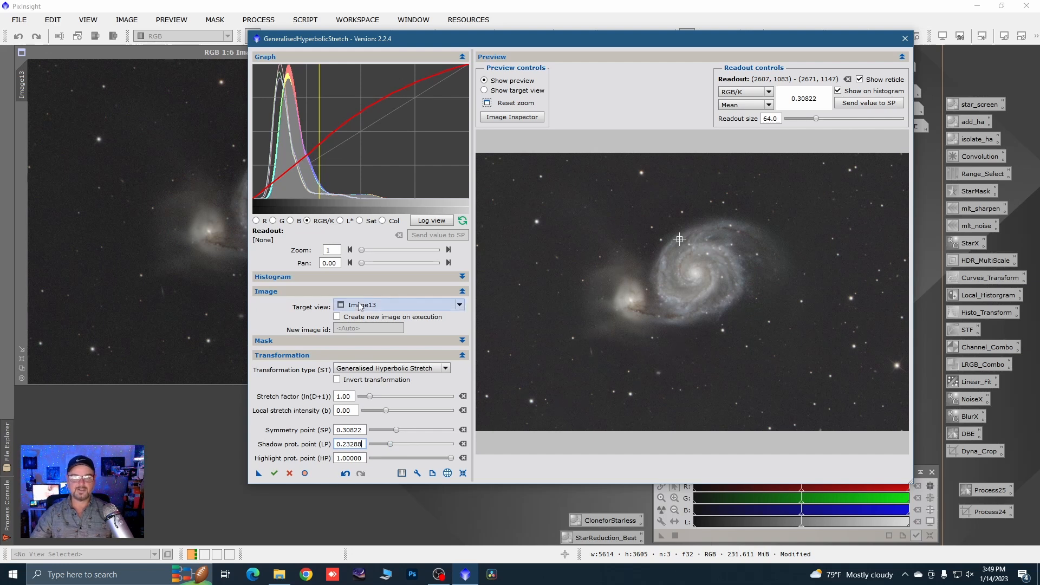
left_click(382, 221)
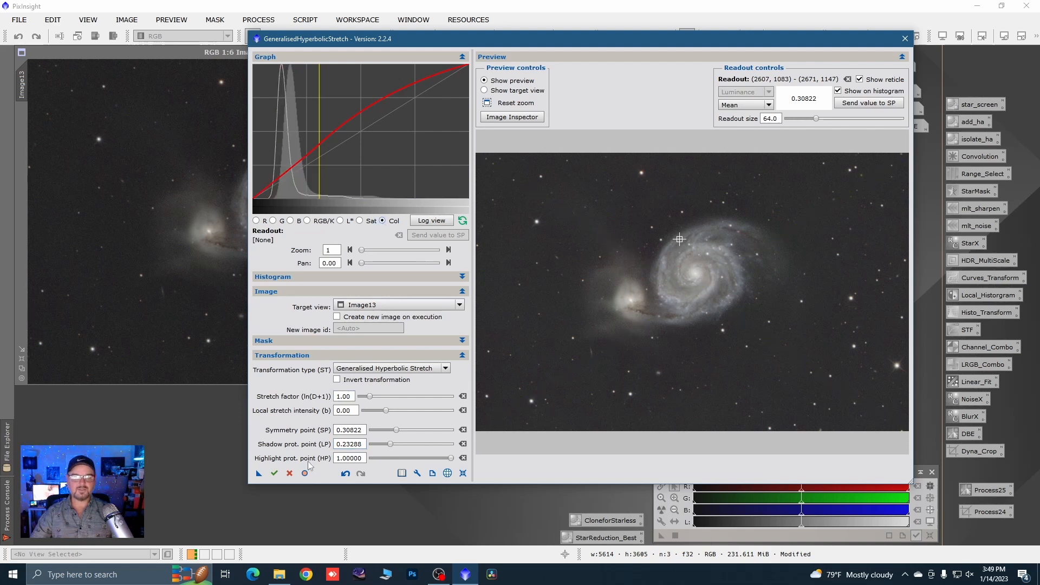
left_click(274, 473)
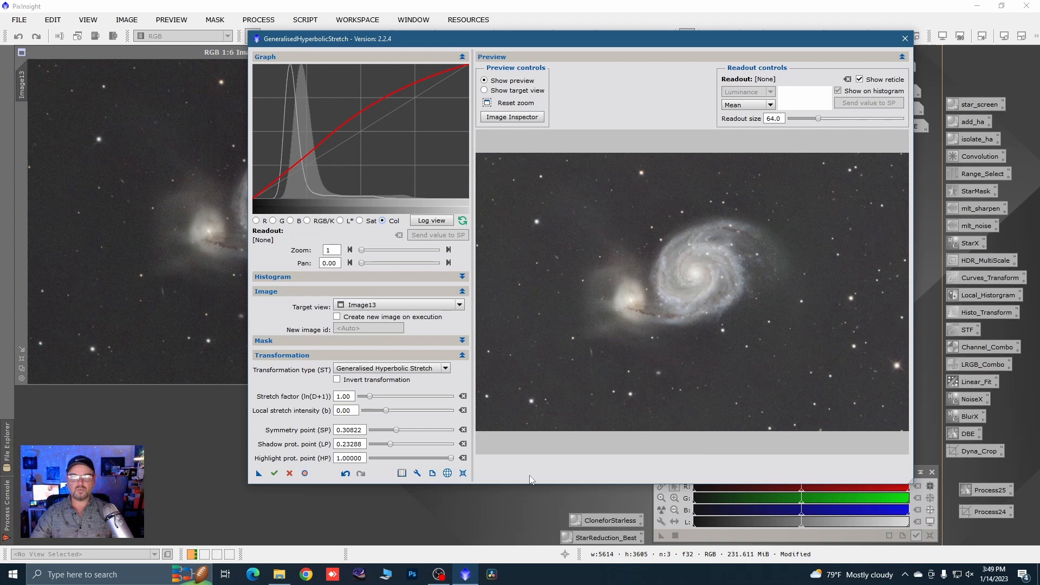
Step: Reset the parameters, use the main galaxy's inner arm readout of 0.54377 as the symmetry point, and set the stretch factor to 0.70
left_click(462, 473)
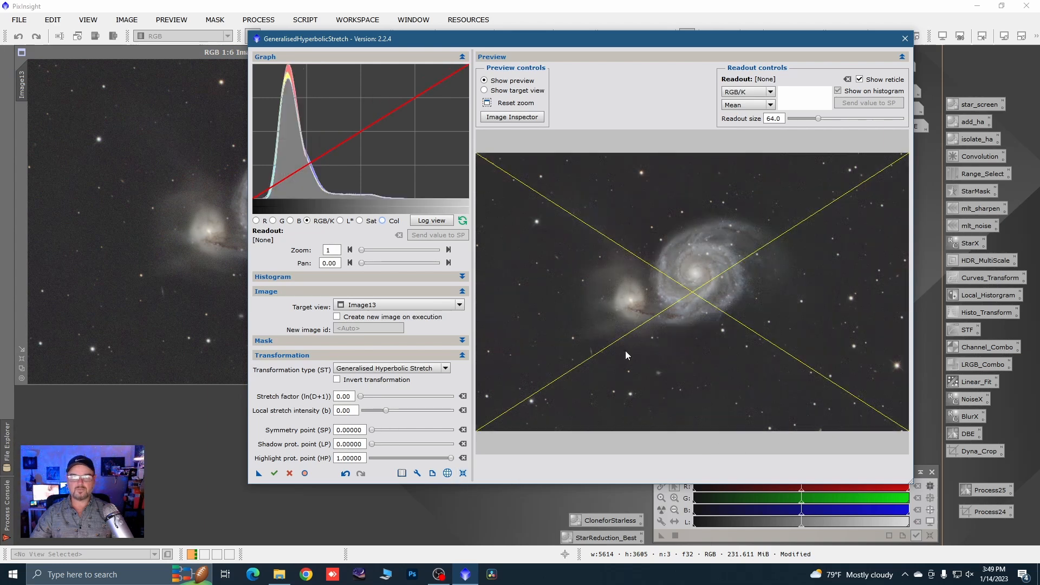
left_click(685, 259)
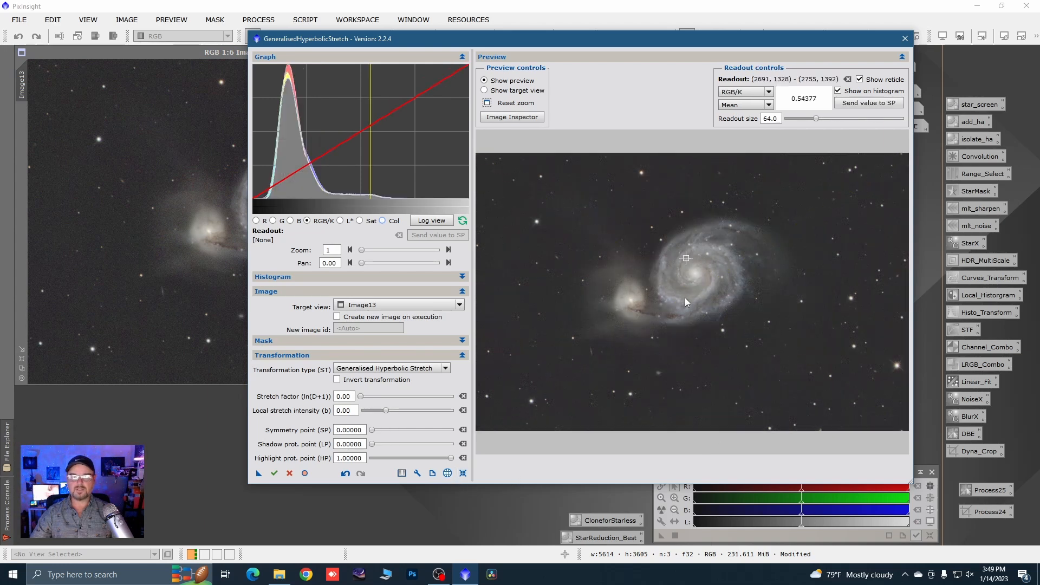
left_click(846, 109)
left_click_drag(362, 399, 370, 401)
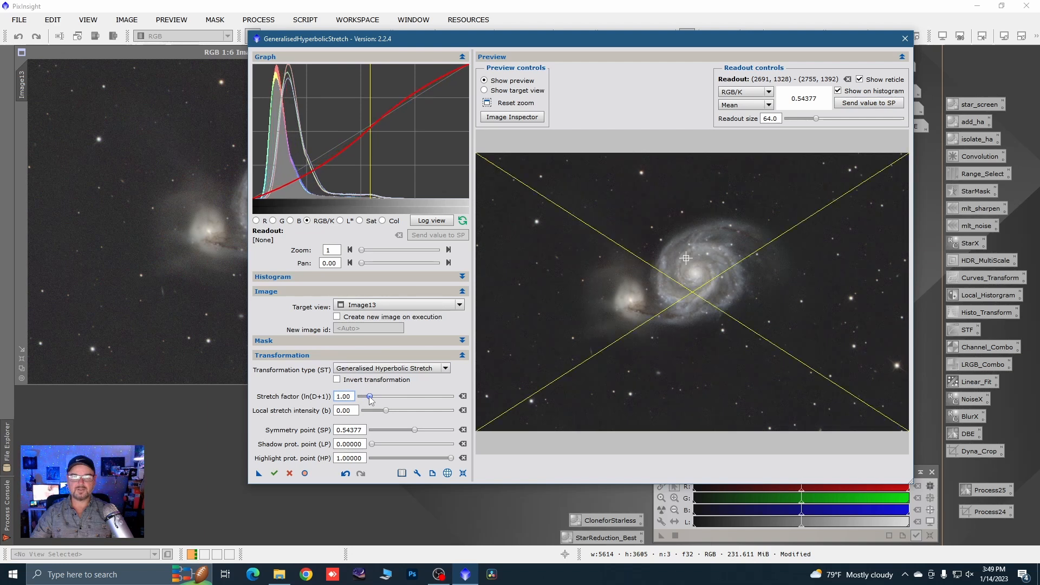
left_click_drag(370, 400, 368, 401)
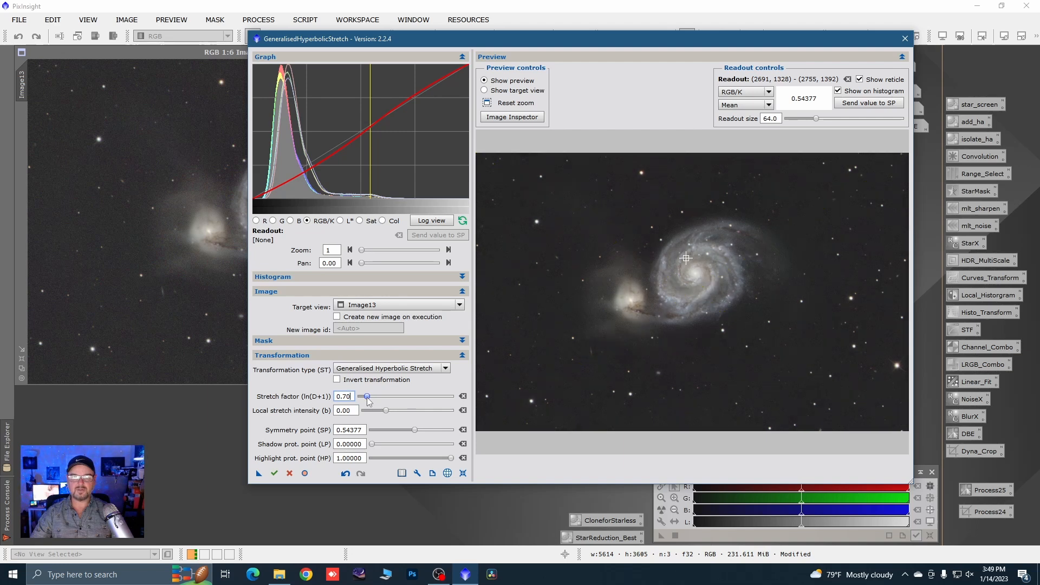
Step: Set the shadow protection point to 0.24658 and apply the RGB/K stretch to Image13
left_click_drag(372, 444, 389, 448)
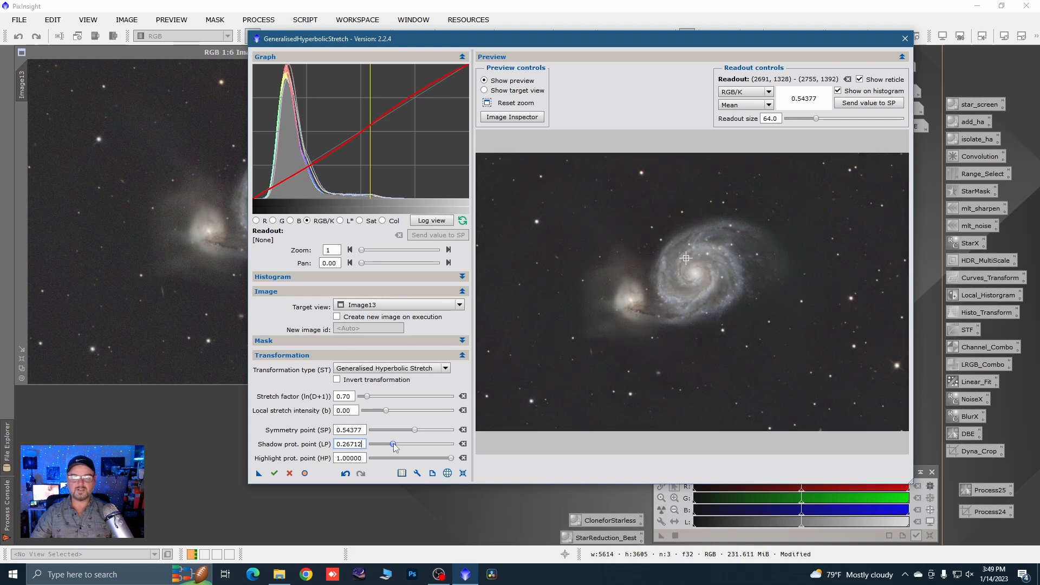
left_click_drag(393, 444, 392, 445)
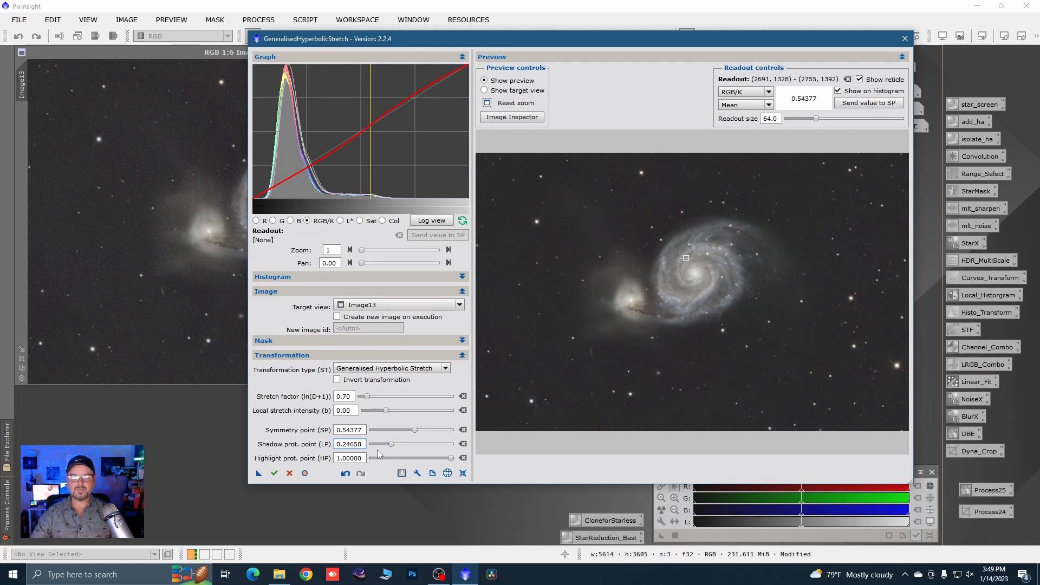
left_click(274, 473)
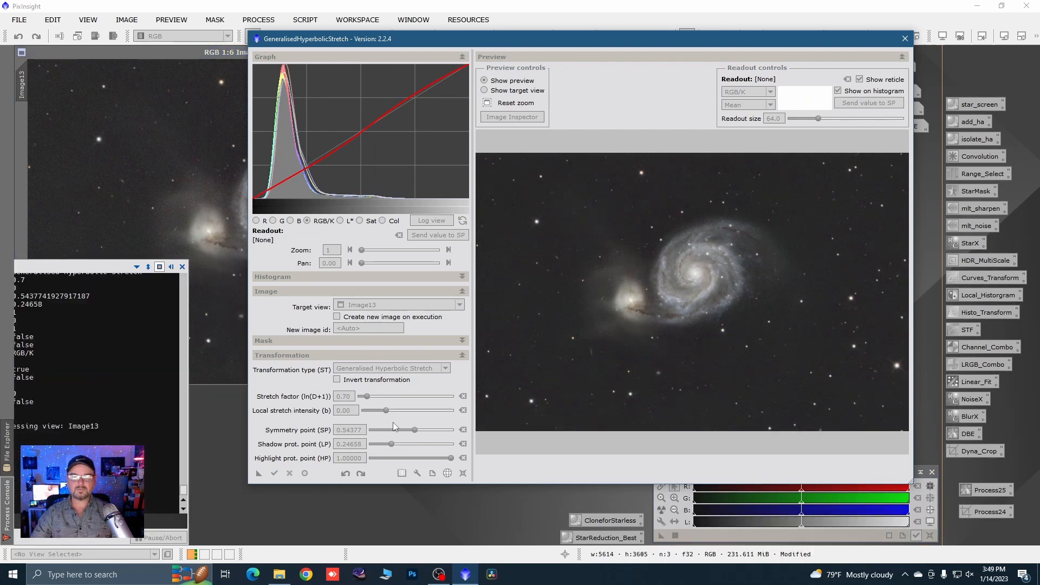
Step: Reset the parameters and apply a saturation stretch with a stretch factor of 1.20 to Image13
left_click(463, 473)
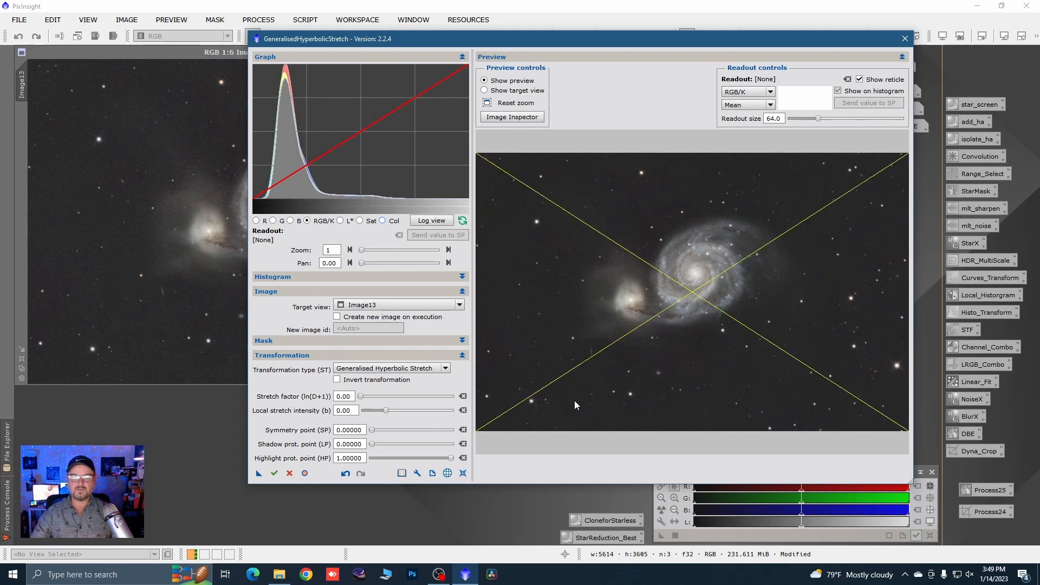
left_click(360, 221)
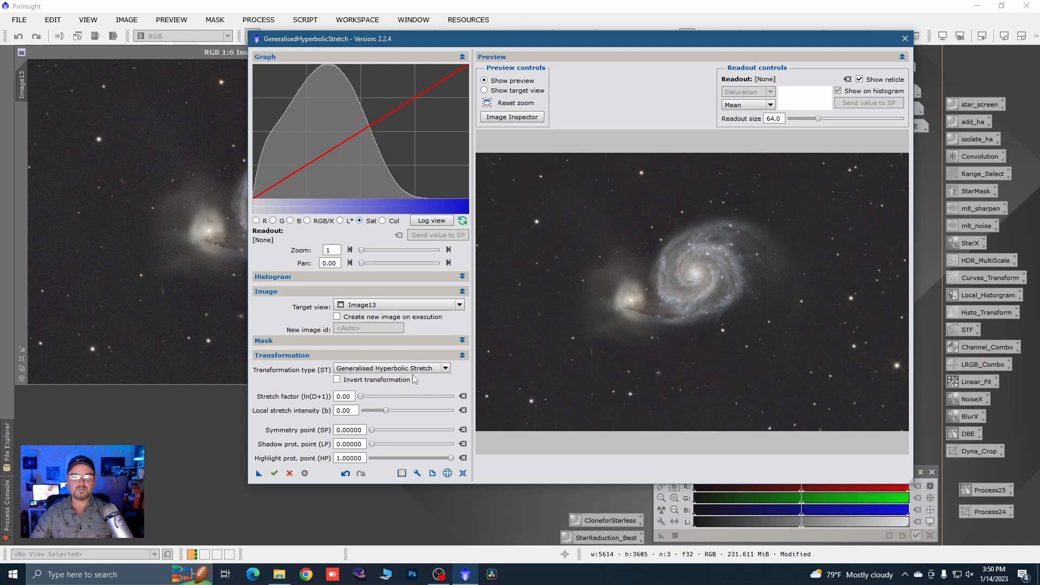
left_click_drag(361, 397, 366, 397)
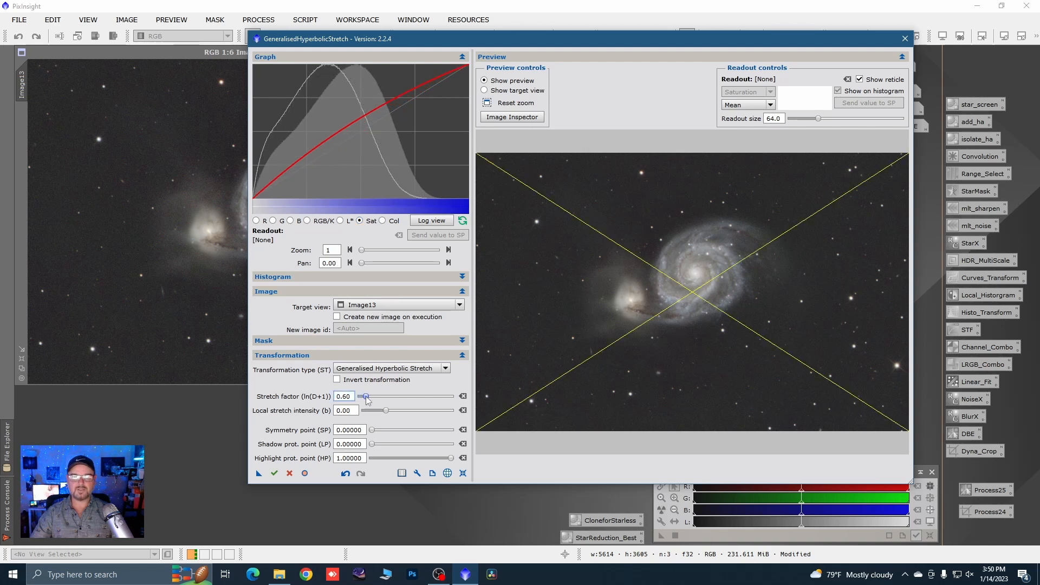
left_click_drag(366, 399, 373, 401)
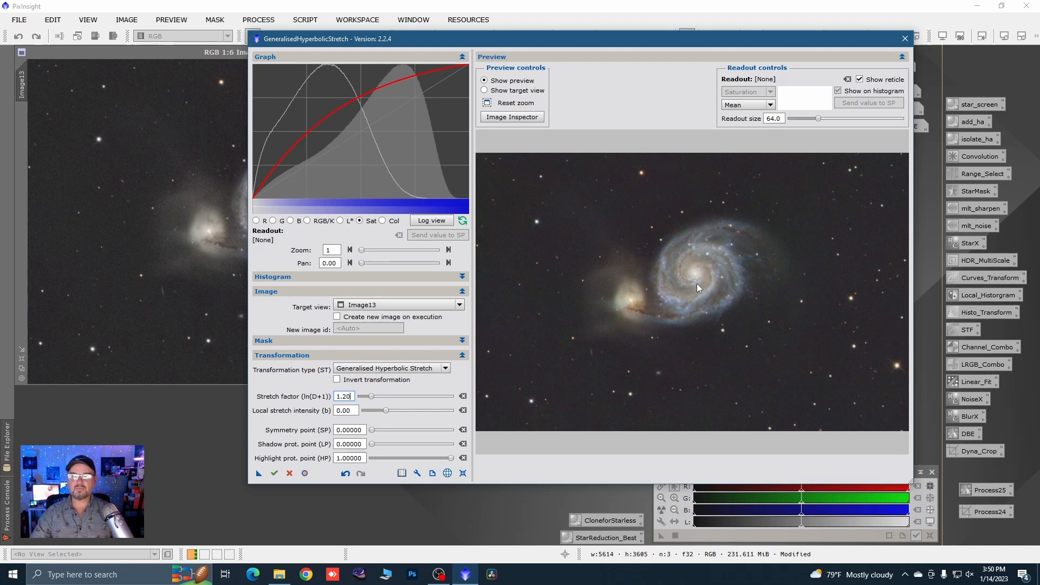
left_click(276, 473)
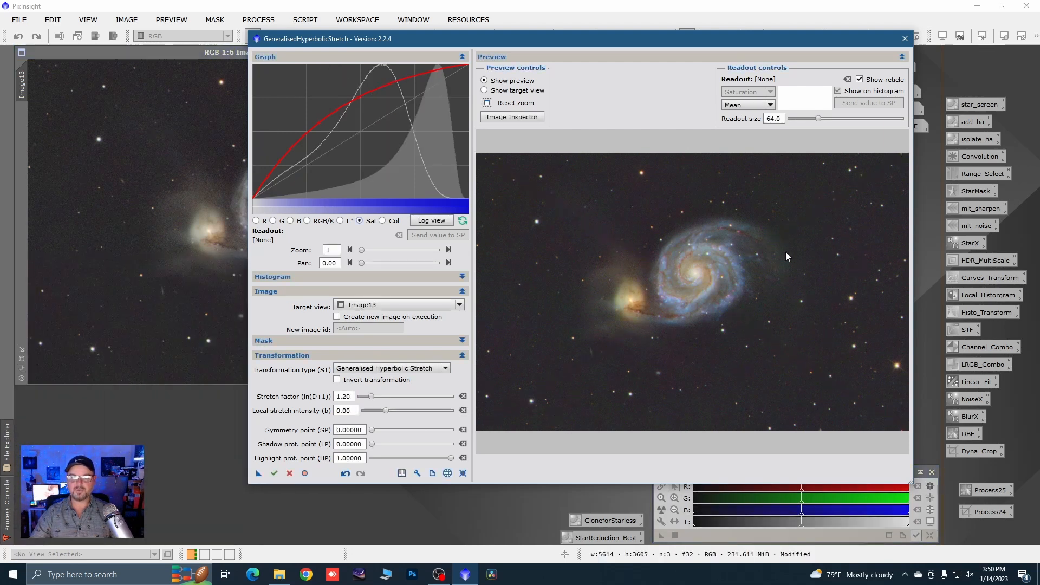
Step: Reset the parameters, sample the main galaxy's core, and use the 0.77843 readout as the symmetry point
left_click(463, 473)
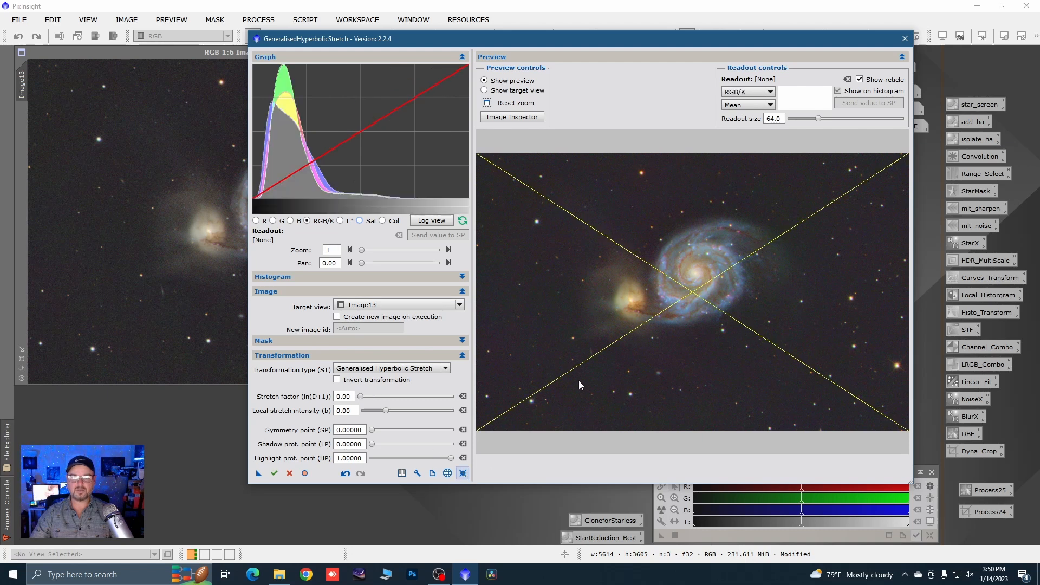
left_click(691, 272)
left_click(850, 104)
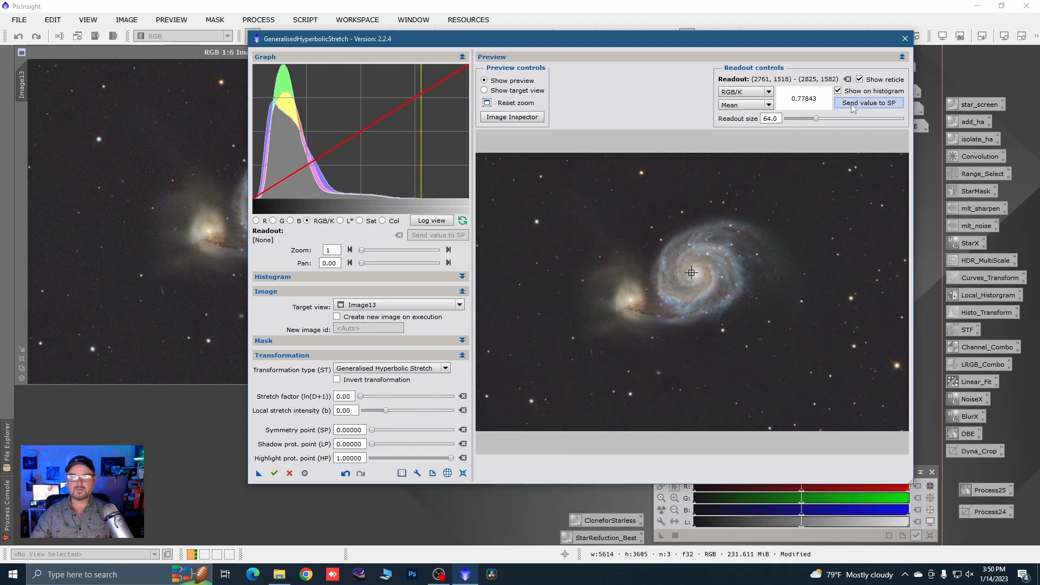
Step: Set the stretch factor to 0.40 and shadow protection point to 0.28082, and apply the RGB/K stretch to Image13
left_click(365, 398)
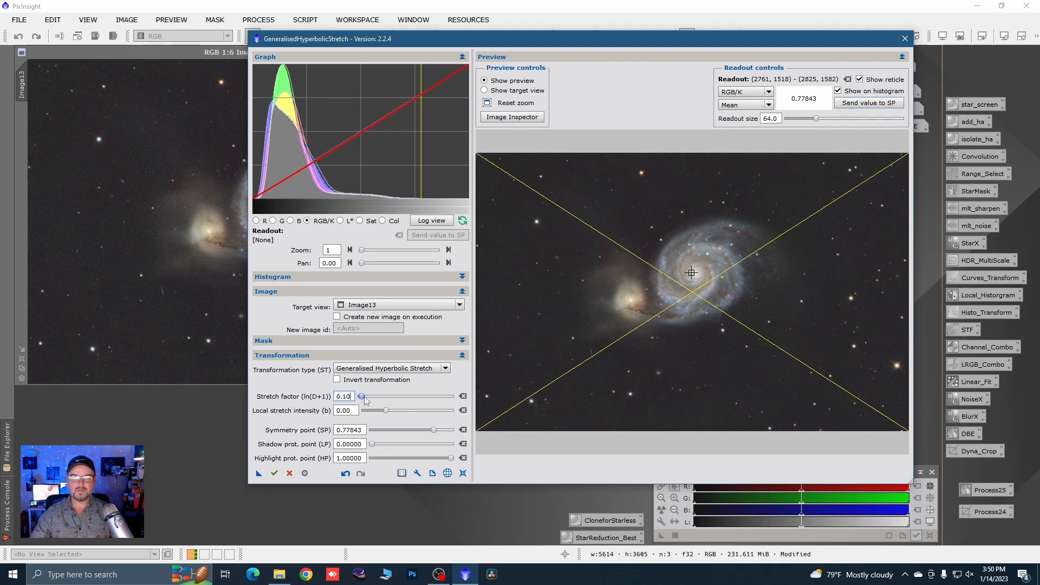
left_click(366, 399)
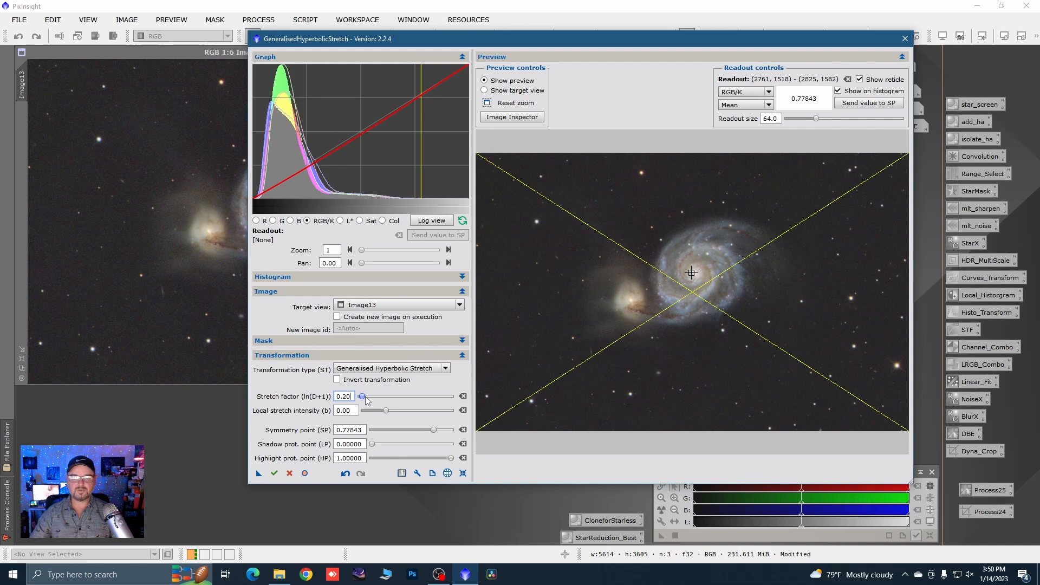
left_click_drag(365, 397, 367, 397)
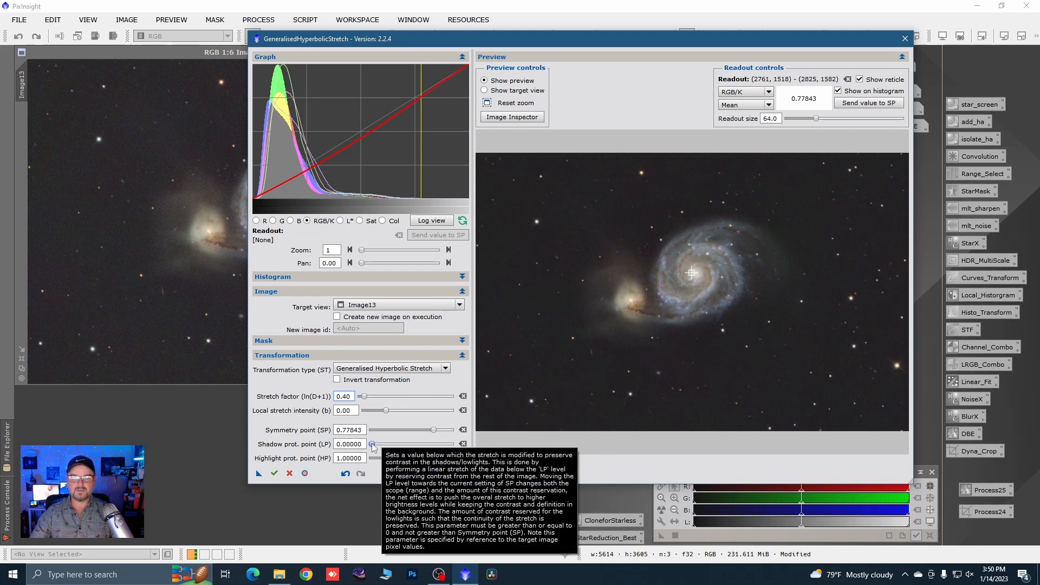
left_click_drag(371, 444, 396, 447)
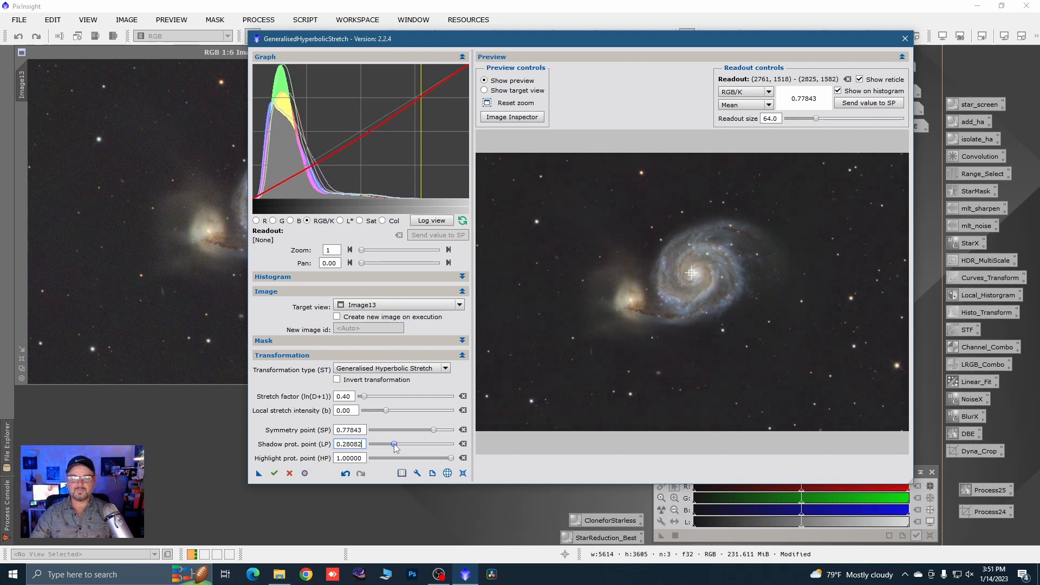
left_click(274, 473)
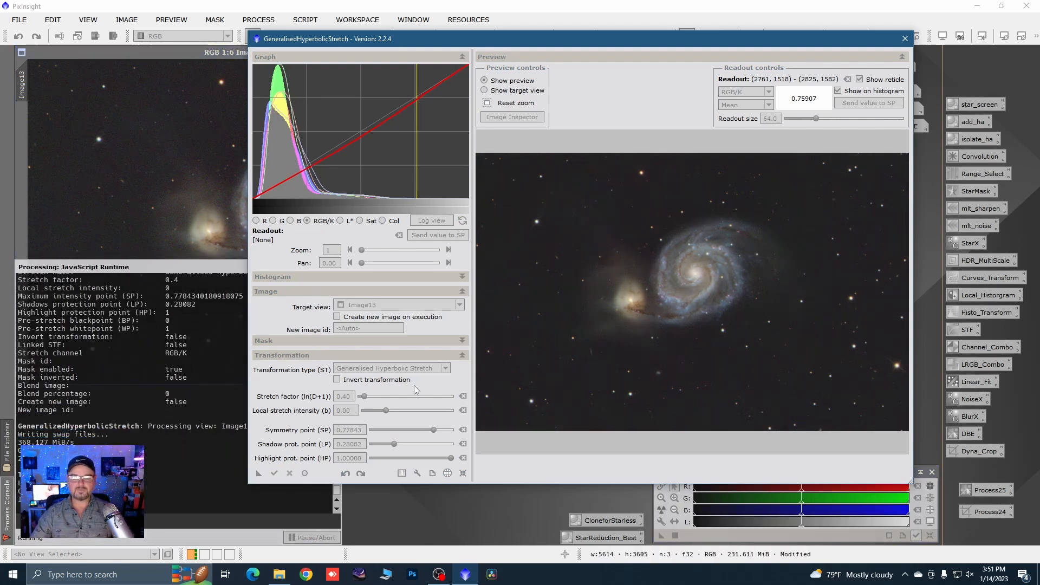
Step: Reset the parameters and set up another saturation stretch with a stretch factor of 0.20
left_click(462, 474)
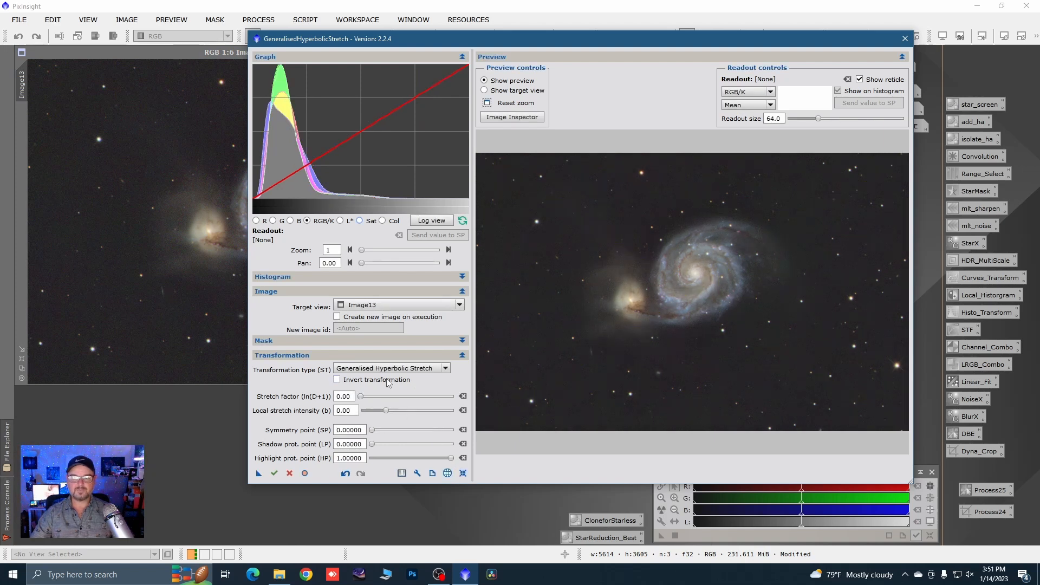
left_click(362, 221)
left_click(362, 398)
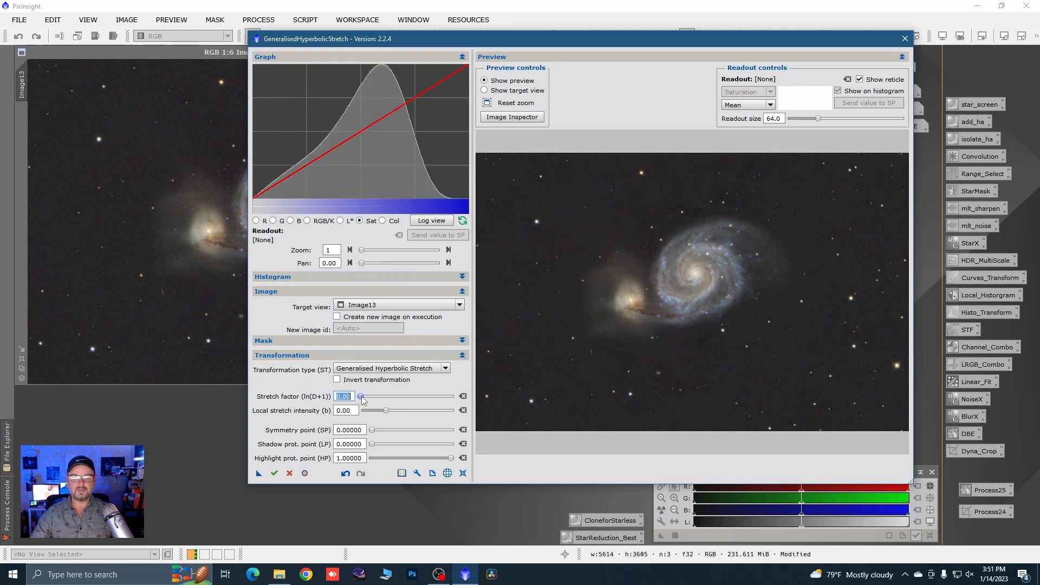
type("0.2")
key("Return")
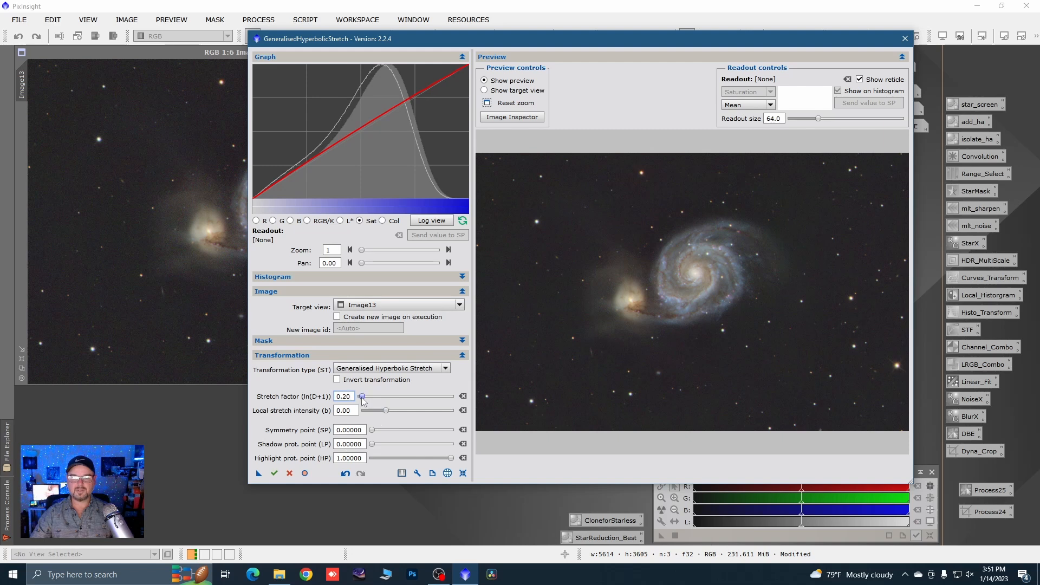
Step: Apply the saturation stretch to Image13 with a stretch factor of 0.40 and reset the stretch parameters
left_click_drag(362, 397, 366, 397)
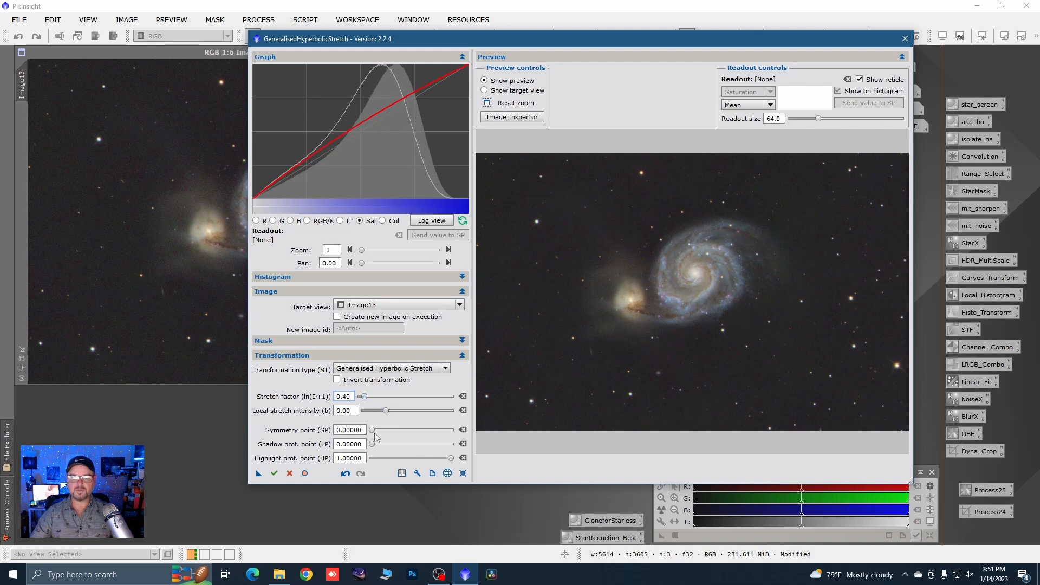
left_click(275, 474)
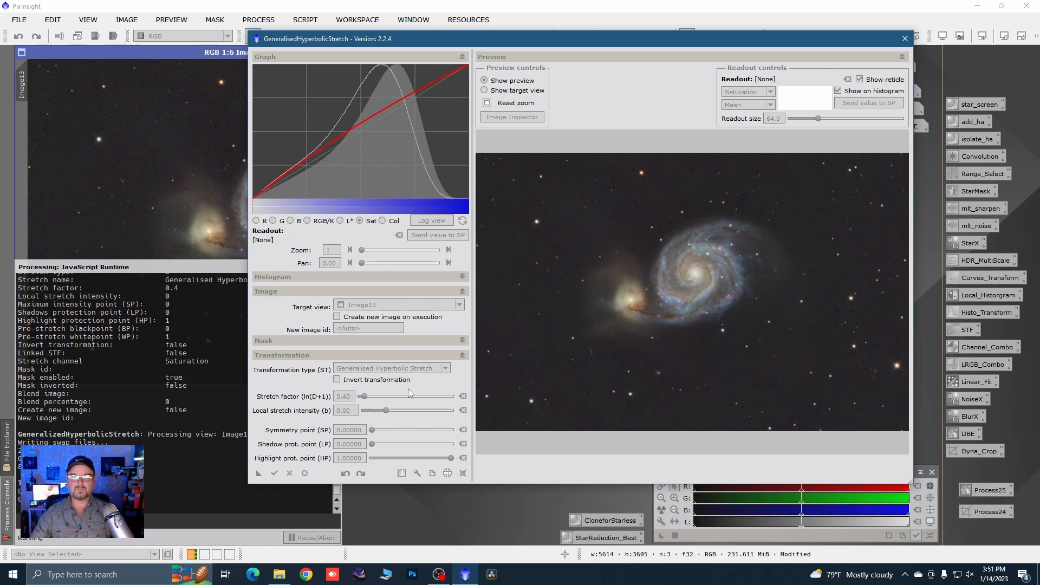
left_click(463, 473)
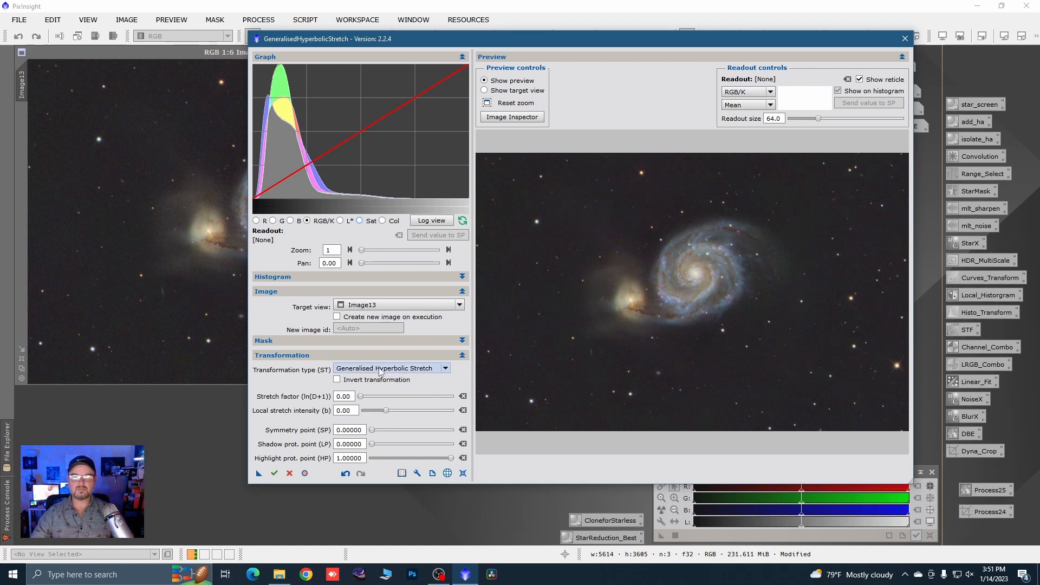
Step: Sample the spiral galaxy's core as the symmetry point and set the stretch factor to 0.40
left_click(699, 271)
left_click(849, 104)
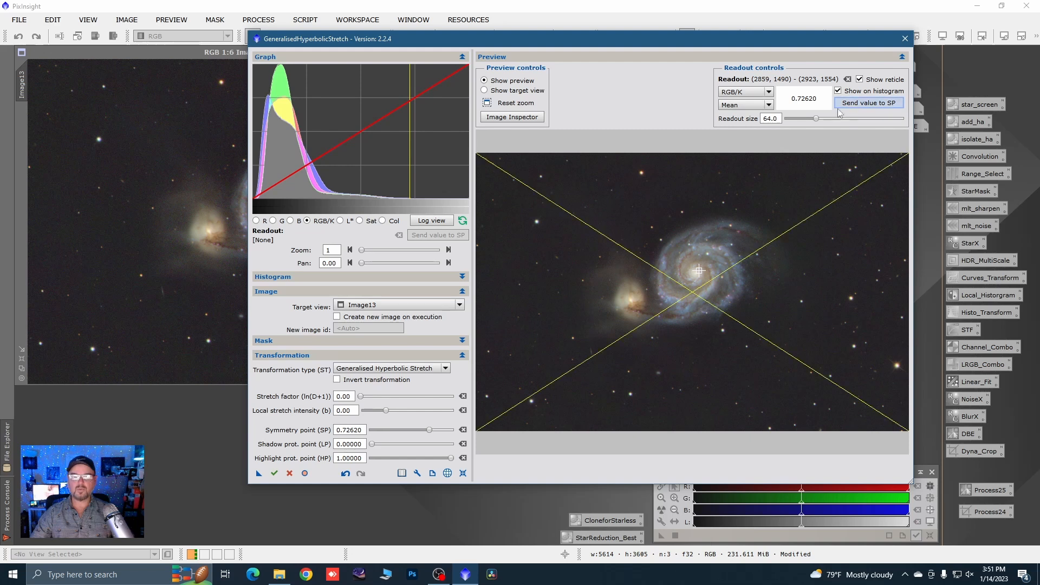
left_click(361, 396)
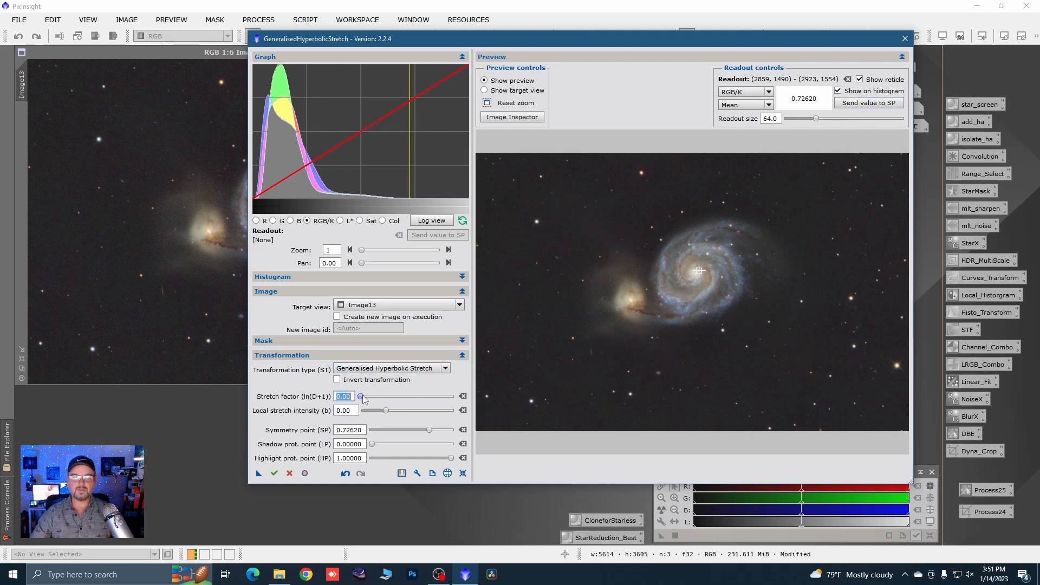
left_click_drag(363, 400, 367, 400)
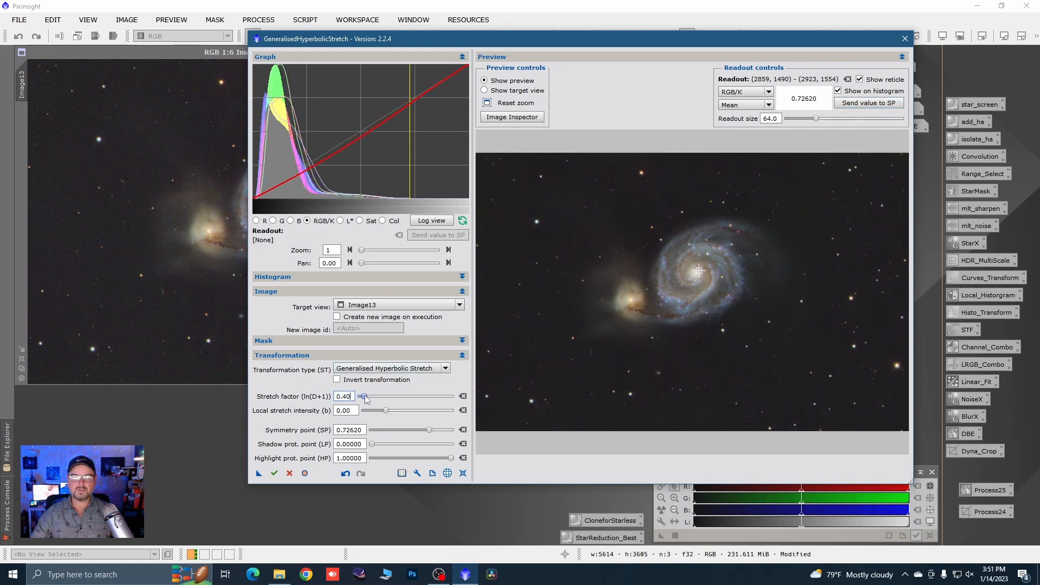
Step: Raise the shadow protection point to about 0.26, apply the RGB/K stretch to Image13, and reset the parameters
left_click_drag(372, 444, 381, 447)
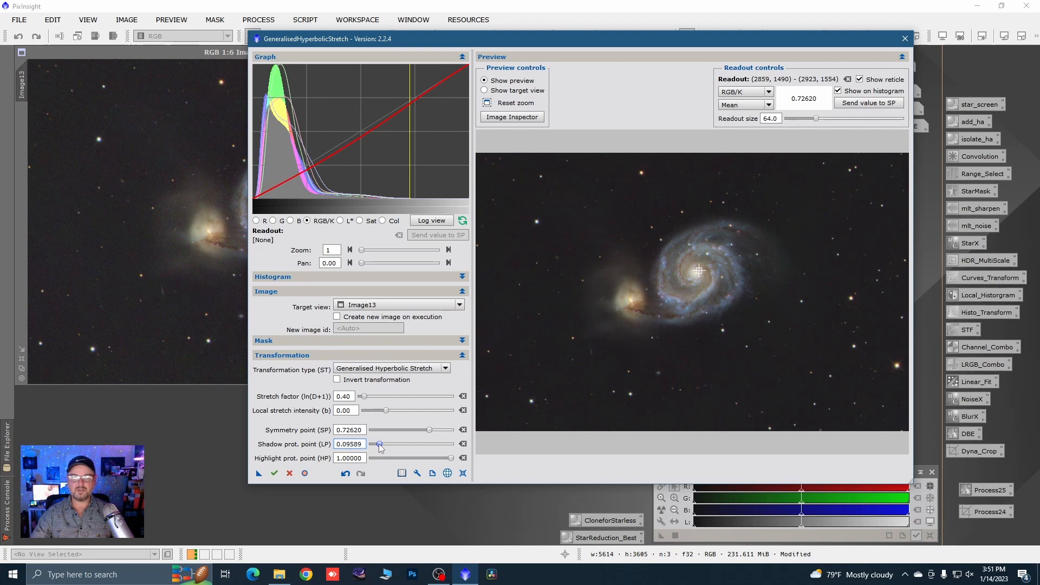
left_click_drag(381, 448, 391, 449)
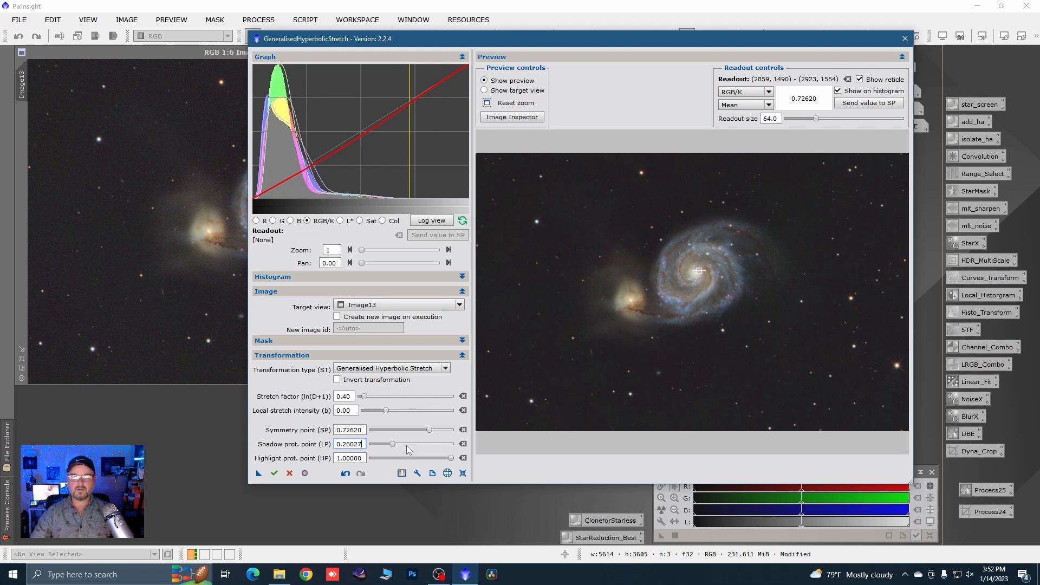
left_click(274, 474)
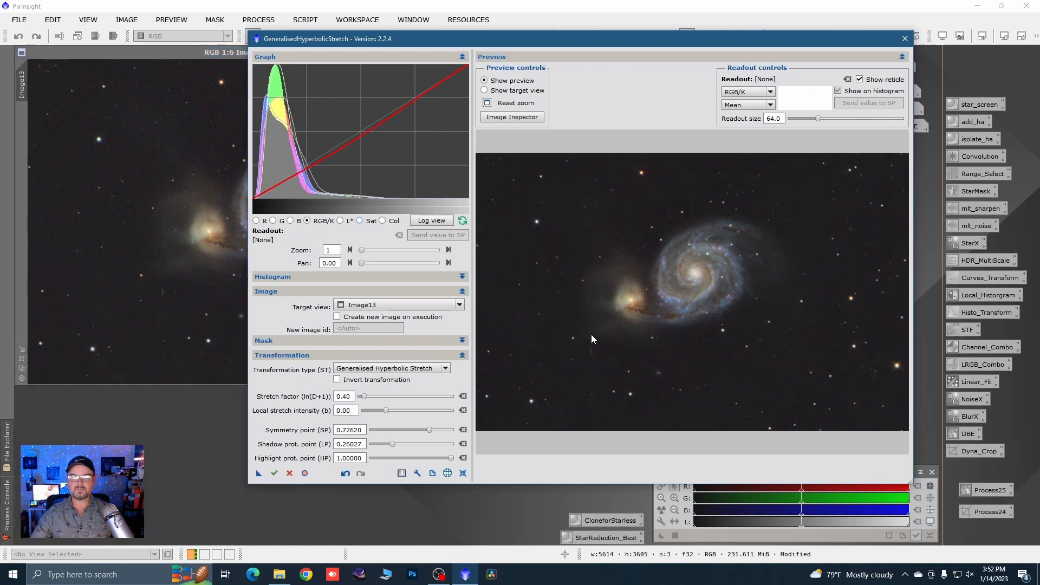
left_click(463, 473)
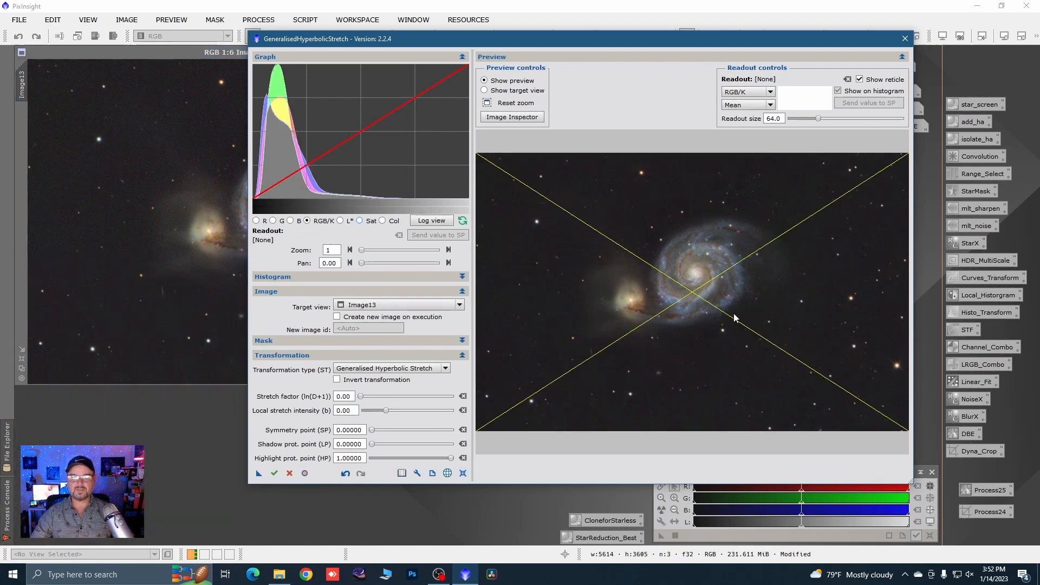
Step: Close the GeneralisedHyperbolicStretch script without saving its log and enlarge the Image13 window
left_click(905, 38)
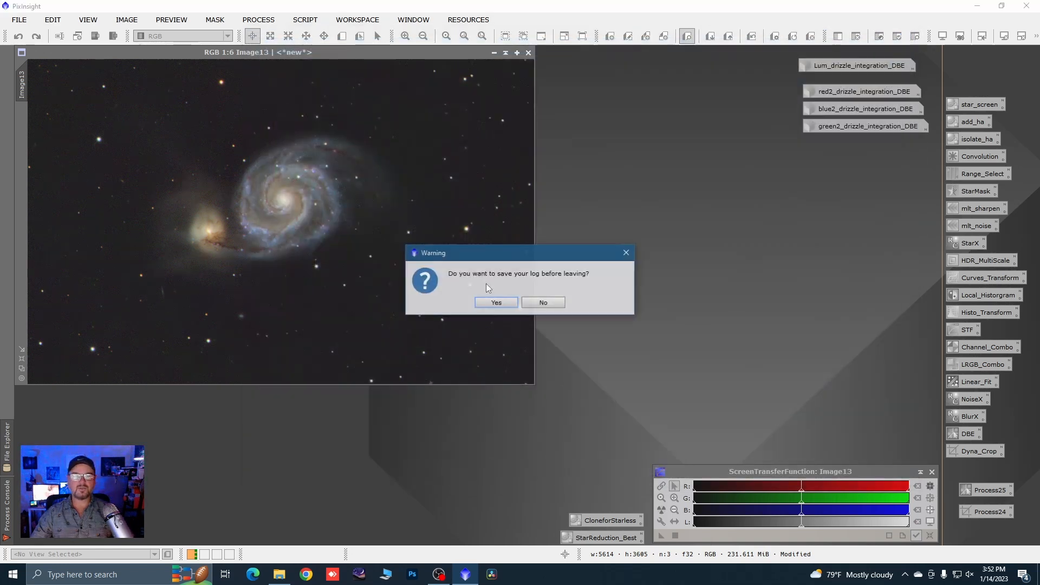
left_click(538, 303)
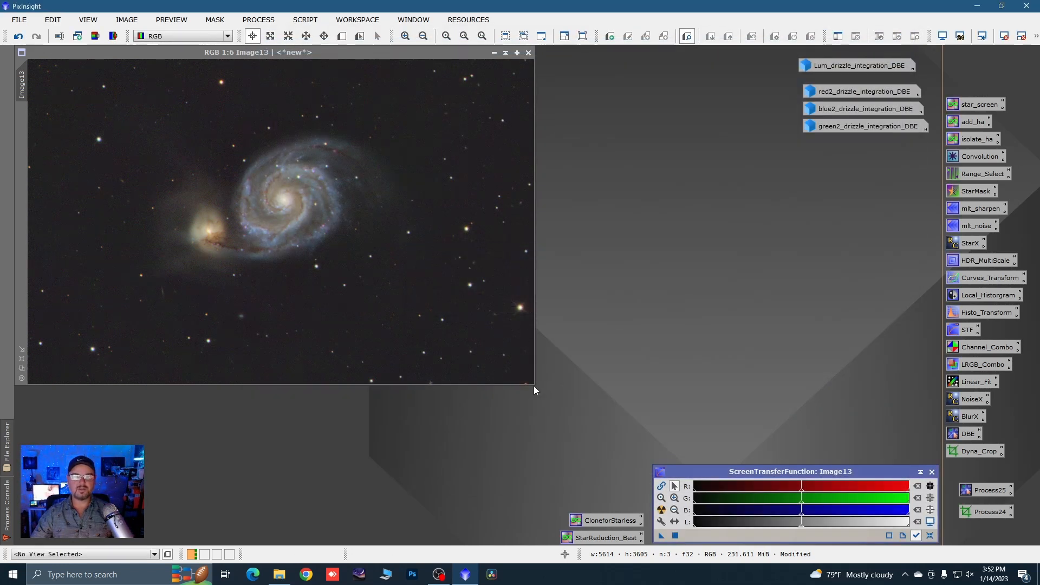
left_click_drag(534, 386, 612, 469)
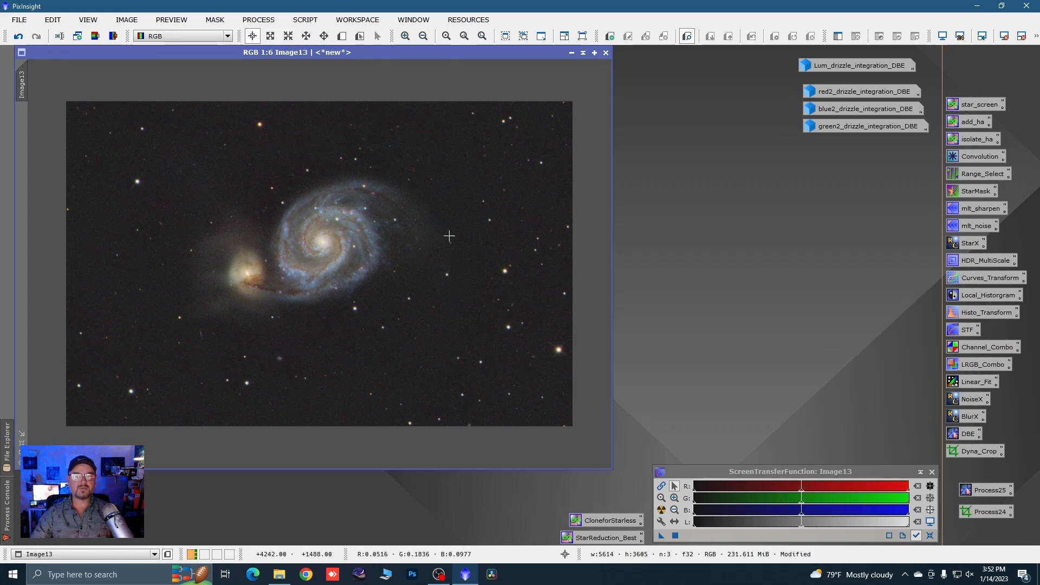
Step: Blur Image13 using Convolution with a StdDev of 10.0, checking it in the real-time preview, and close both windows
double_click(970, 156)
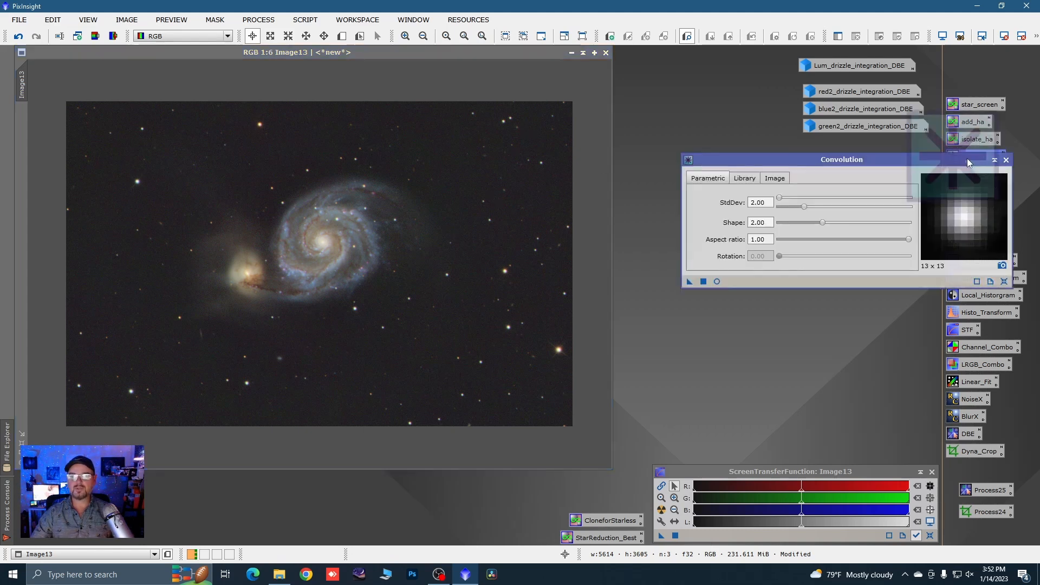
left_click(717, 281)
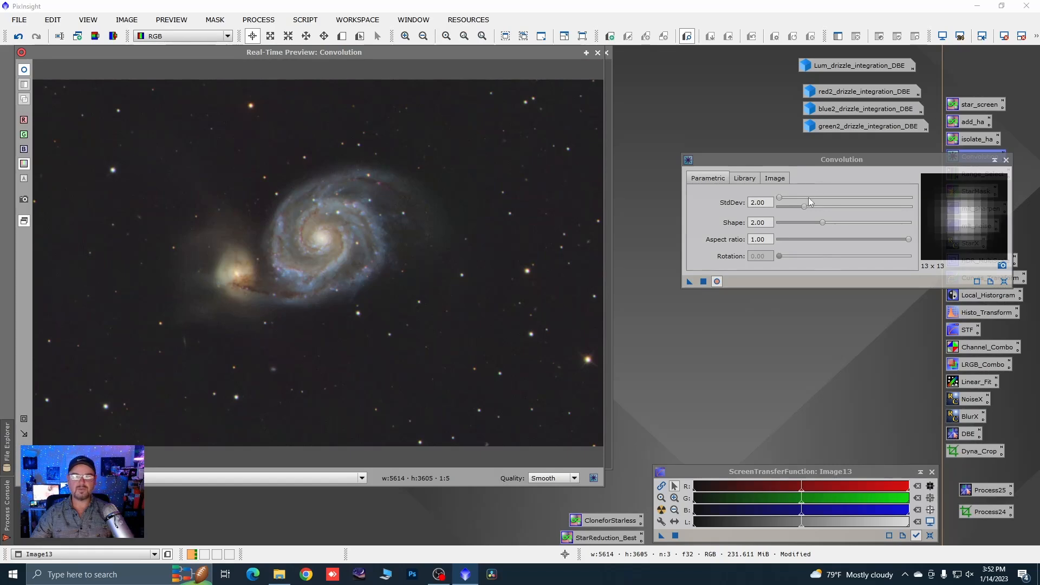
left_click_drag(804, 206, 913, 207)
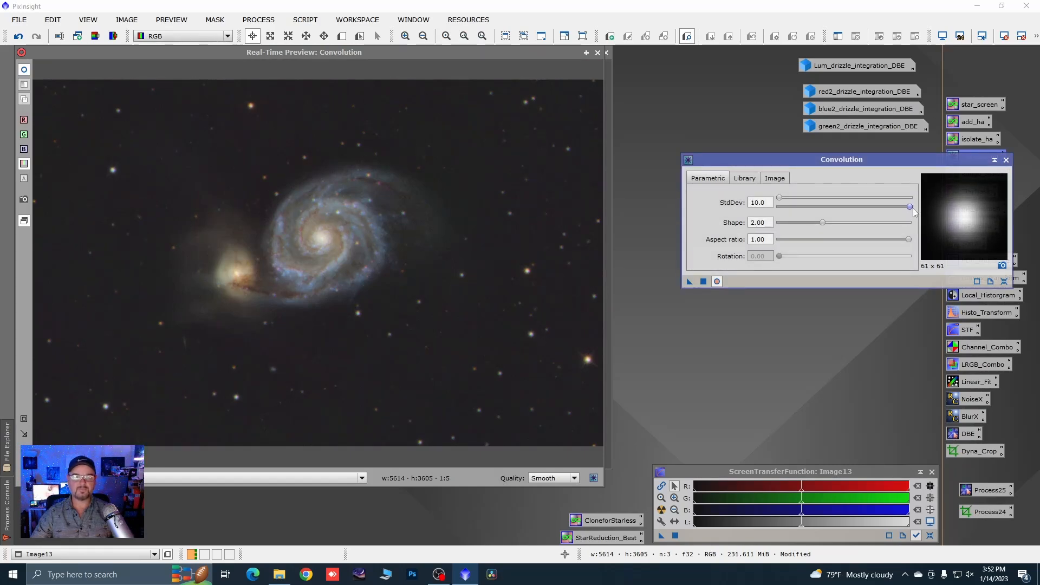
left_click(704, 282)
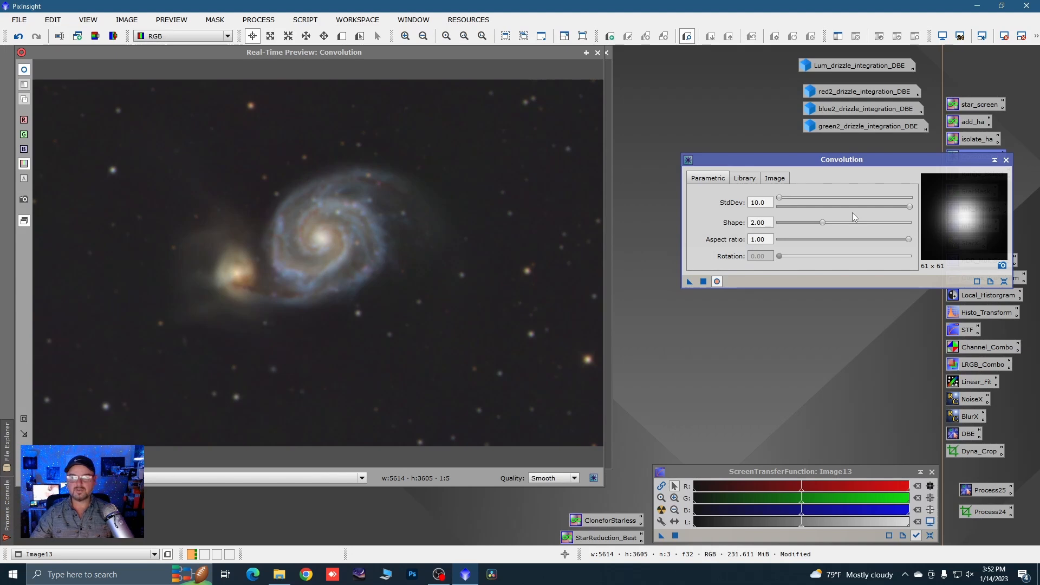
left_click(1007, 160)
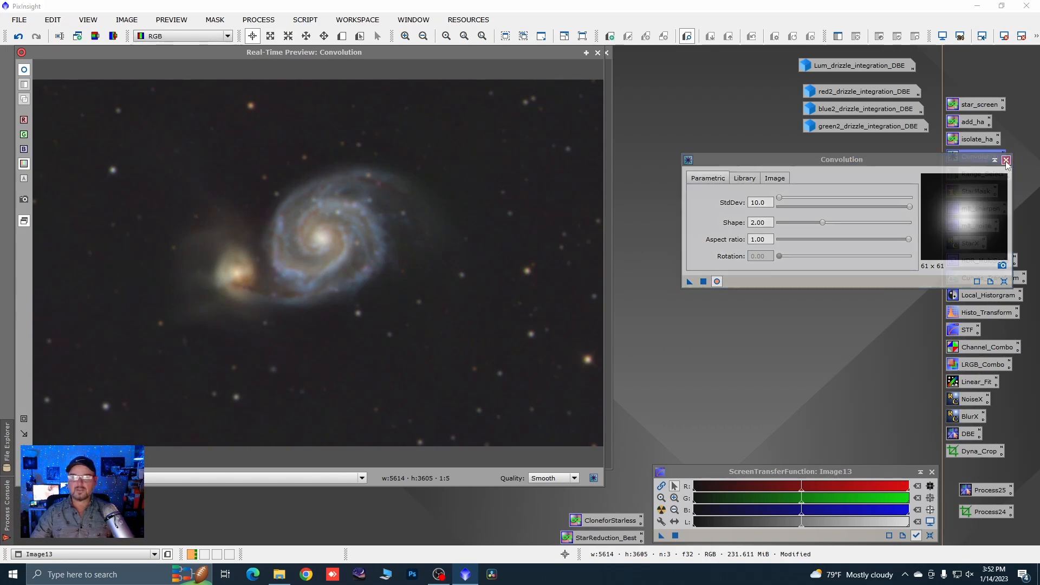
left_click(597, 53)
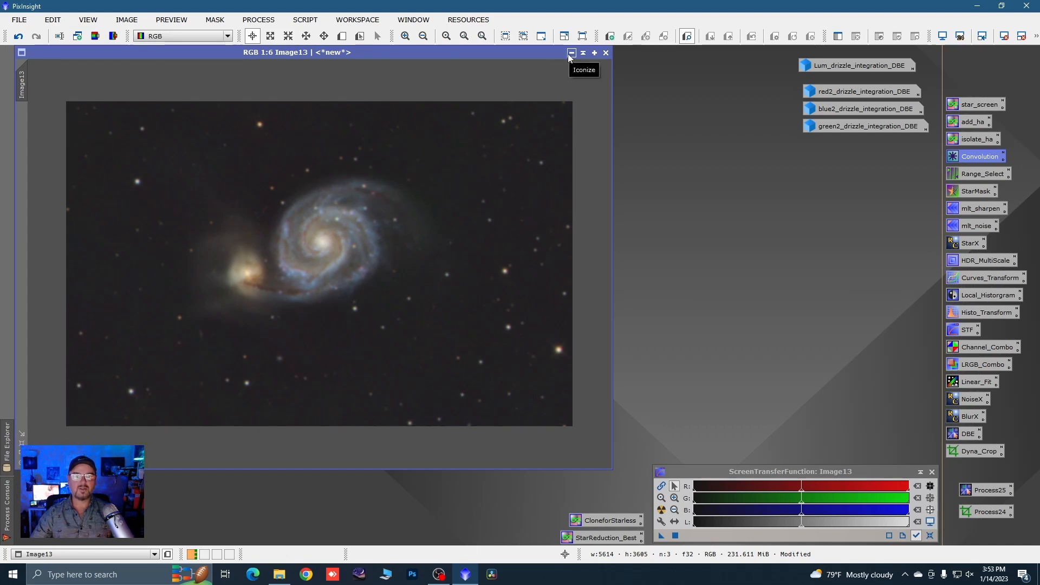
Step: Iconize Image13 and park its icon beside the CloneforStarless and StarReduction_Best icons
left_click_drag(350, 268, 492, 483)
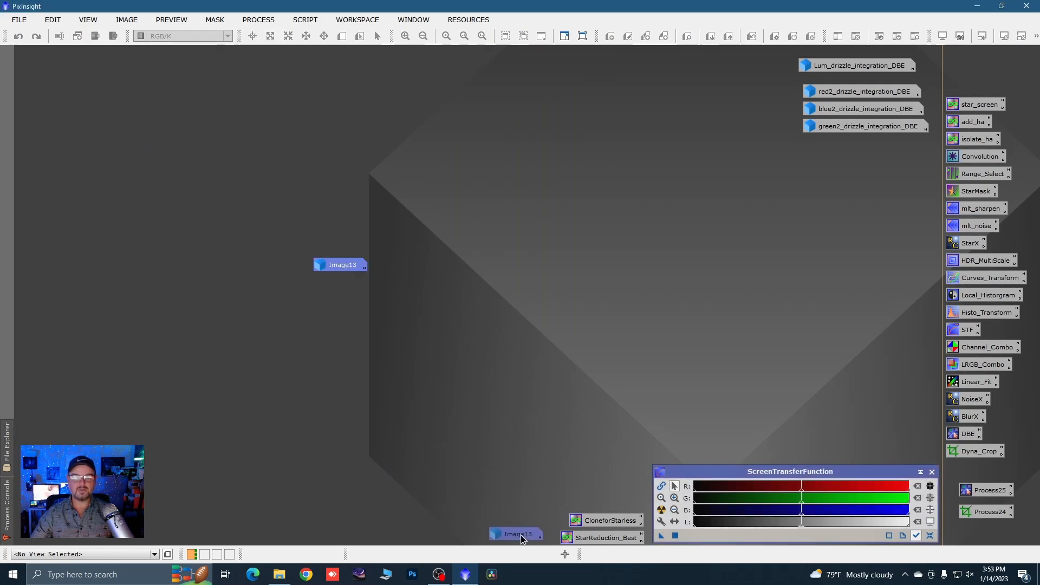
left_click_drag(521, 534, 87, 493)
left_click_drag(59, 539, 499, 530)
Step: Restore the Lum_drizzle_integration_DBE image and move its window to a clear part of the workspace
double_click(823, 66)
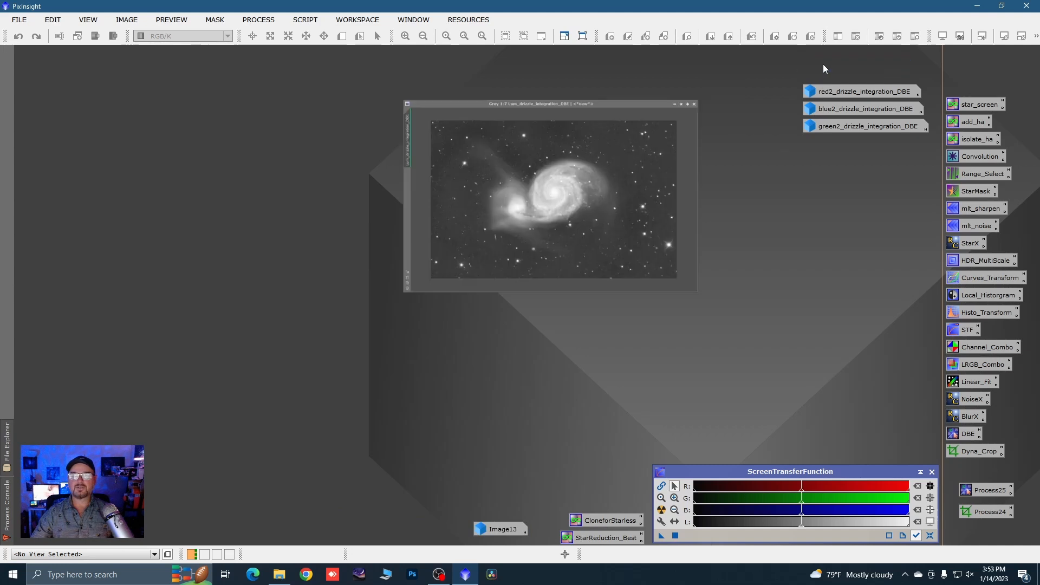
left_click_drag(398, 139, 361, 75)
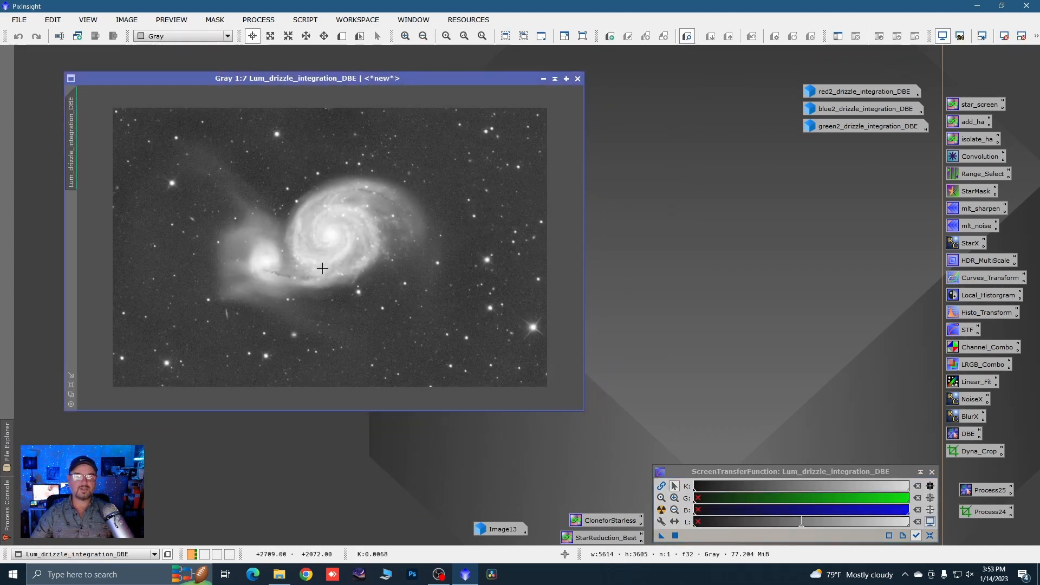
left_click_drag(323, 73, 328, 57)
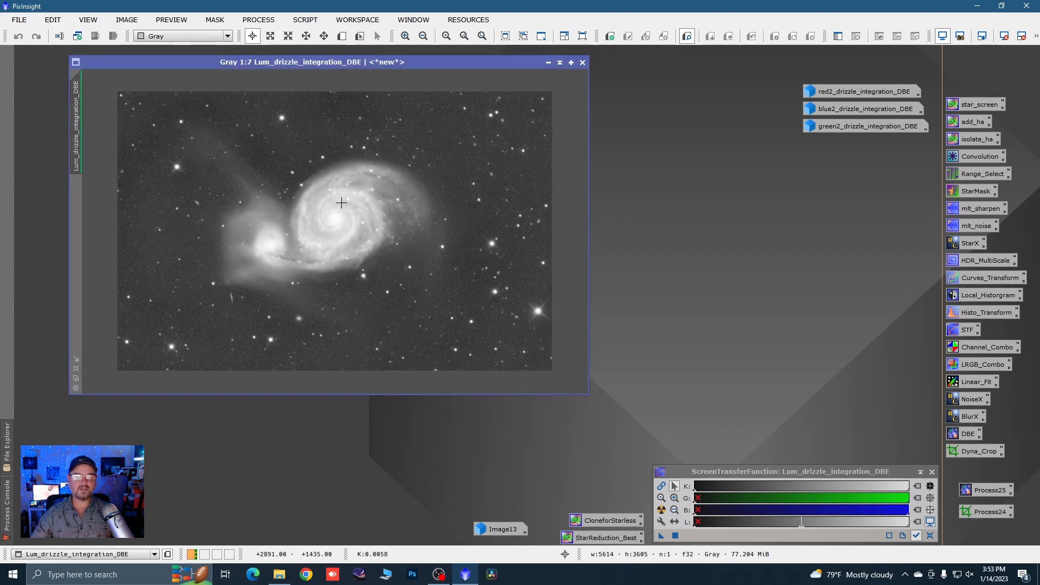
Step: Create a preview of about 1953 × 1519 px around the spiral galaxy, inspect it, and return to the full luminance image
left_click(342, 36)
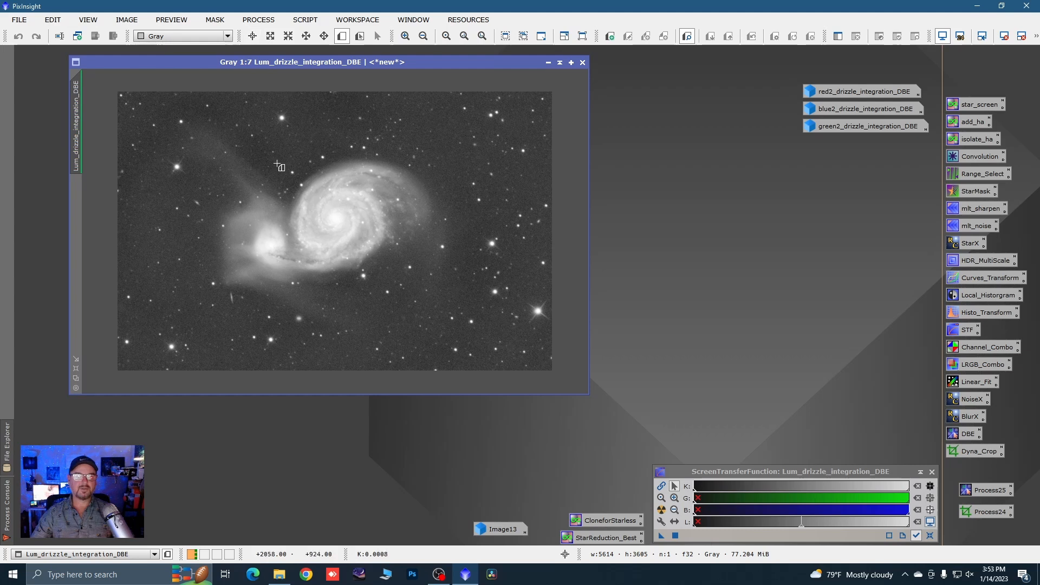
left_click_drag(272, 160, 423, 276)
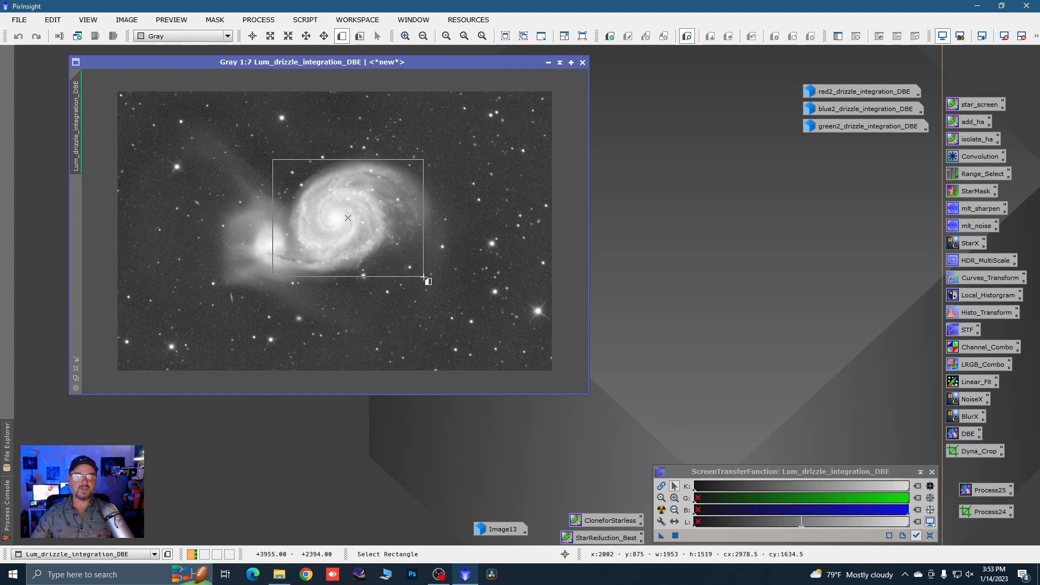
left_click(76, 198)
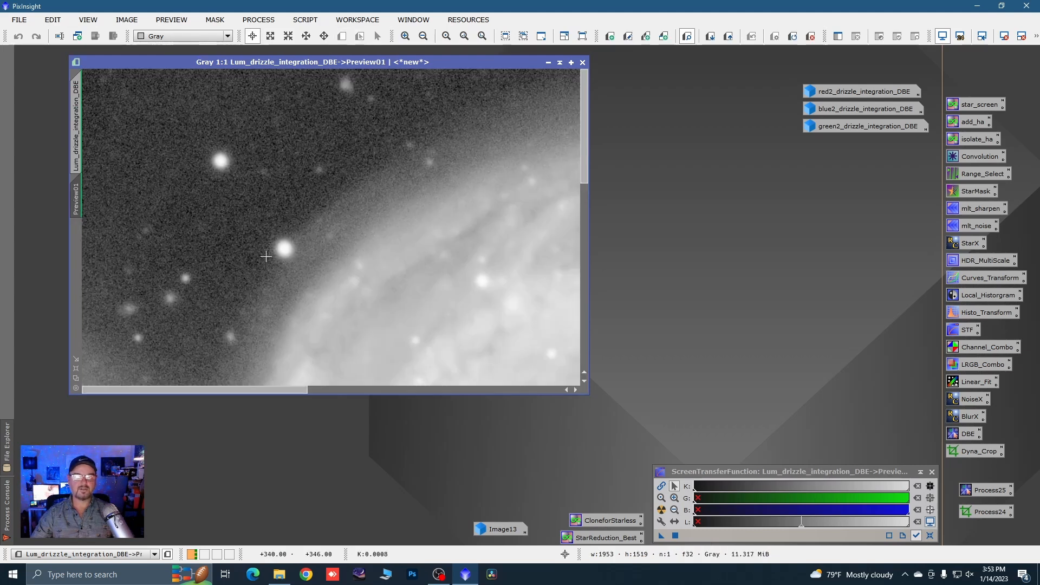
scroll(336, 249, "down", 2)
scroll(330, 261, "up", 1)
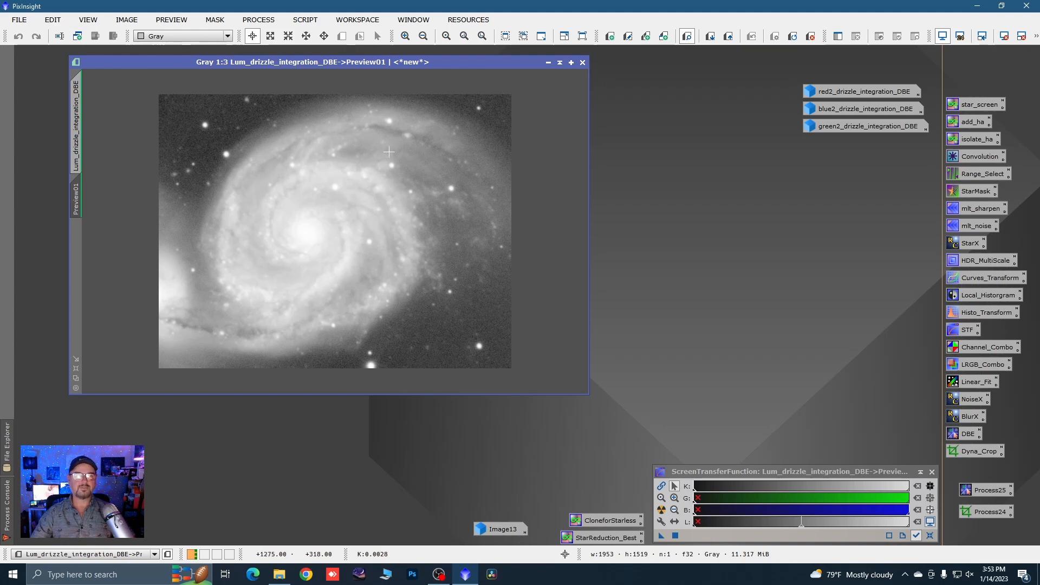
left_click(76, 144)
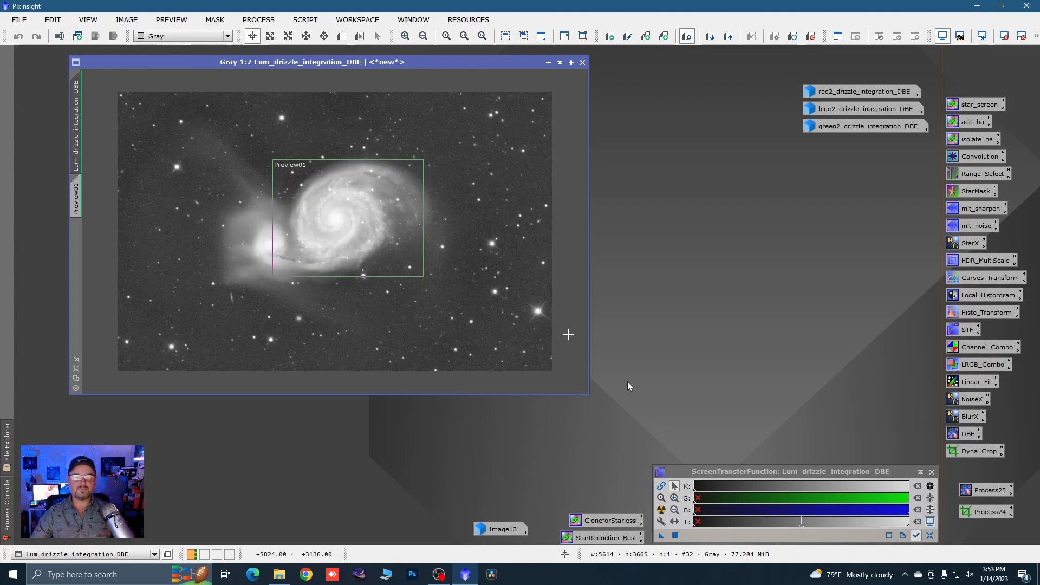
Step: Widen the ScreenTransferFunction window, magnify its sliders, and darken the luminance display by raising the K channel's midtones
left_click_drag(652, 498, 453, 486)
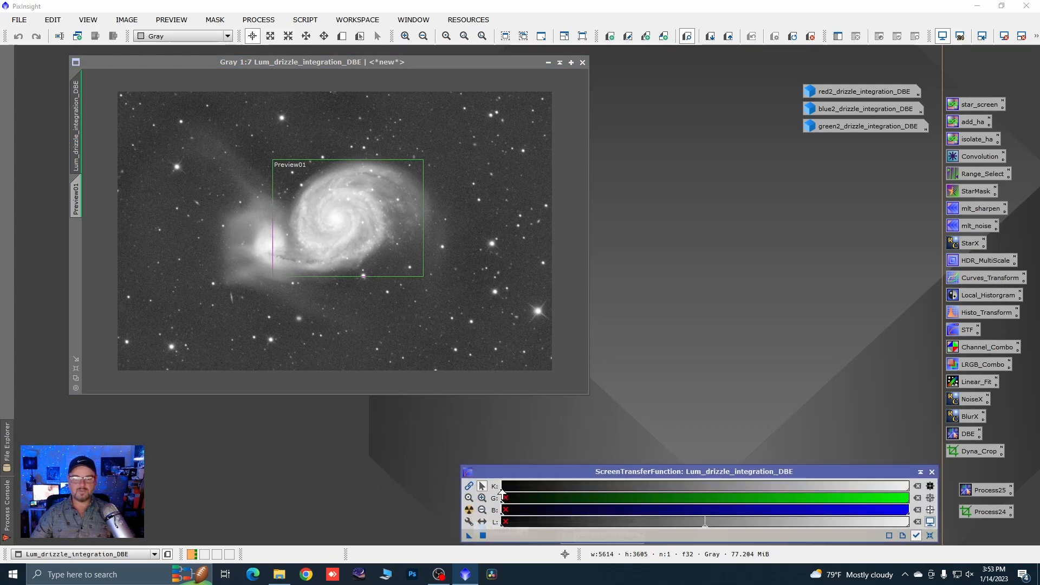
scroll(502, 494, "up", 10)
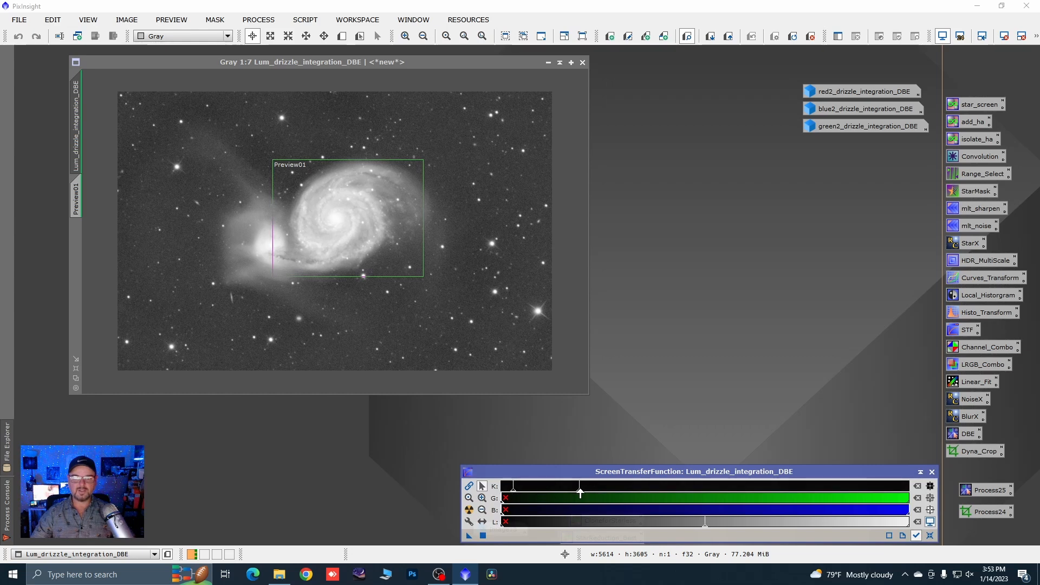
left_click_drag(579, 493, 735, 492)
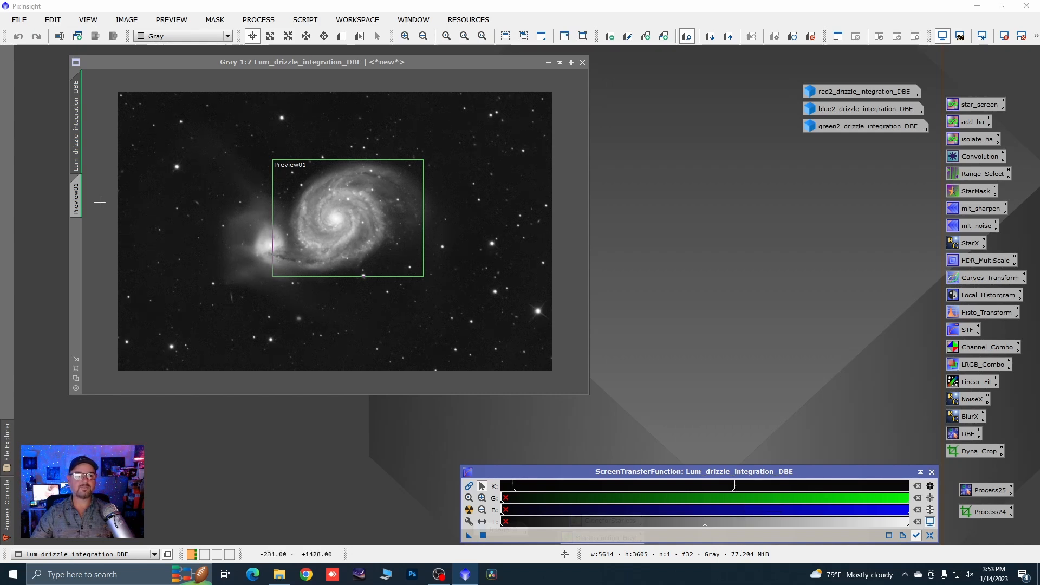
Step: Check the galaxy preview against the adjusted screen stretch and delete that preview
left_click(82, 198)
scroll(347, 246, "down", 2)
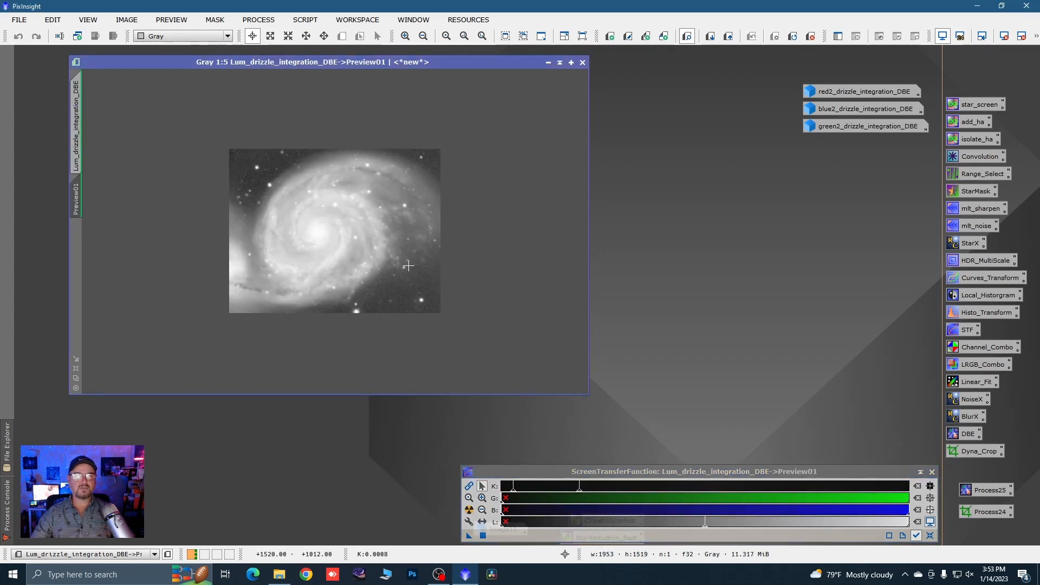
right_click(76, 198)
left_click(114, 301)
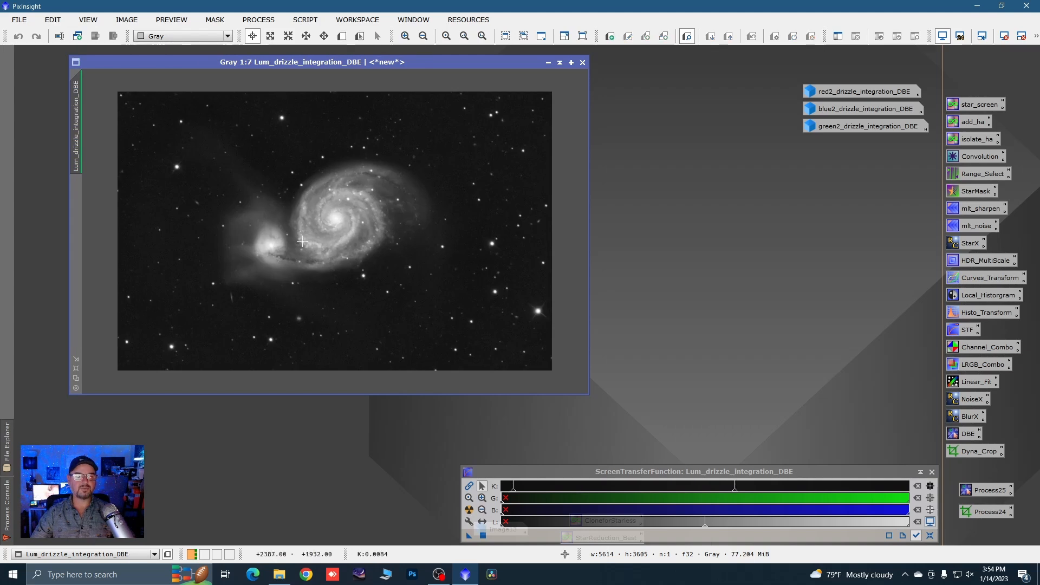
Step: Create a new preview of about 1652 × 1288 px around the spiral galaxy and display it whole
left_click(343, 37)
left_click_drag(277, 162, 402, 260)
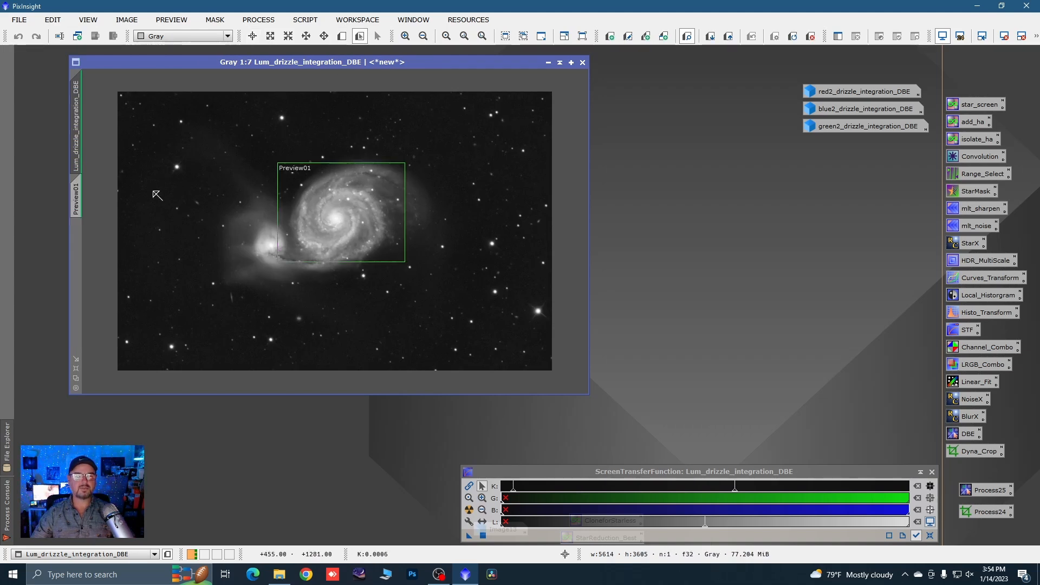
left_click(77, 198)
scroll(212, 206, "down", 3)
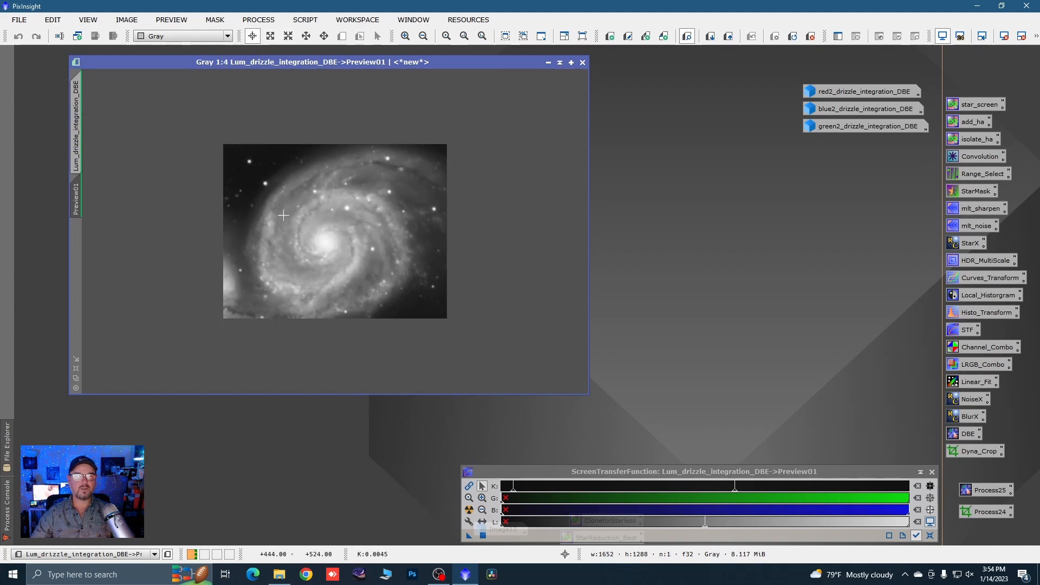
Step: Apply BlurXTerminator to the galaxy preview with AI version 2, Luminance Only enabled, Adjust Star Halos at 0.00 and Sharpen Nonstellar at 0.90
scroll(283, 216, "up", 1)
scroll(284, 216, "down", 1)
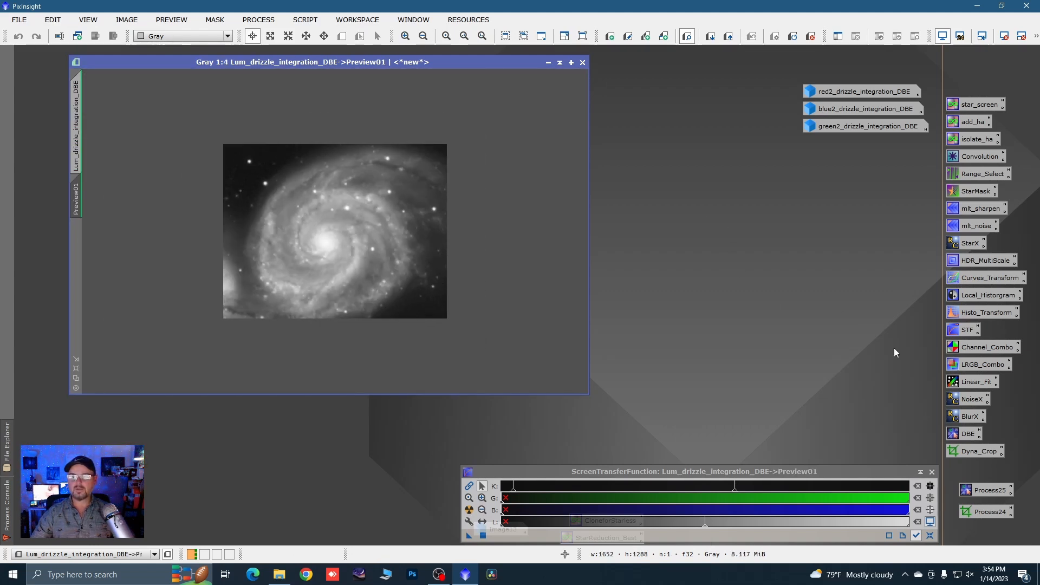
left_click(966, 420)
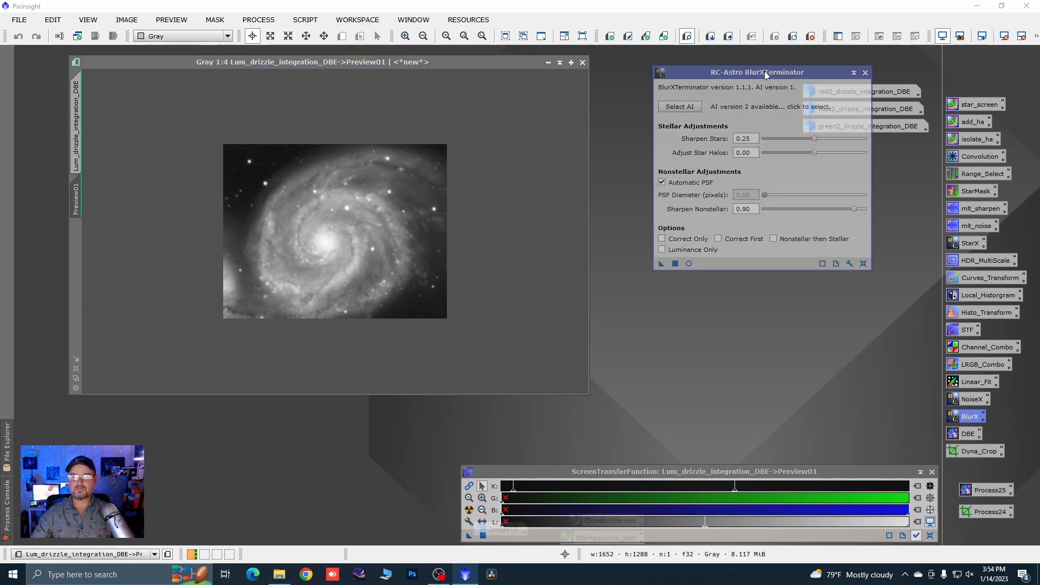
left_click_drag(764, 70, 792, 79)
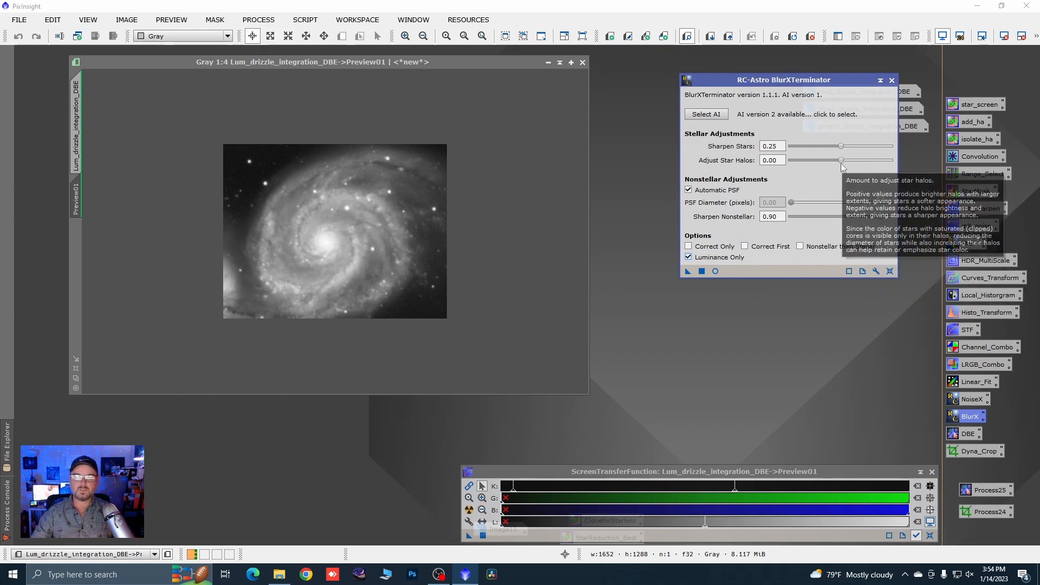
left_click_drag(842, 162, 839, 166)
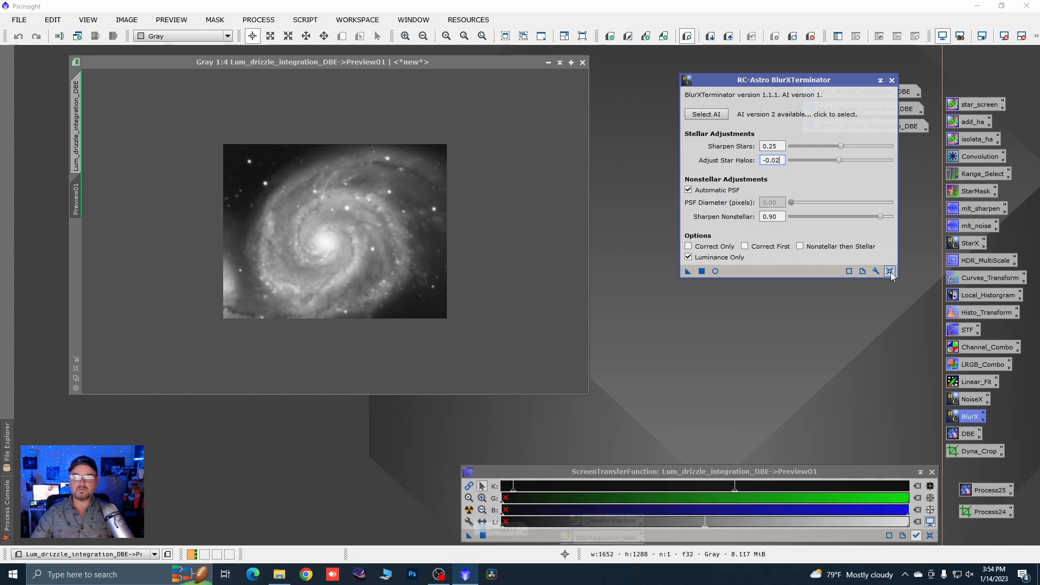
left_click(715, 271)
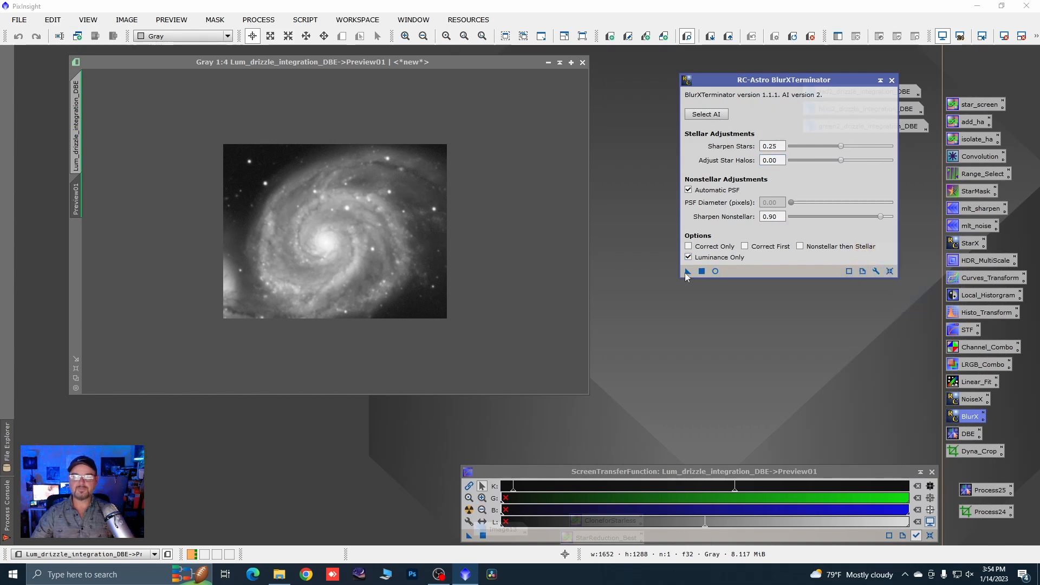
left_click_drag(688, 271, 535, 305)
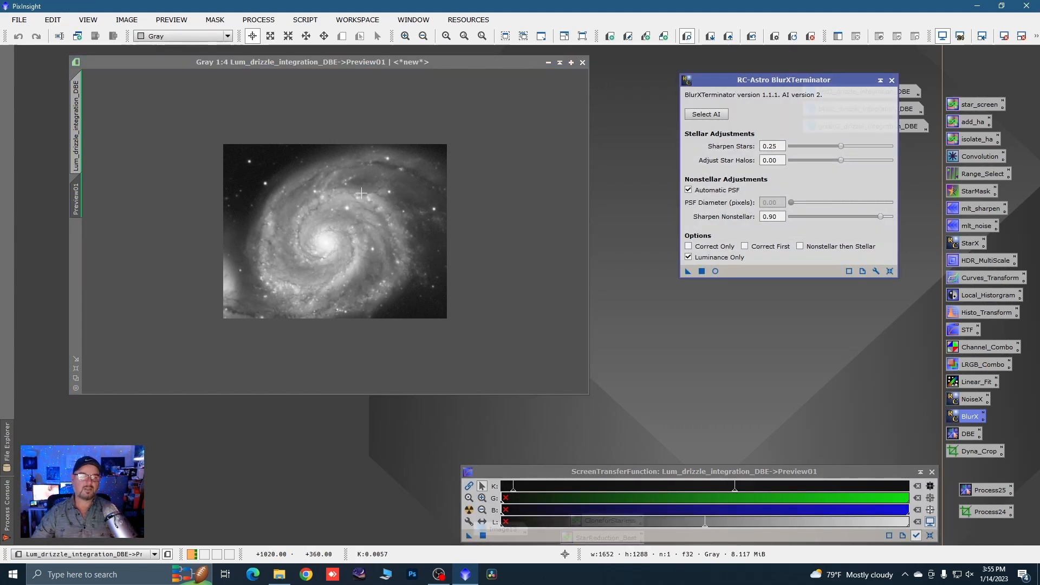
scroll(361, 194, "up", 1)
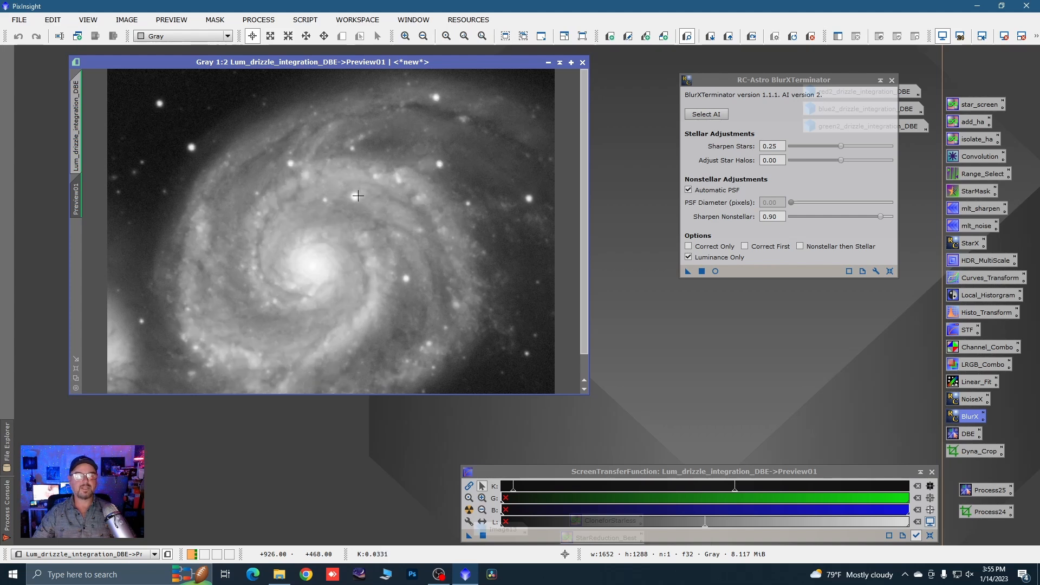
Step: Apply the same BlurXTerminator sharpening to the full luminance image and delete its galaxy preview
left_click(77, 125)
left_click(686, 274)
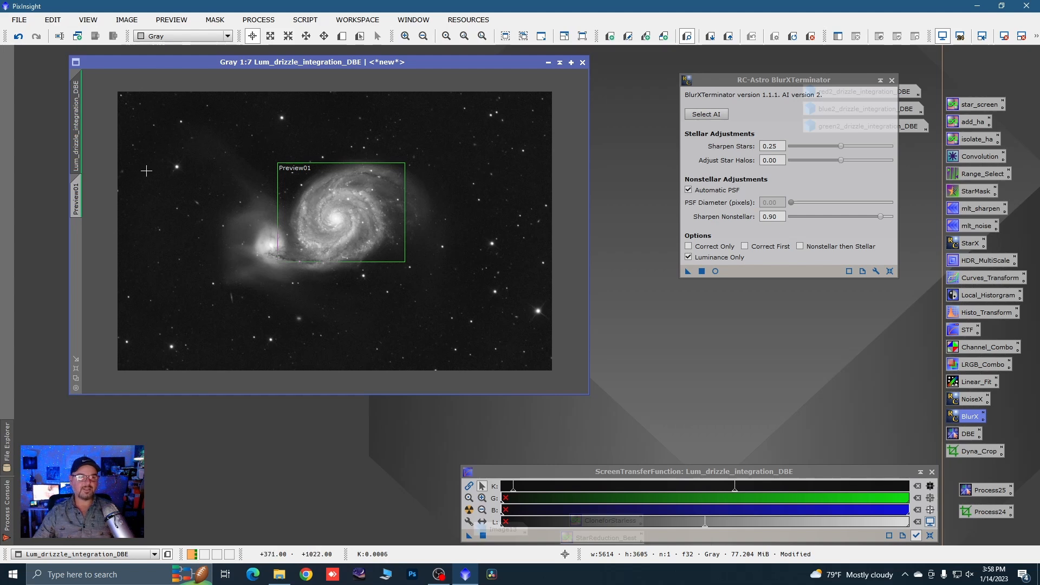
right_click(76, 198)
left_click(119, 298)
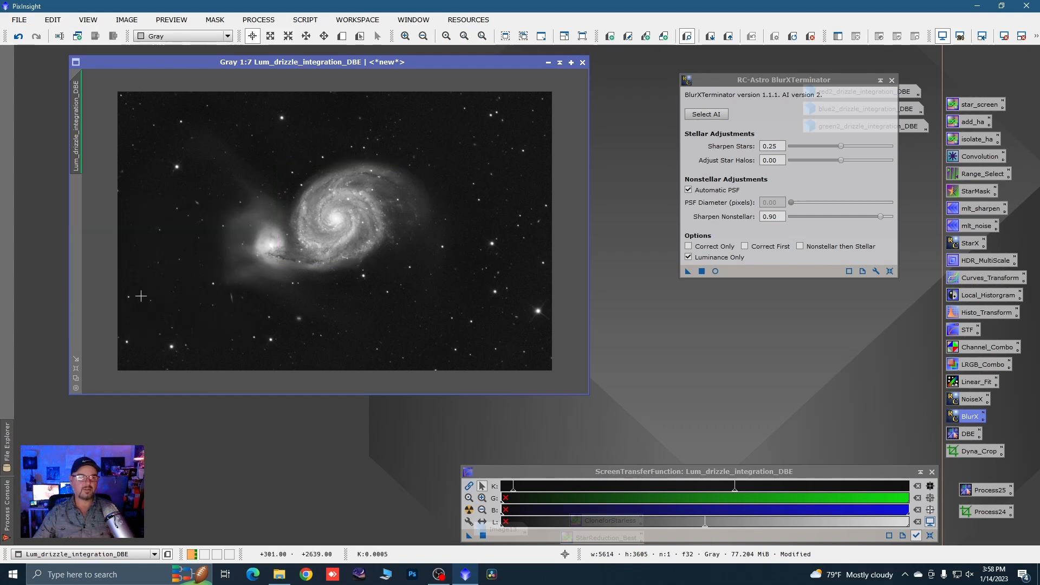
Step: Reset the ScreenTransferFunction, narrow its window, and auto-stretch the display of the luminance image
left_click(342, 37)
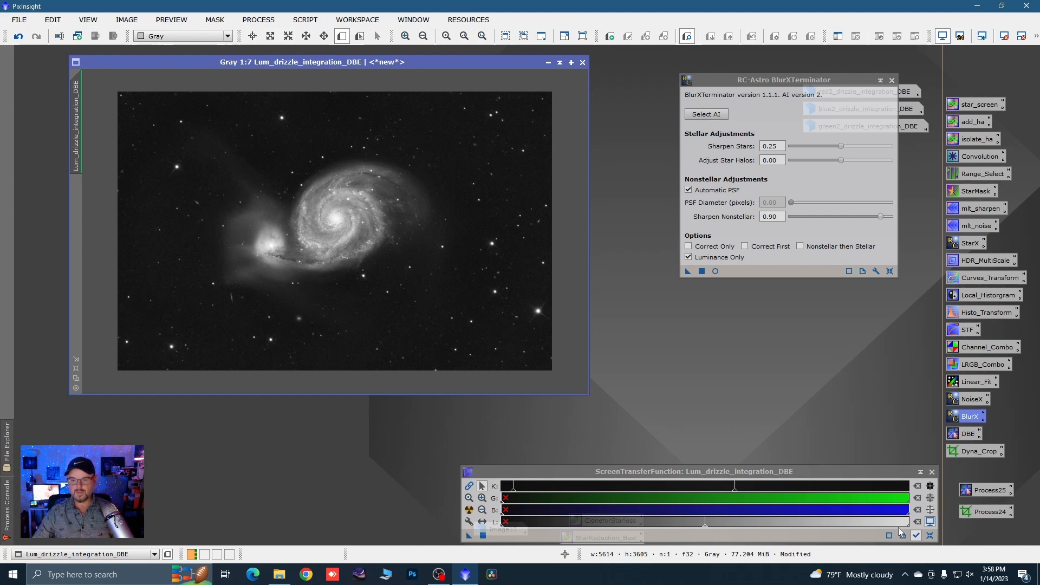
left_click(930, 535)
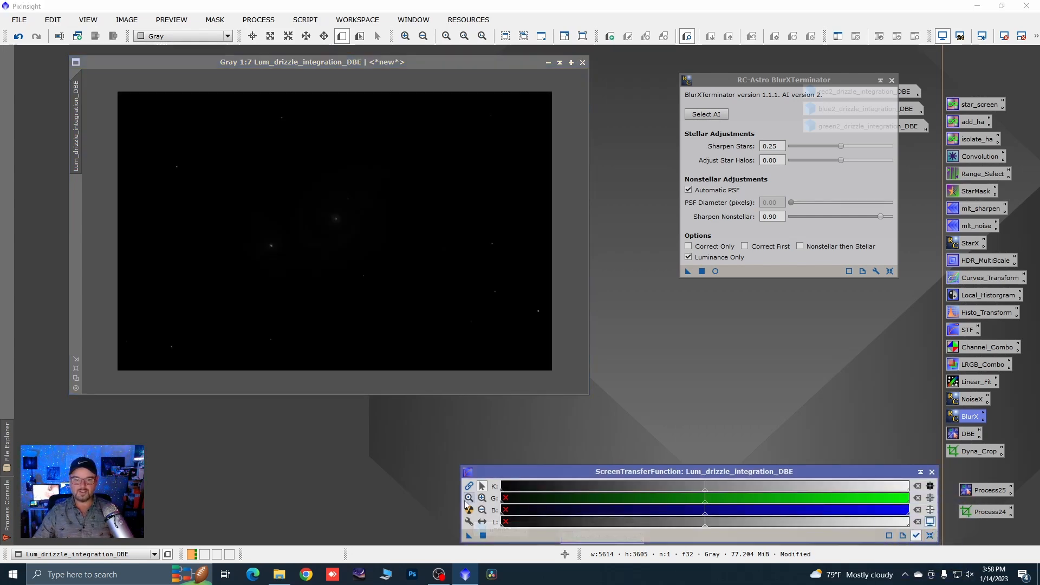
left_click_drag(459, 502, 653, 501)
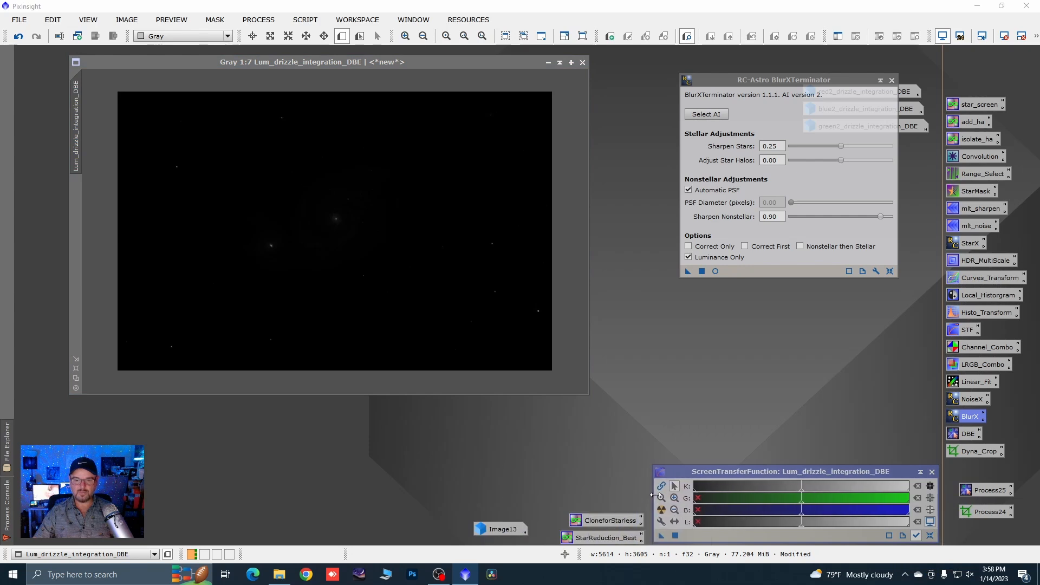
left_click(661, 510)
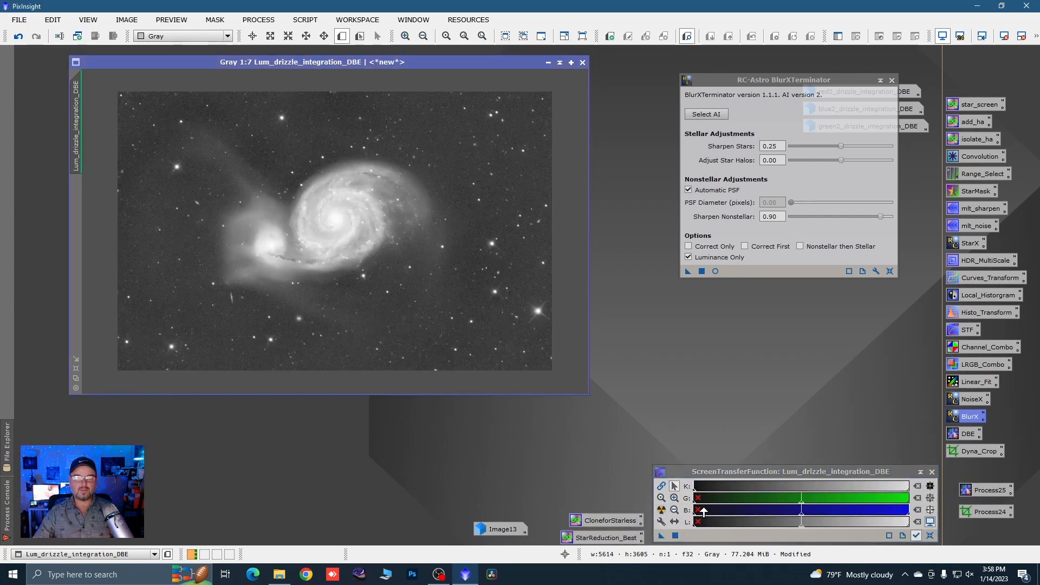
Step: Create and display a preview of about 1771 × 1022 px covering the faint haze above the companion galaxy and part of the spiral
left_click(342, 35)
left_click_drag(224, 144, 361, 222)
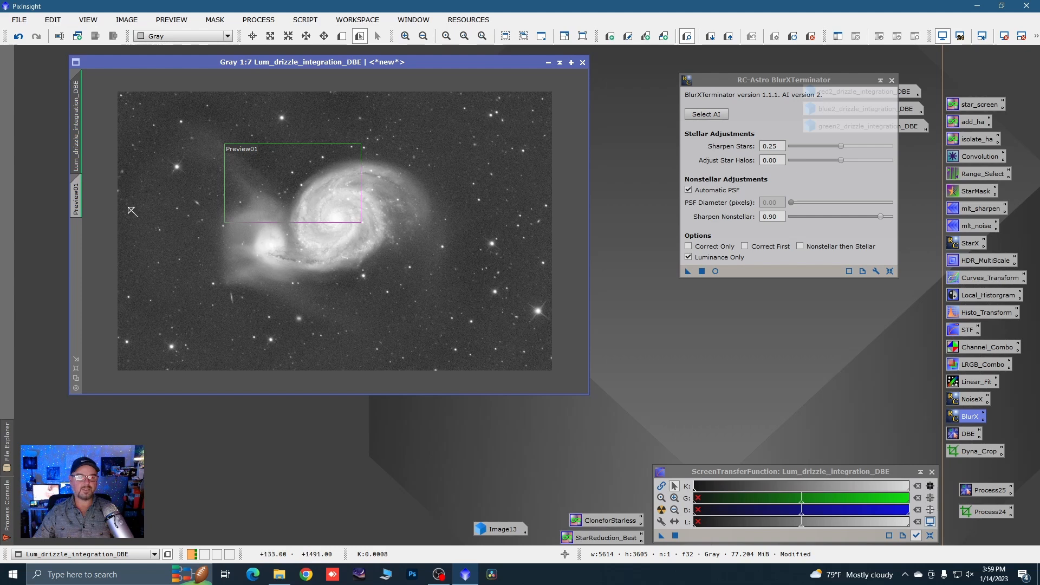
left_click(76, 199)
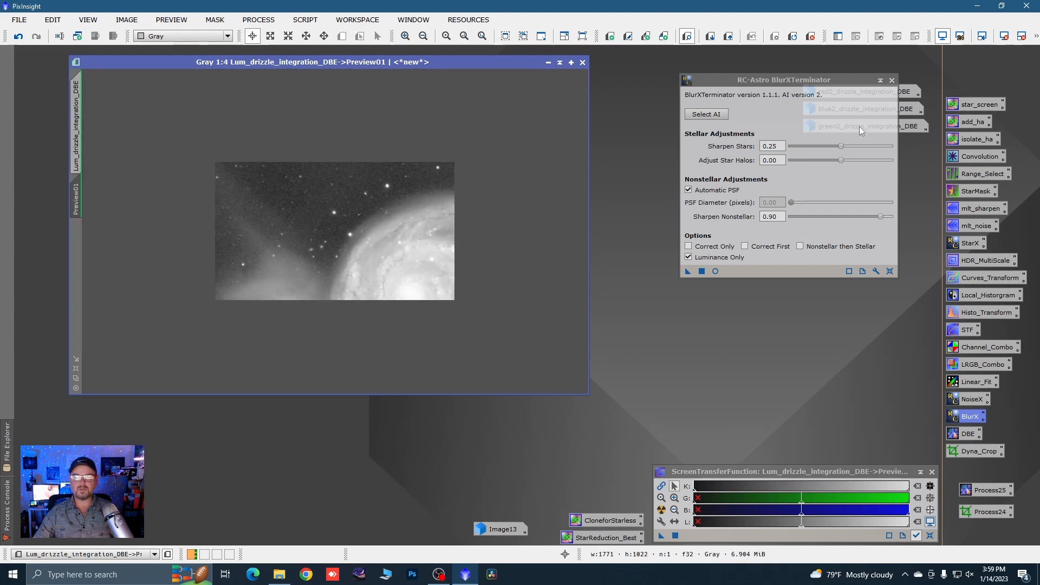
Step: Replace BlurXTerminator with NoiseXTerminator, set Detail to 0.31 with Denoise at 0.90, and apply it to the preview
left_click(893, 80)
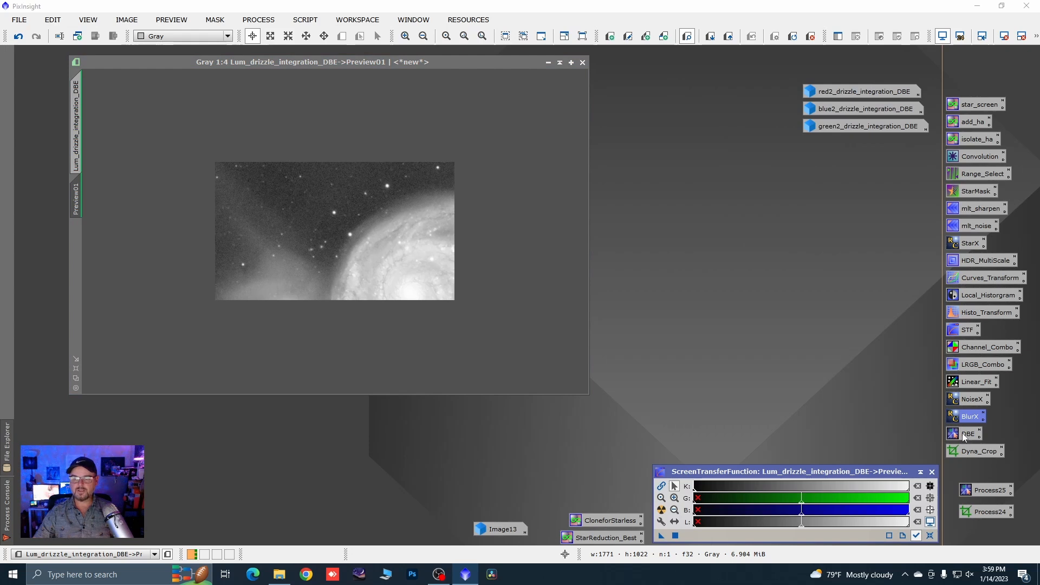
double_click(970, 399)
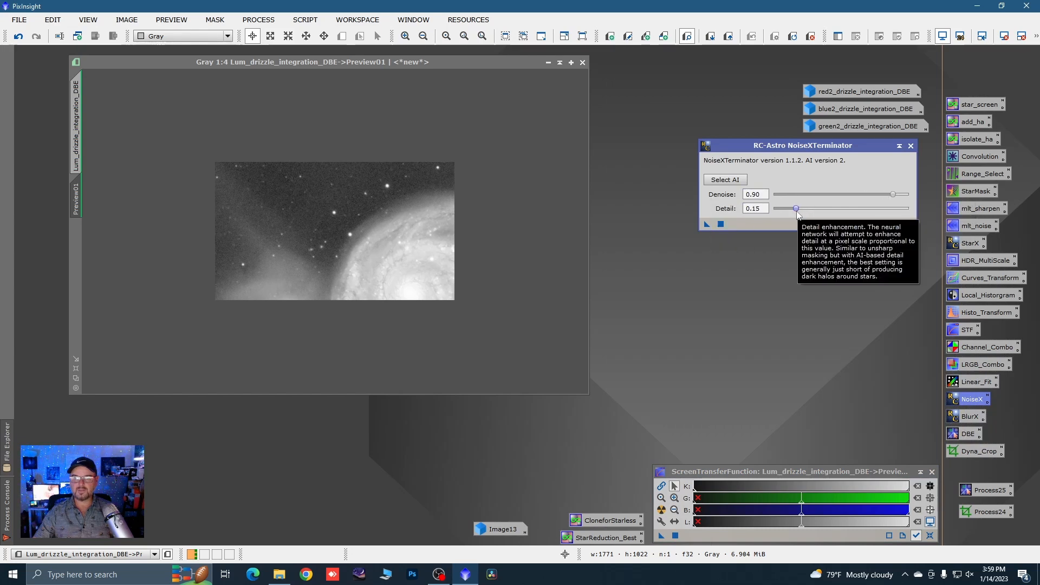
left_click_drag(796, 213, 817, 211)
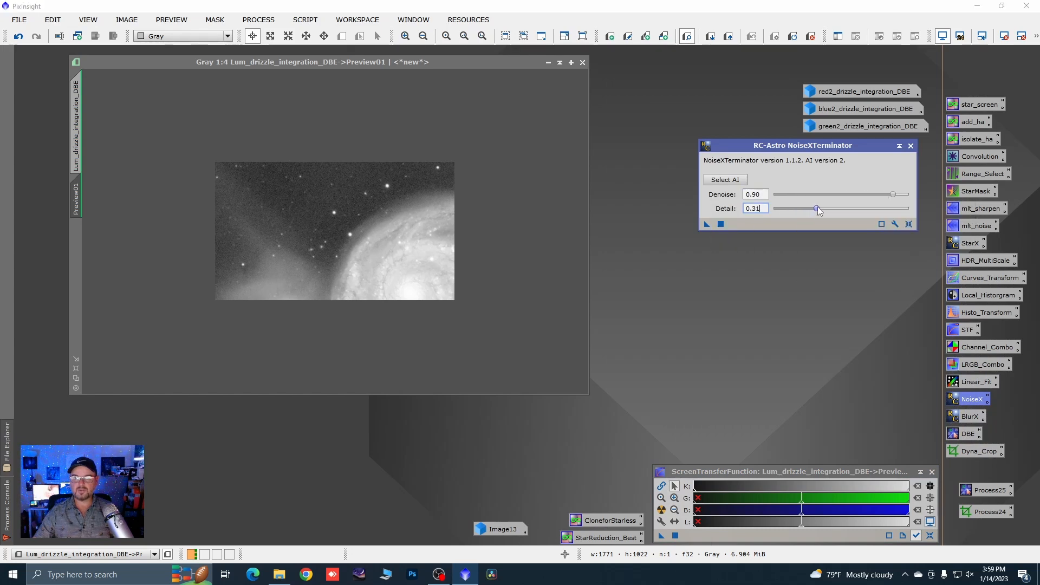
left_click_drag(707, 226, 402, 261)
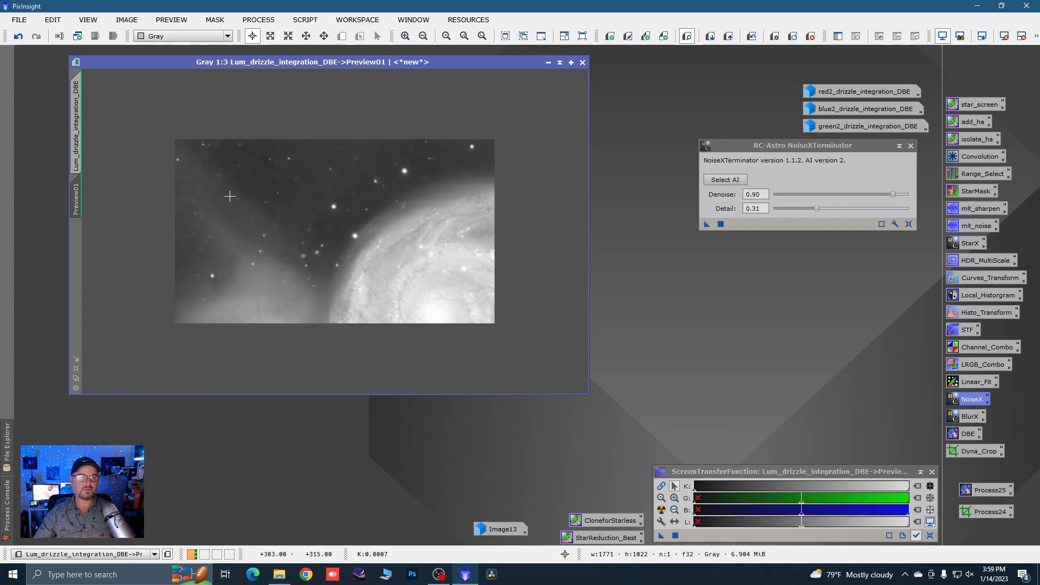
Step: Apply the same NoiseXTerminator settings to the full luminance image, close the process, and delete the preview
left_click(76, 123)
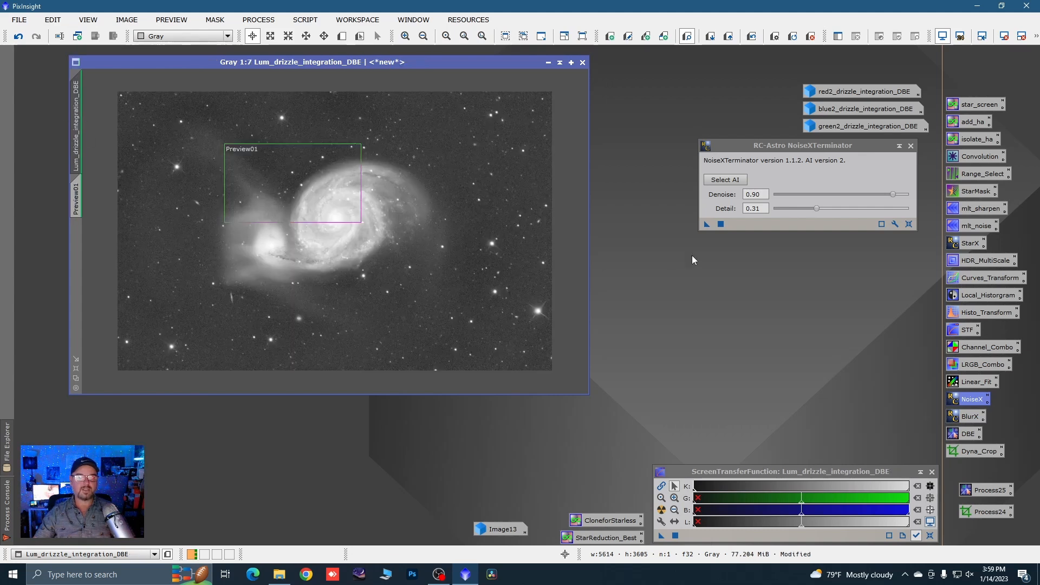
left_click(708, 225)
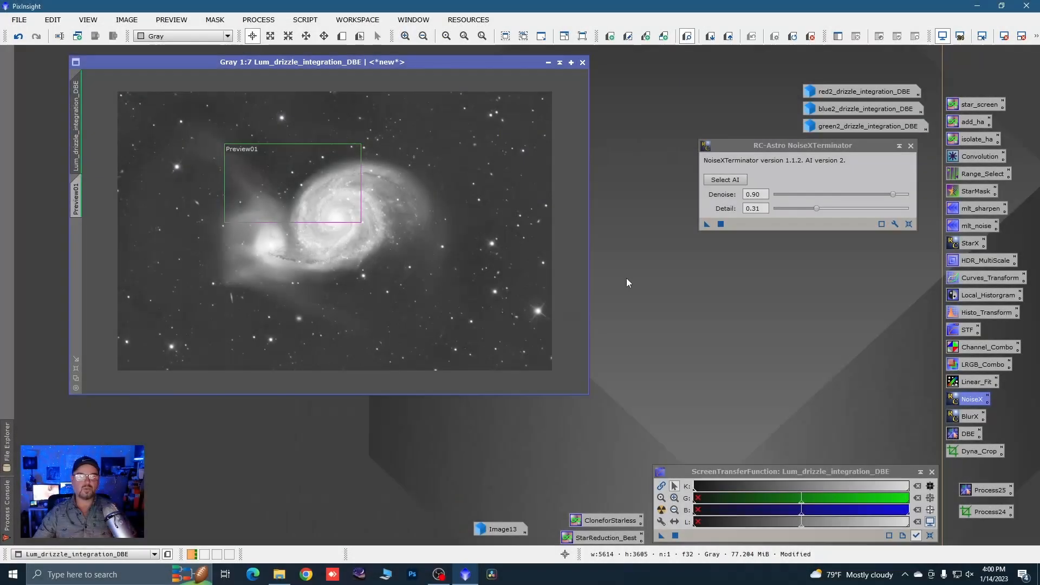
left_click(912, 145)
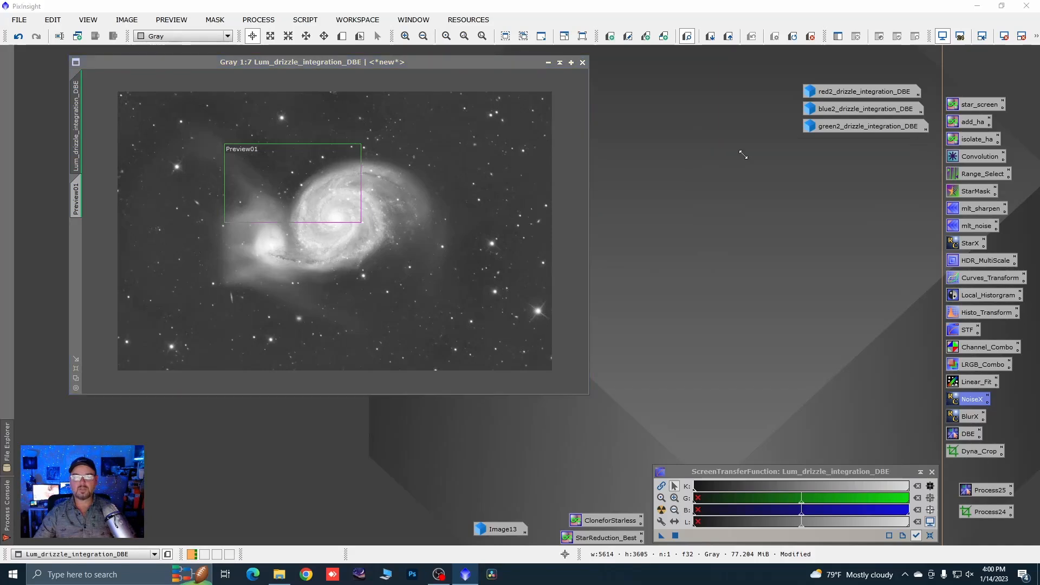
right_click(79, 190)
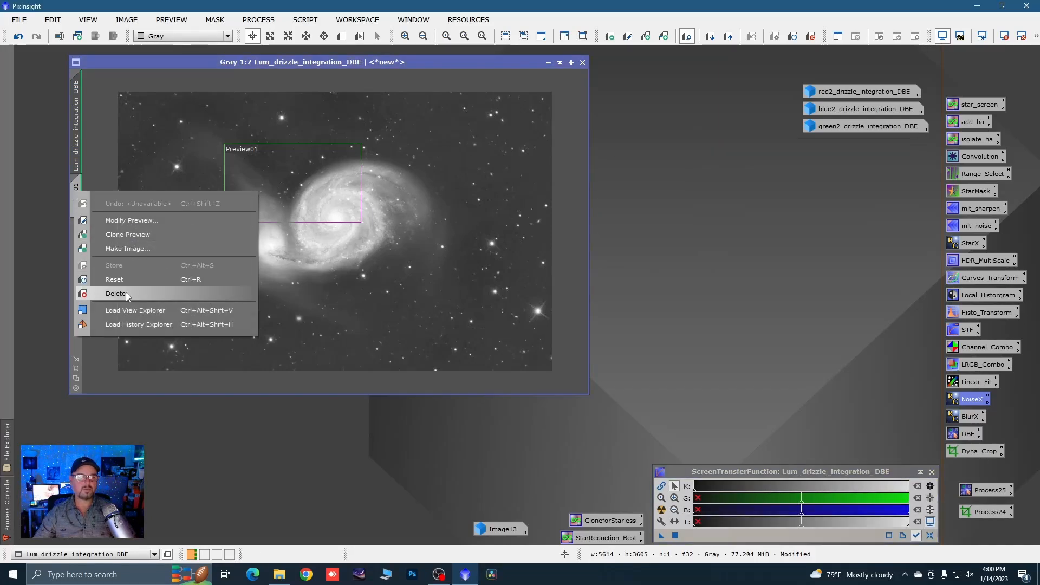
left_click(125, 291)
Step: Inspect the denoised luminance image around the spiral galaxy and turn off its screen stretch
left_click_drag(227, 65, 208, 66)
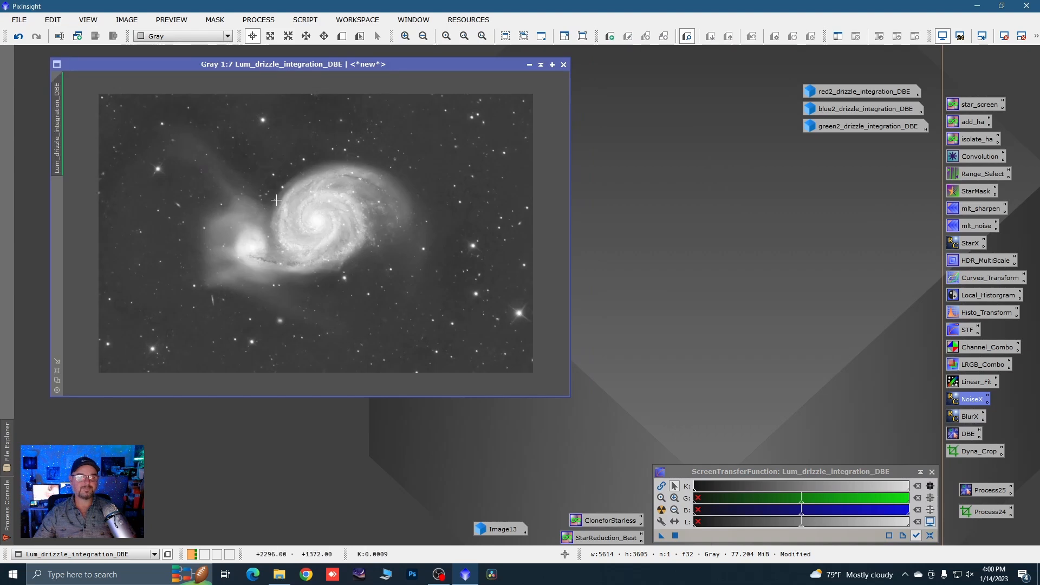
scroll(276, 200, "up", 4)
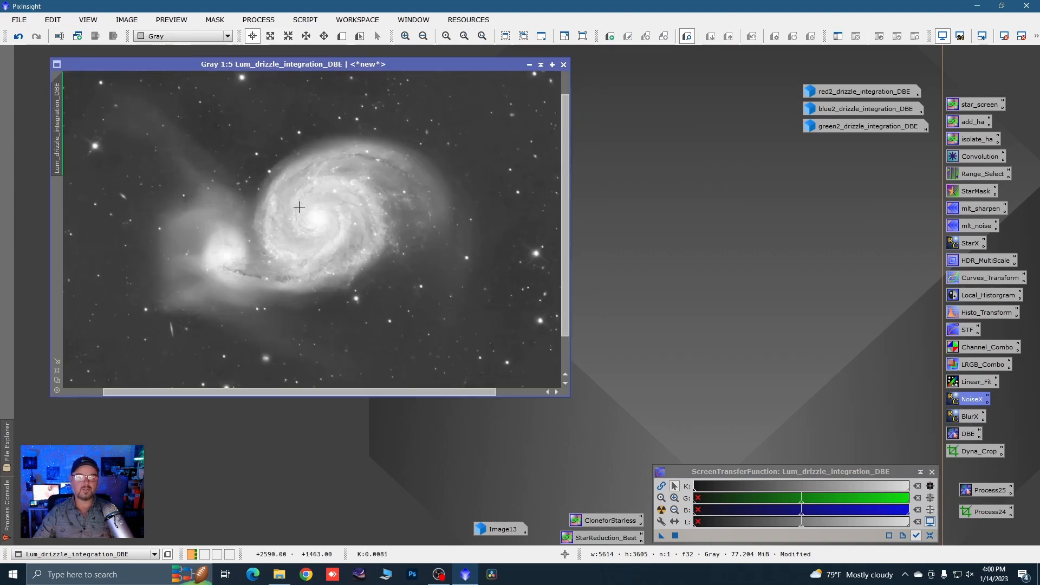
scroll(348, 237, "down", 4)
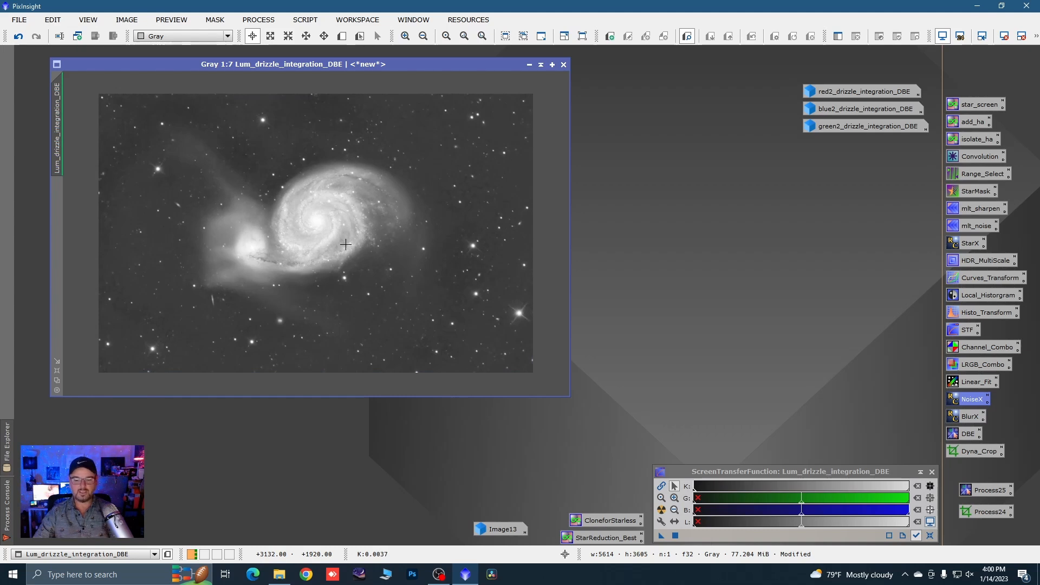
key("ctrl+F12")
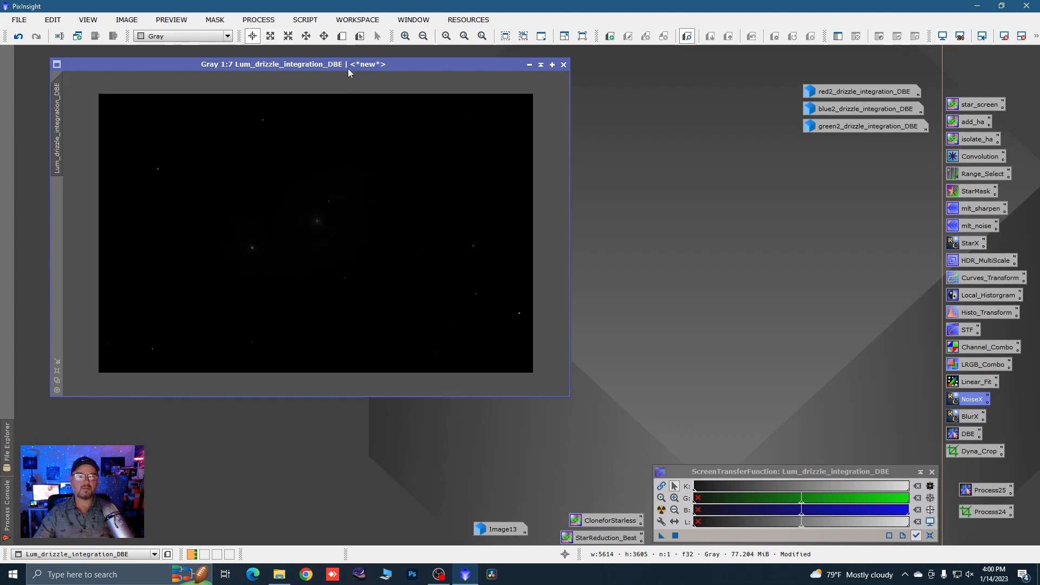
left_click_drag(332, 67, 322, 69)
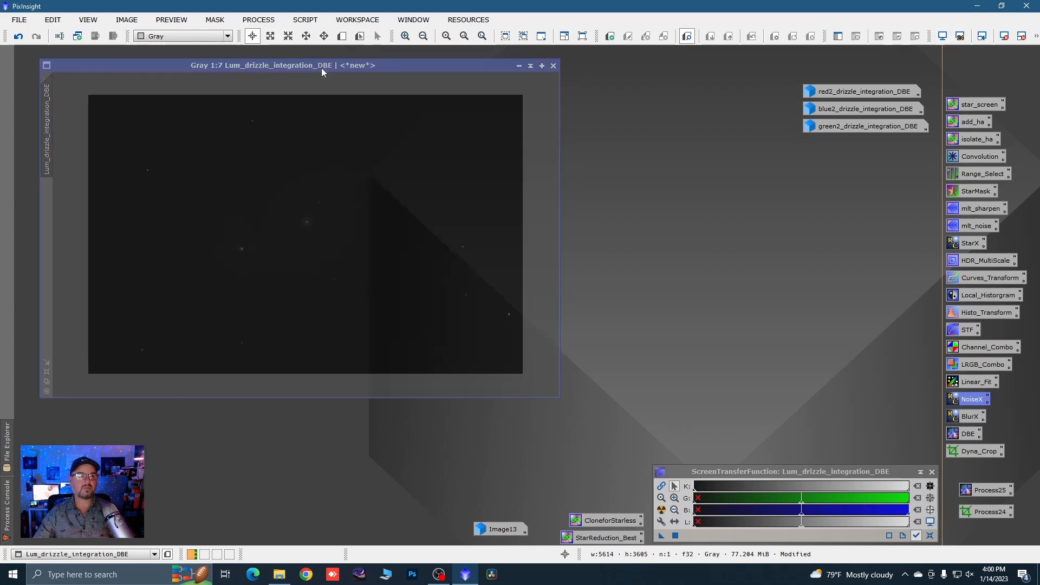
Step: Open the GeneralisedHyperbolicStretch script, target Lum_drizzle_integration_DBE, and accept removing that view's screen transfer function
left_click(305, 20)
mouse_move(428, 186)
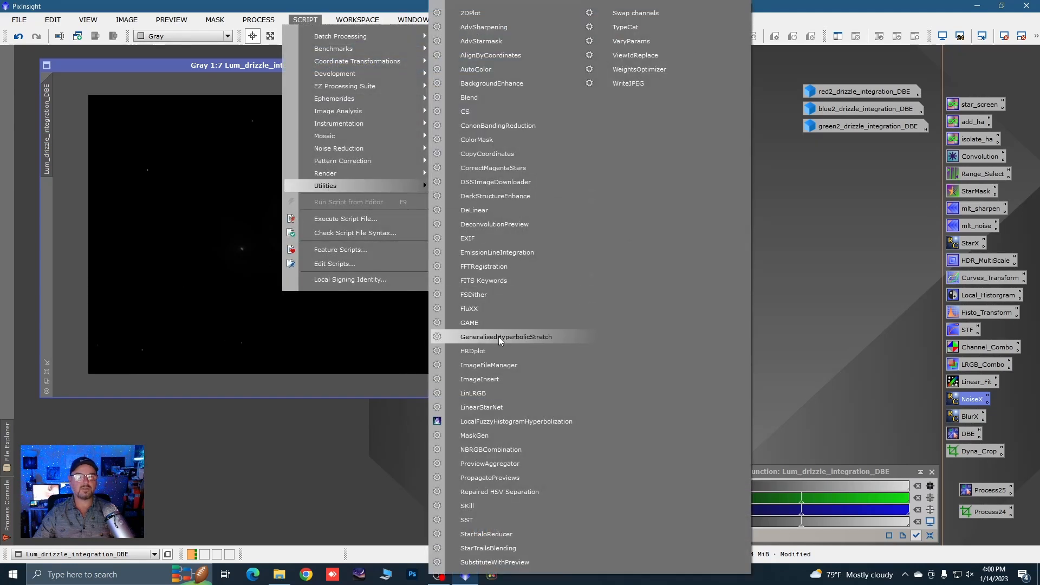
left_click(471, 336)
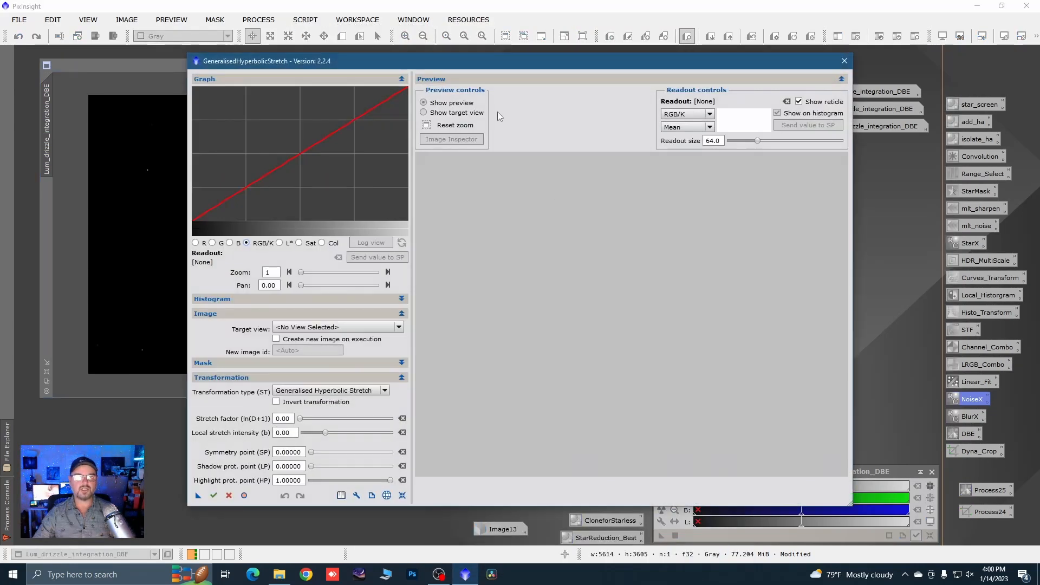
left_click_drag(477, 67, 465, 64)
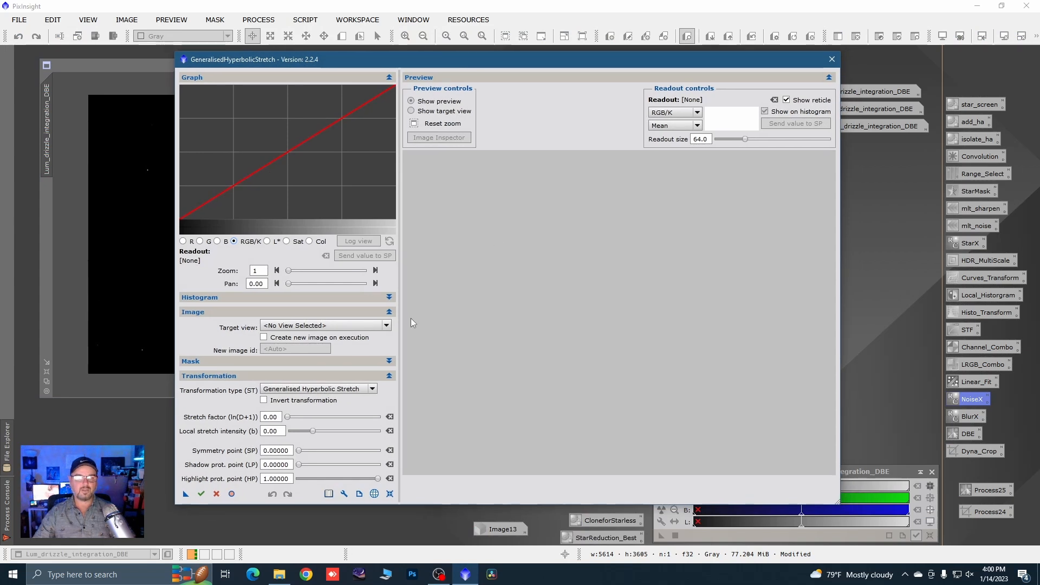
left_click(386, 326)
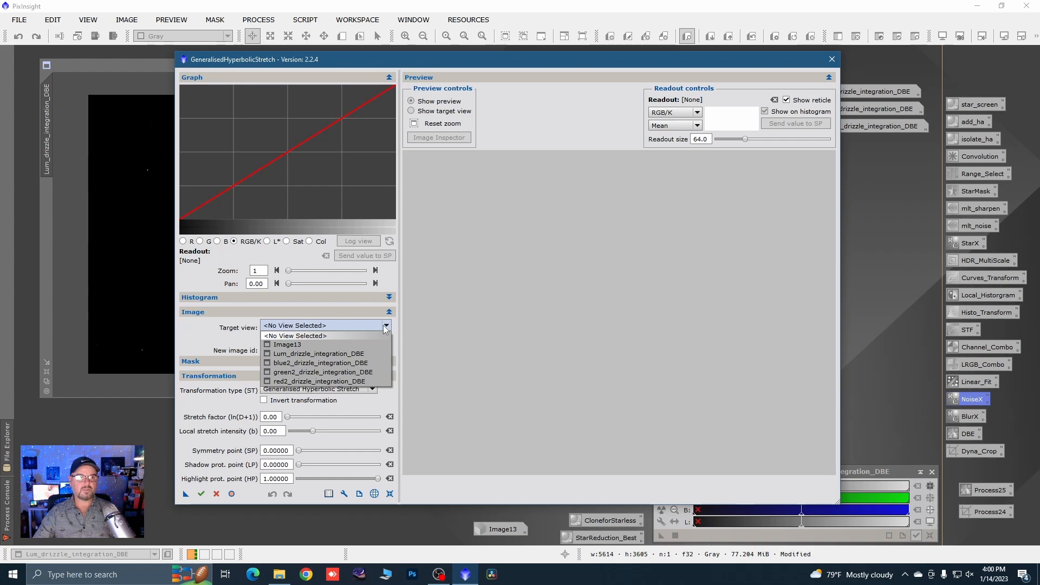
left_click(336, 354)
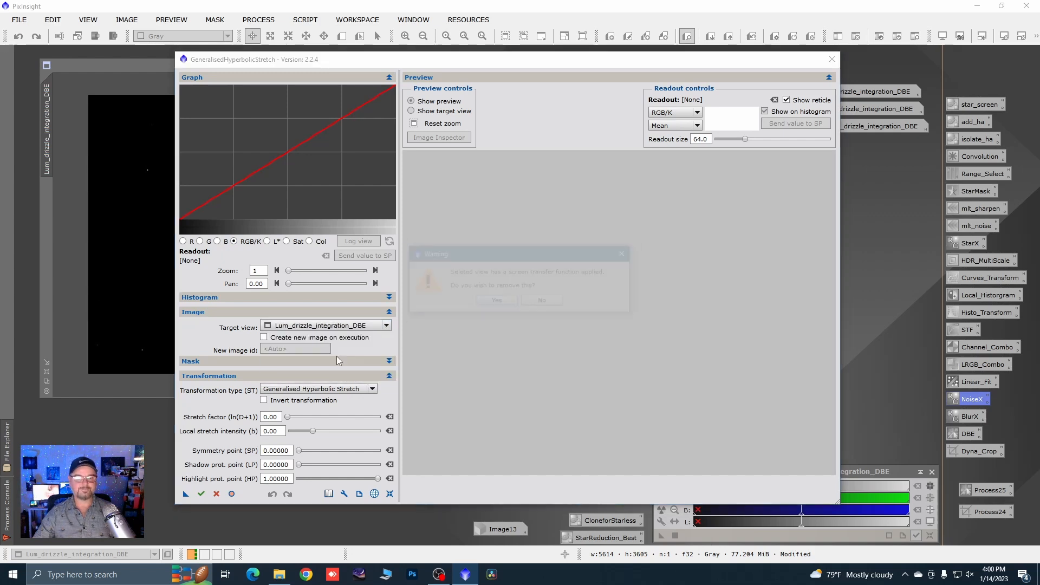
left_click(496, 302)
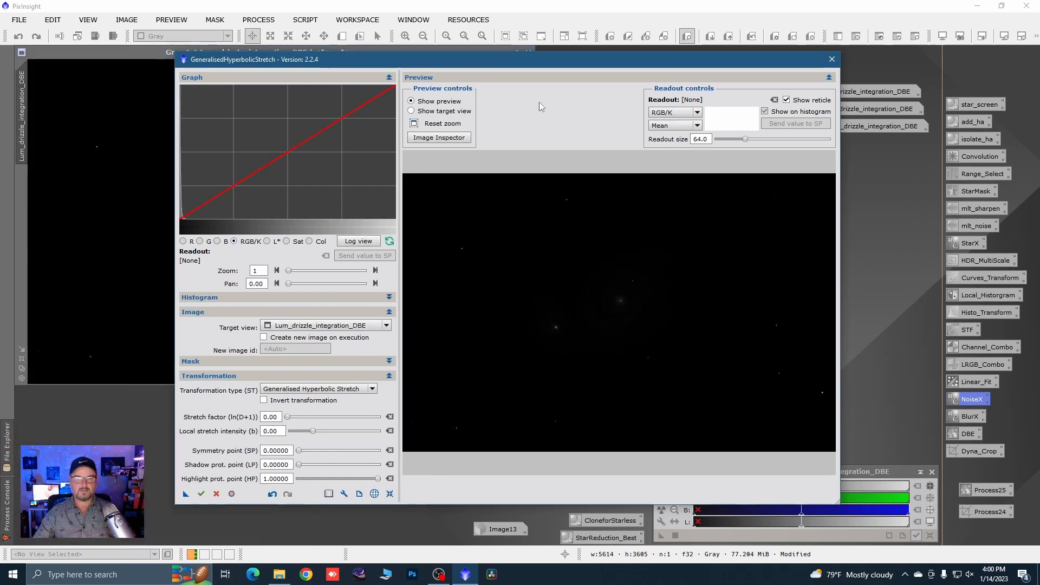
left_click_drag(496, 65, 551, 67)
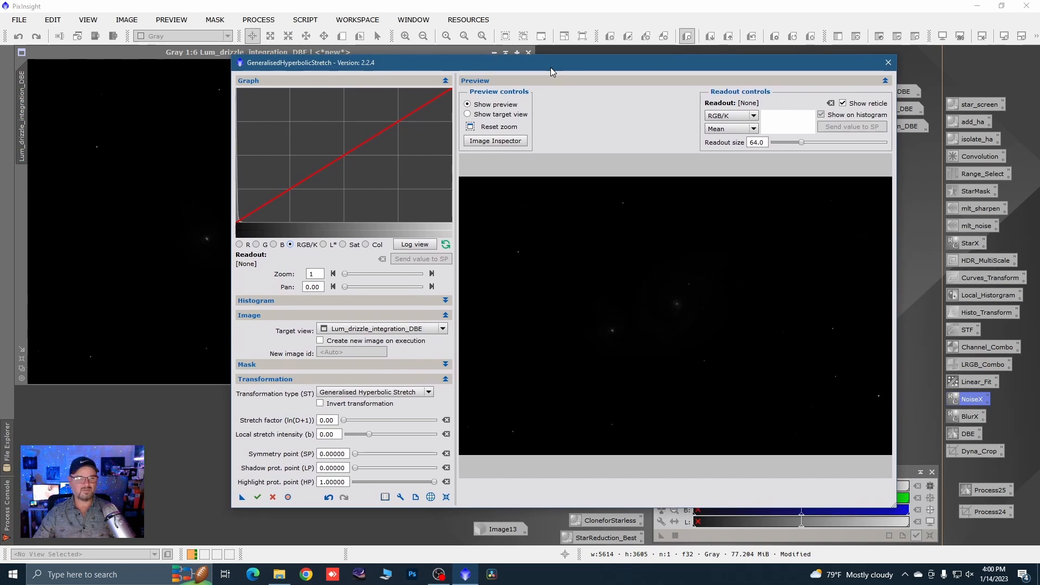
Step: Magnify the histogram graph to zoom 130 and set the stretch factor to 5.60
left_click_drag(551, 68, 550, 68)
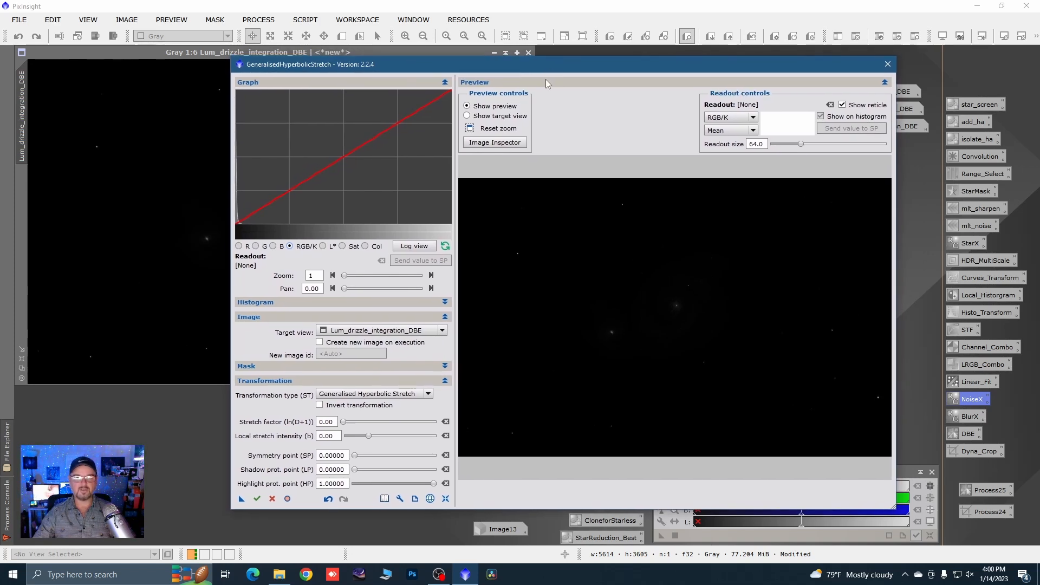
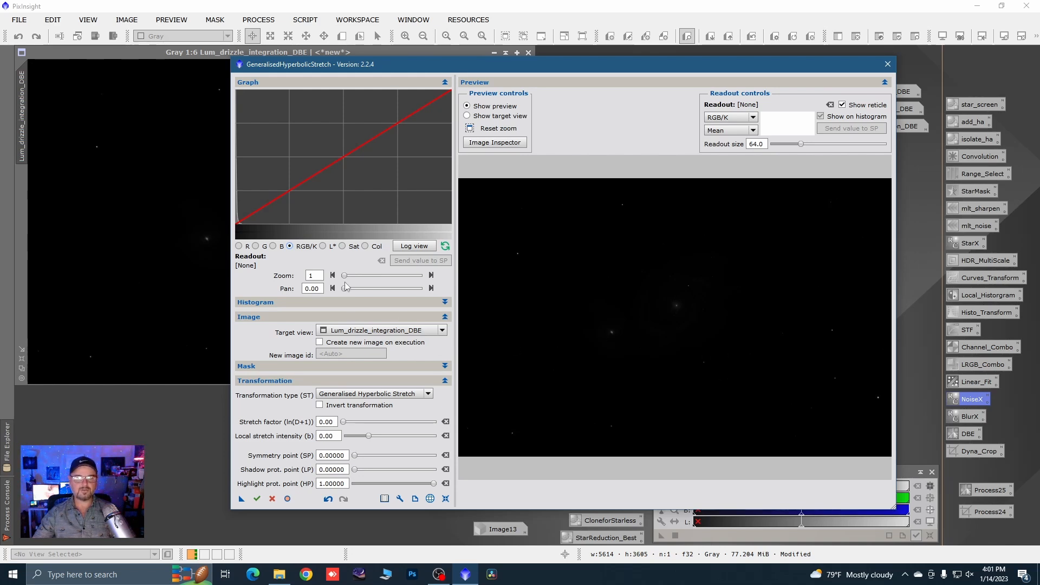
left_click_drag(344, 276, 393, 276)
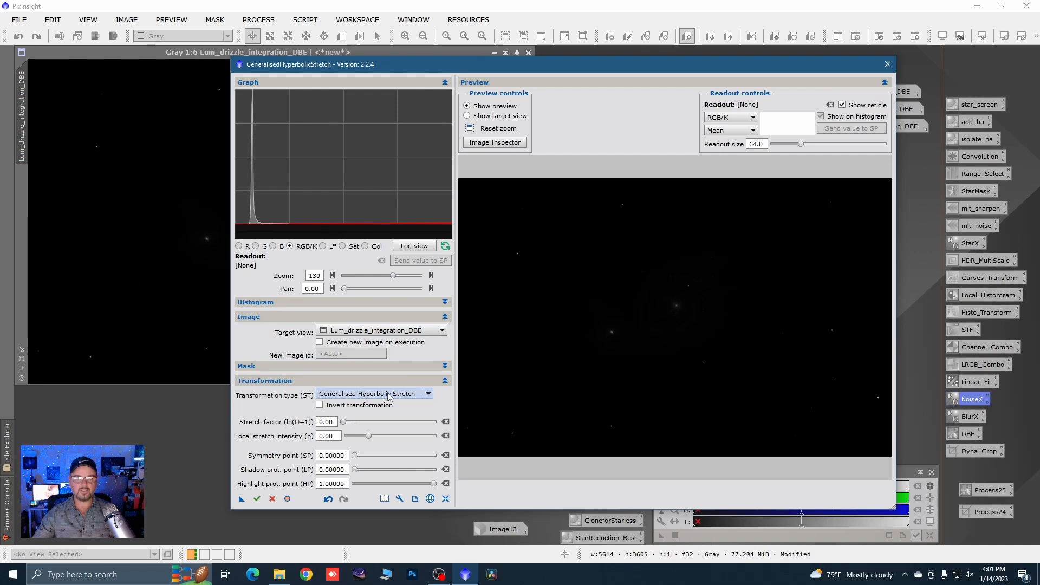
left_click(343, 422)
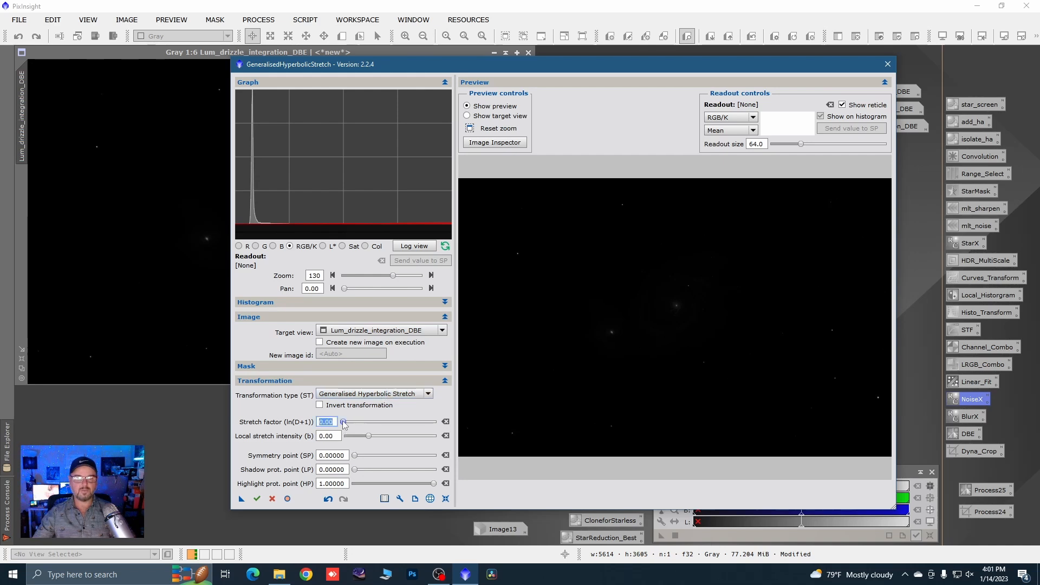
left_click_drag(343, 422, 393, 426)
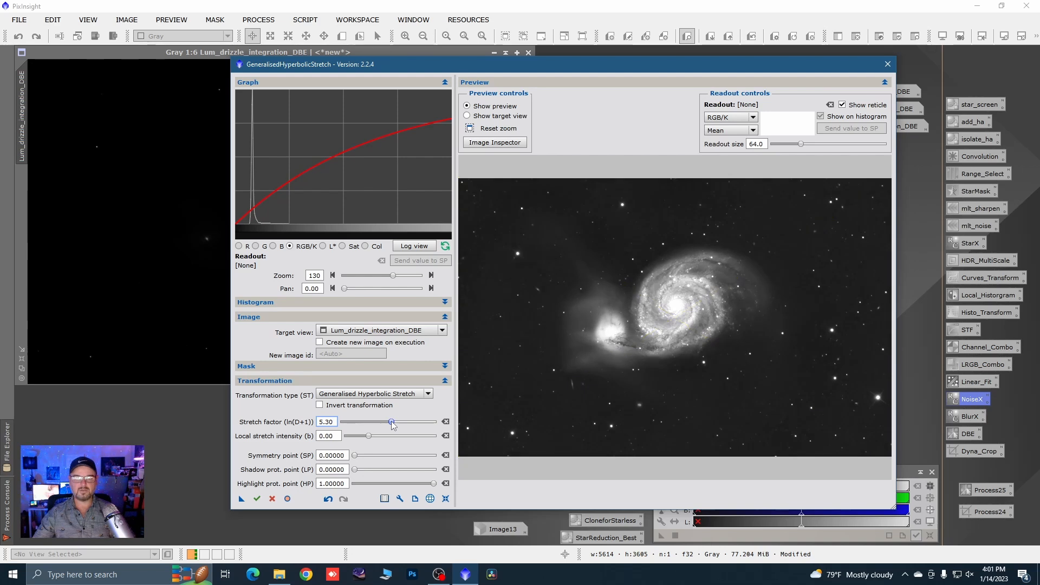
left_click_drag(393, 425, 397, 426)
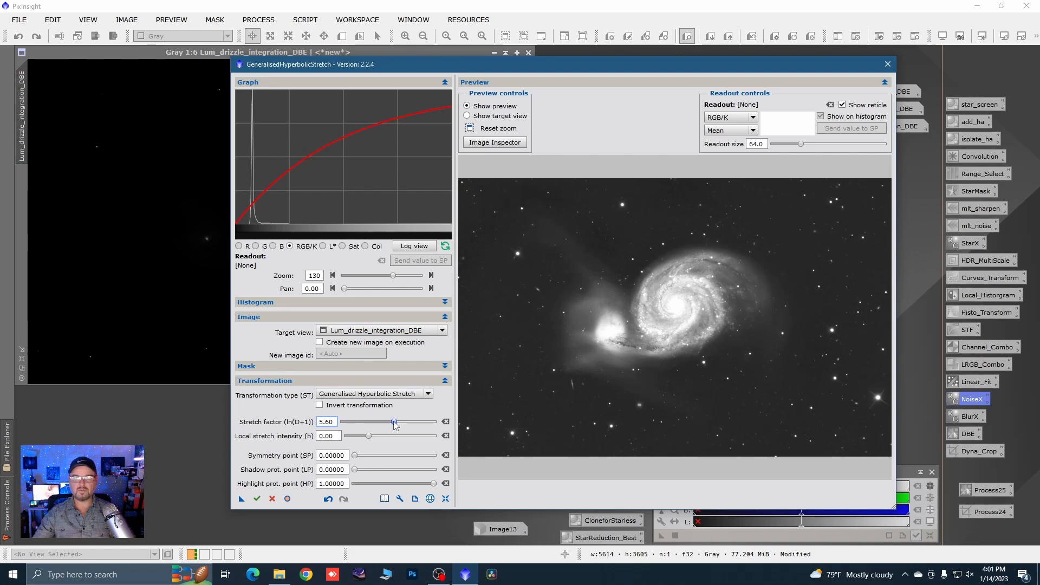
Step: Sample the faint haze above the companion galaxy as symmetry point 0.00071, set local stretch intensity to 6.00, apply the stretch, and reset the parameters
left_click(579, 203)
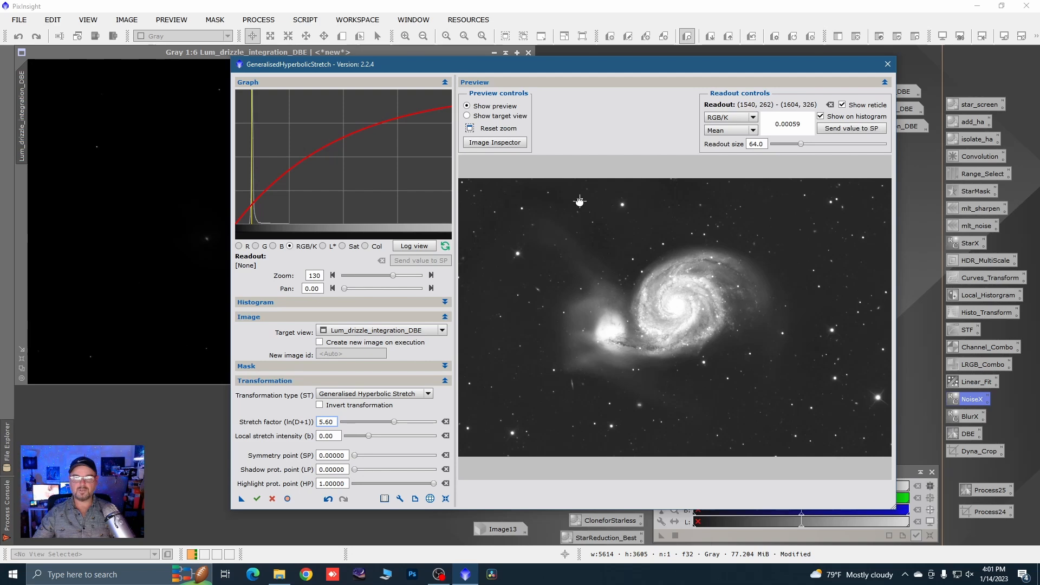
left_click_drag(580, 202, 577, 251)
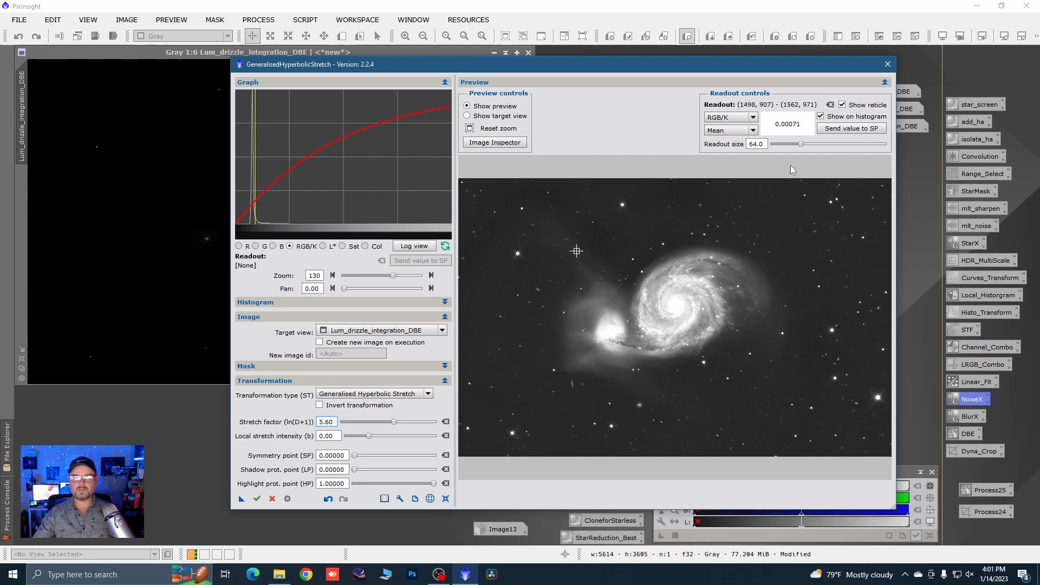
left_click(823, 129)
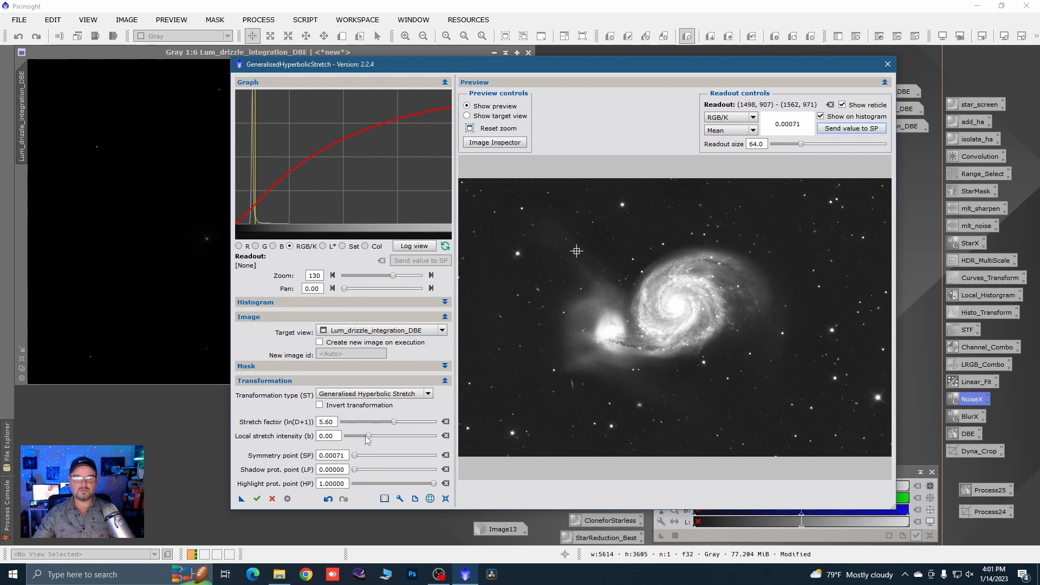
left_click_drag(367, 439, 397, 440)
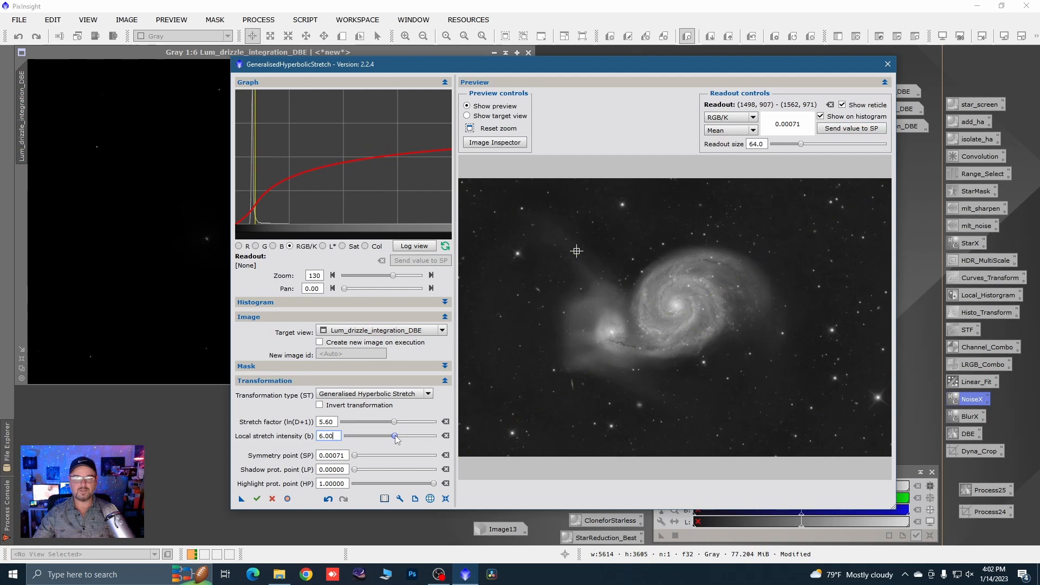
left_click(256, 498)
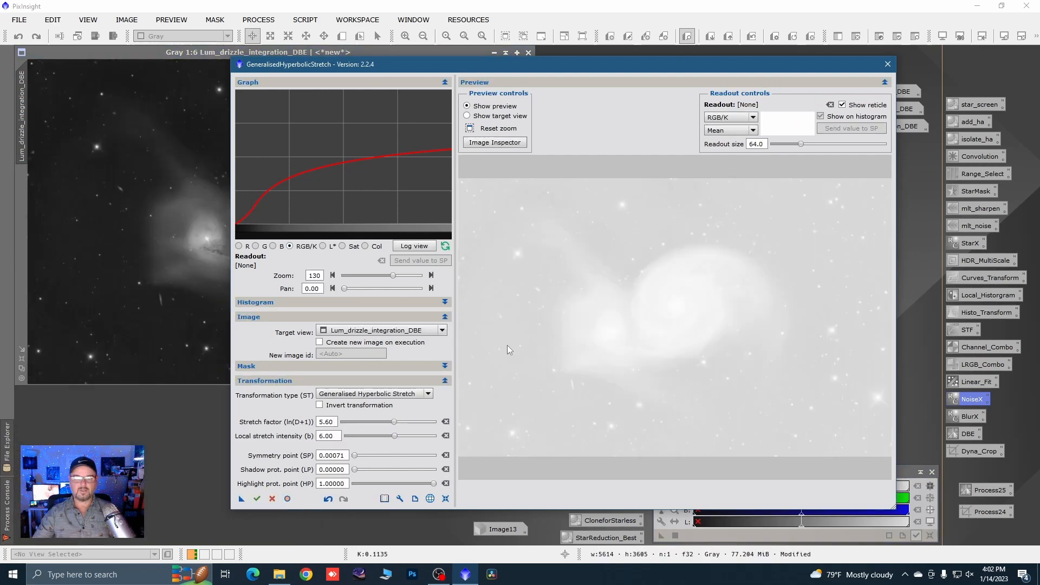
left_click(446, 498)
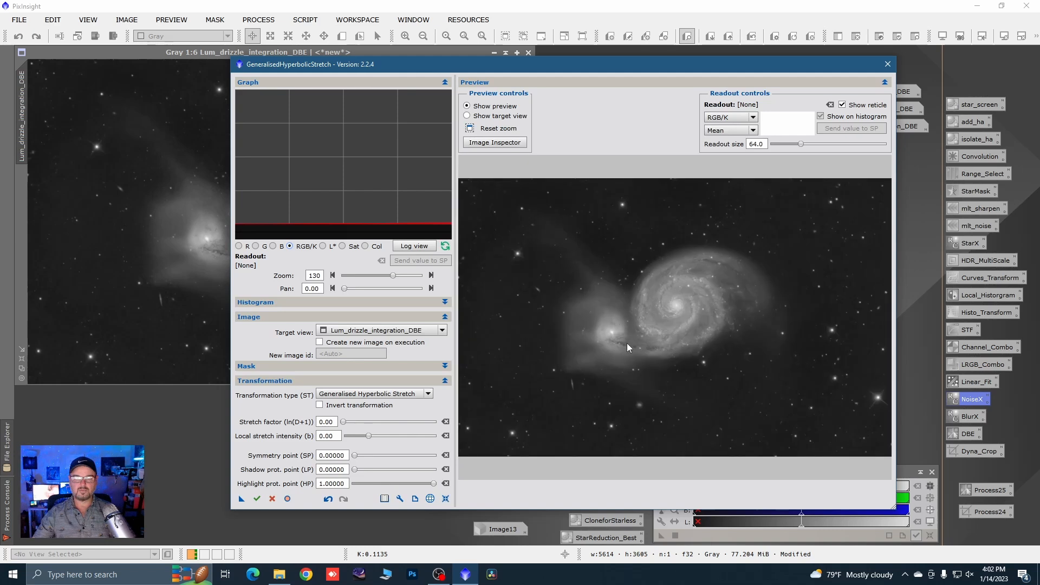
Step: Apply a second stretch with symmetry point 0.43827 sampled in the outer spiral arm, stretch factor 1.20 and shadow protection 0.17808, then reset the parameters
left_click(661, 271)
left_click(852, 128)
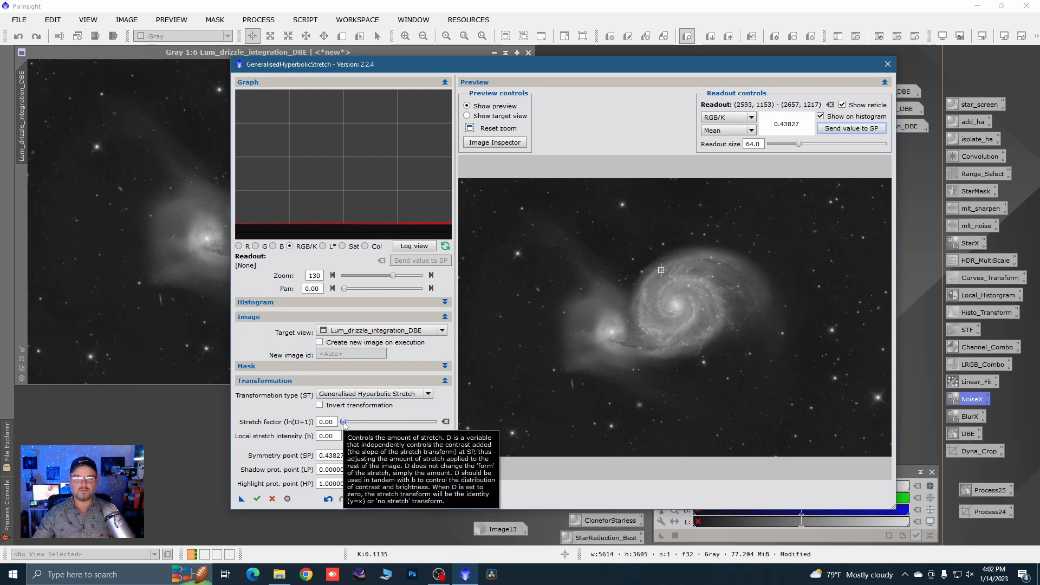
left_click_drag(343, 424, 348, 426)
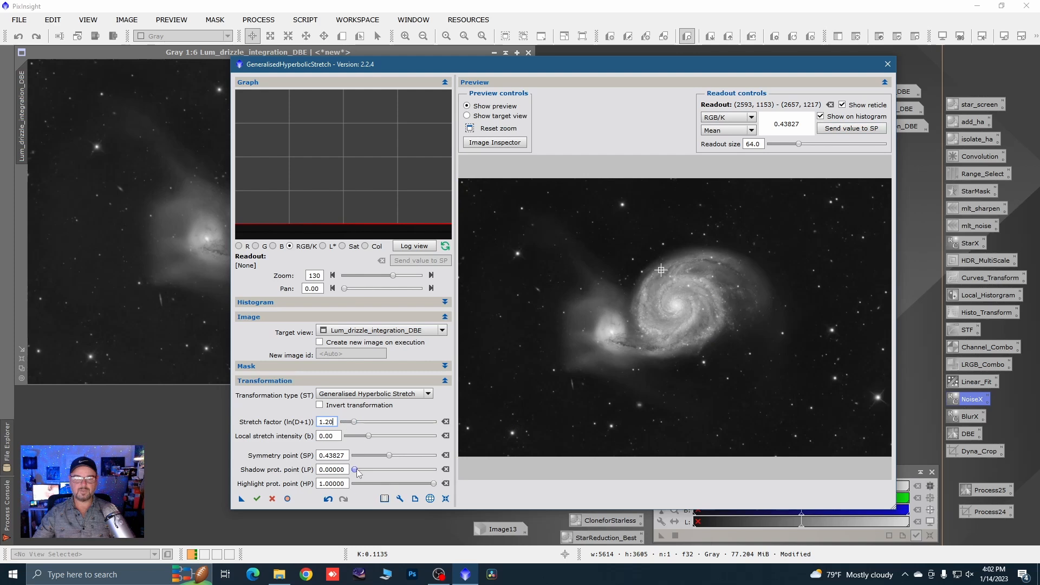
left_click_drag(357, 473, 370, 470)
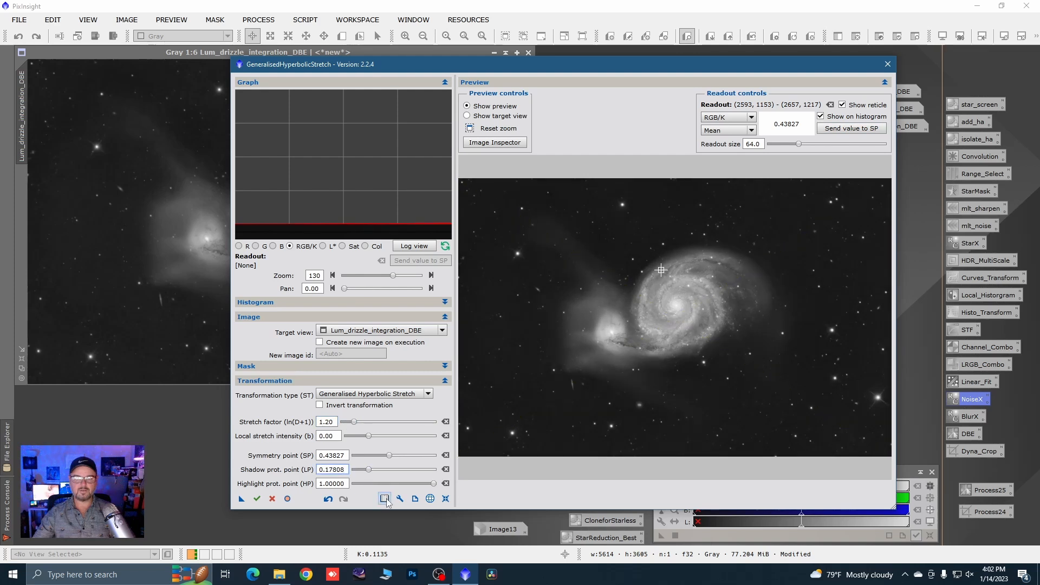
left_click(257, 499)
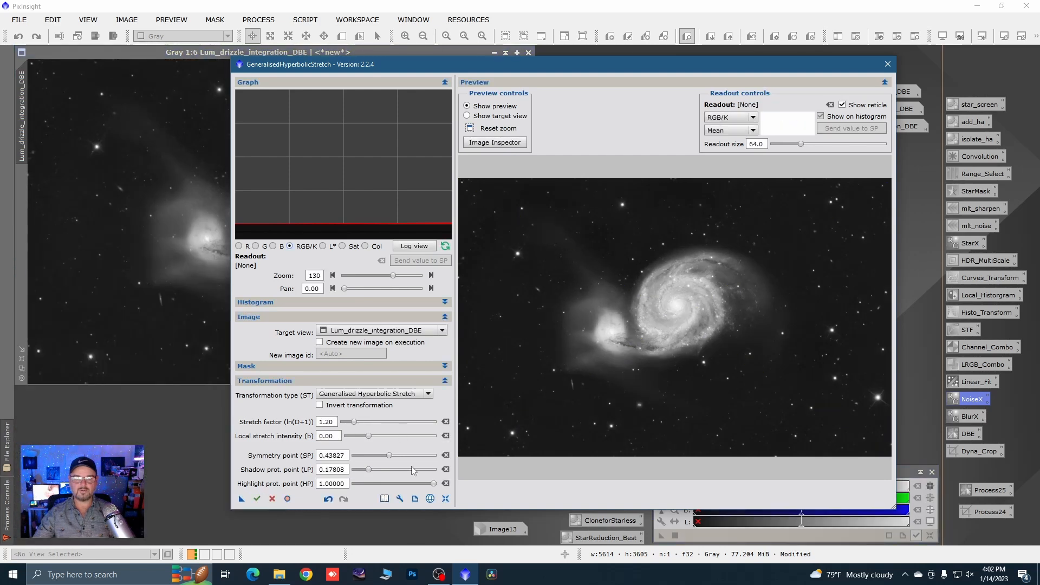
left_click(445, 499)
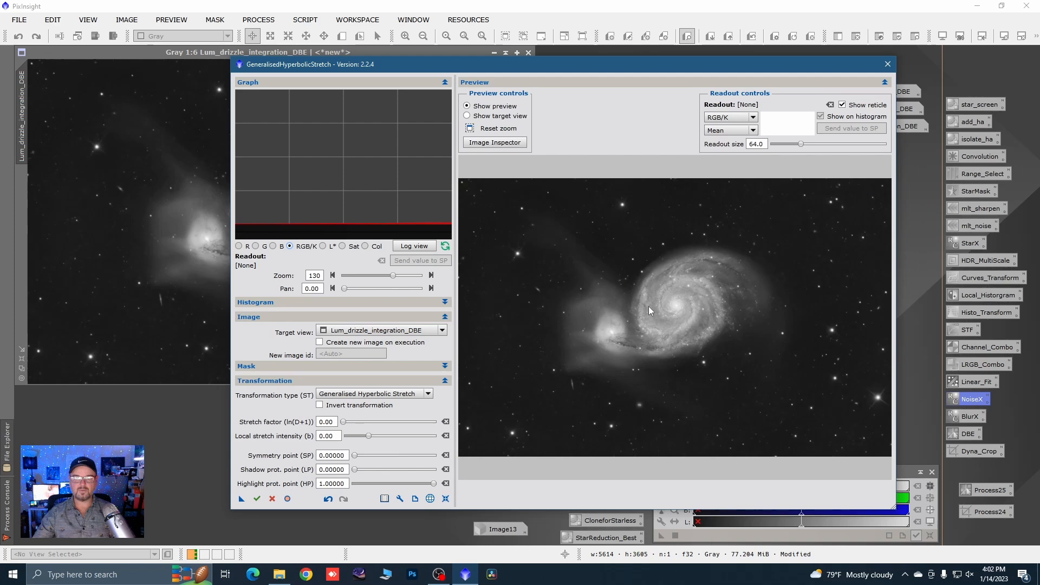
Step: Apply a third stretch with symmetry point 0.61820 sampled in the inner spiral arm, stretch factor 0.40 and shadow protection 0.23288, then reset the parameters
left_click(668, 287)
left_click(851, 128)
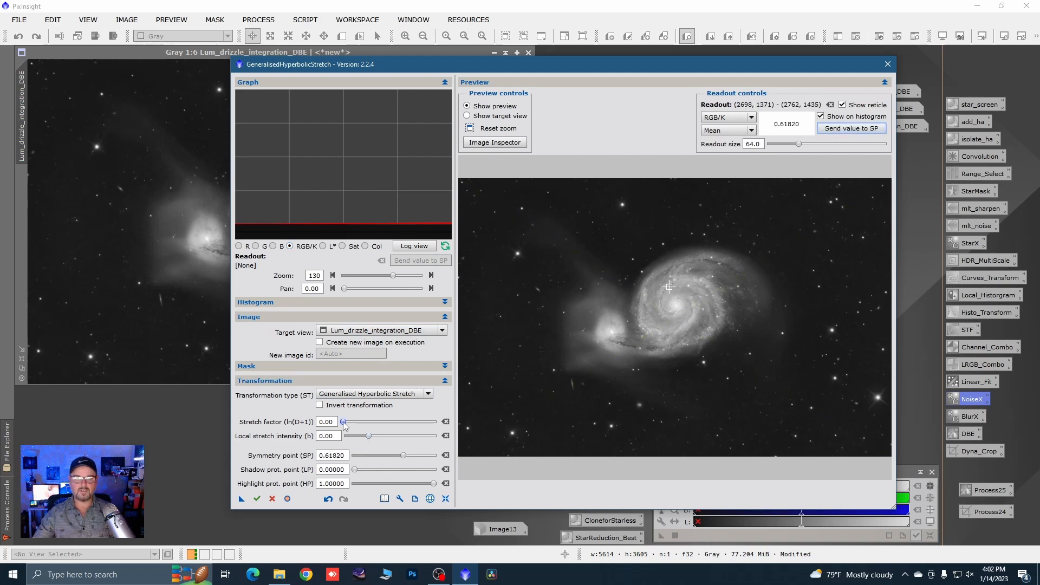
left_click_drag(343, 425, 348, 428)
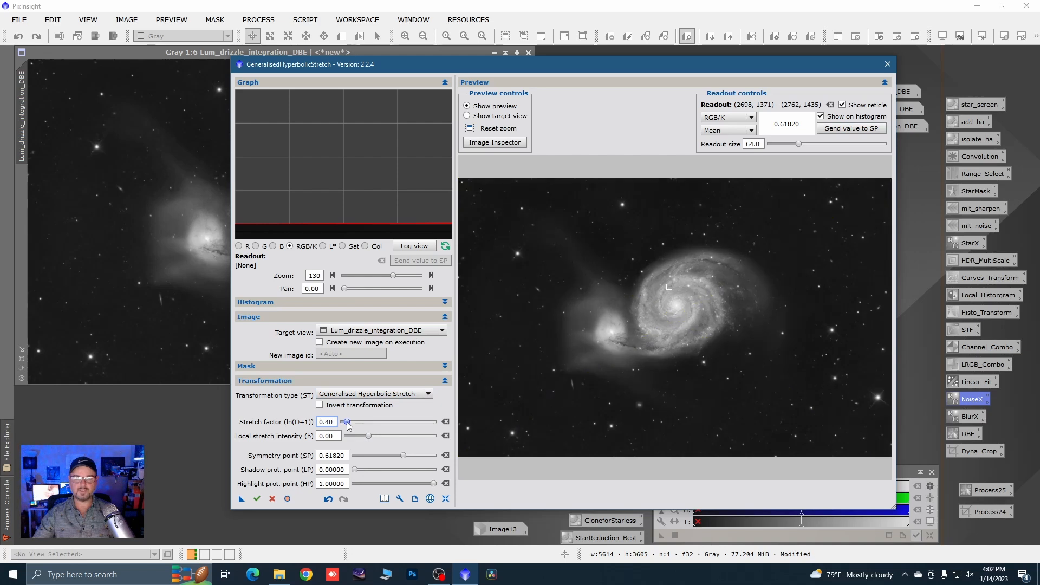
left_click_drag(355, 469, 362, 469)
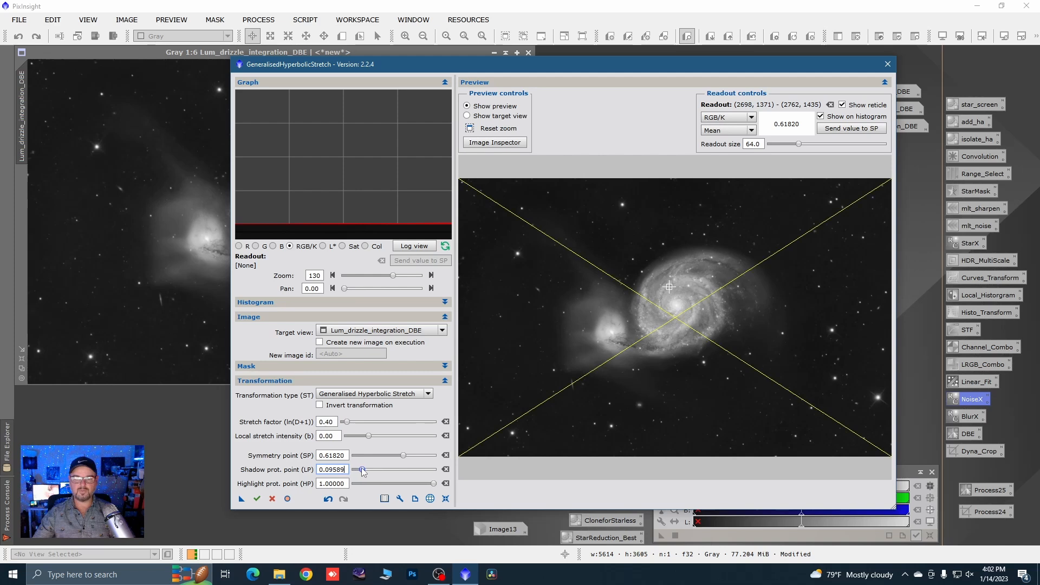
left_click(332, 275)
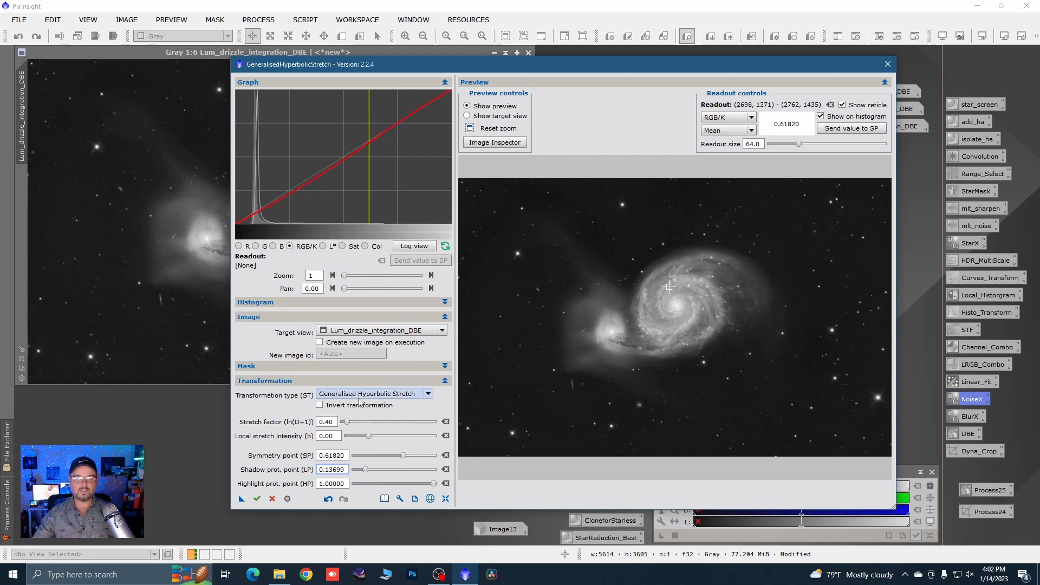
left_click_drag(367, 475, 374, 474)
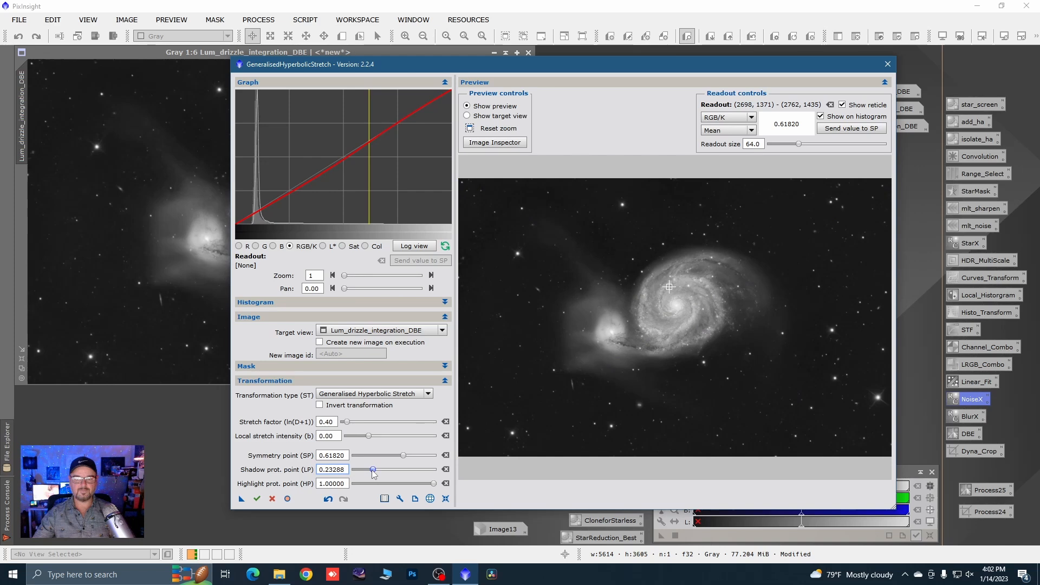
left_click(257, 499)
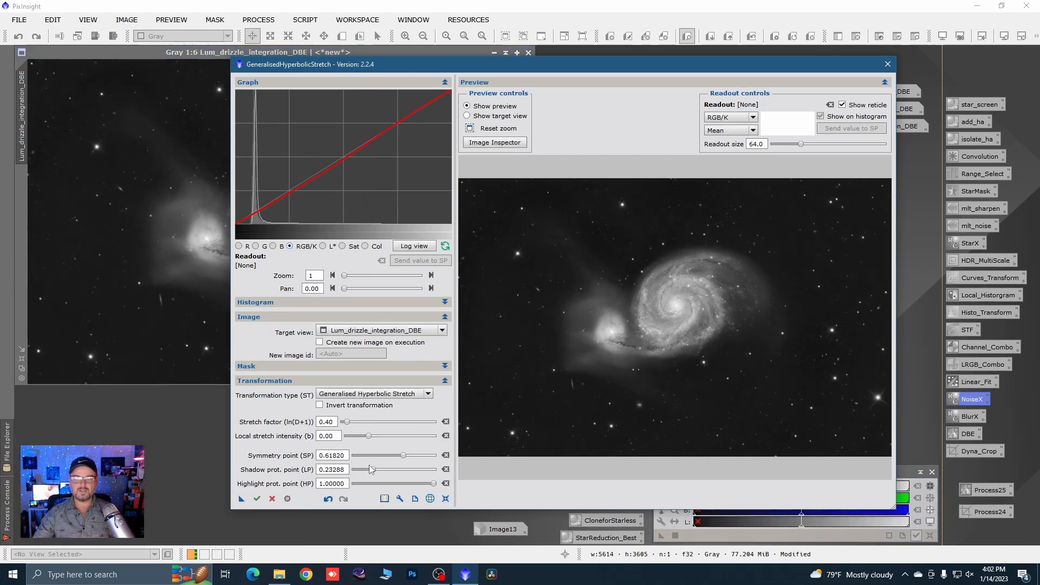
left_click(446, 499)
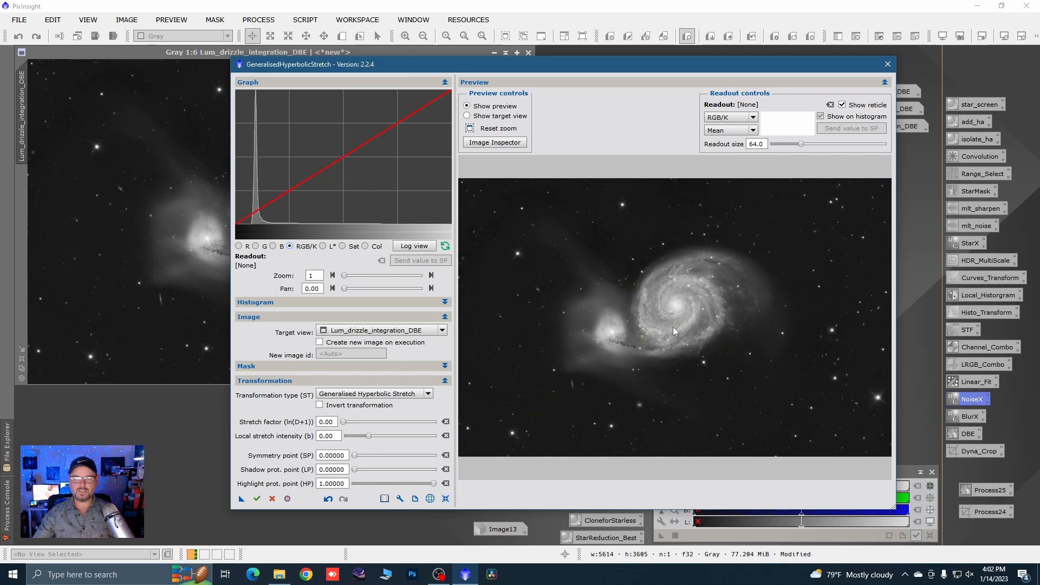
Step: Apply a fourth stretch with symmetry point 0.83833 sampled at the spiral galaxy's core, stretch factor 0.40 and shadow protection 0.29452, then reset the parameters
left_click(674, 301)
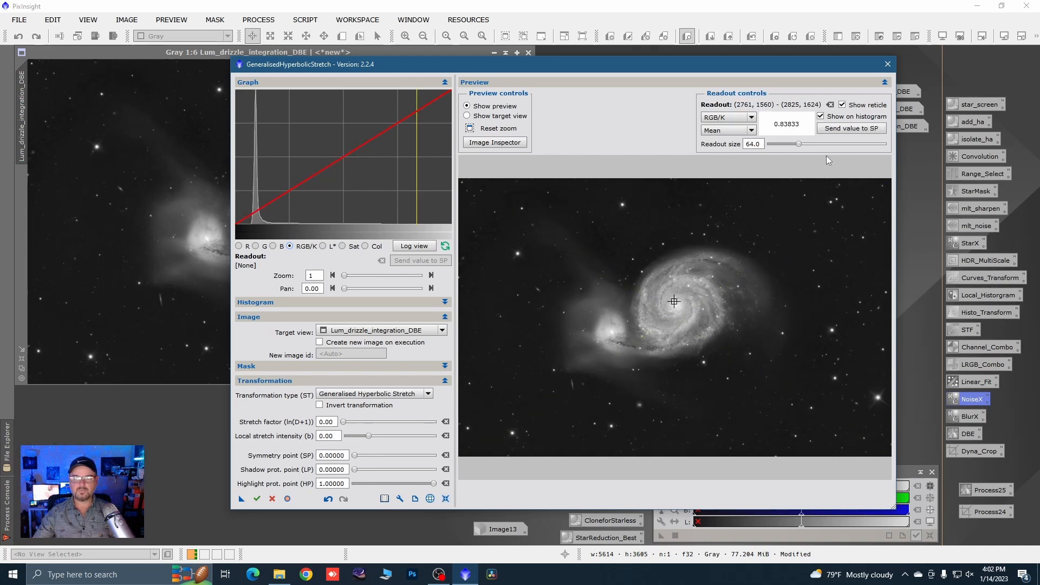
left_click(848, 128)
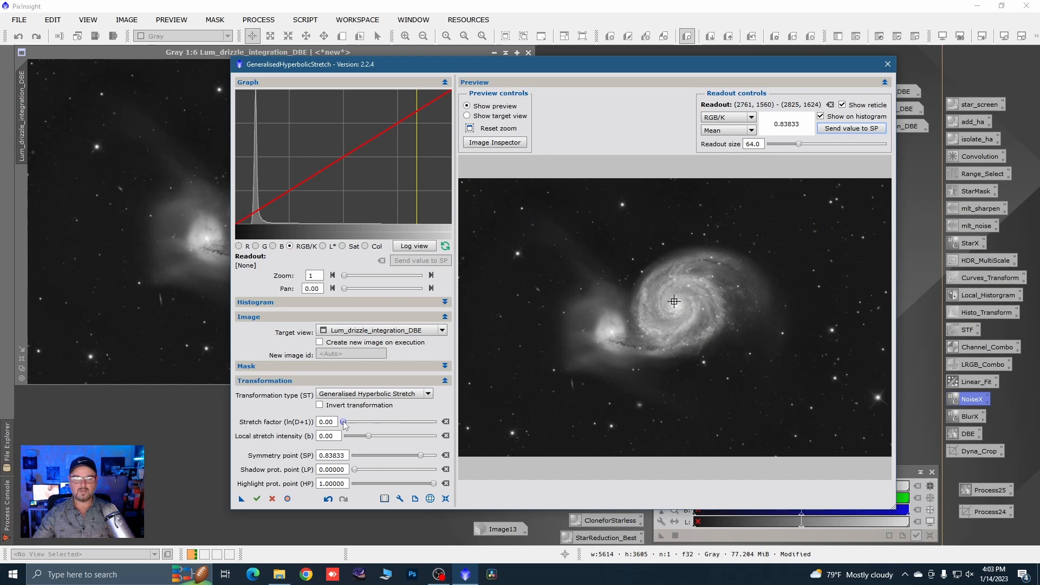
left_click_drag(344, 422, 349, 422)
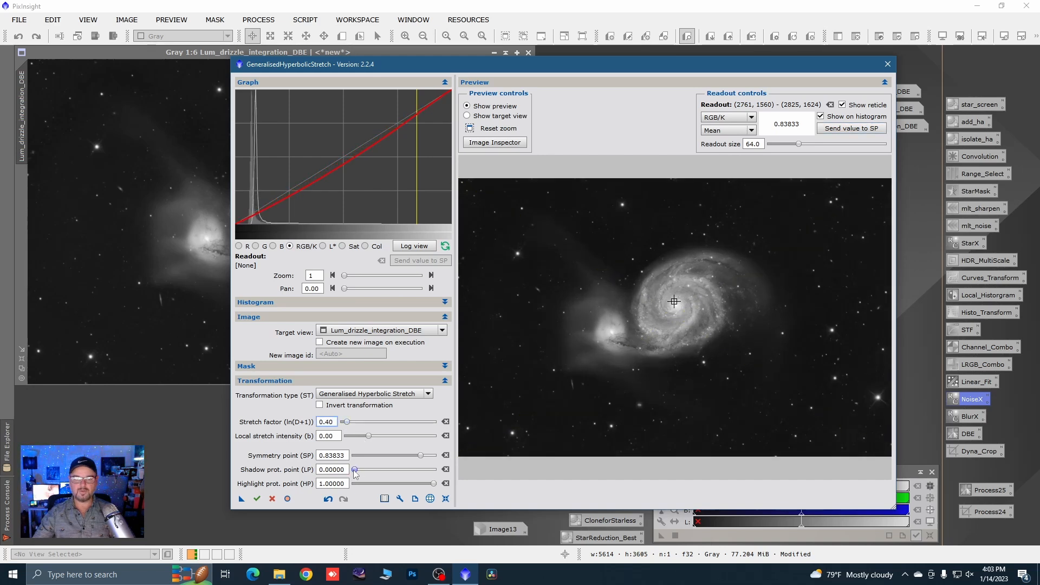
left_click_drag(354, 471, 378, 472)
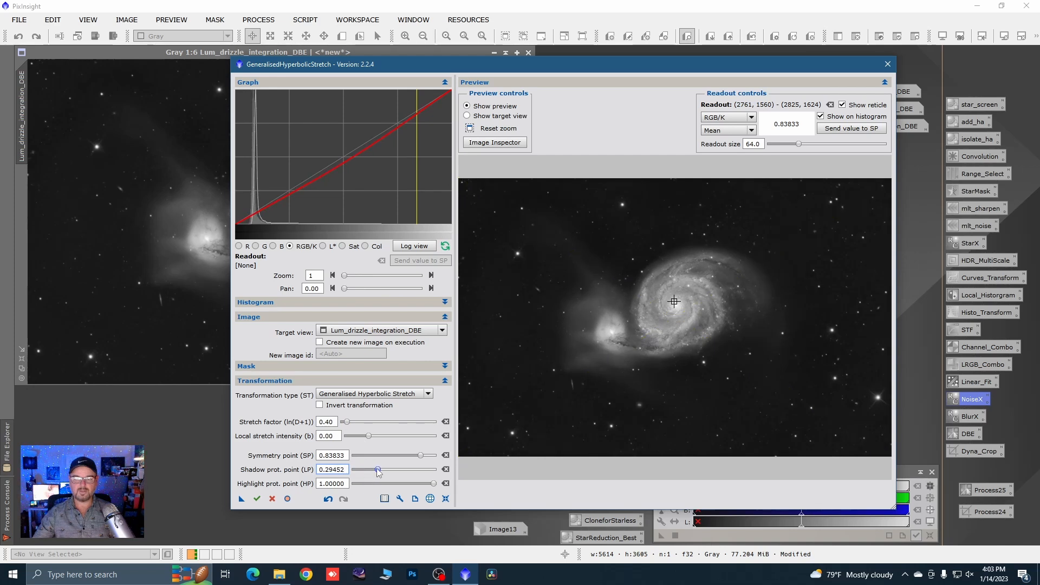
left_click(256, 499)
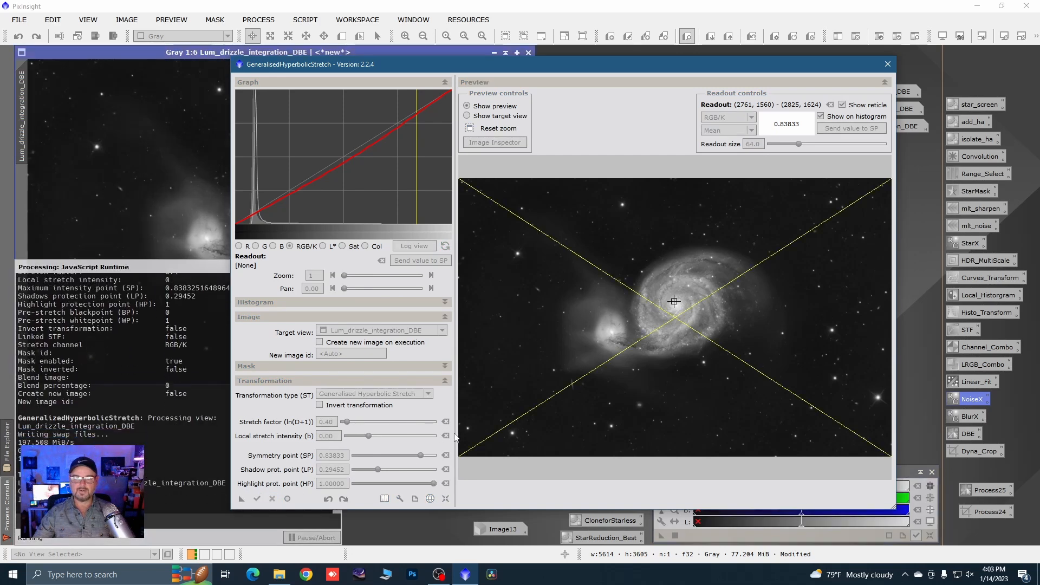
left_click(445, 498)
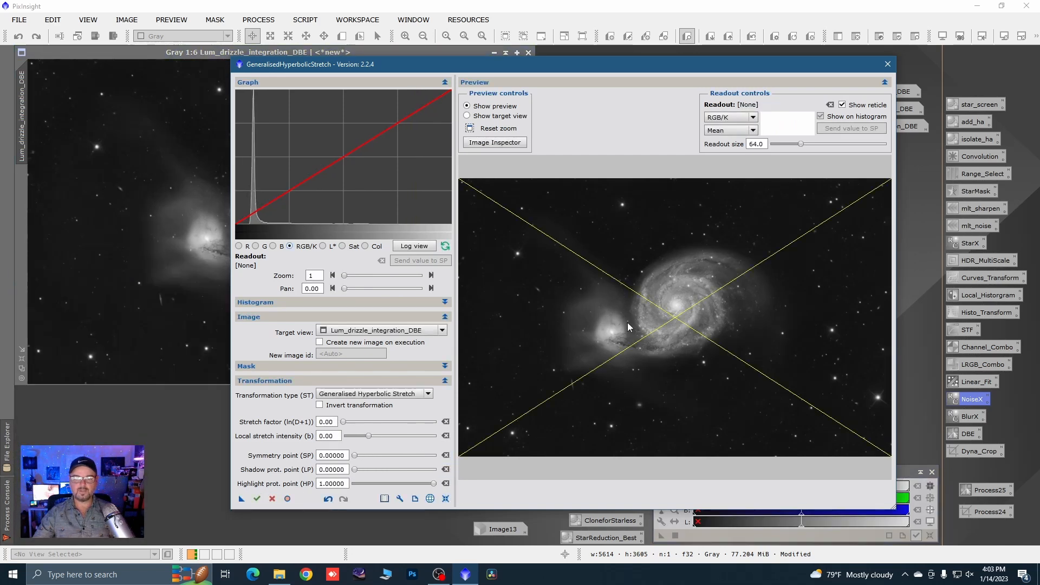
Step: Close the GeneralisedHyperbolicStretch script and enlarge the stretched luminance image's window
left_click(888, 64)
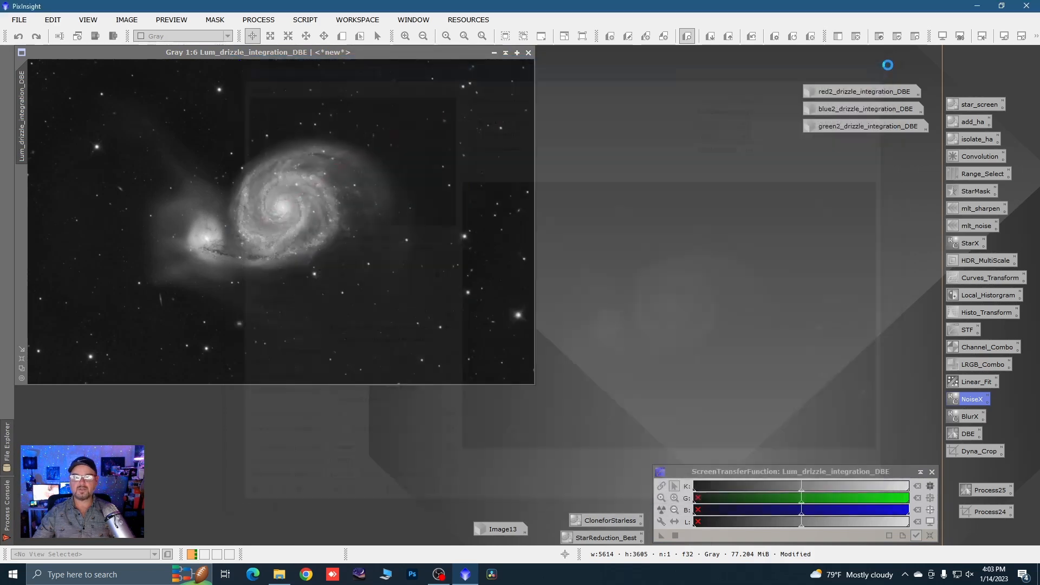
left_click(543, 302)
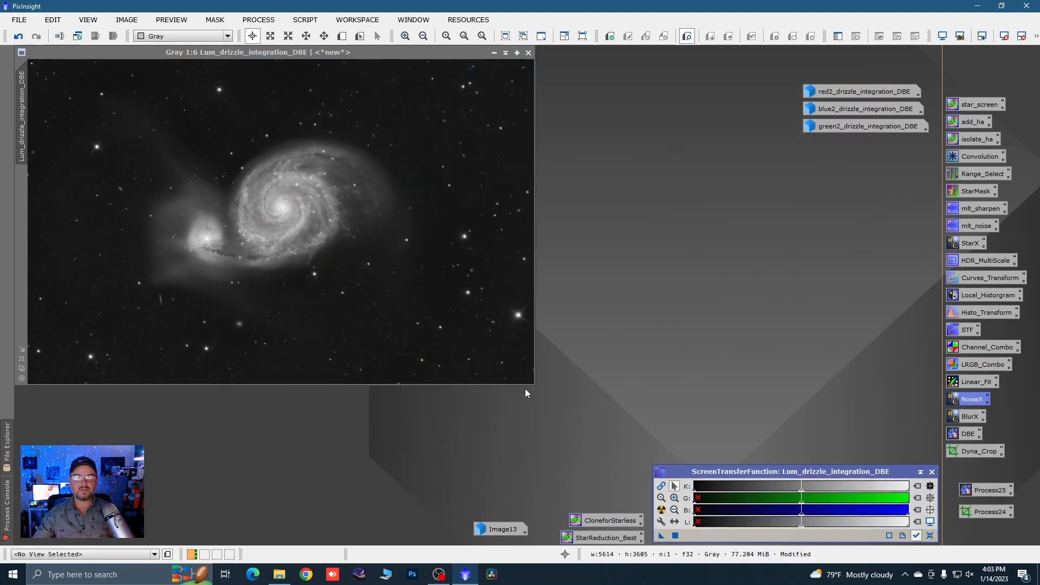
left_click_drag(534, 384, 588, 435)
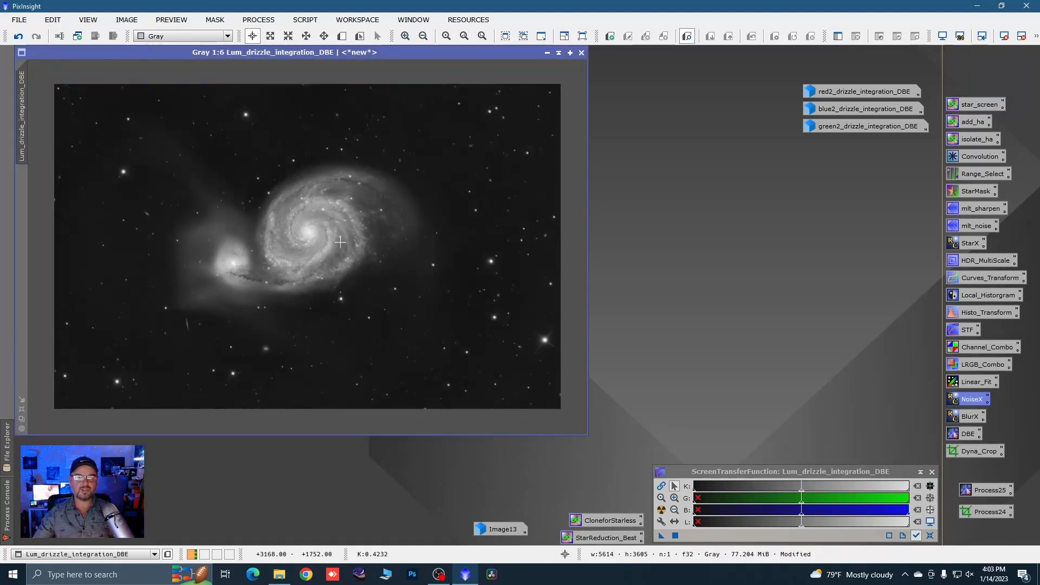
Step: Open the CurvesTransformation process and start its real-time preview on the luminance image
left_click(967, 279)
double_click(966, 279)
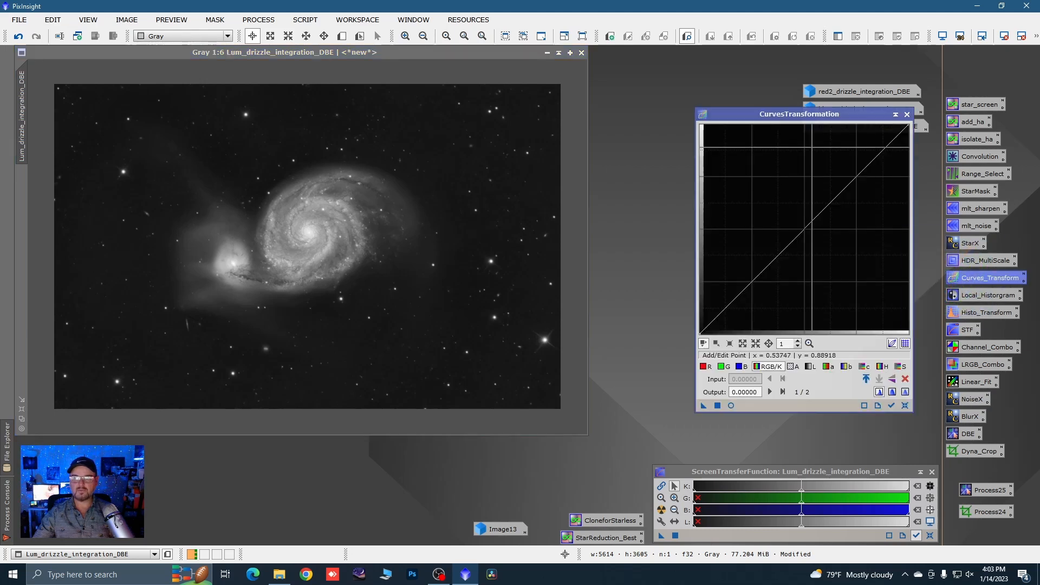
left_click(732, 390)
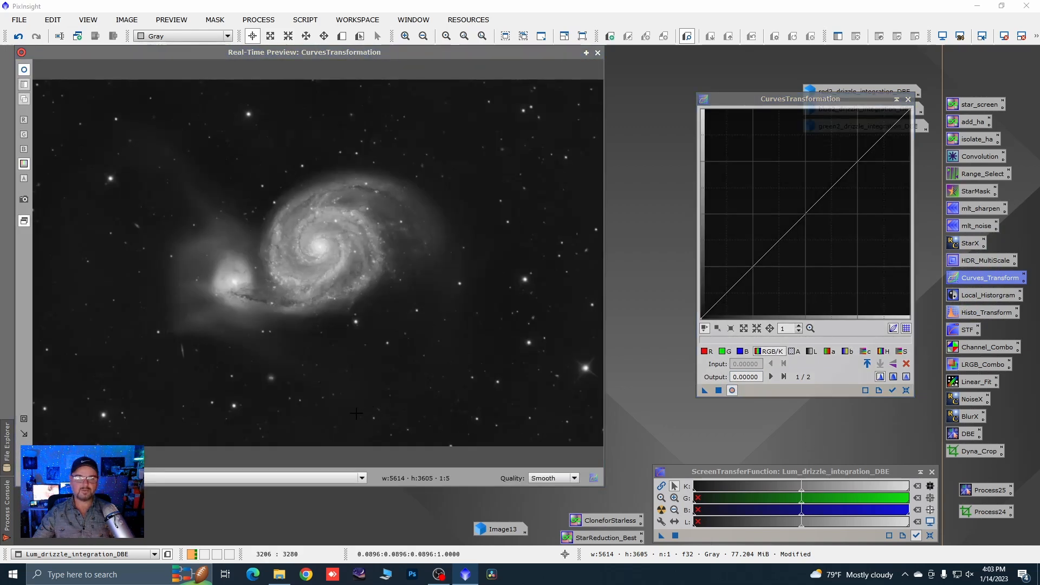
Step: Sample the background around the galaxies and anchor the curve's shadows with points at input 0.08527, output 0.08763 and input 0.13178, output 0.13918
left_click(357, 413)
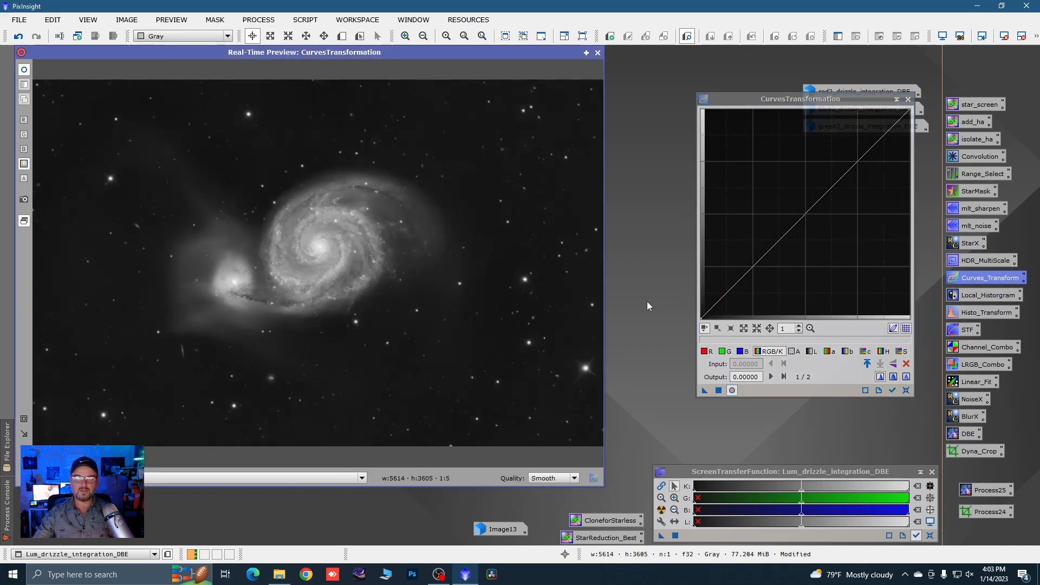
left_click_drag(485, 422, 474, 432)
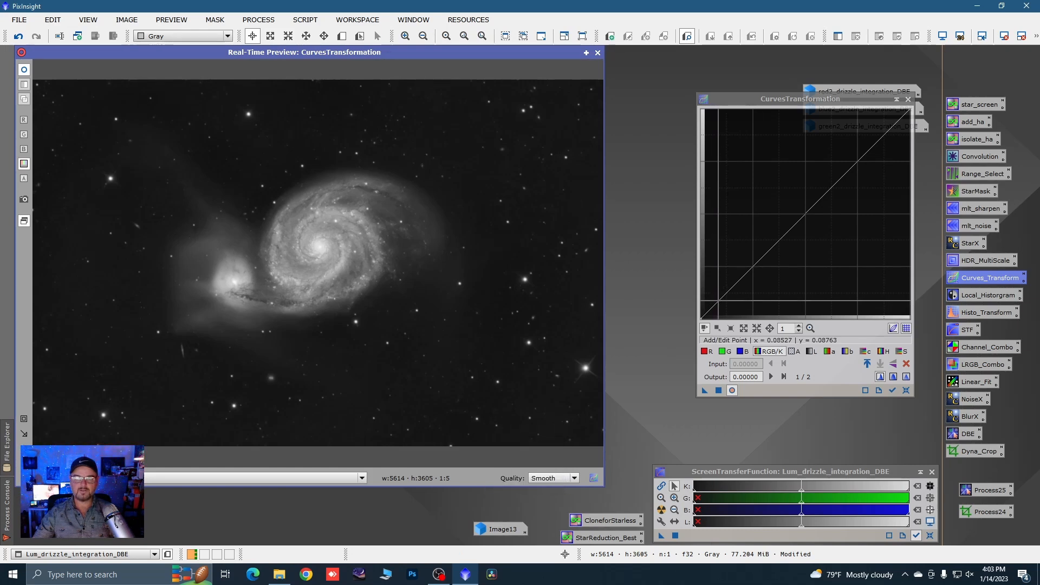
left_click(718, 301)
left_click(259, 362)
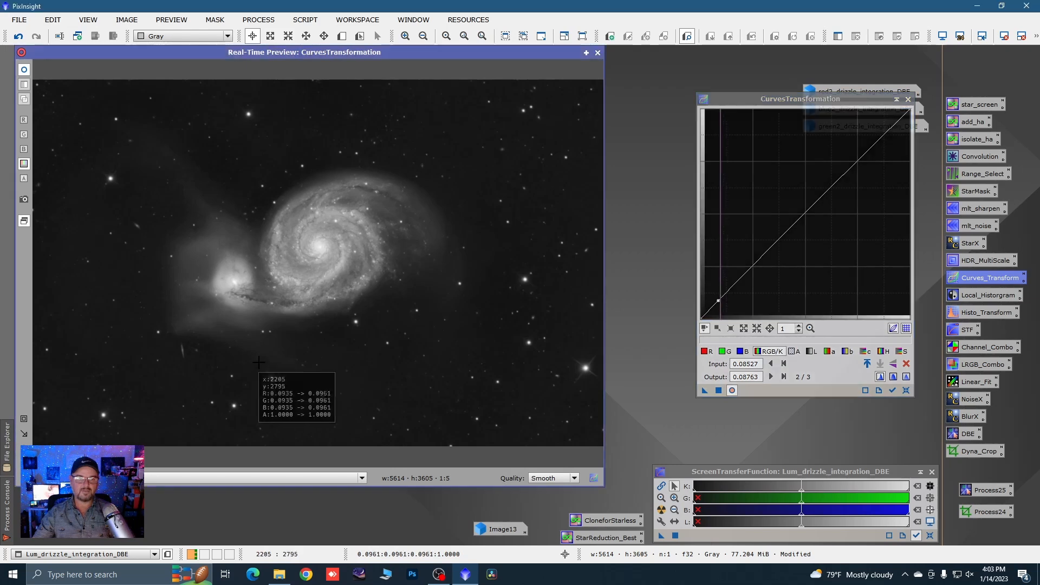
left_click_drag(259, 362, 264, 355)
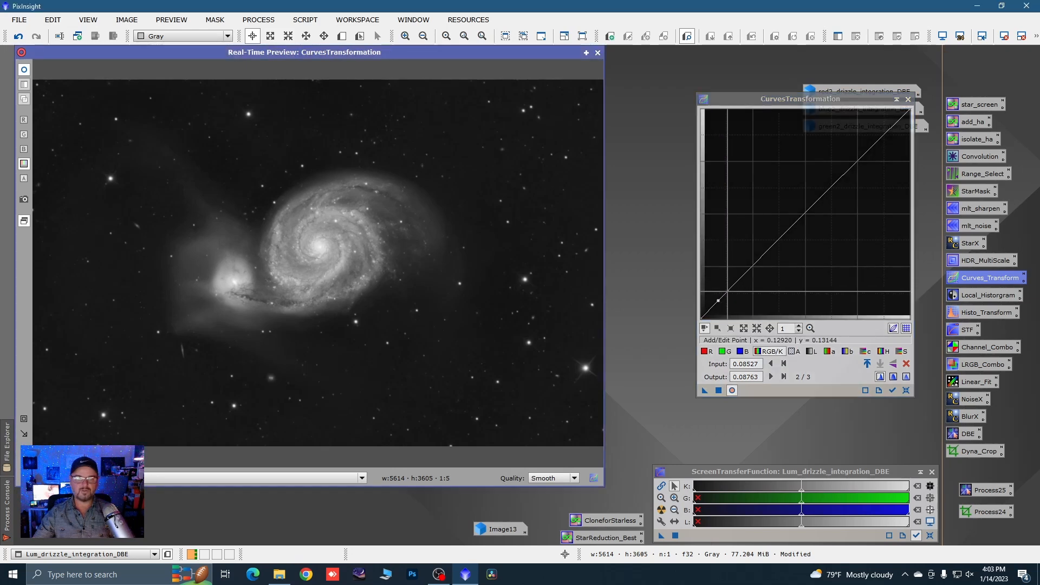
left_click(727, 291)
left_click_drag(728, 290, 728, 290)
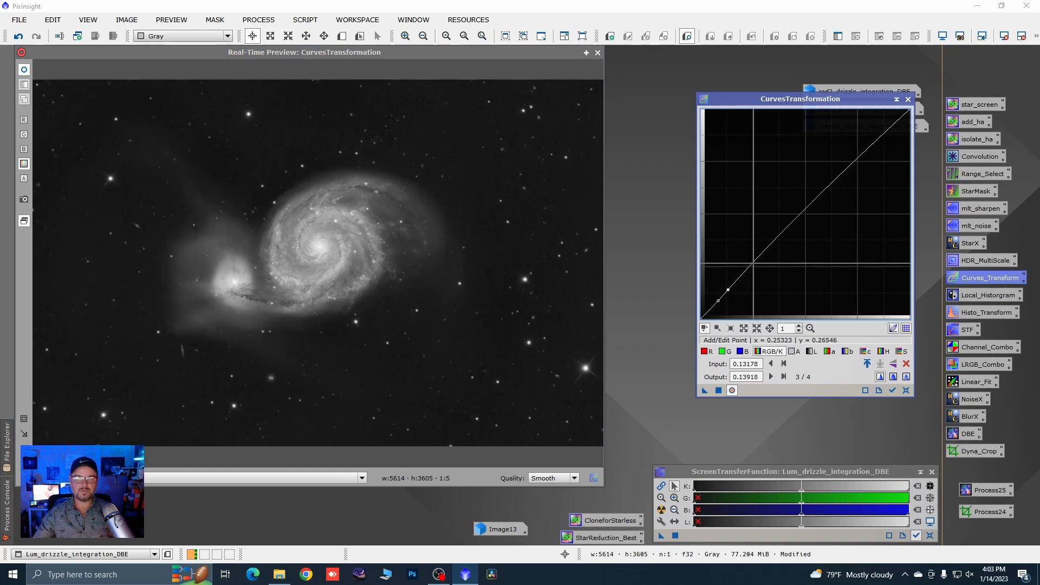
Step: Lift the curve with points at input 0.25323, output 0.28608 and input 0.49096, output 0.56443, and apply it to the luminance image
left_click(754, 259)
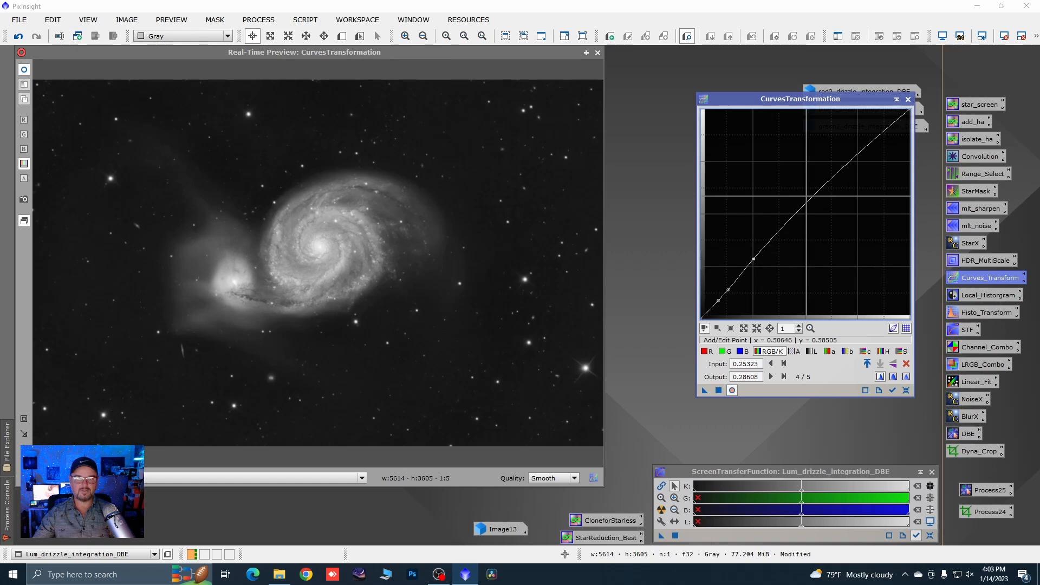
left_click_drag(804, 207, 804, 200)
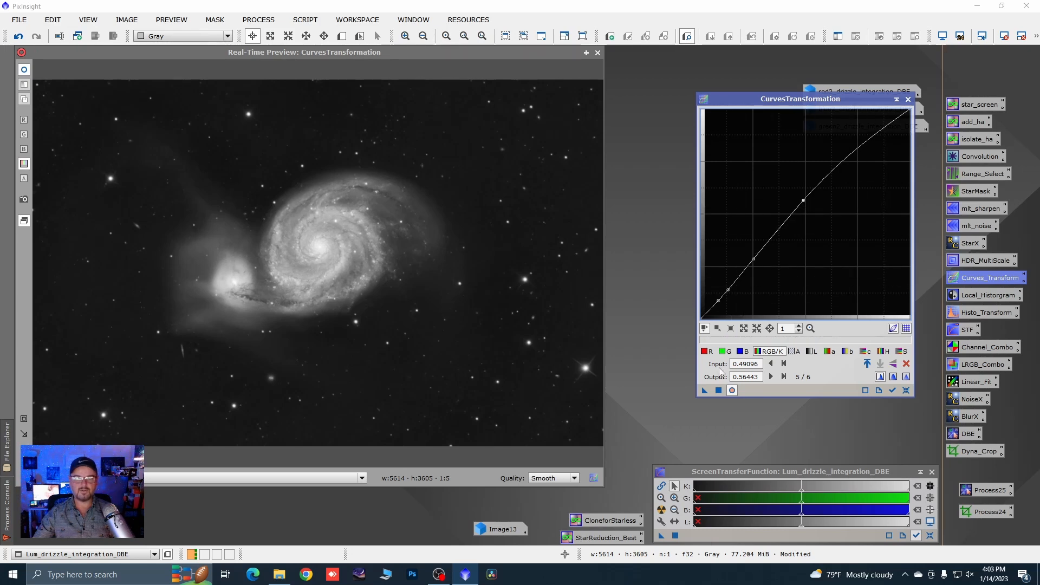
left_click(718, 390)
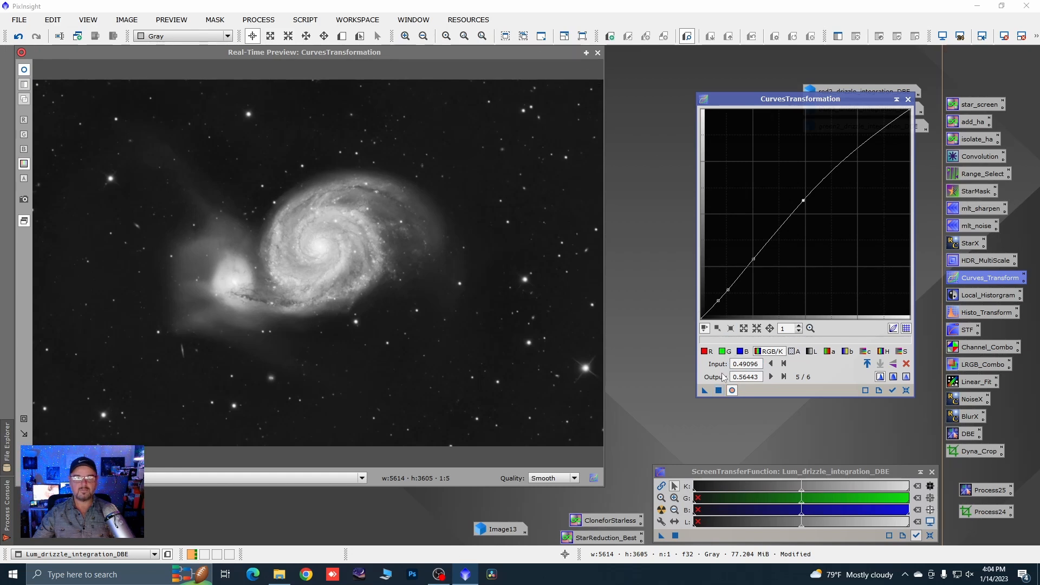
Step: Reset and close CurvesTransformation along with its real-time preview, and minimize the luminance image
left_click(906, 391)
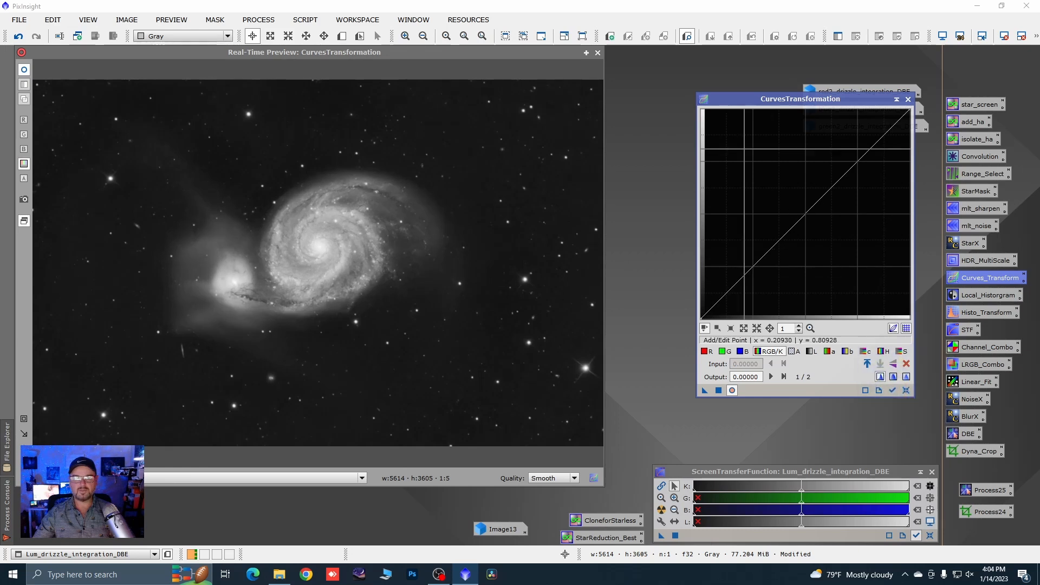
left_click(598, 53)
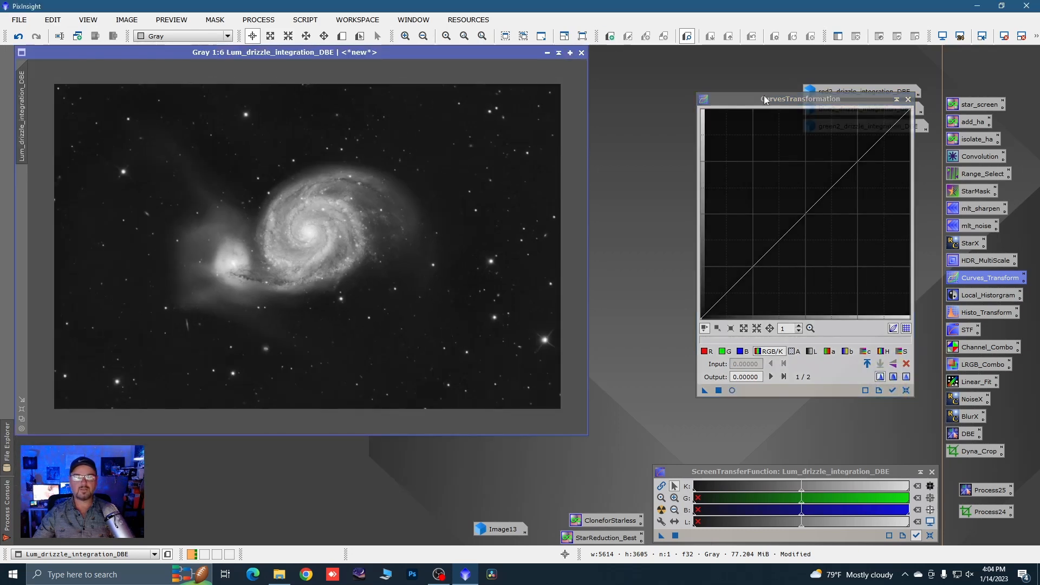
left_click(908, 100)
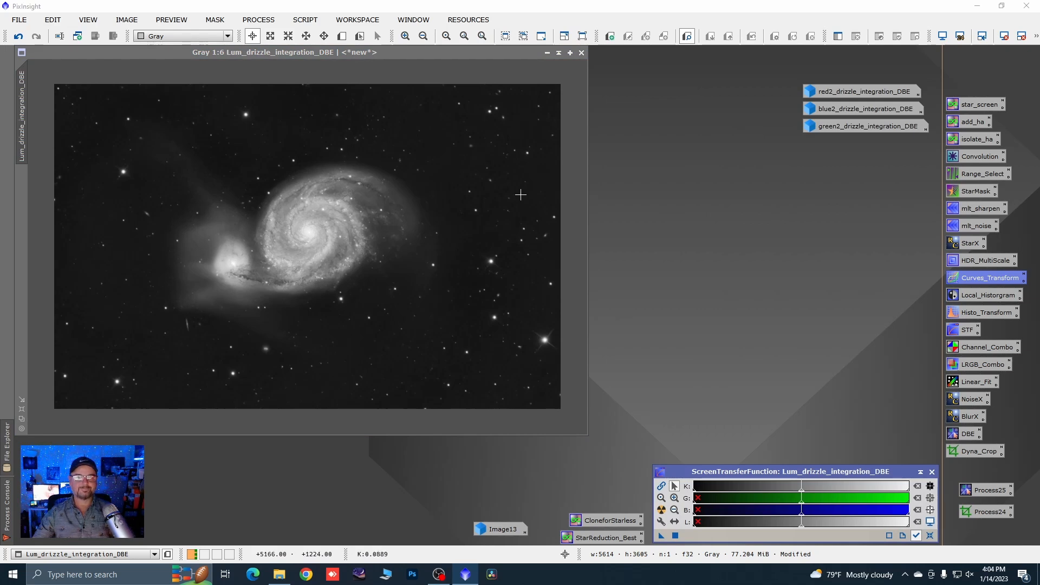
left_click(547, 53)
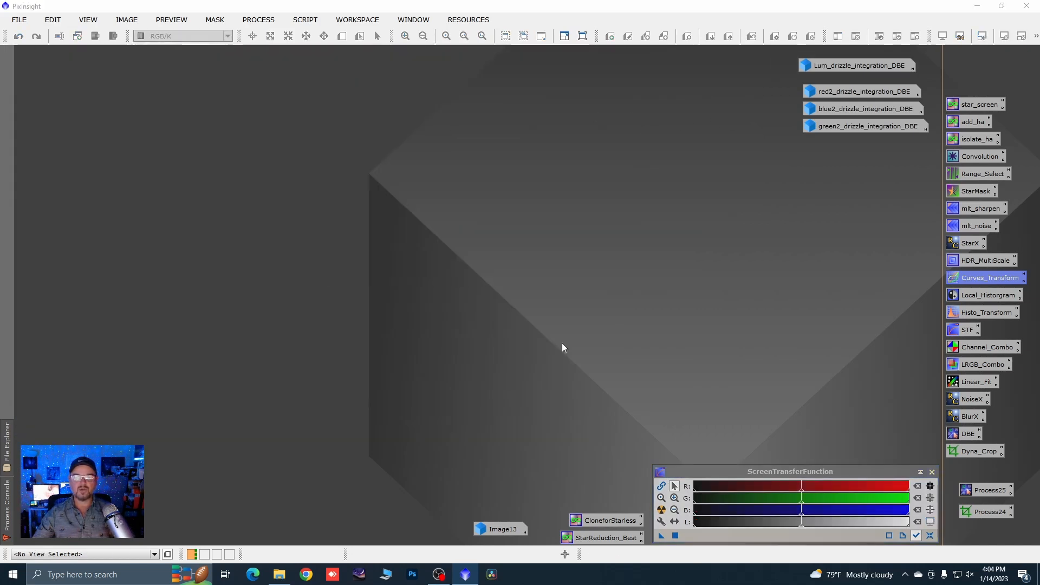
Step: Restore Image13 and set up LRGBCombination with Lum_drizzle_integration_DBE as the L source and the R, G and B channels disabled
double_click(501, 529)
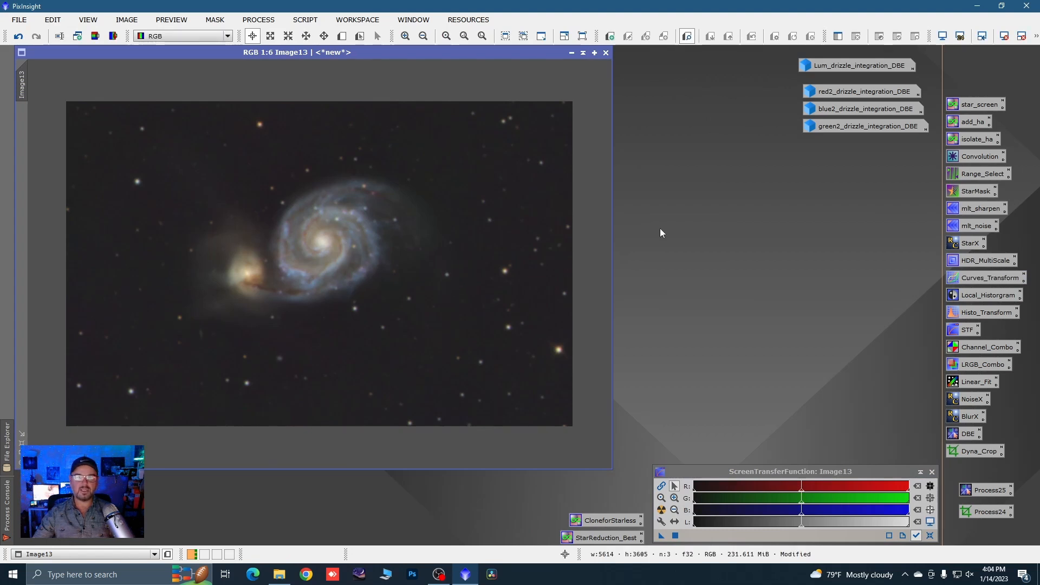
double_click(973, 365)
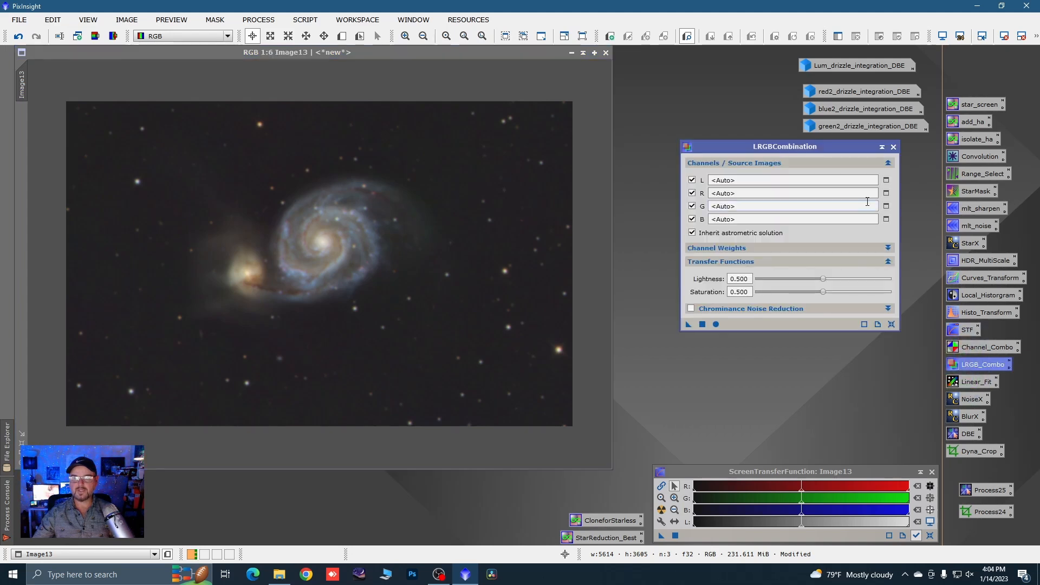
left_click_drag(835, 67, 759, 181)
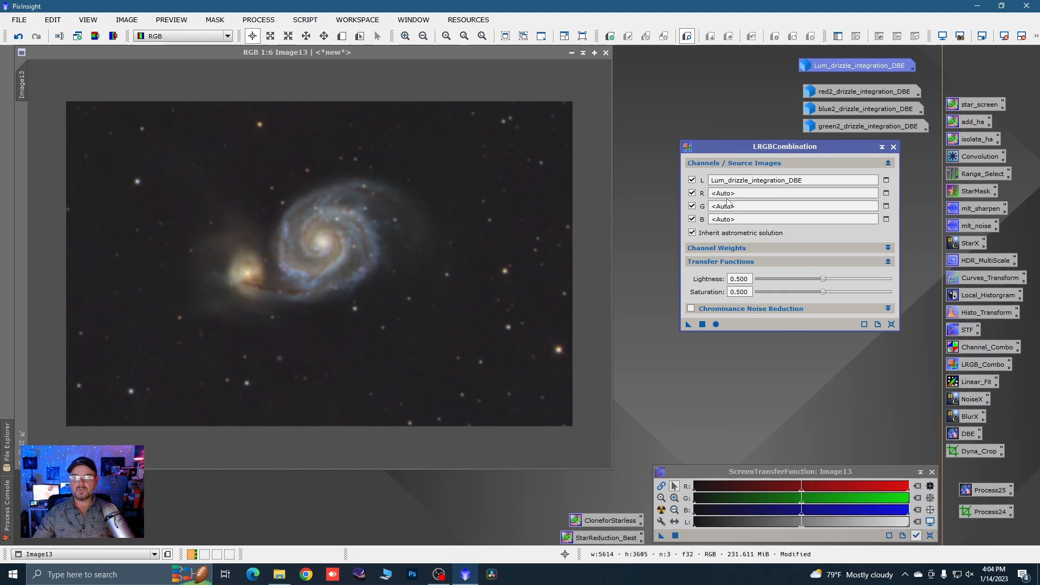
left_click(692, 193)
left_click(692, 206)
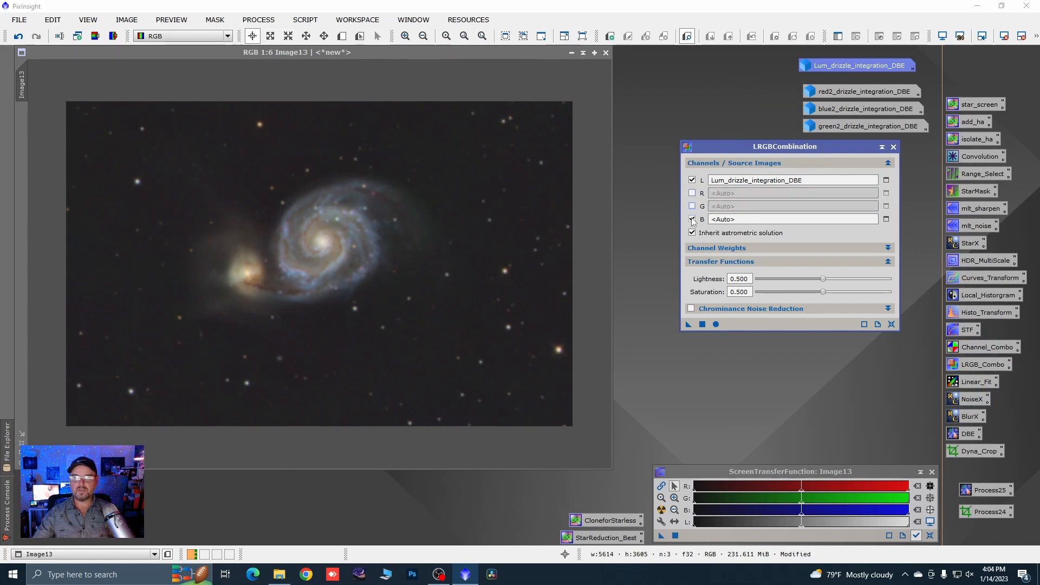
left_click(692, 219)
Step: Set LRGBCombination's saturation to 0.430 with chrominance noise reduction enabled, apply it to Image13 and close the process
left_click_drag(823, 294, 815, 295)
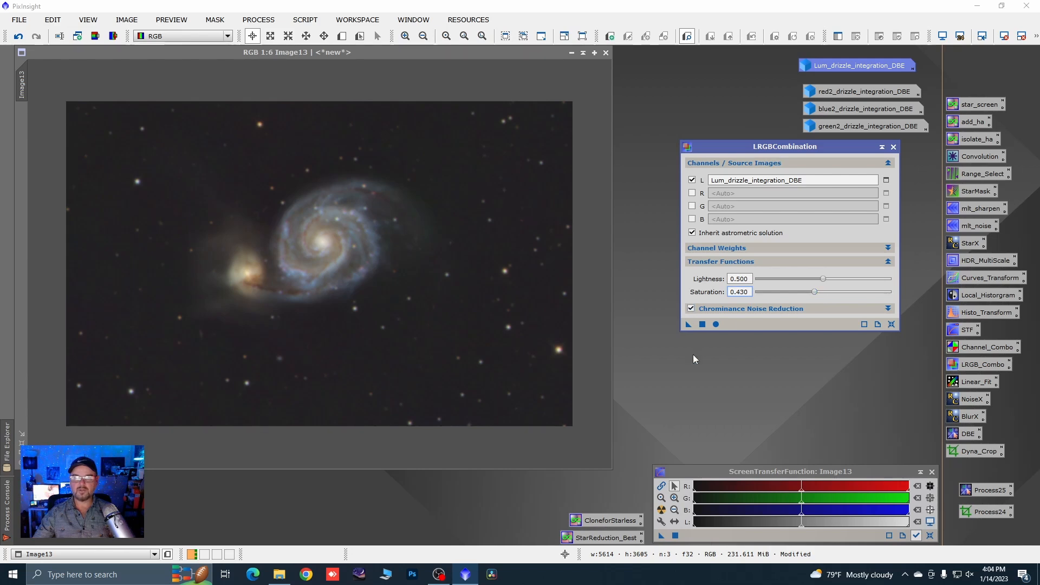
left_click(688, 324)
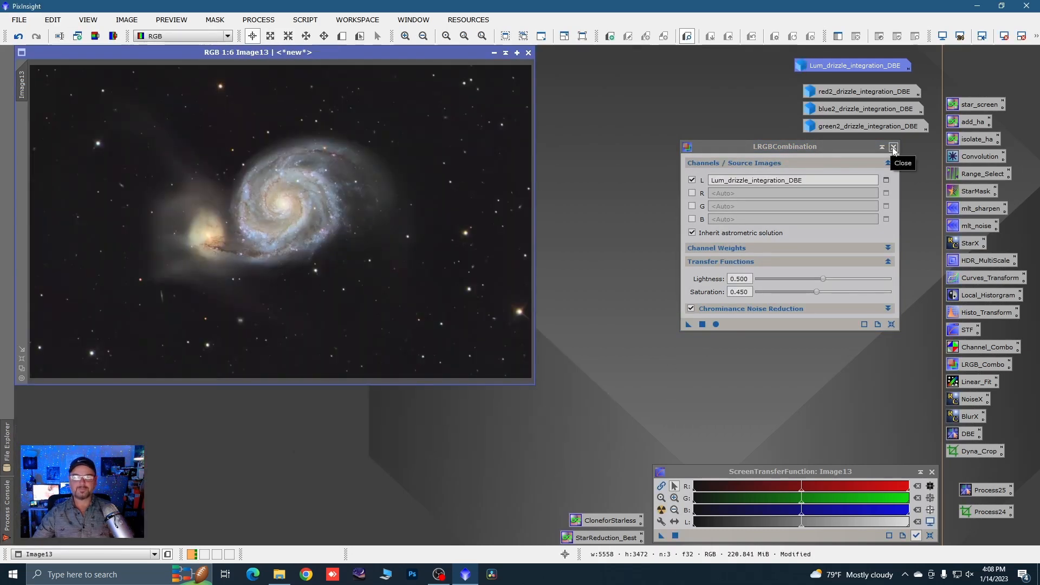
left_click(894, 147)
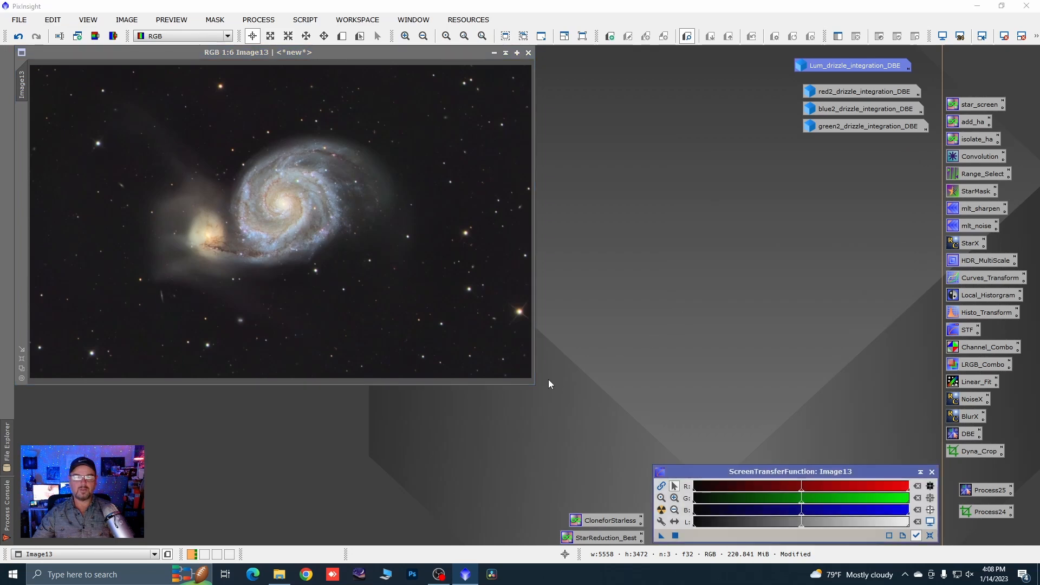
Step: Enlarge the Image13 window and examine the combined image's detail and colour in the spiral arms and core at several magnifications
left_click_drag(535, 384, 614, 472)
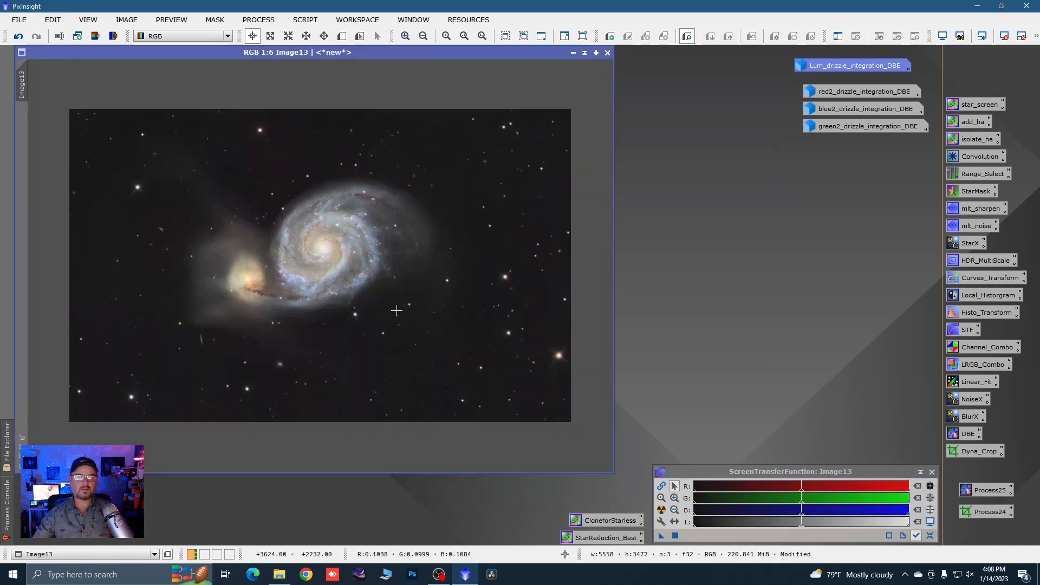
scroll(326, 237, "up", 1)
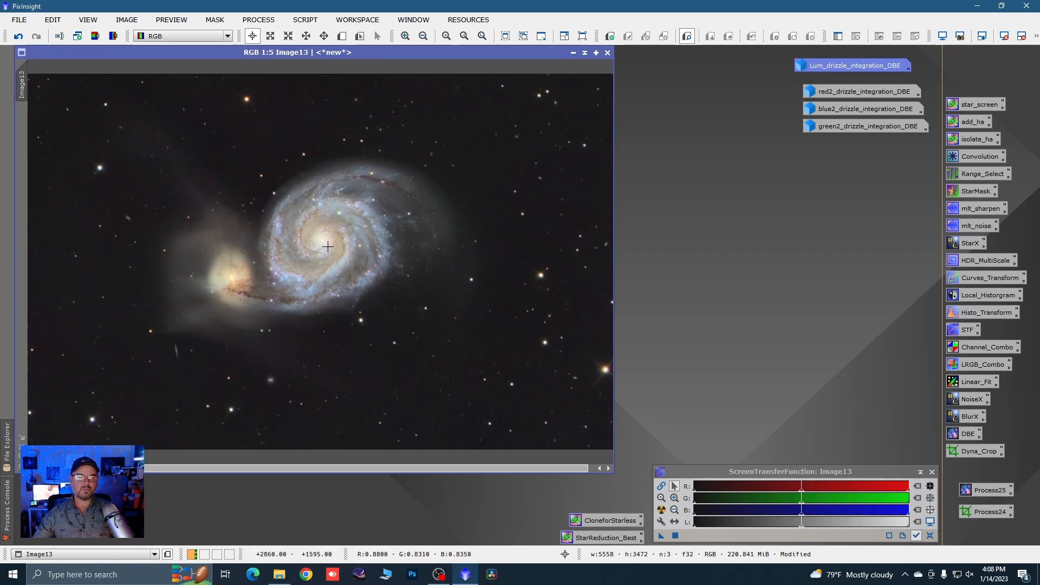
scroll(247, 289, "up", 2)
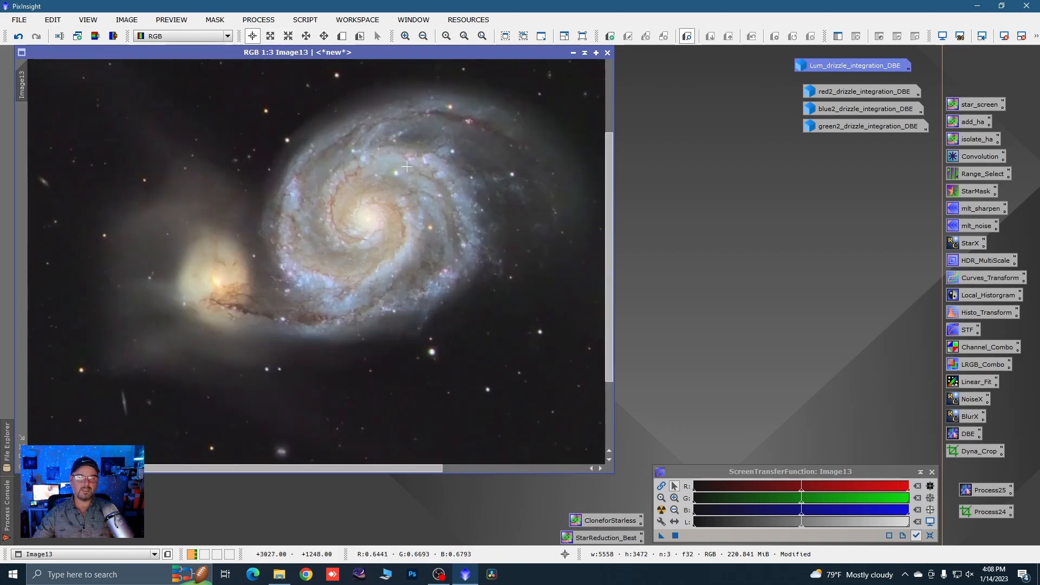
scroll(403, 245, "up", 1)
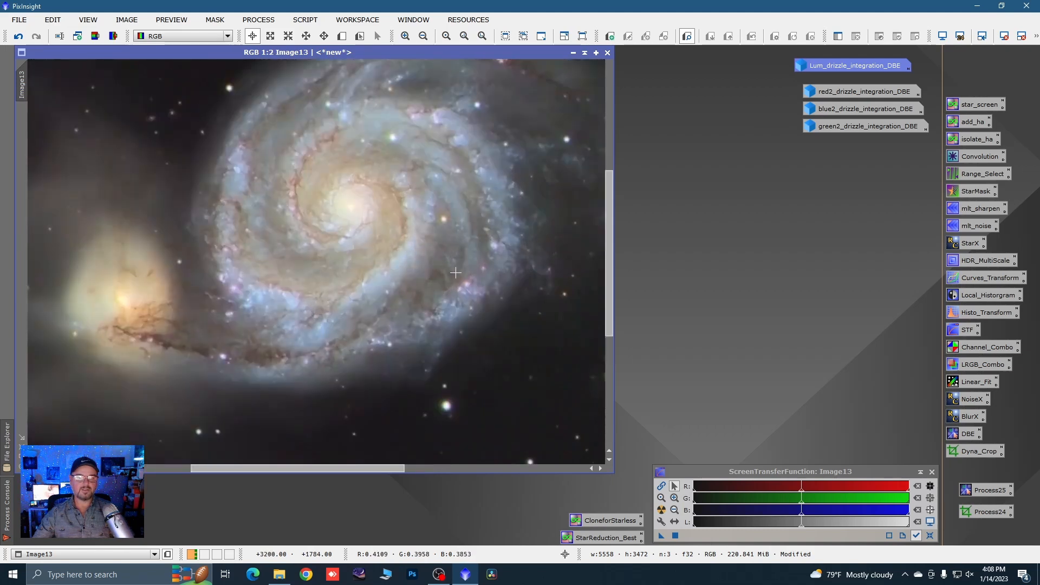
scroll(455, 273, "down", 3)
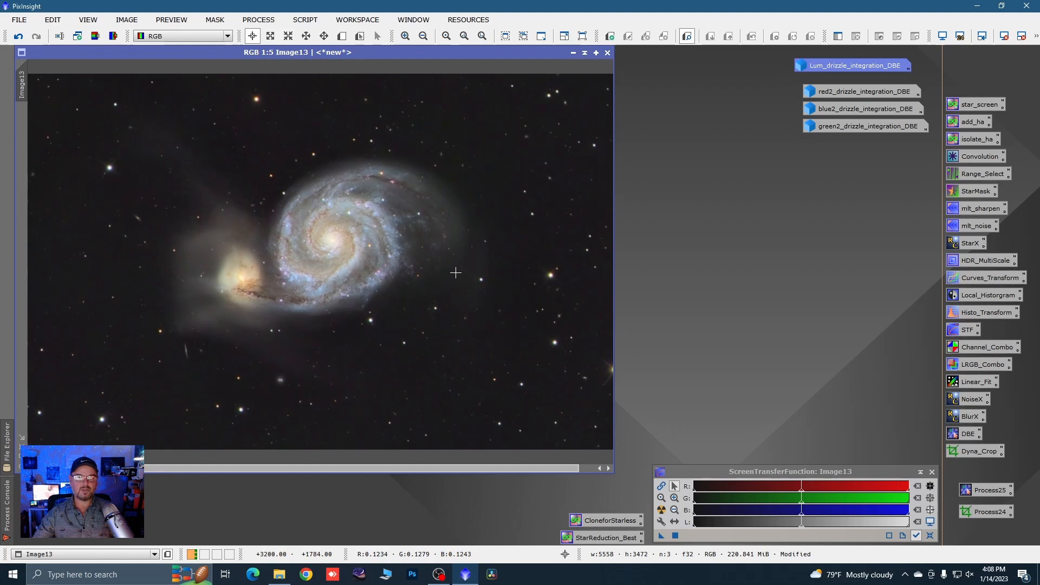
scroll(373, 237, "up", 3)
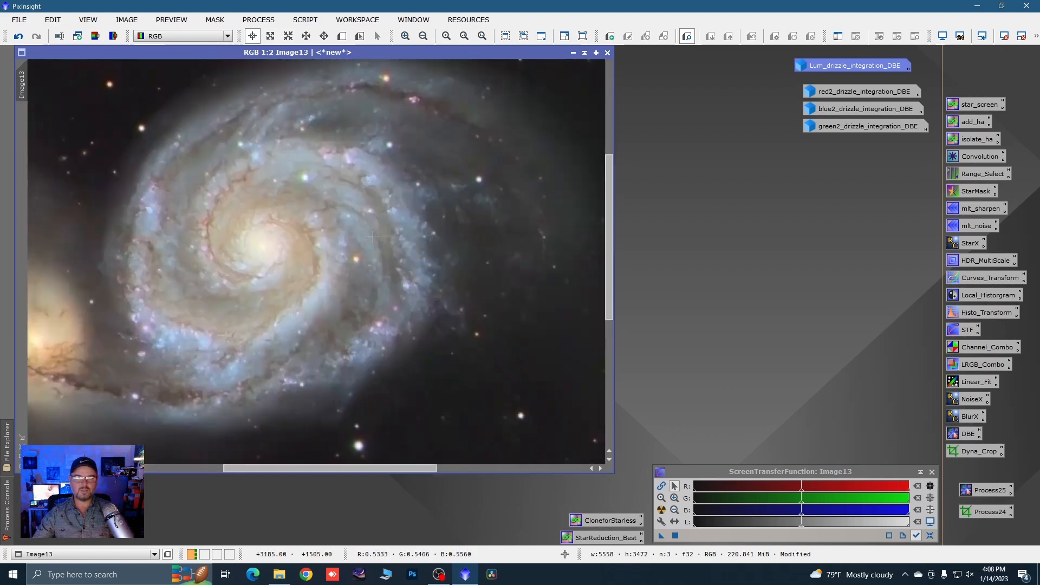
scroll(469, 261, "down", 3)
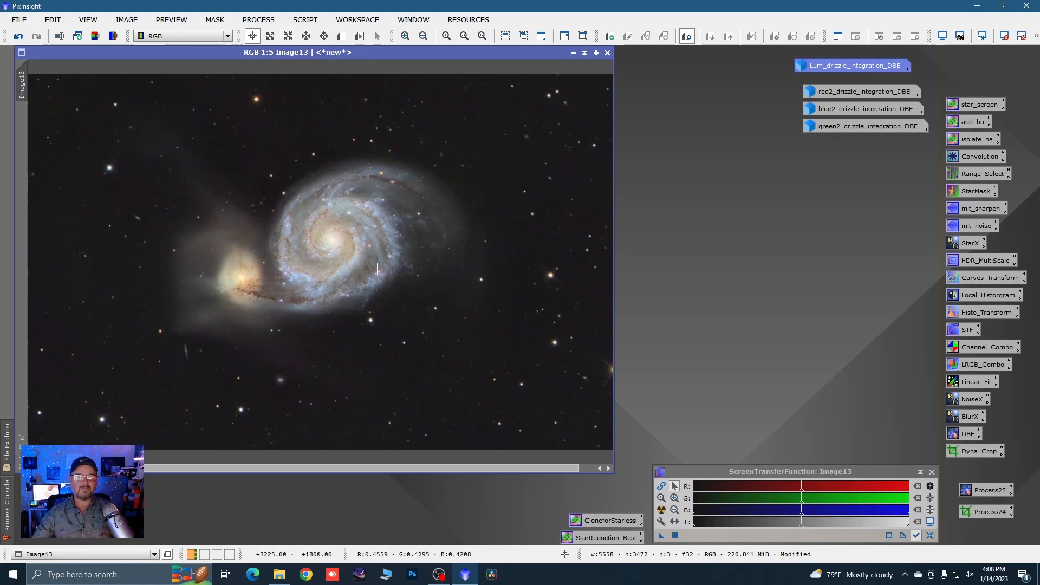
scroll(372, 201, "down", 1)
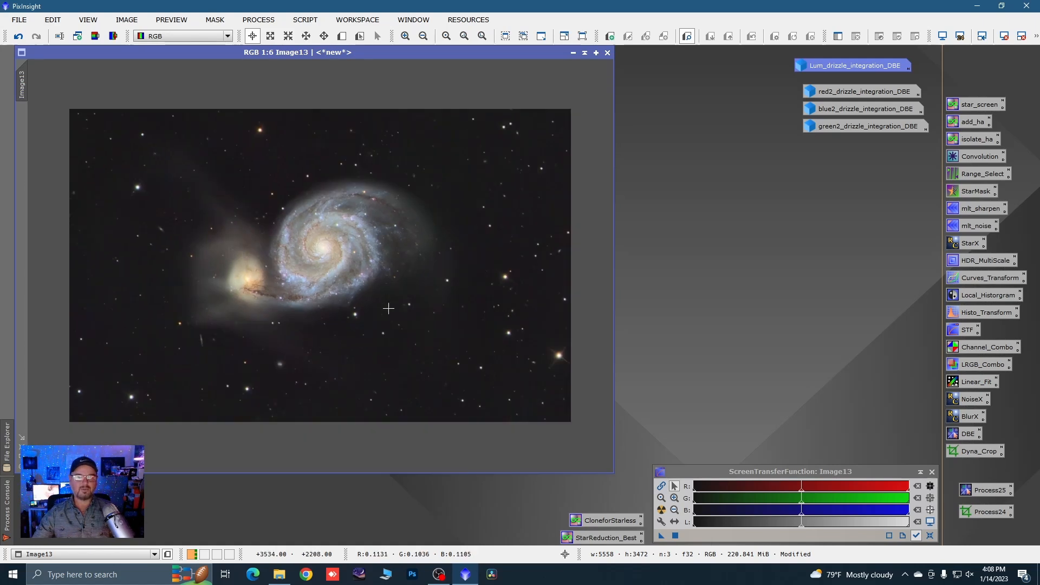
Step: Remove green from Image13 with SCNR using Average Neutral protection and an amount of 0.35, then close the process
left_click(258, 19)
mouse_move(359, 382)
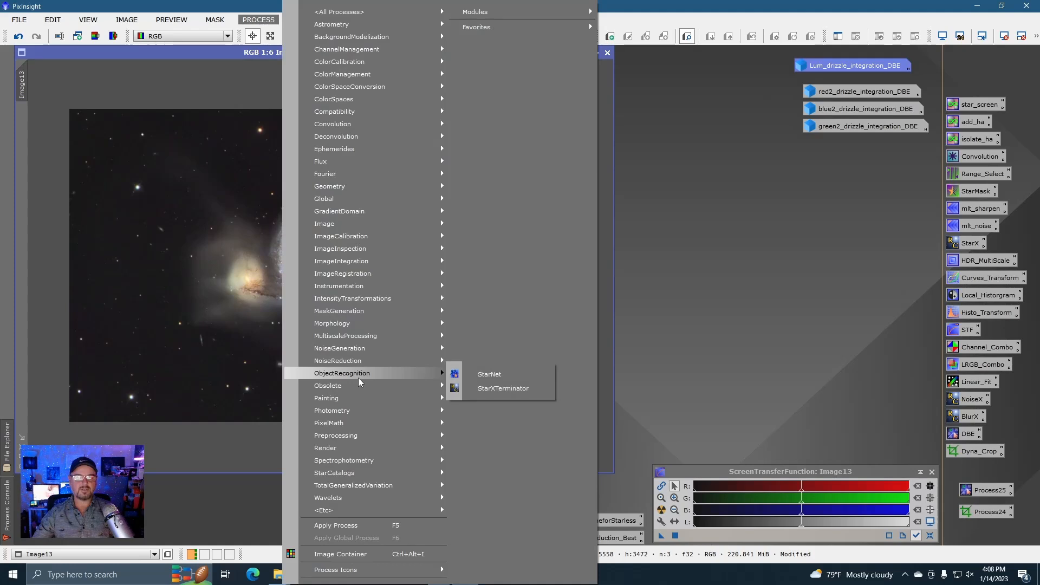
mouse_move(351, 359)
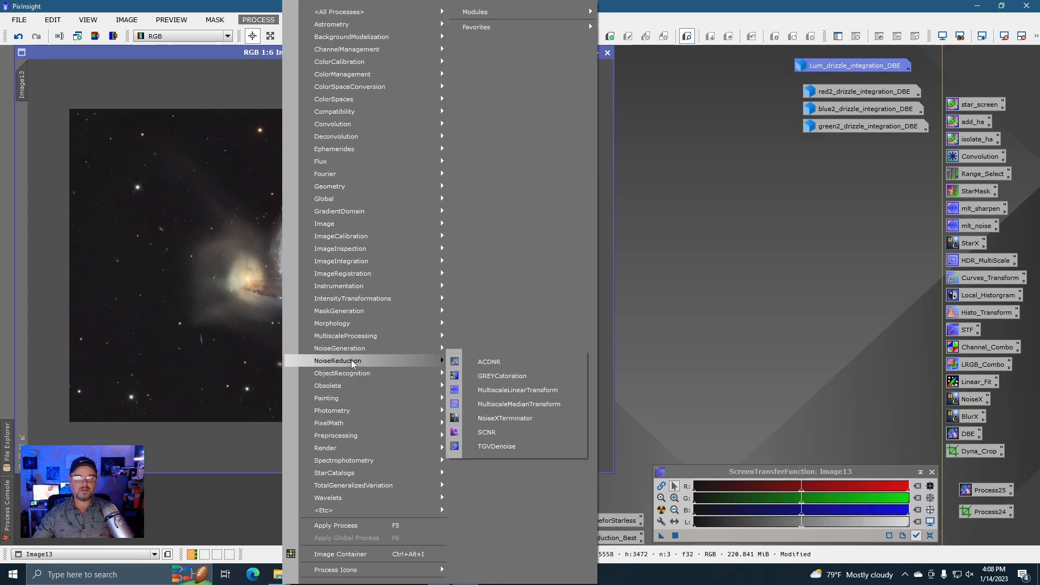
left_click(497, 433)
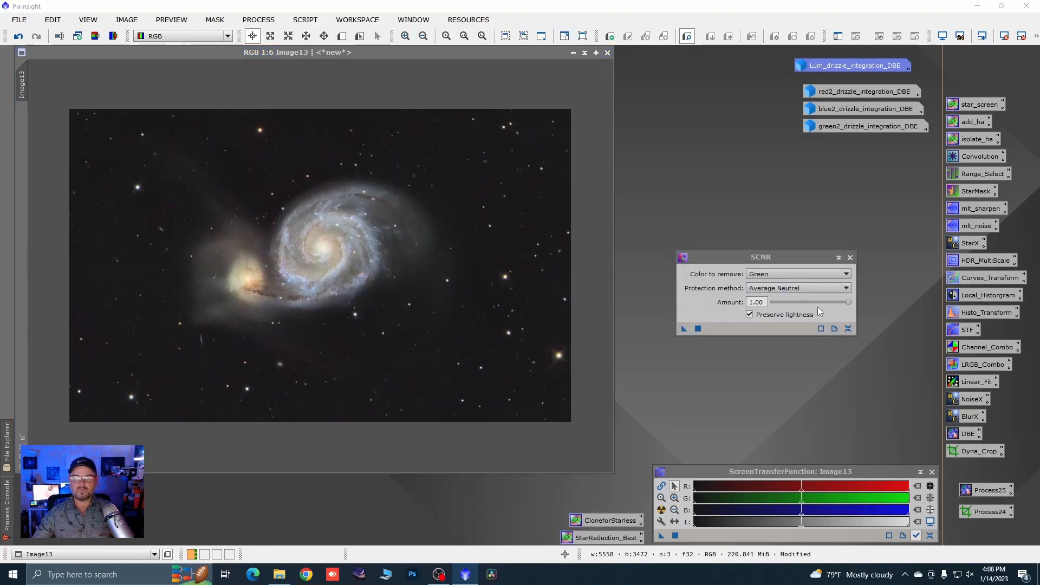
left_click_drag(848, 301, 801, 302)
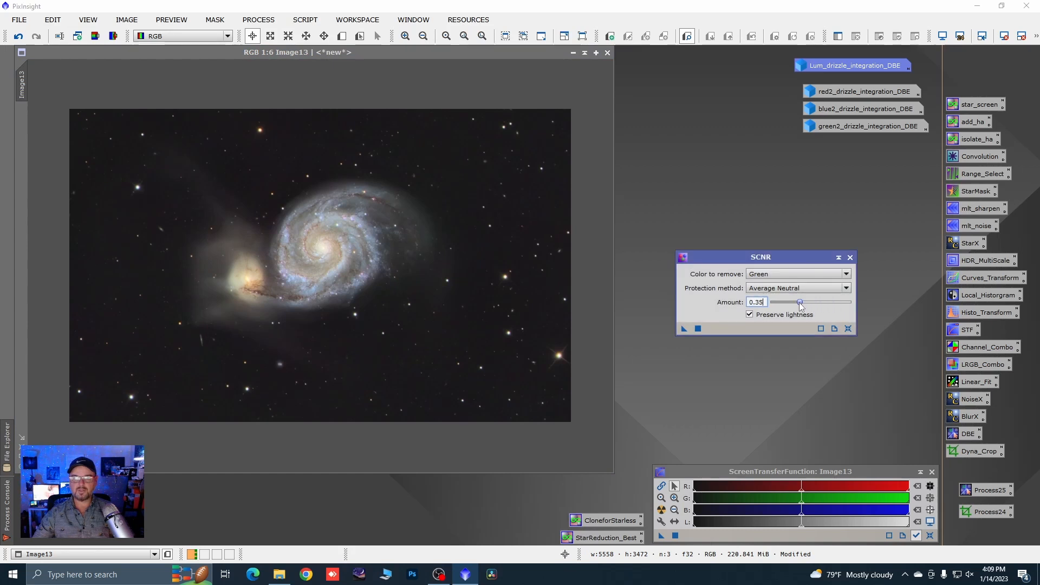
left_click_drag(684, 329, 510, 338)
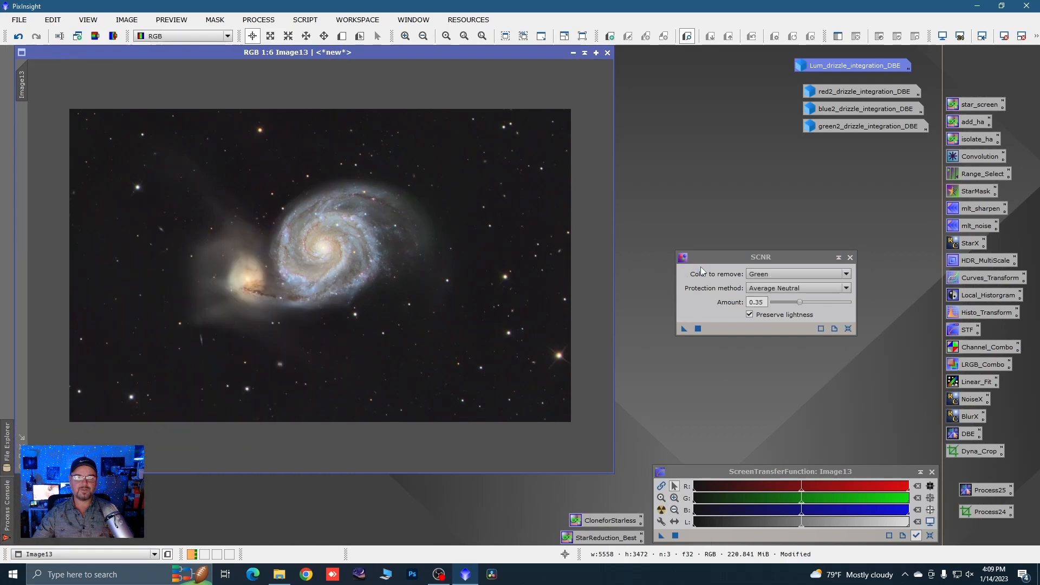
left_click(850, 258)
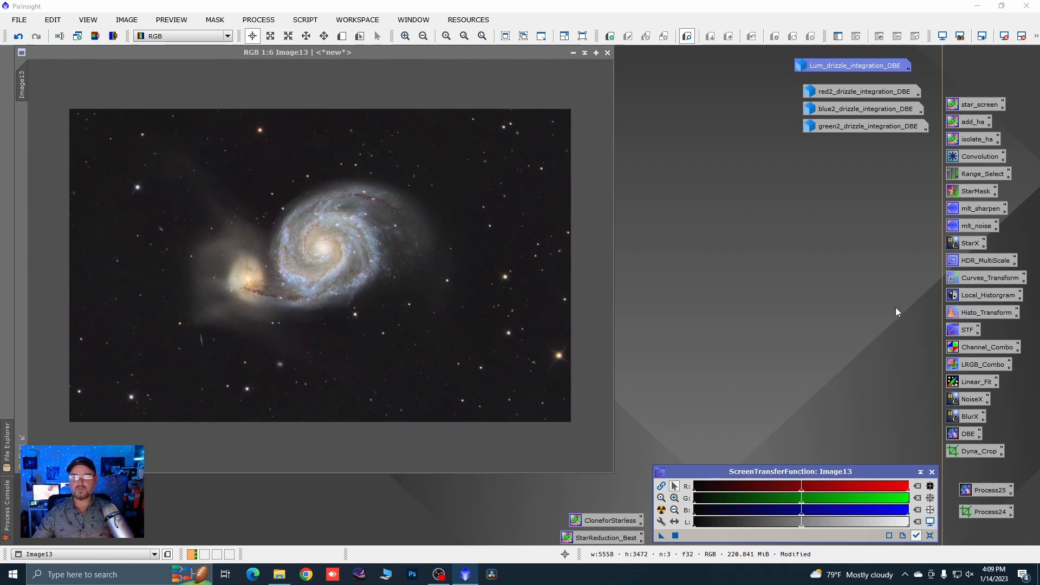
Step: Create a range mask of Image13 with RangeSelection at lower limit 0.300000 and smoothness 75, then close the process and real-time preview
double_click(961, 177)
left_click(718, 243)
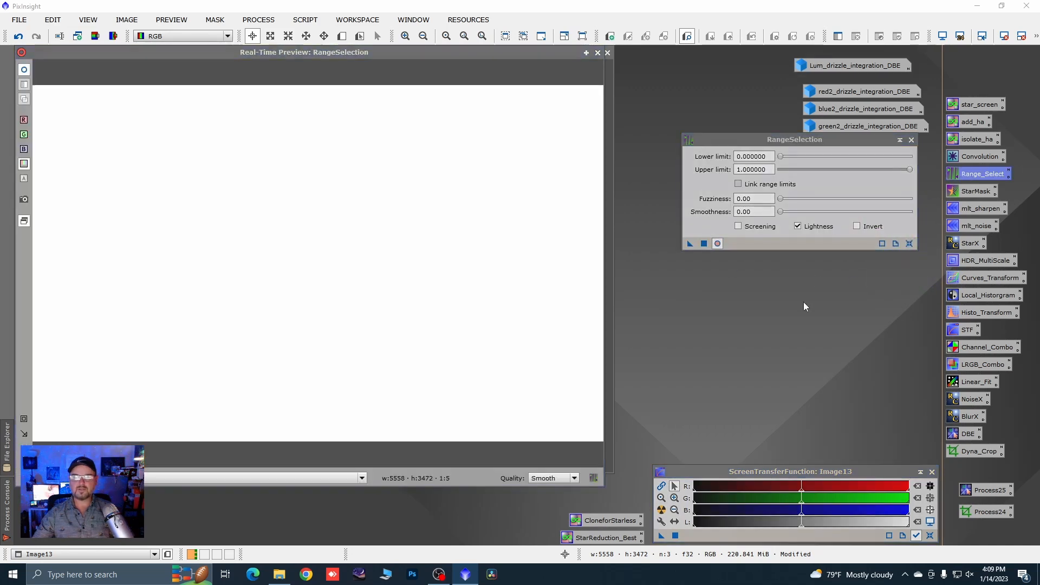
left_click_drag(782, 161, 823, 163)
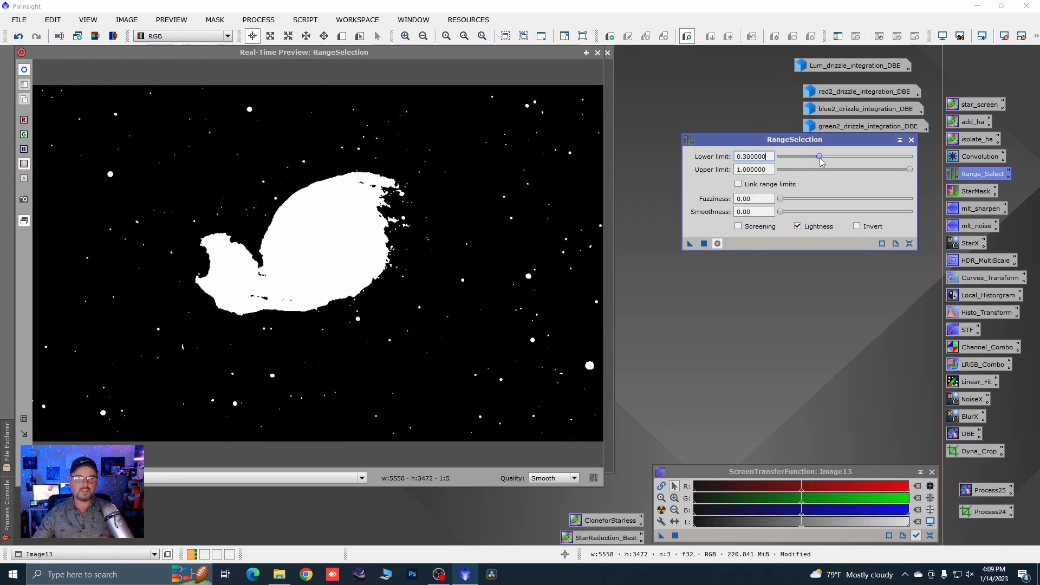
left_click_drag(781, 212, 879, 223)
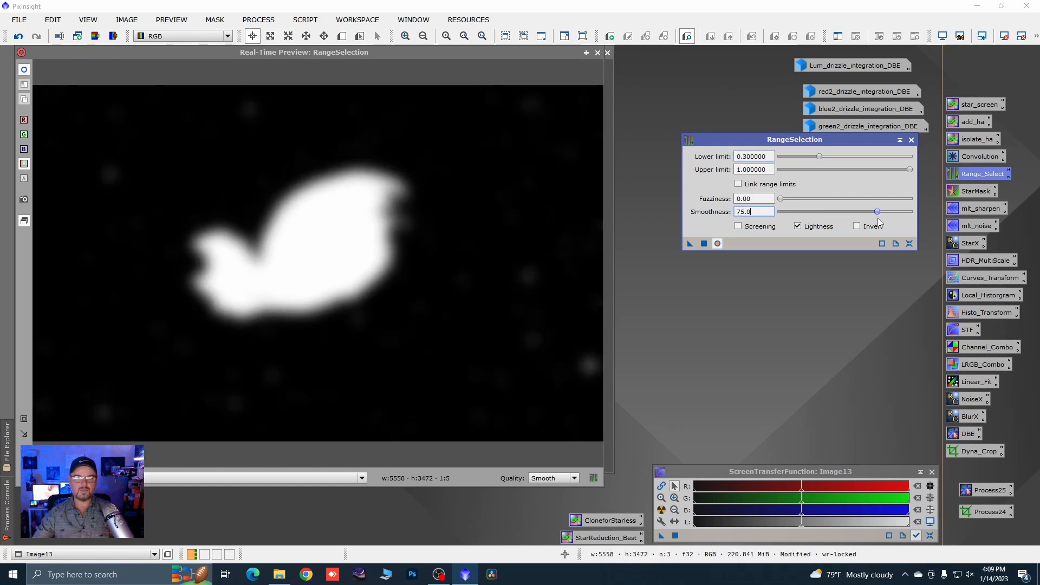
left_click(704, 244)
left_click(912, 140)
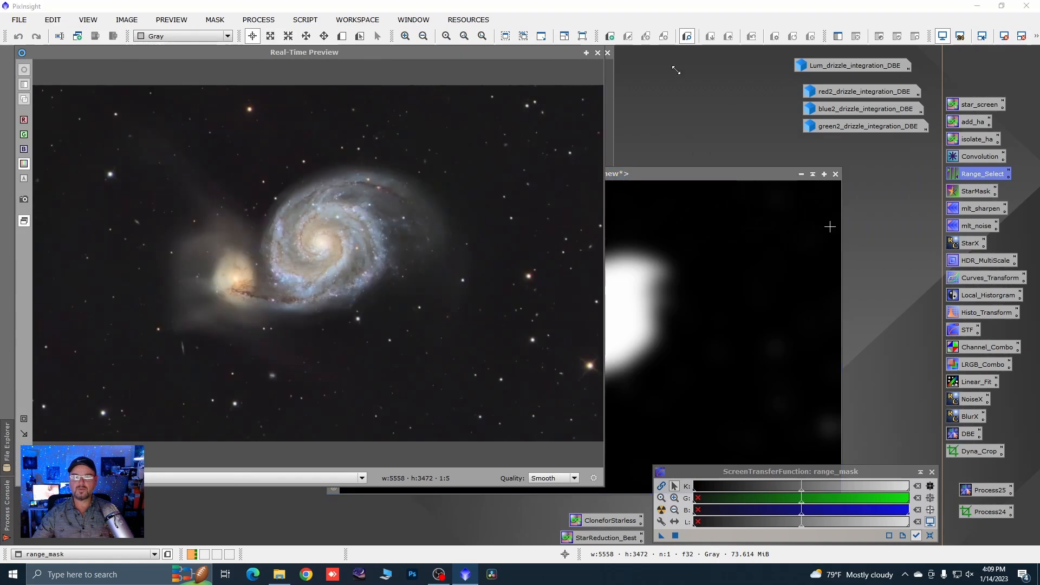
left_click(598, 53)
Step: Apply range_mask to Image13 as its mask, minimize the mask image and hide the red mask overlay
left_click_drag(334, 212, 23, 157)
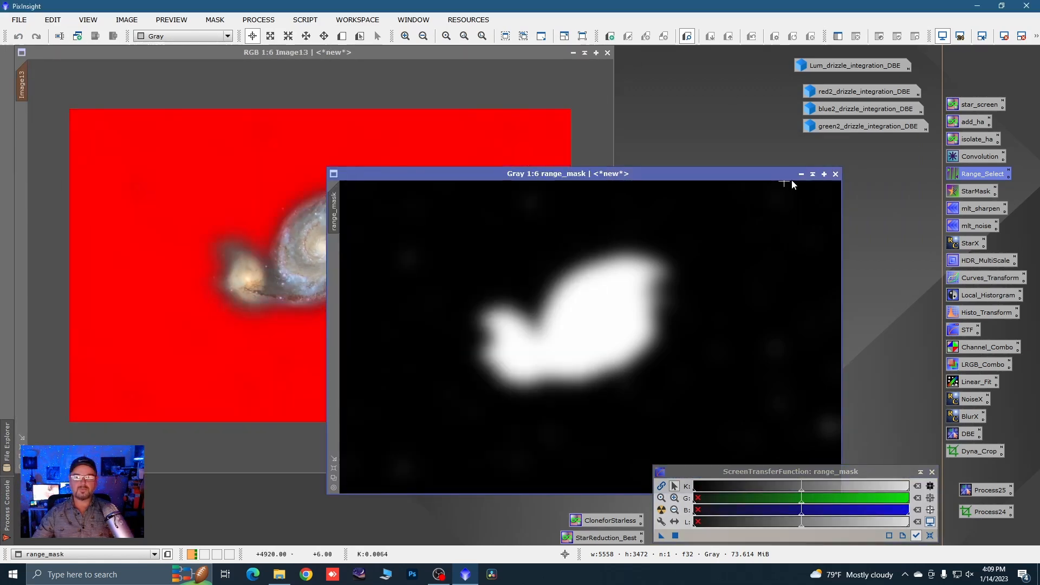
left_click(801, 174)
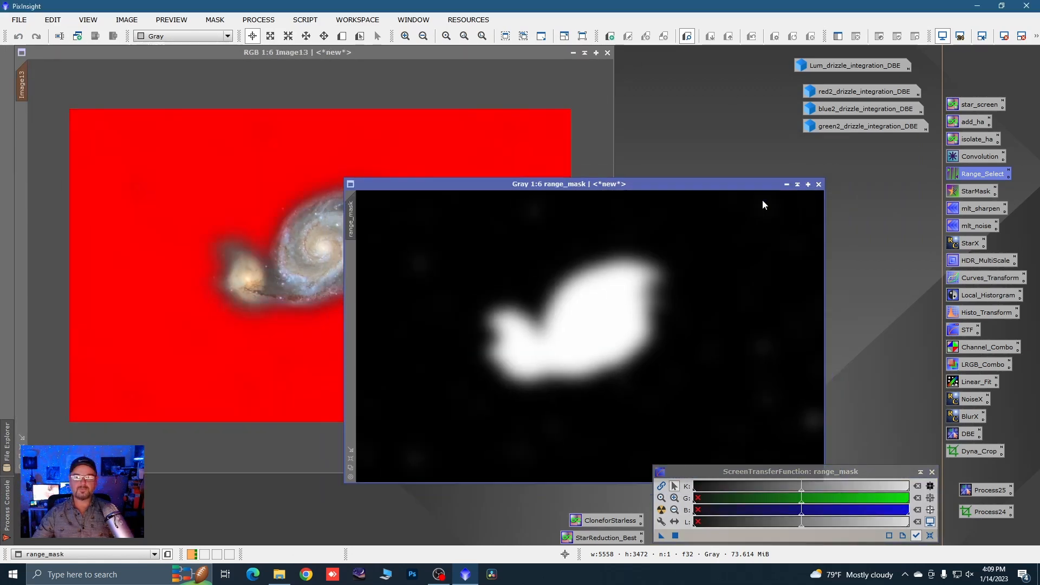
right_click(360, 257)
mouse_move(464, 379)
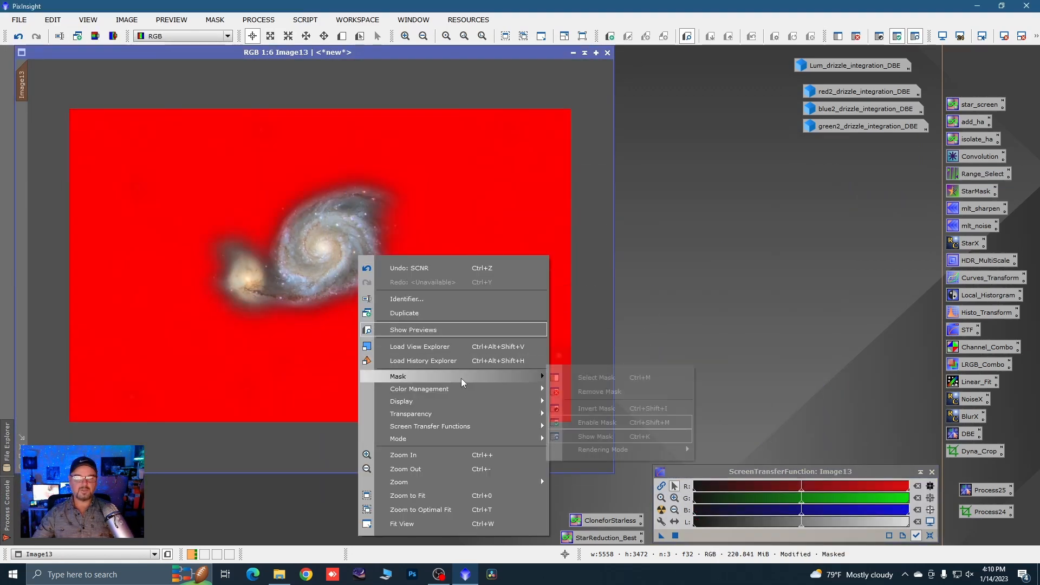
left_click(591, 436)
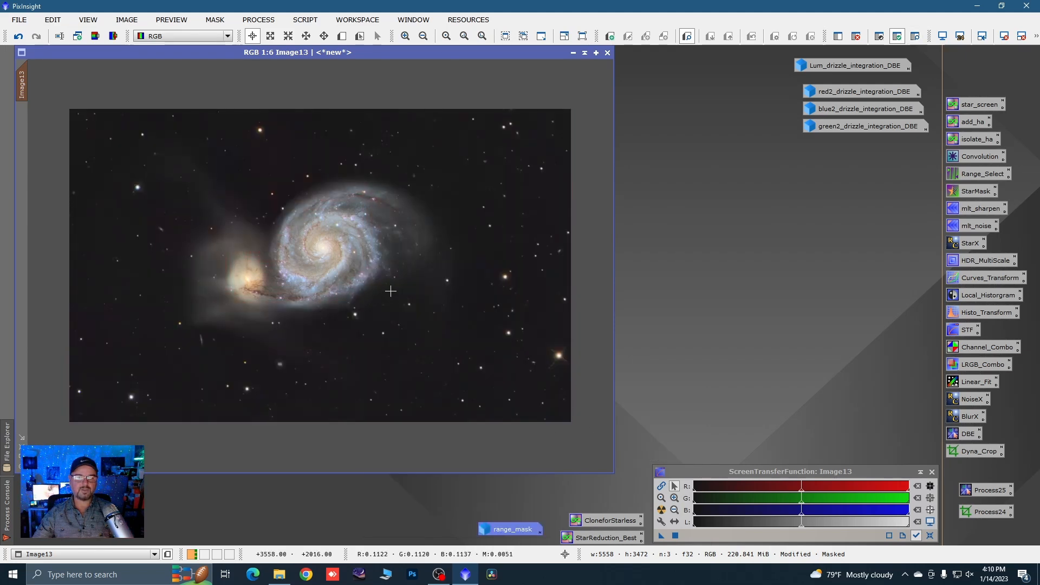
Step: Define a preview of about 2208 × 1404 pixels around the spiral galaxy and its companion in Image13, then open it
mouse_move(28, 82)
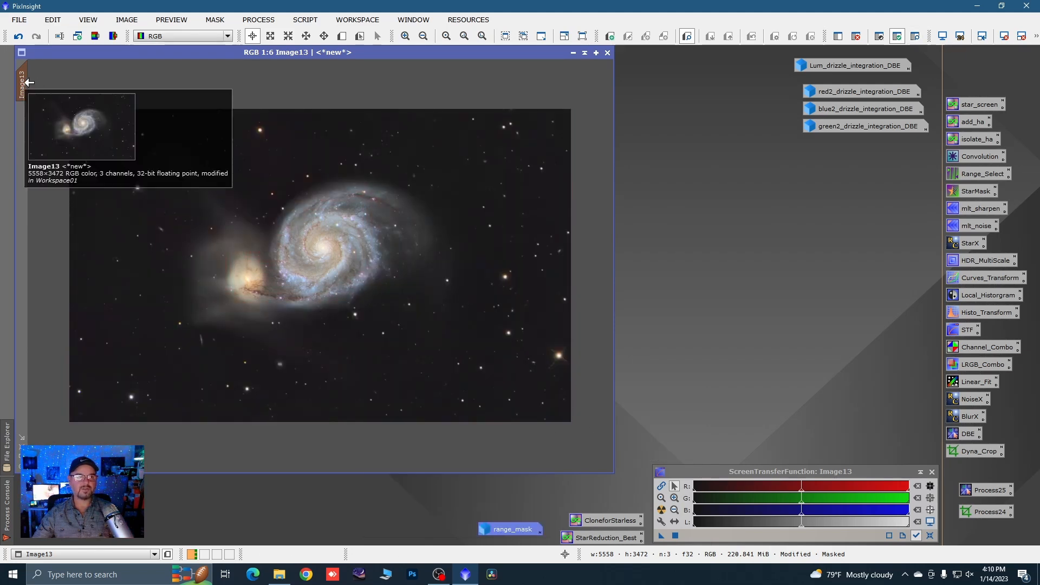
left_click(343, 37)
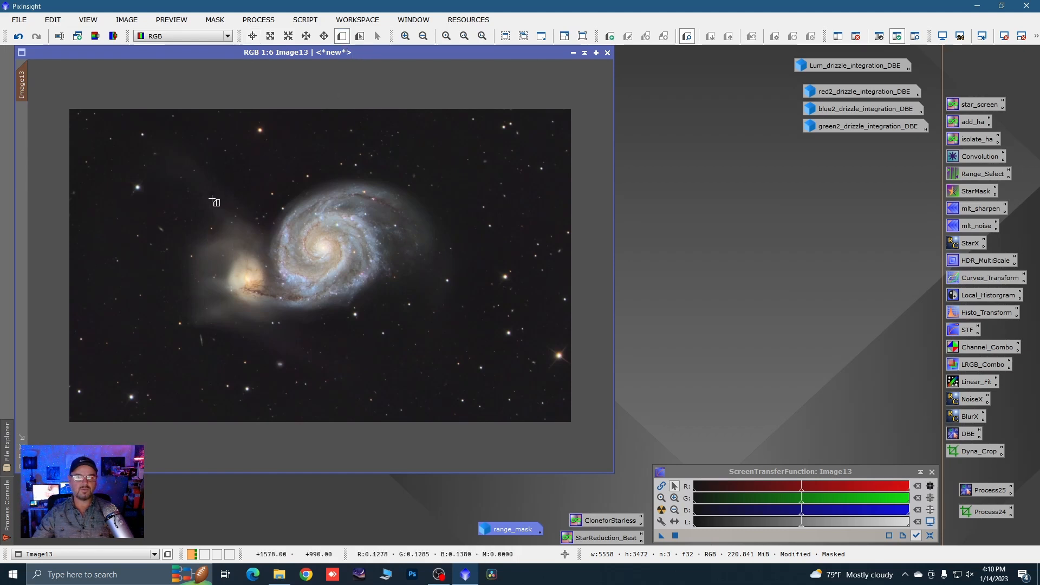
left_click_drag(207, 201, 405, 327)
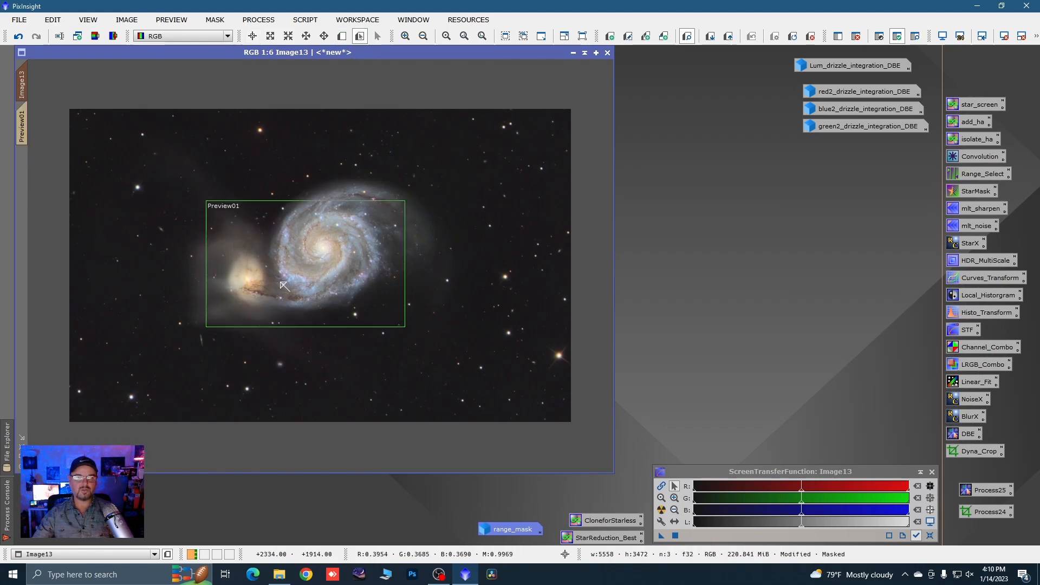
left_click(21, 129)
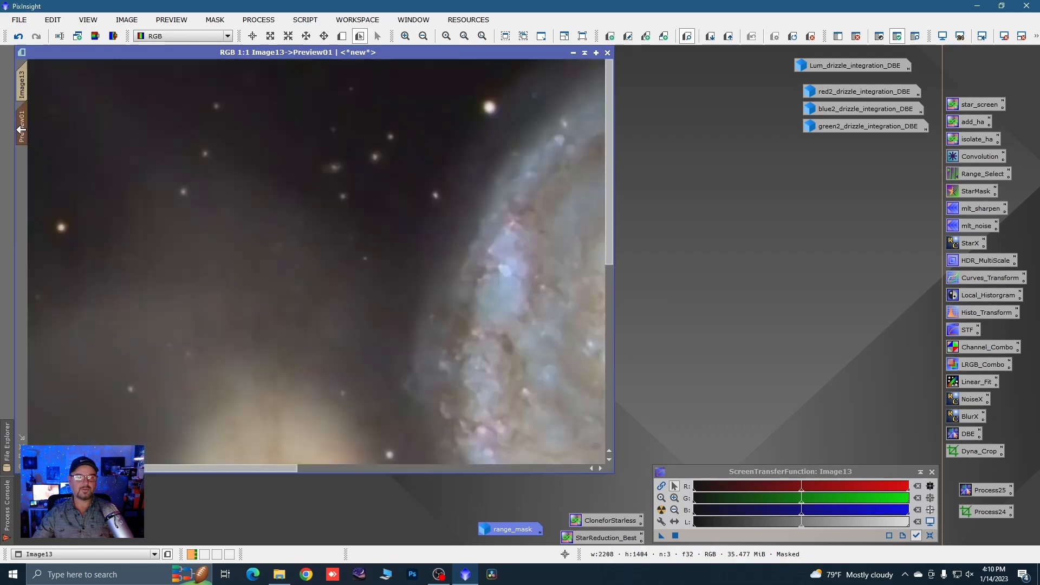
scroll(346, 278, "down", 3)
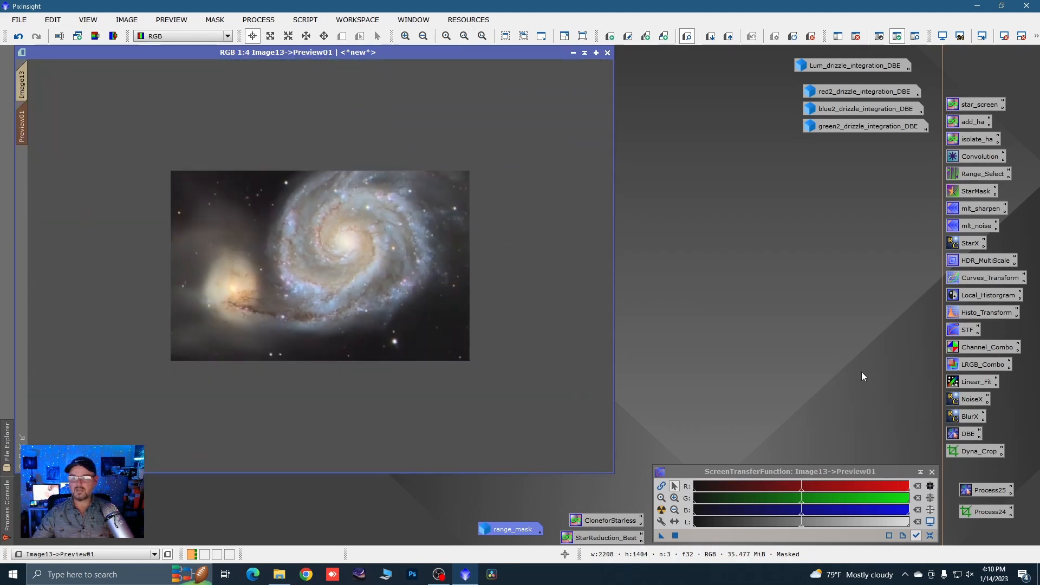
Step: Test LocalHistogramEqualization on the preview with kernel radius 100, contrast limit 2.0 and amount 0.280
double_click(956, 295)
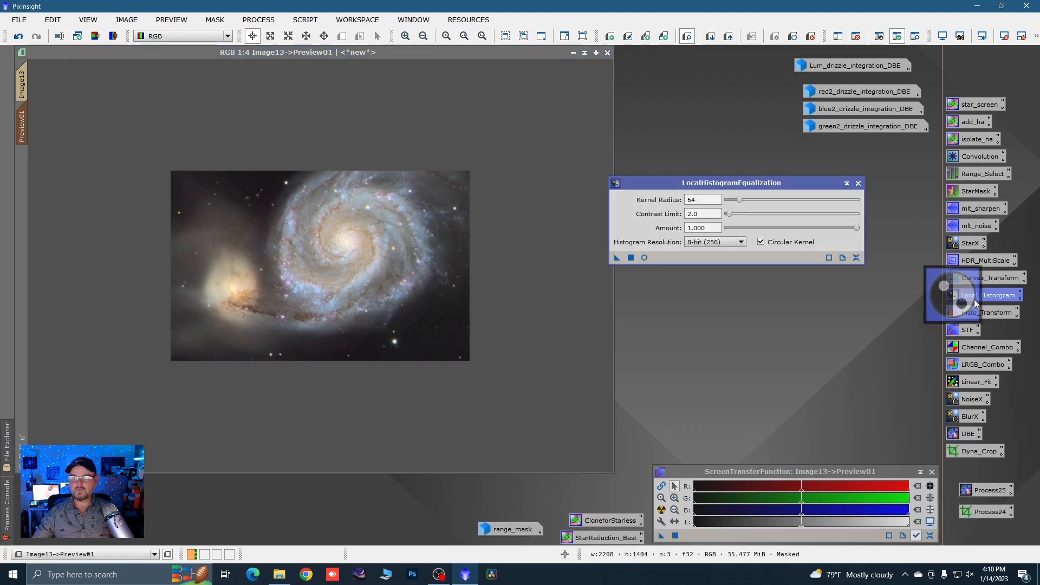
left_click_drag(795, 193, 858, 203)
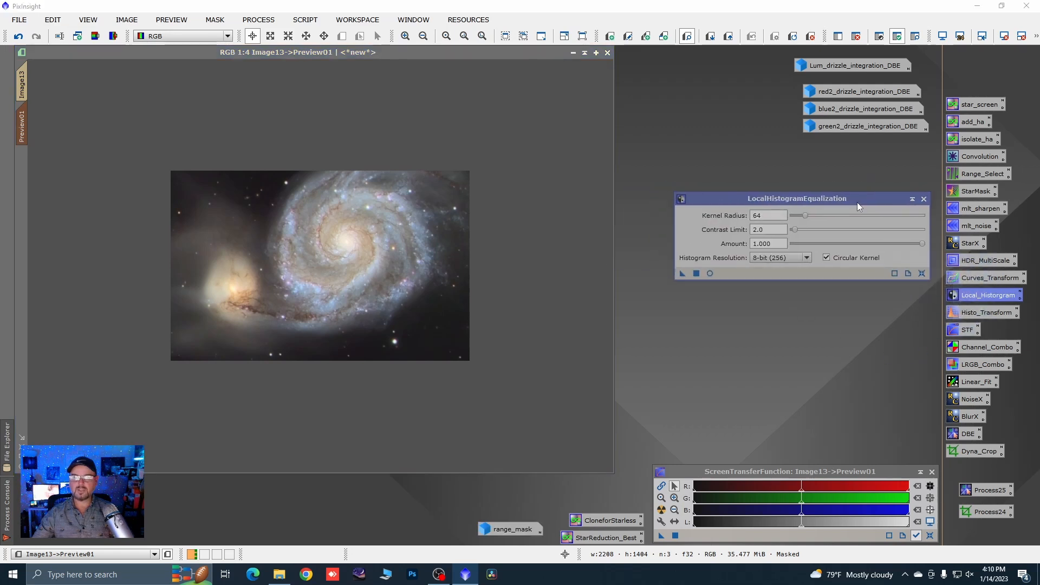
left_click_drag(923, 244, 816, 218)
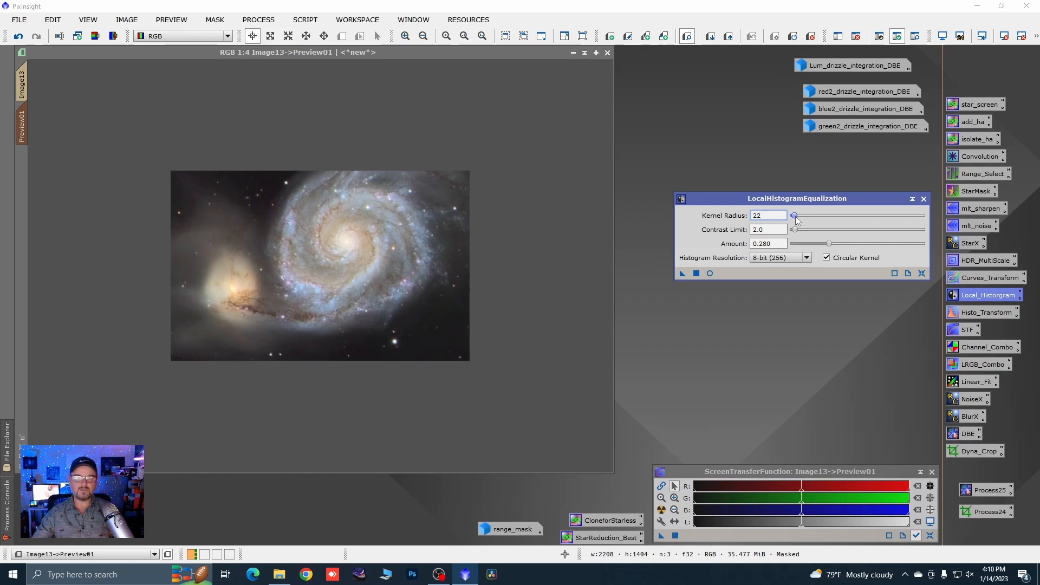
left_click_drag(795, 216, 814, 219)
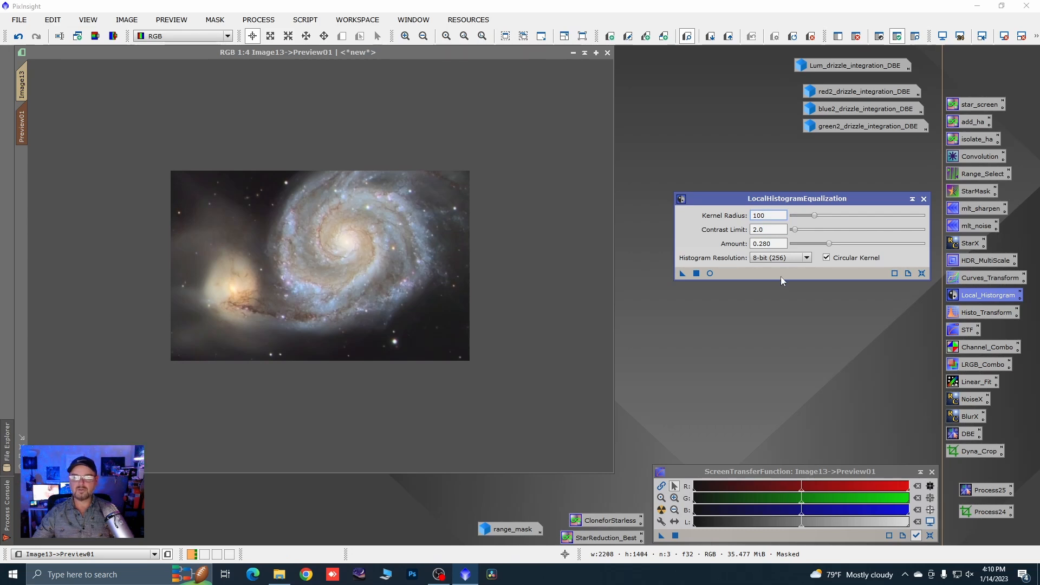
left_click(682, 273)
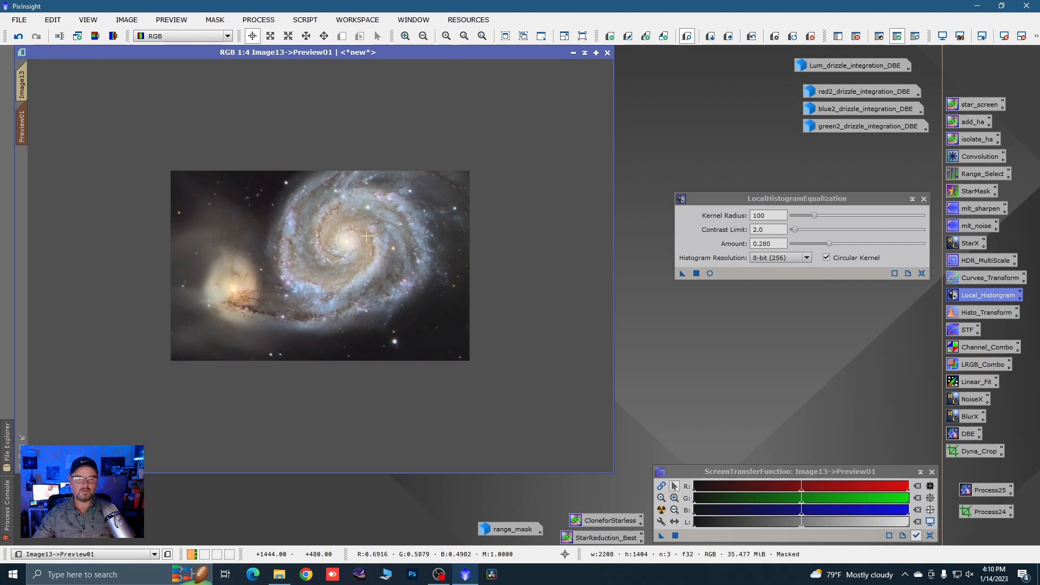
Step: Apply the same LocalHistogramEqualization settings to the full Image13 and close the process
left_click(22, 84)
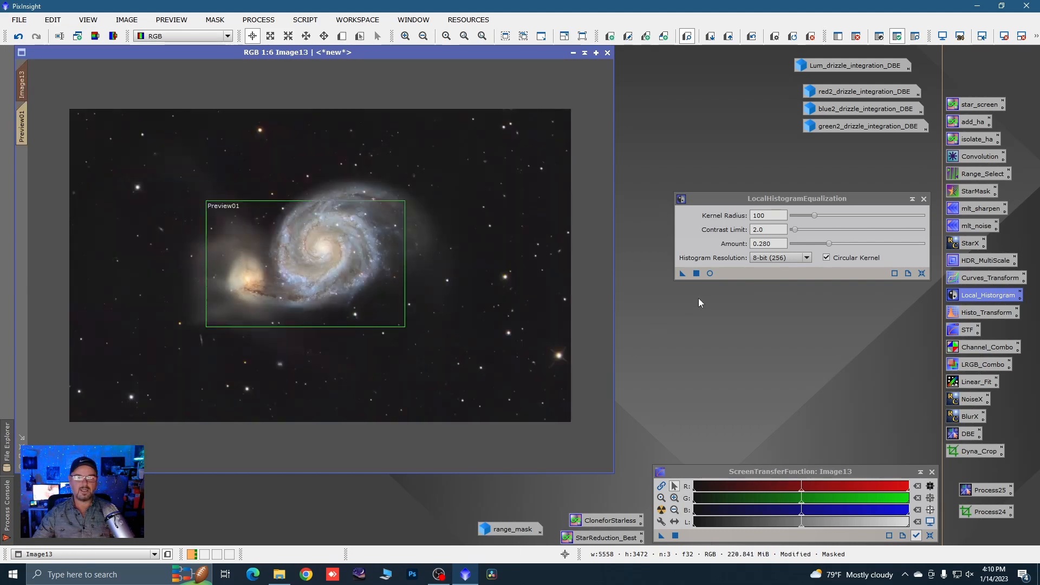
left_click_drag(684, 274, 512, 321)
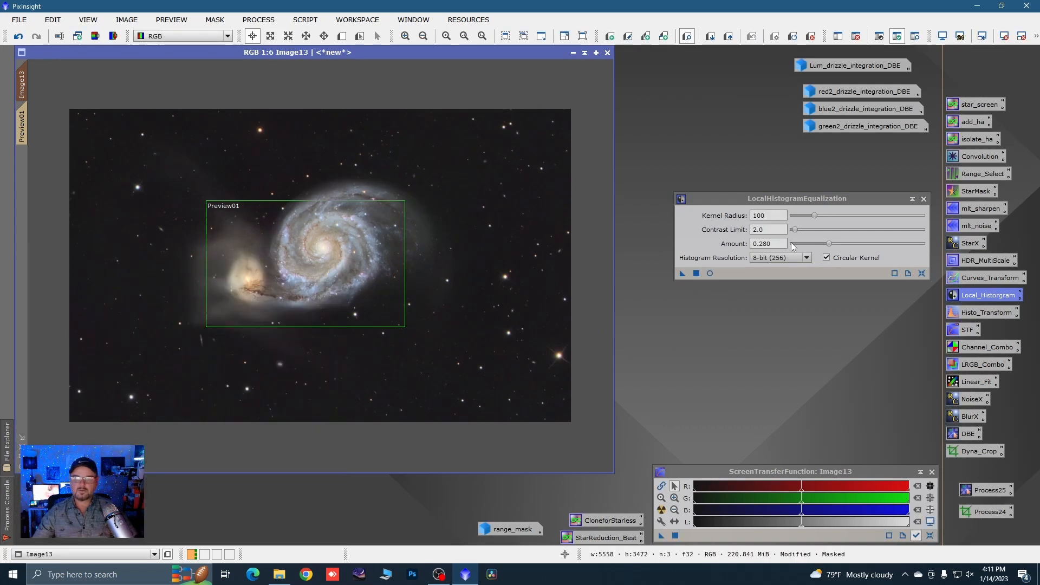
left_click(924, 200)
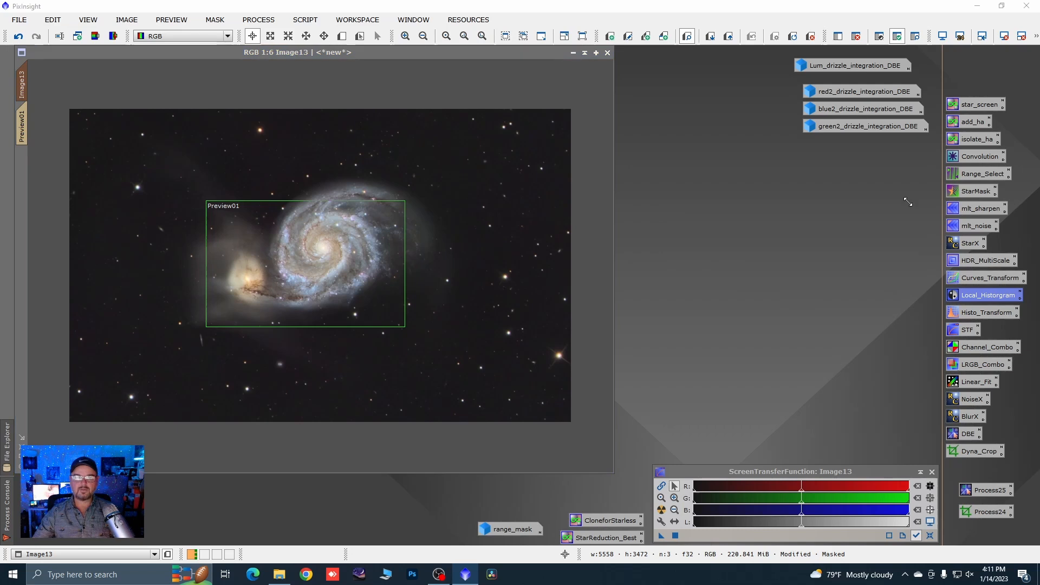
Step: Preview CurvesTransformation live on Preview01 and raise the saturation curve with a point at about input 0.269, output 0.394
left_click(23, 122)
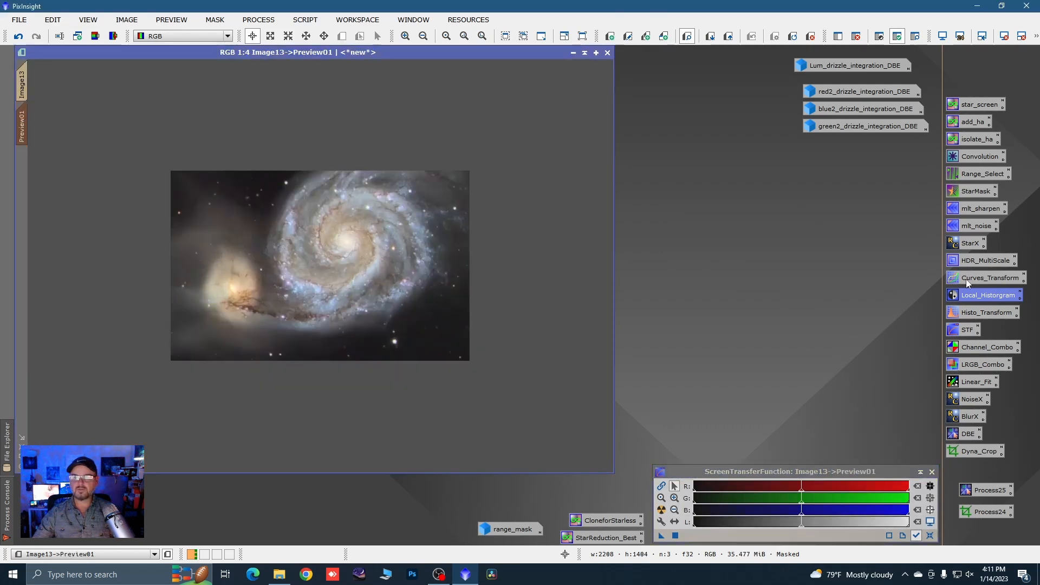
double_click(967, 278)
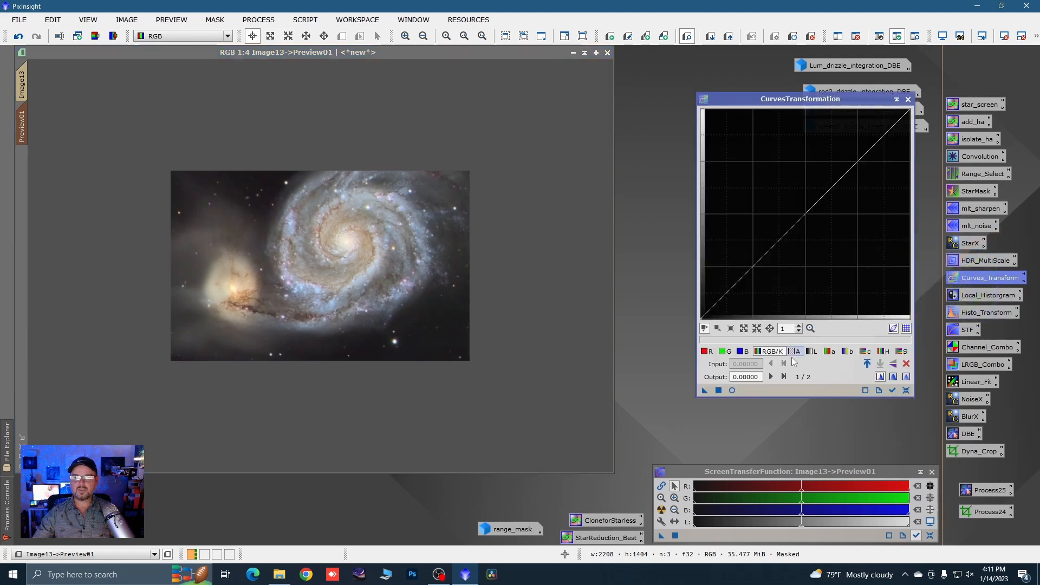
left_click(734, 391)
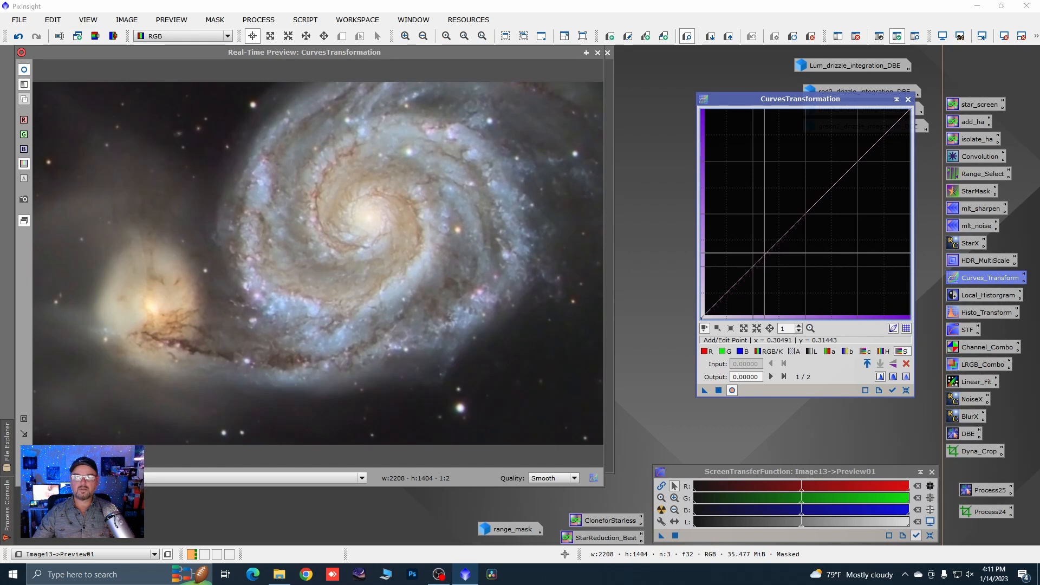
left_click(766, 253)
left_click_drag(767, 254, 757, 237)
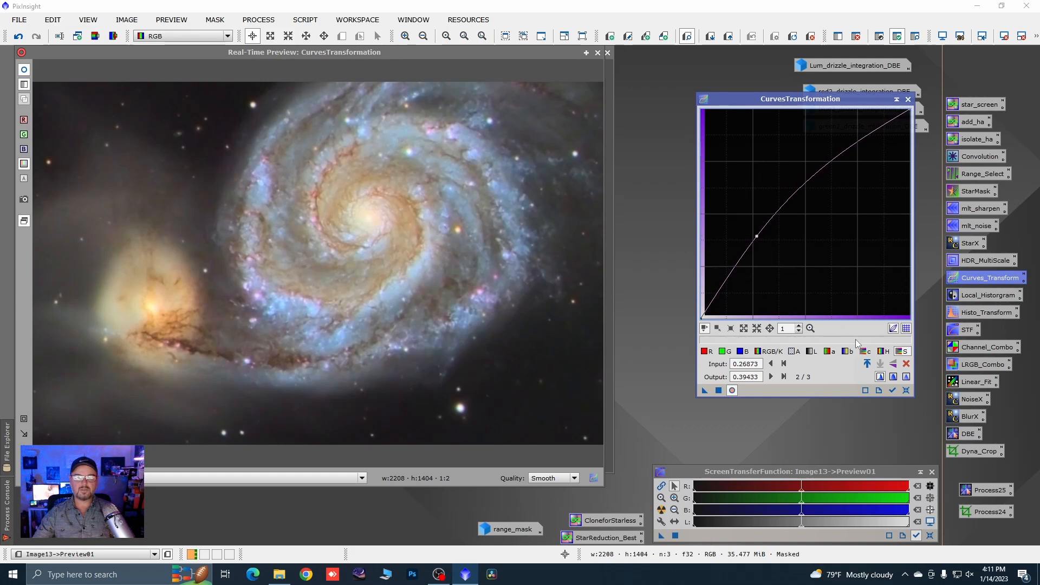
Step: Raise the CIE c chrominance curve with a point at about input 0.370, output 0.443, and close the real-time preview
left_click(863, 351)
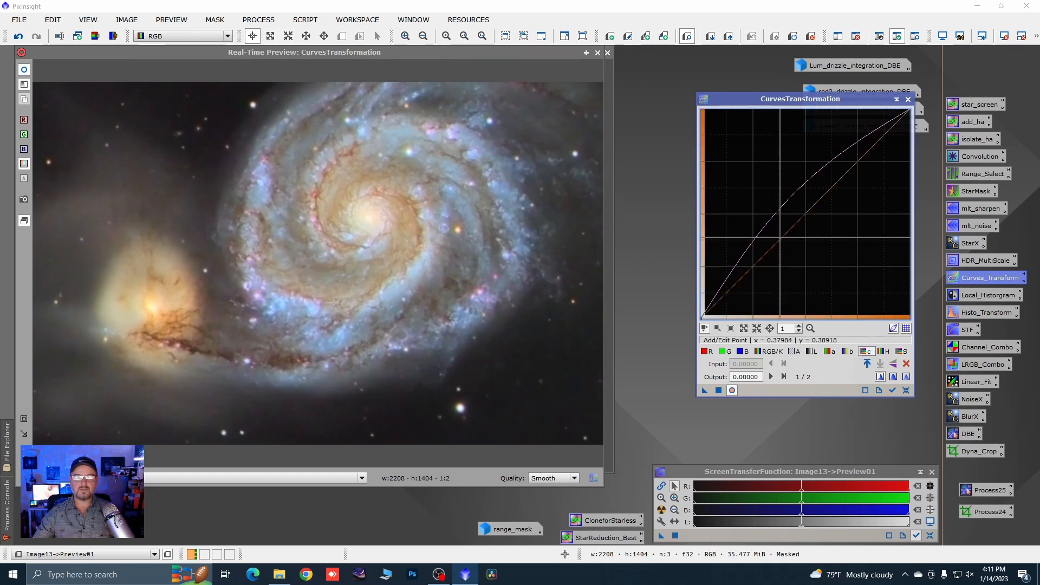
left_click(781, 238)
left_click_drag(781, 238, 778, 226)
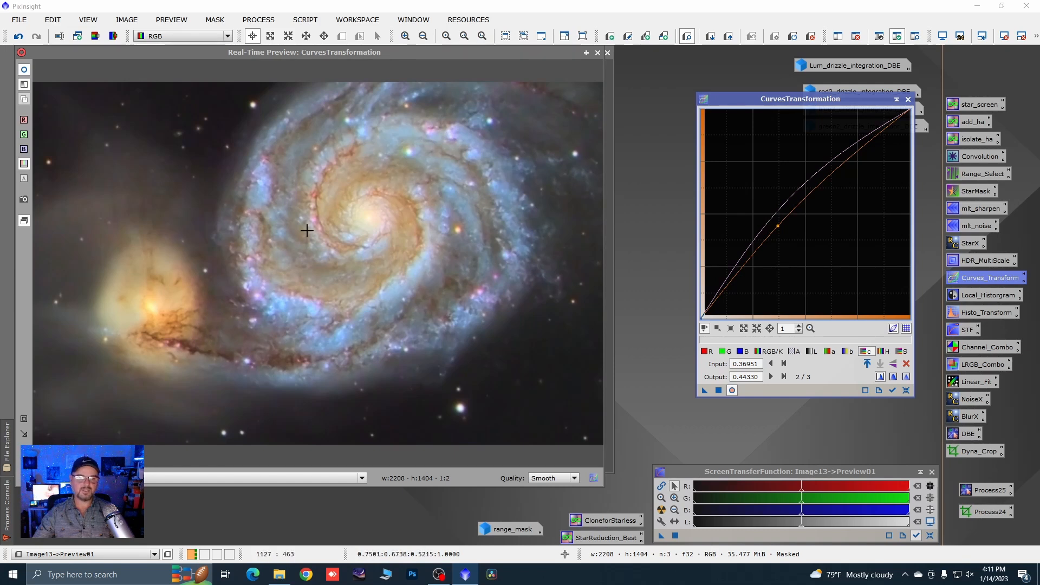
left_click(597, 53)
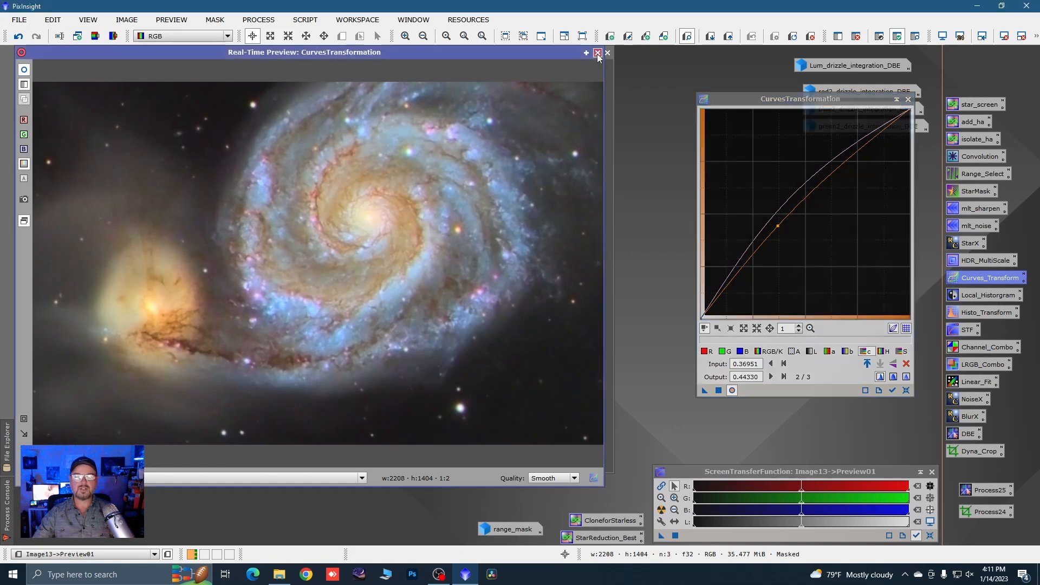
Step: Apply the saturation and chrominance curves to the full Image13, close CurvesTransformation and check the galaxy's colour
left_click(24, 86)
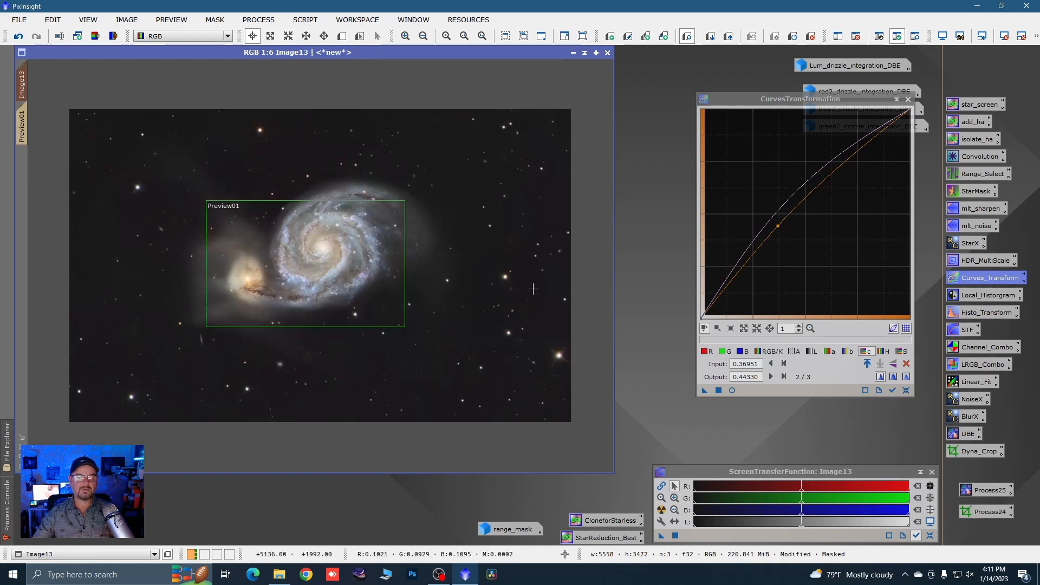
left_click_drag(705, 390, 509, 295)
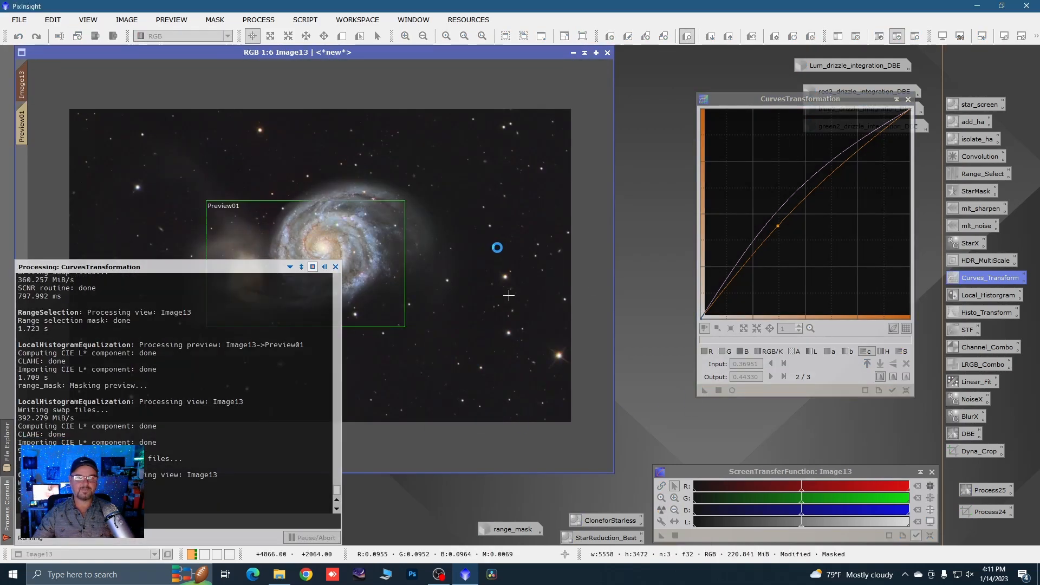
left_click(908, 100)
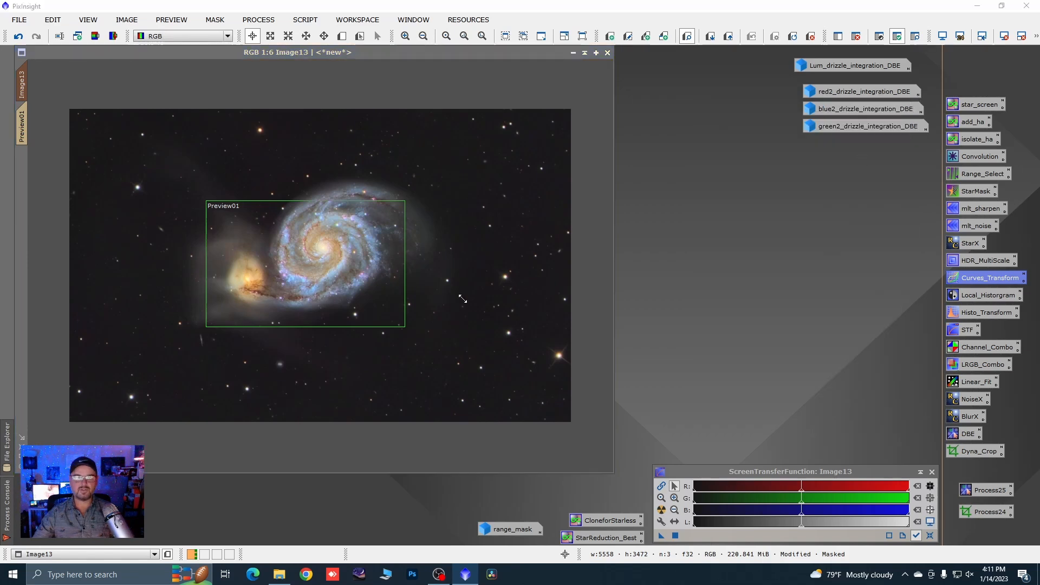
scroll(319, 268, "up", 2)
scroll(320, 267, "down", 2)
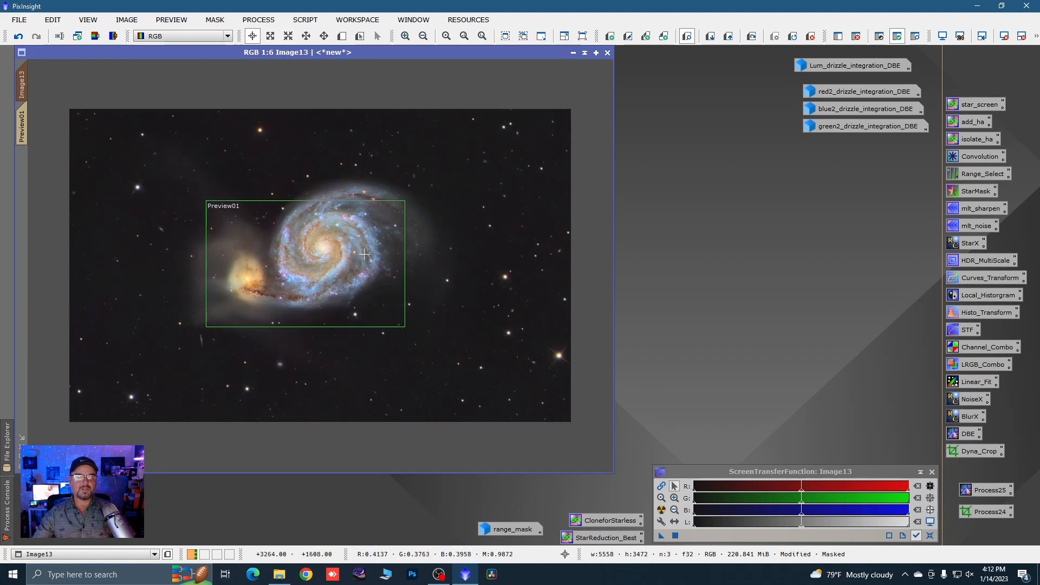
Step: Show the mask overlay on Image13 again
mouse_move(23, 133)
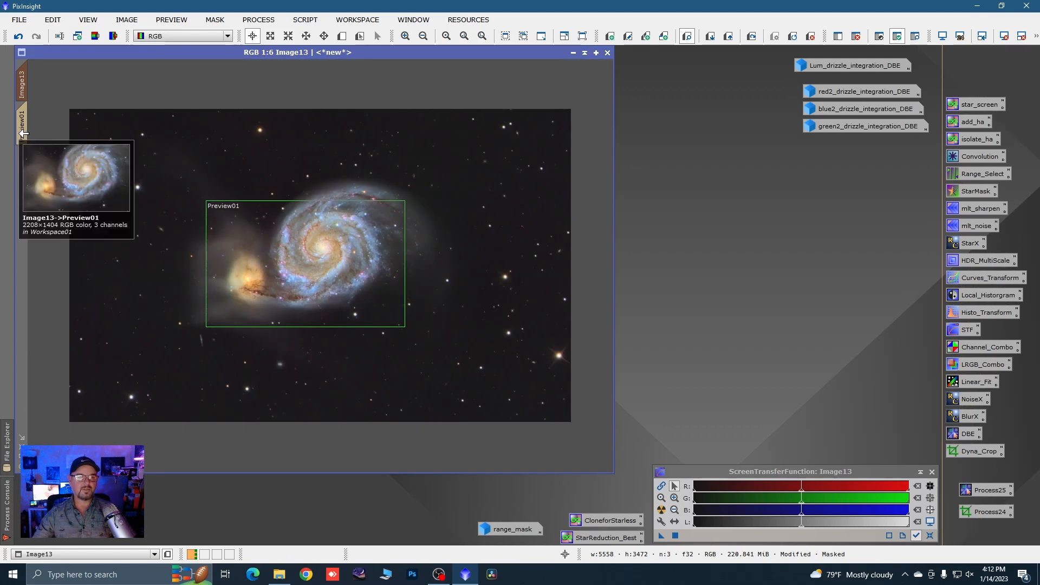
right_click(393, 240)
mouse_move(577, 359)
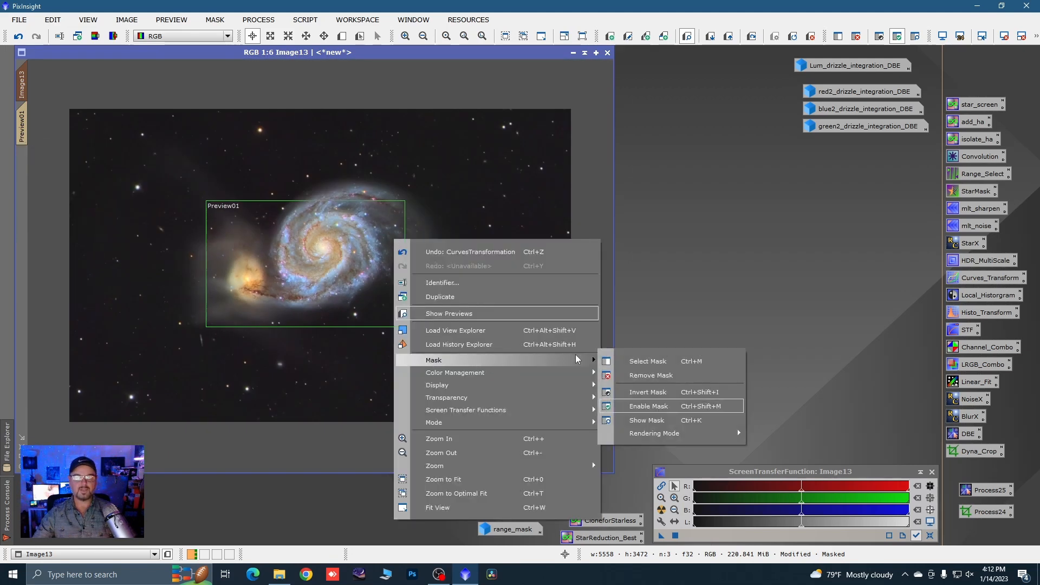
left_click(648, 421)
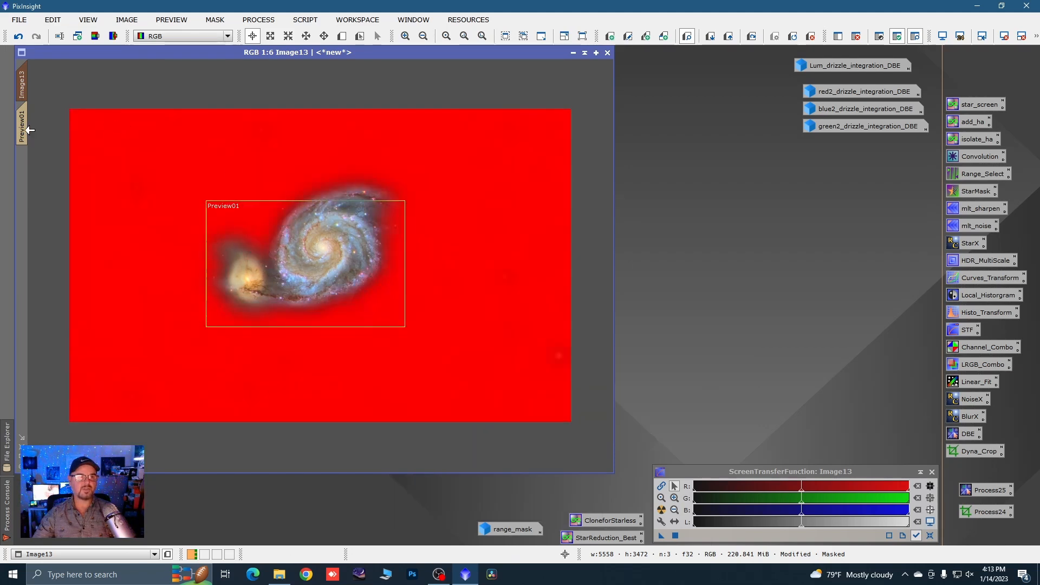
Step: Hide the mask overlay on Image13 and delete its existing Preview01
mouse_move(28, 129)
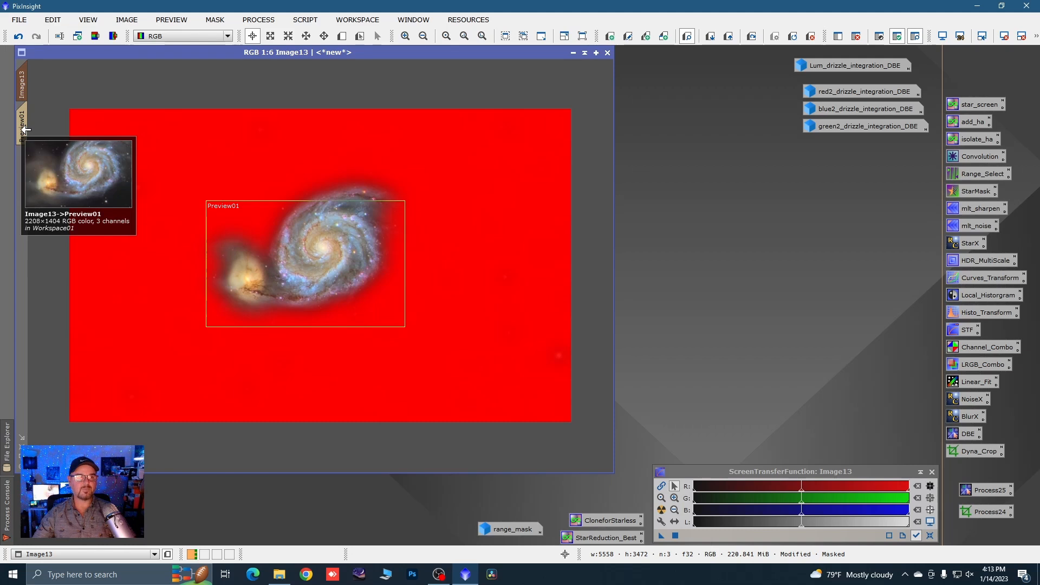
right_click(313, 182)
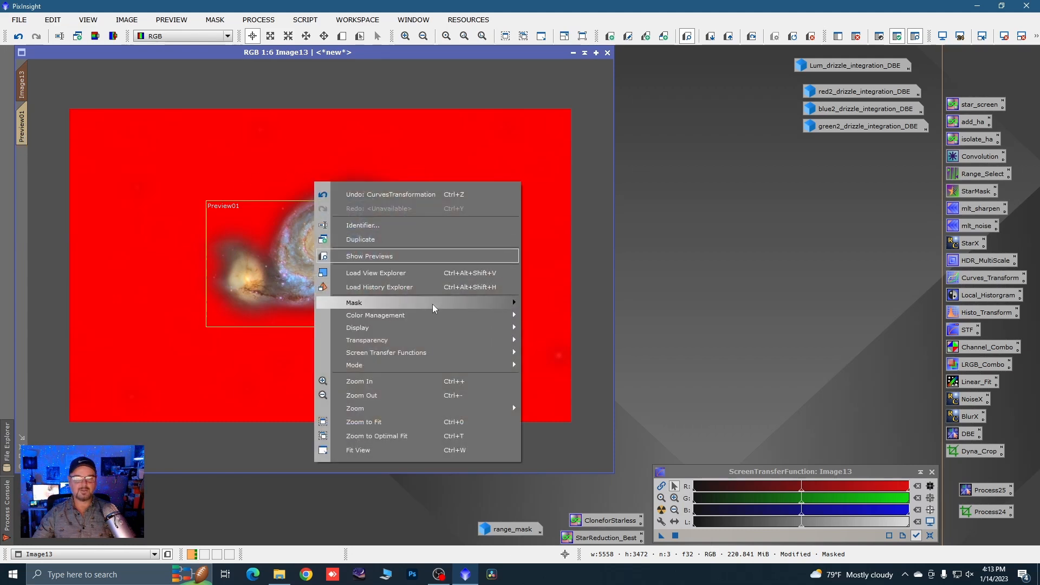
mouse_move(433, 308)
left_click(570, 362)
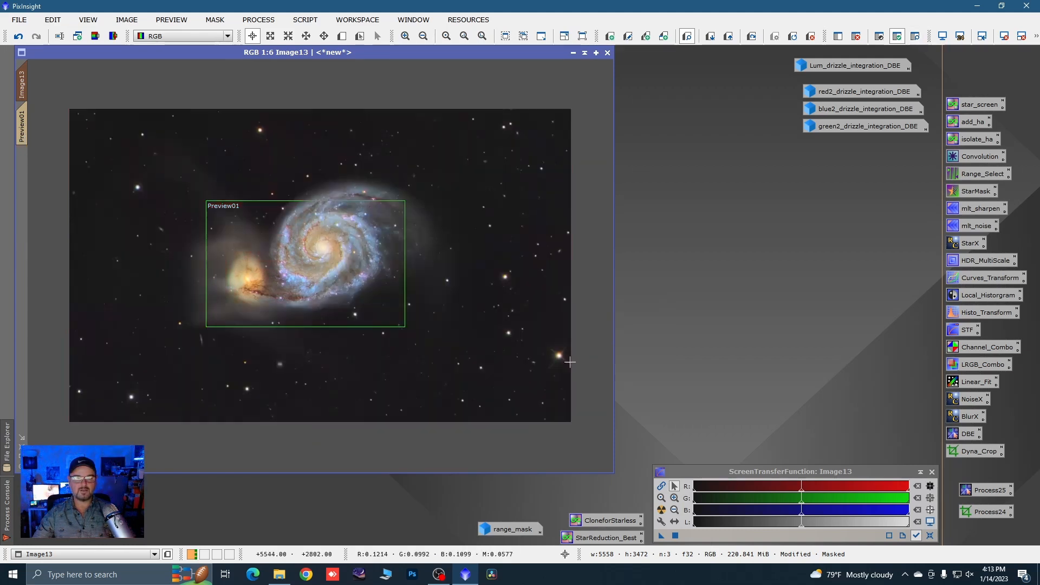
right_click(25, 134)
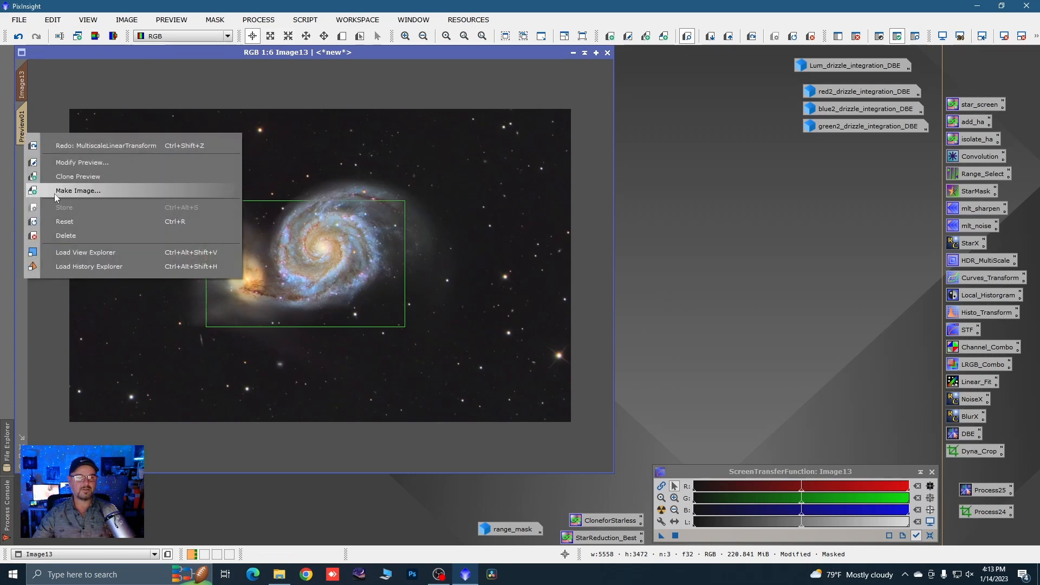
left_click(64, 235)
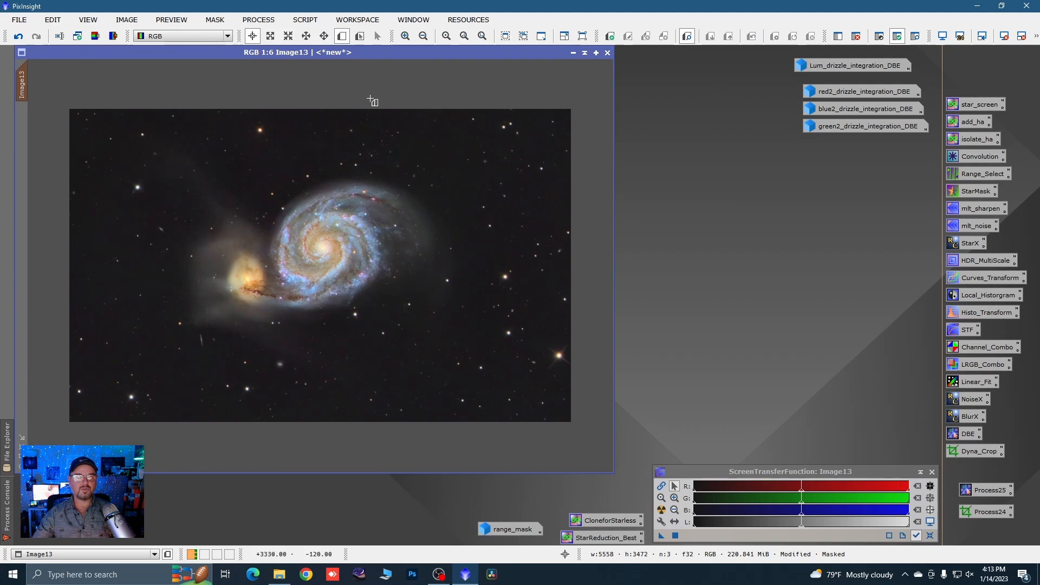
Step: Define a new preview of about 1554 × 1296 px around the spiral galaxy in Image13 and show it
left_click_drag(262, 188, 401, 304)
double_click(400, 214)
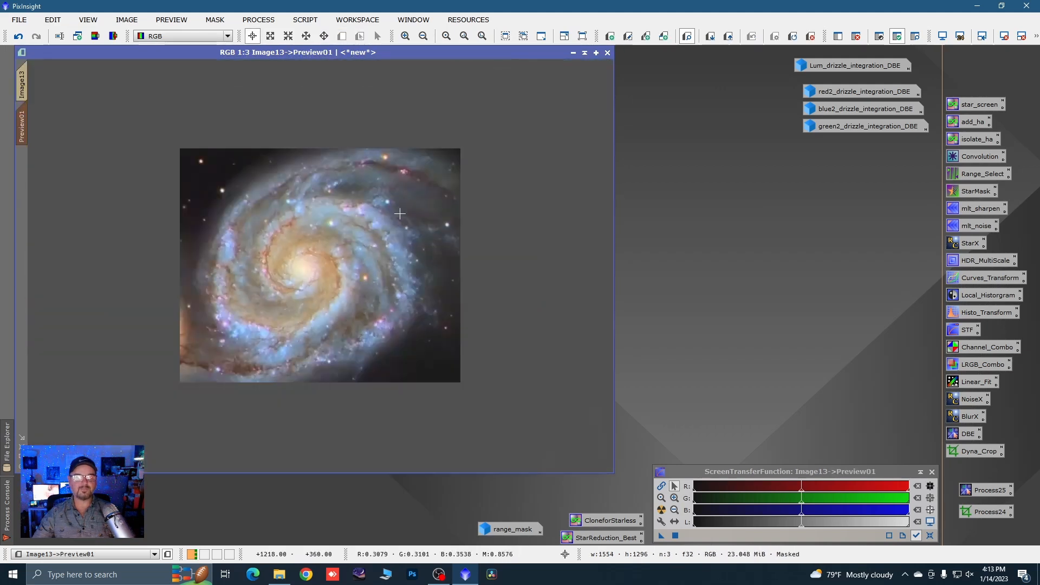
scroll(400, 214, "down", 1)
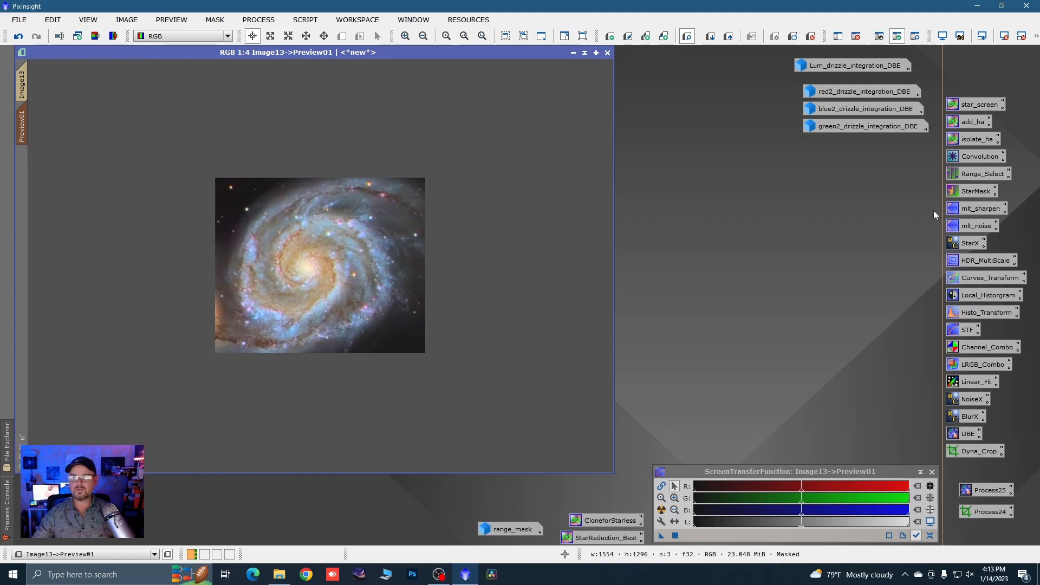
Step: Load the mlt_sharpen MultiscaleLinearTransform settings, set the layer 3 bias to 0.450 and apply them to Preview01
double_click(969, 213)
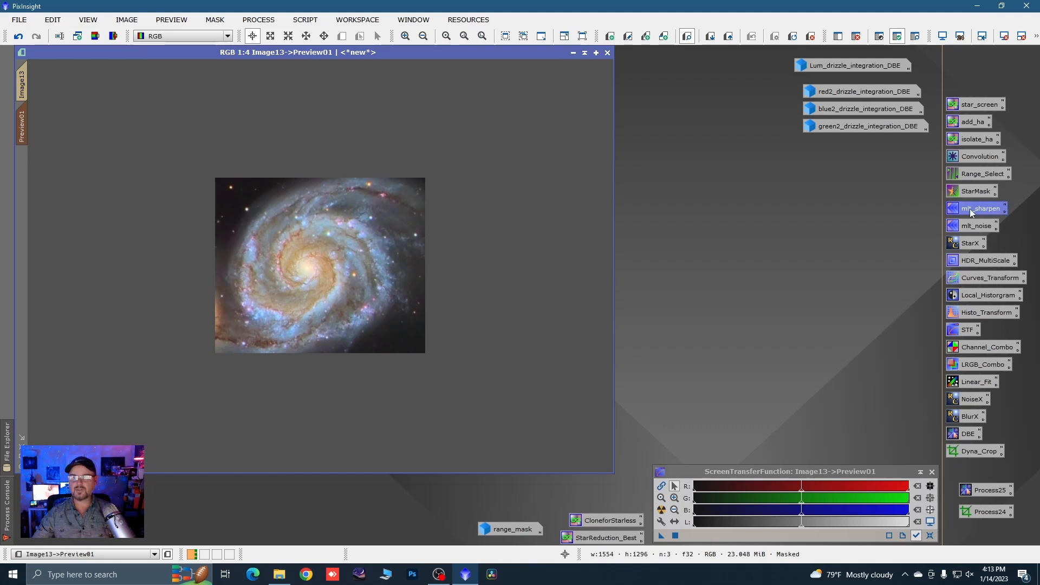
left_click(795, 176)
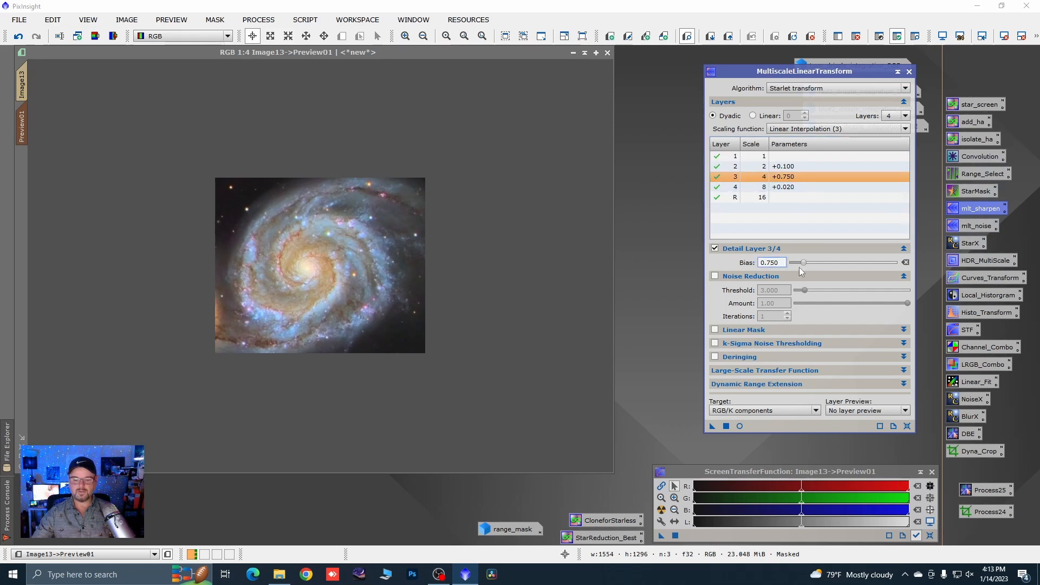
type("4")
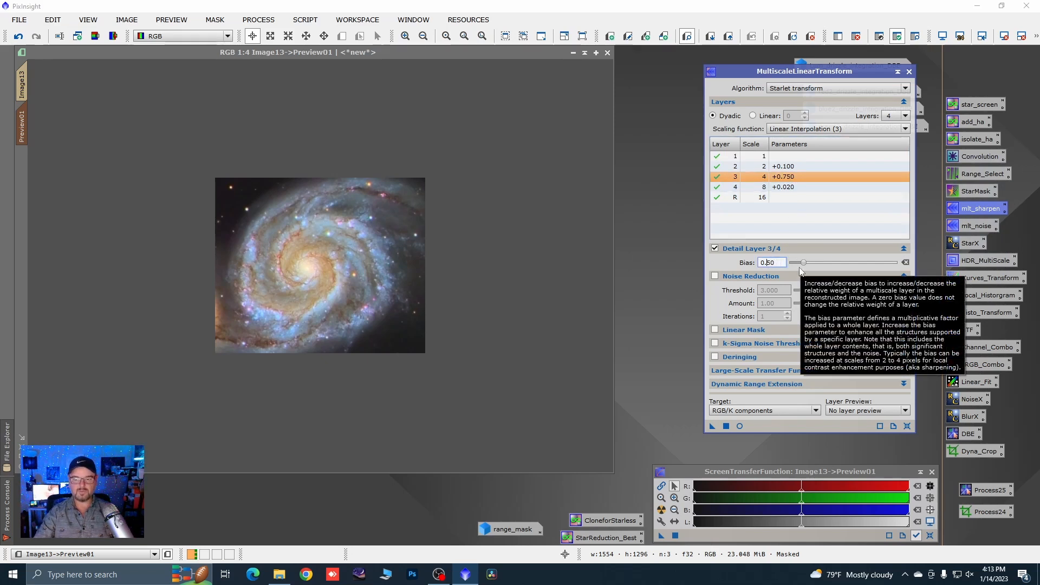
type("4")
key("Return")
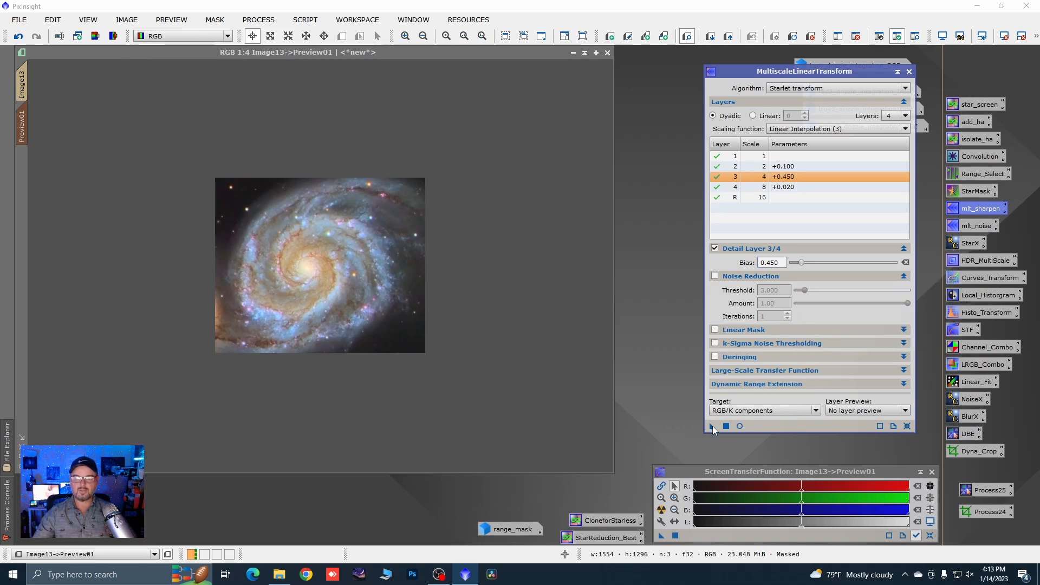
left_click(712, 426)
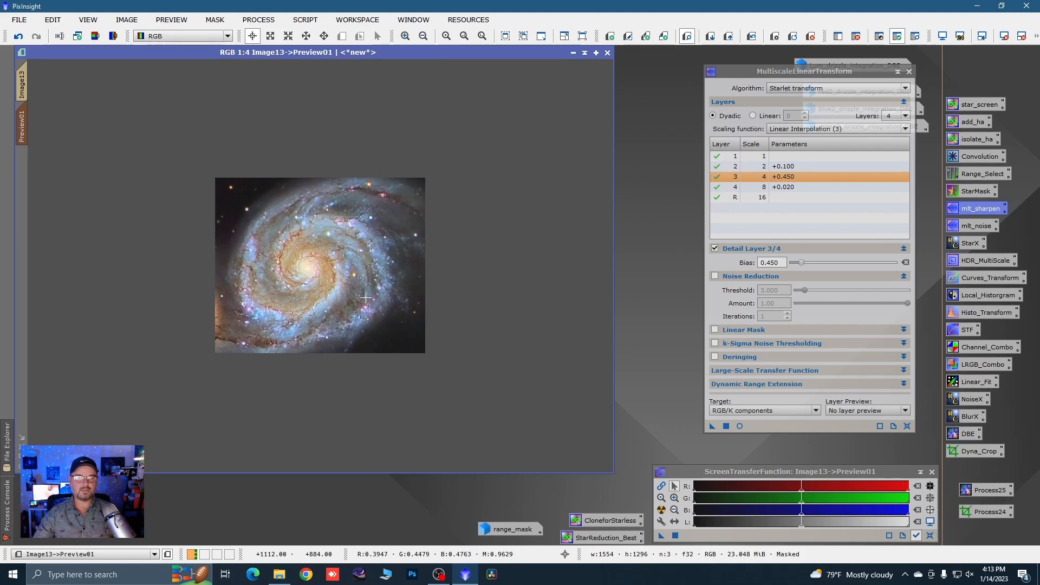
Step: Reduce the layer 3 bias to 0.250 and apply the sharpening to Preview01 again
left_click_drag(770, 262, 766, 262)
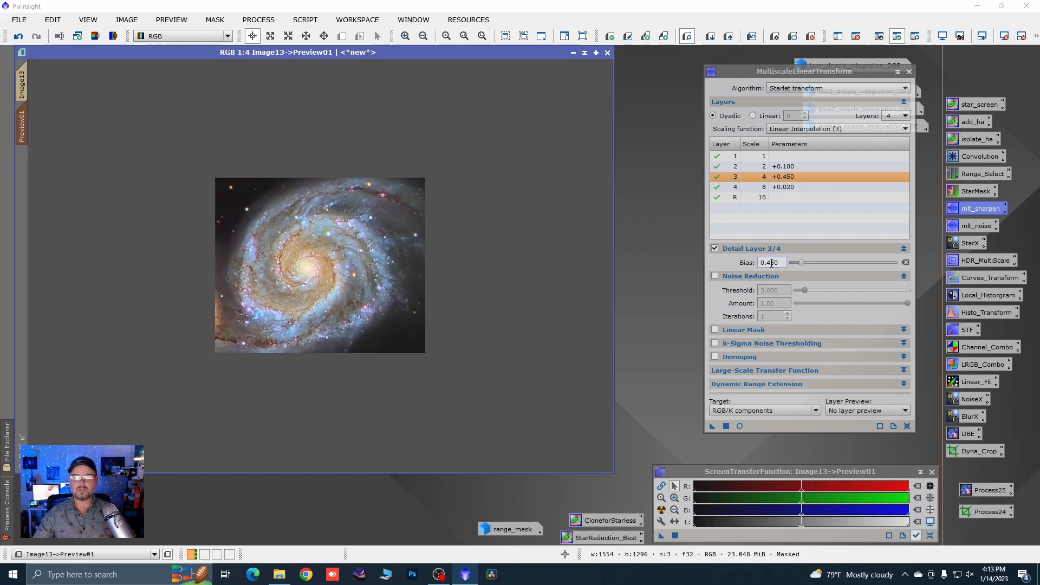
type("2")
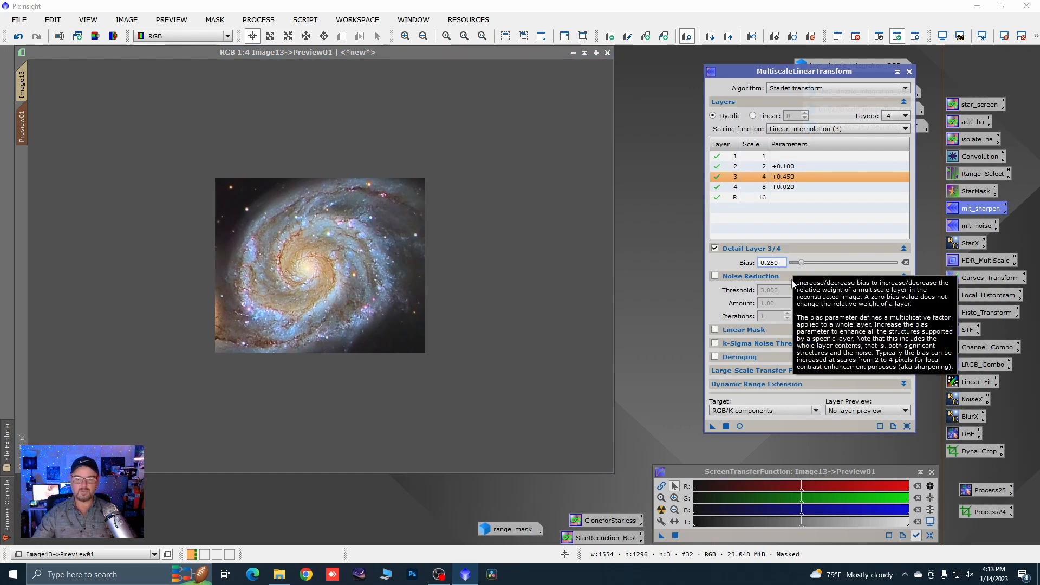
left_click_drag(711, 426, 478, 355)
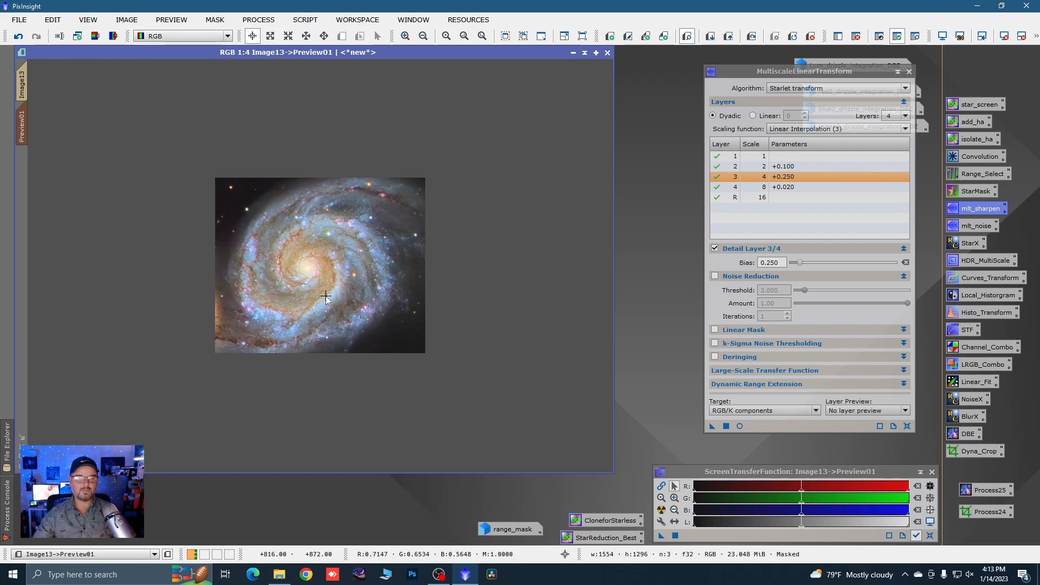
Step: Compare Preview01 before and after sharpening at 1:1 around the spiral galaxy's core
scroll(326, 296, "up", 1)
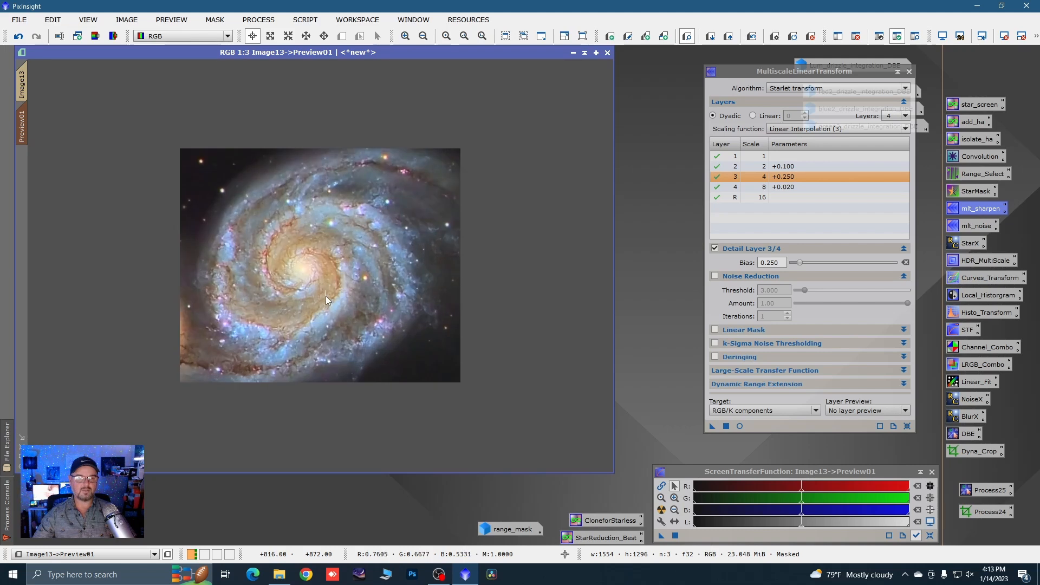
scroll(326, 295, "up", 2)
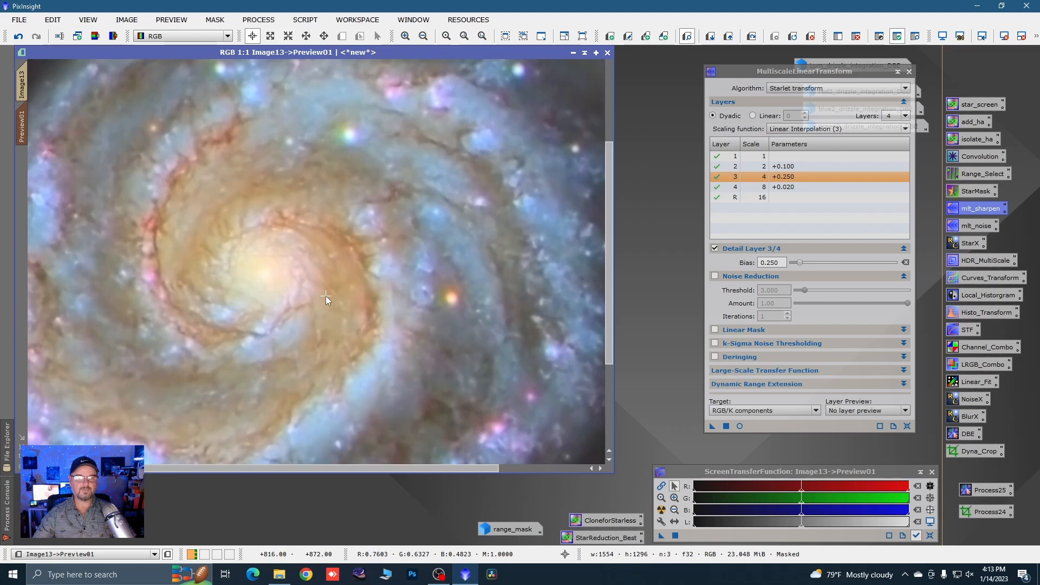
key("ctrl+shift+z")
key("ctrl+shift+z")
key("ctrl+shift+z")
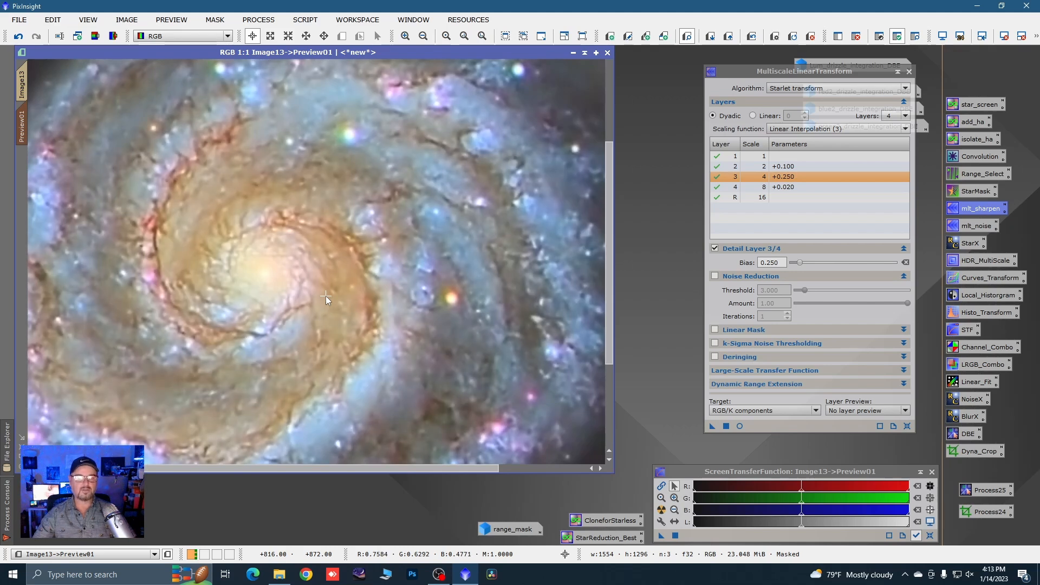
key("ctrl+shift+z")
key("ctrl+shift+z")
key("ctrl+shift+z")
key("ctrl+shift+z")
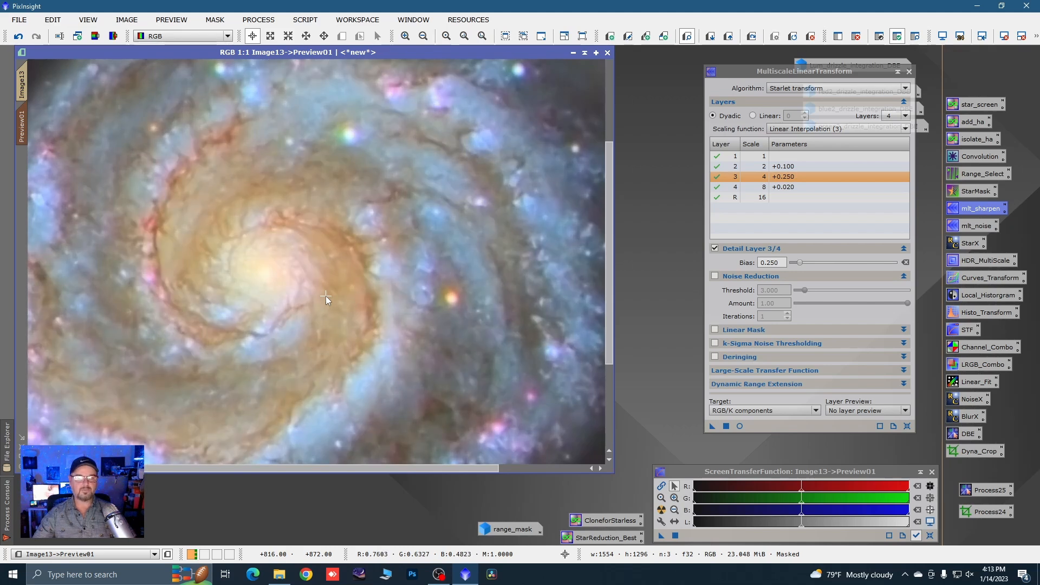
key("ctrl+shift+z")
key("ctrl+shift+z")
key("ctrl+shift+z")
key("ctrl+shift+z")
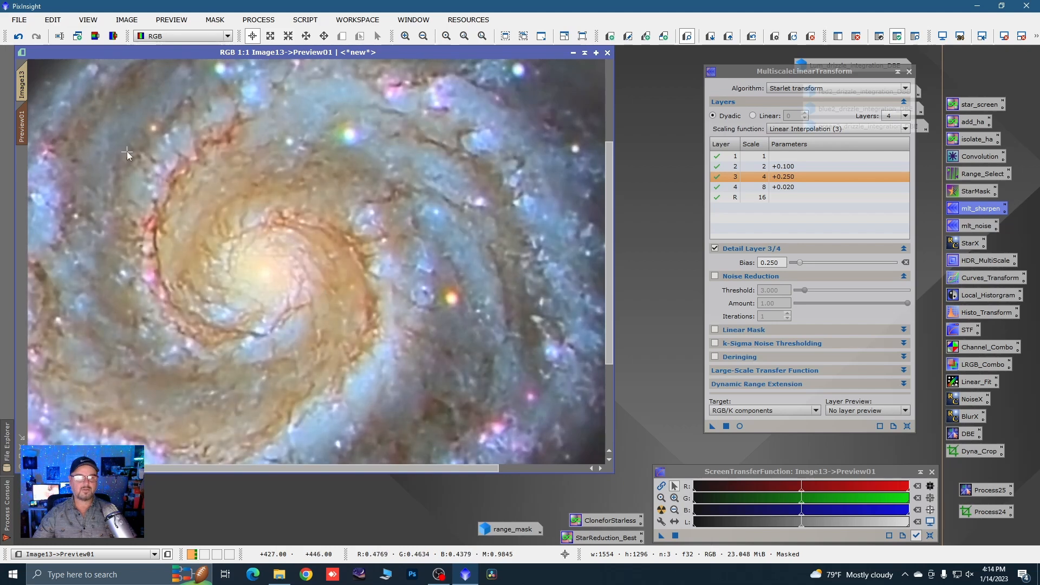
Step: Apply the MultiscaleLinearTransform sharpening to the full Image13 and close the process
left_click(22, 85)
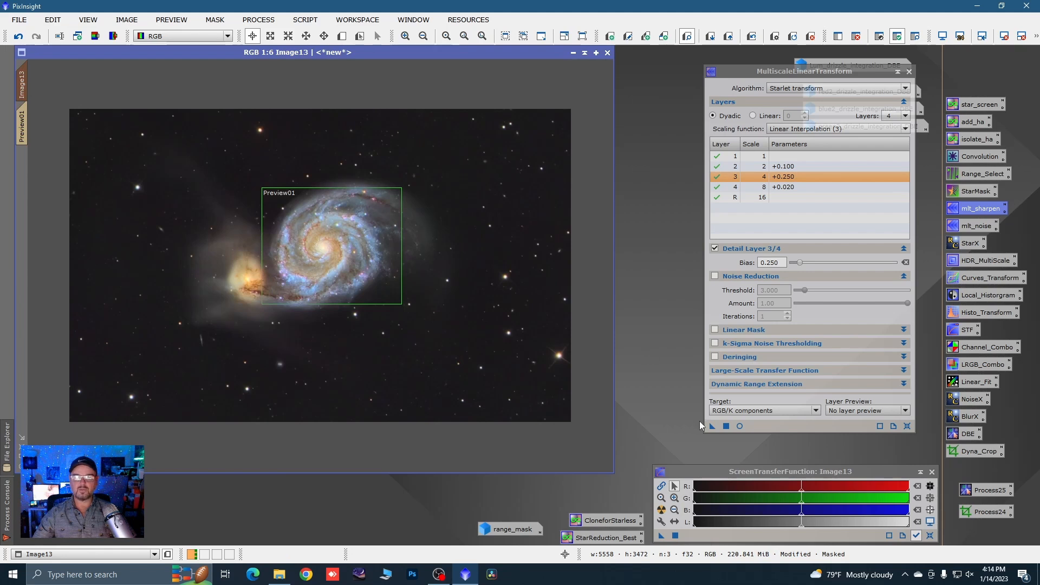
left_click_drag(713, 425, 501, 273)
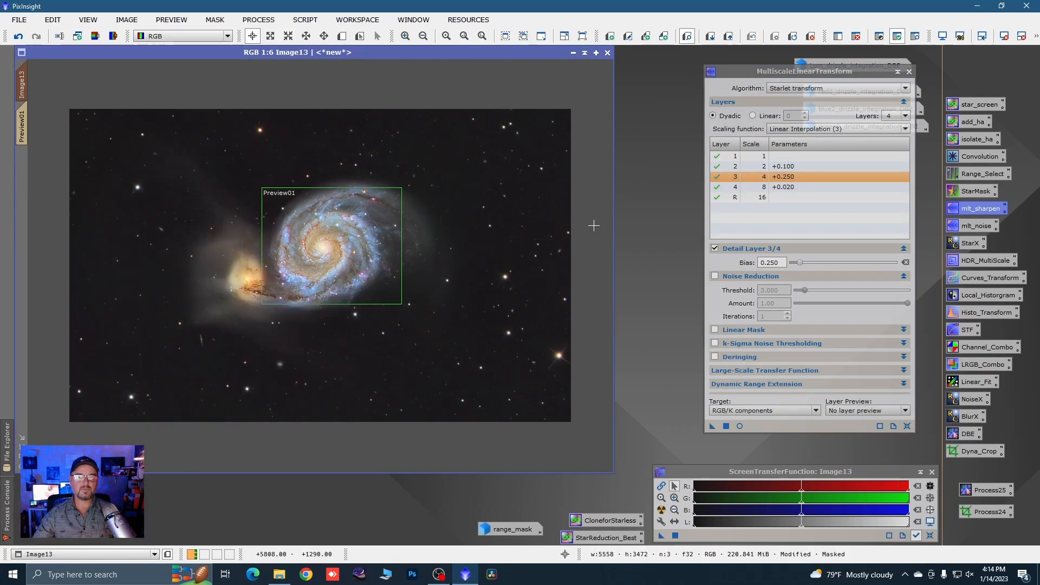
left_click(909, 72)
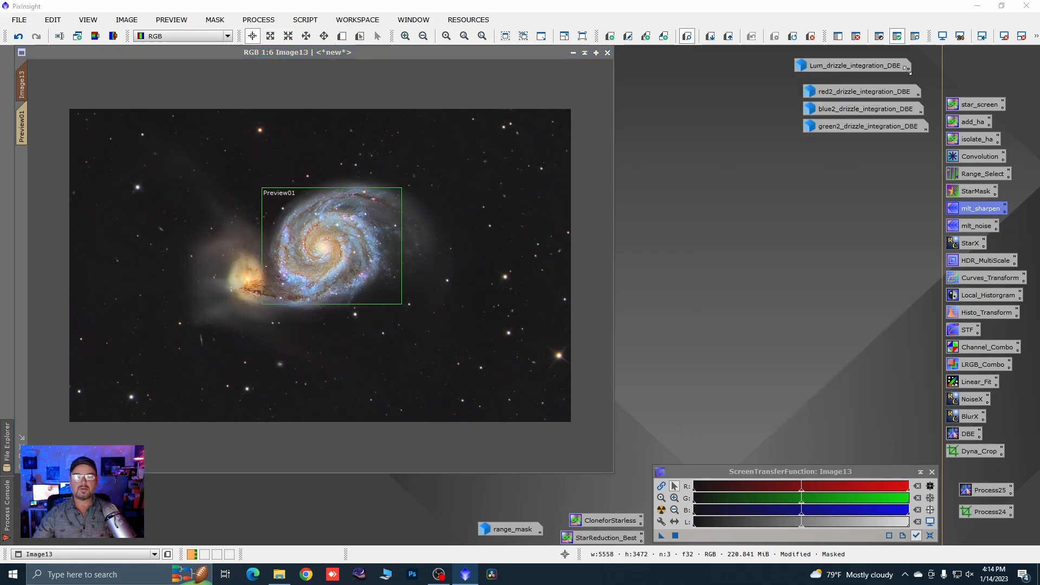
Step: Delete Preview01 and remove the mask from Image13
right_click(22, 129)
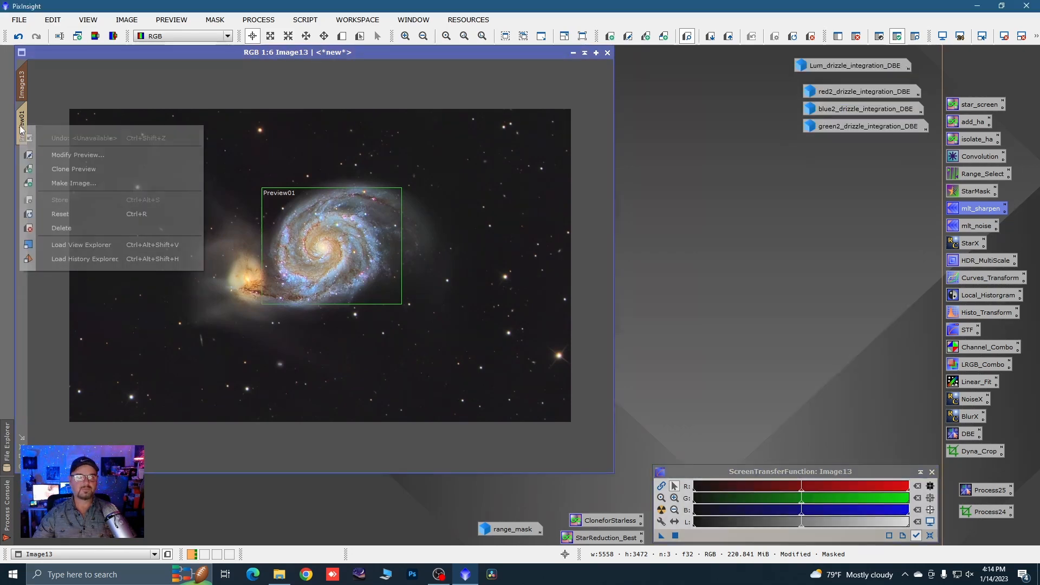
left_click(66, 228)
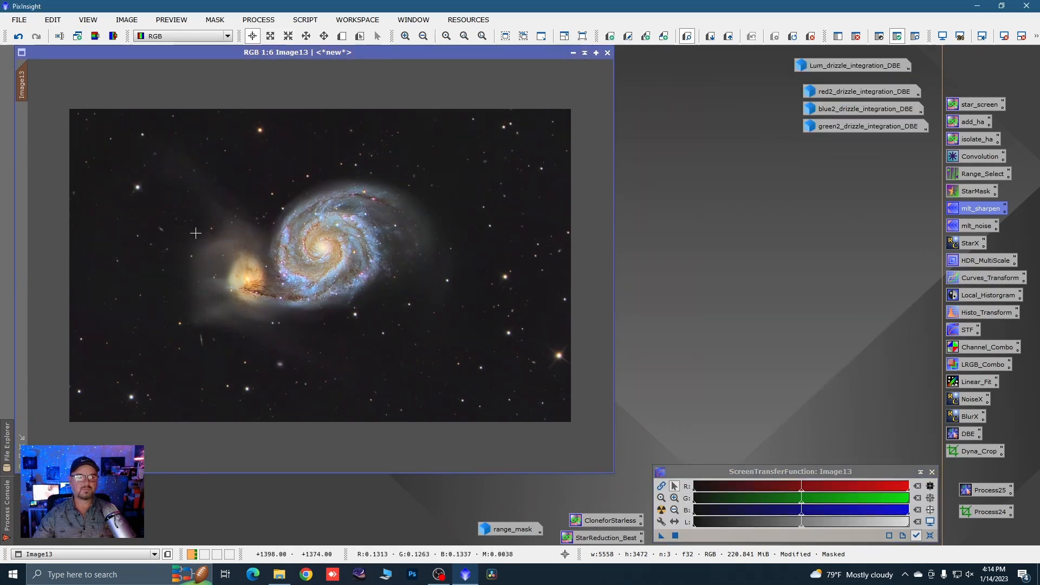
right_click(356, 247)
mouse_move(532, 365)
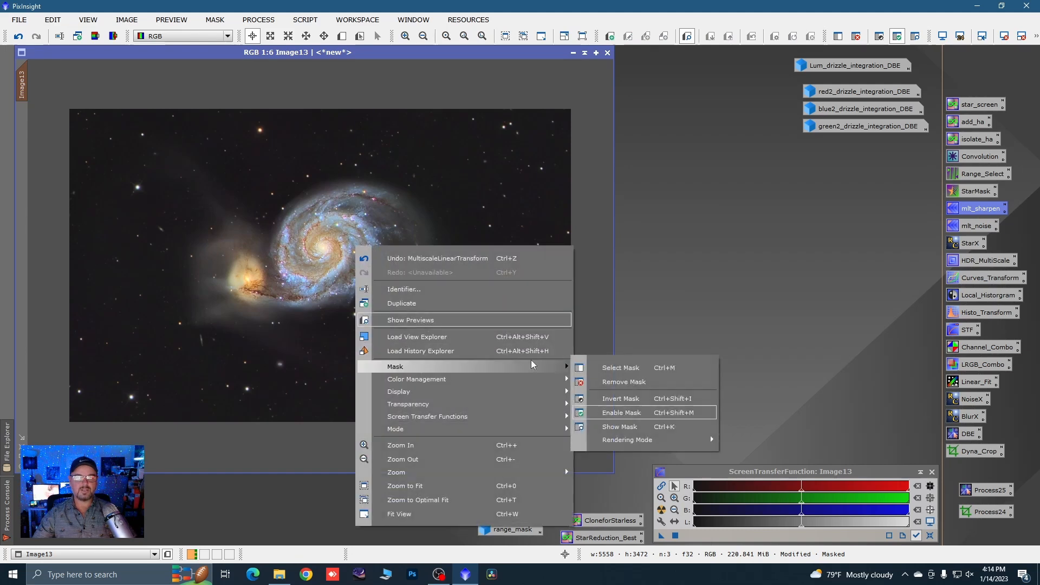
left_click(623, 381)
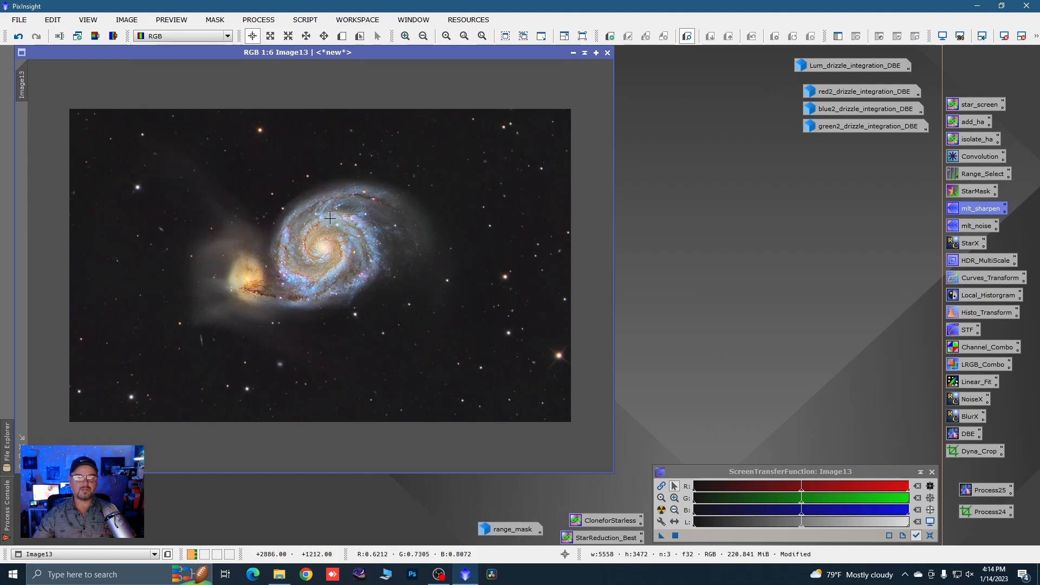
Step: Examine the sharpened Image13 at several zoom levels, checking the spiral galaxy, its companion and the background
scroll(314, 265, "up", 1)
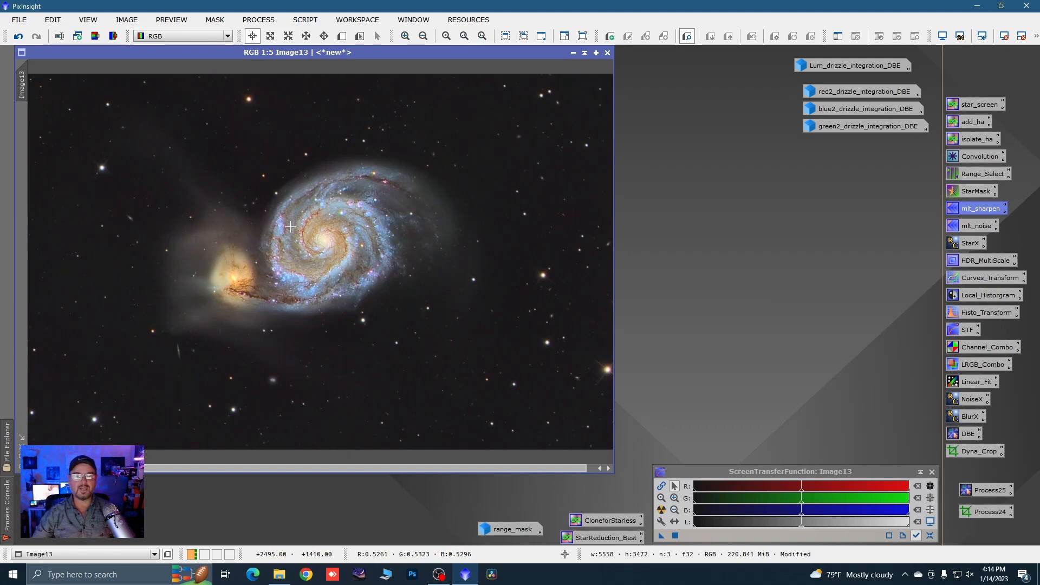
scroll(410, 190, "down", 1)
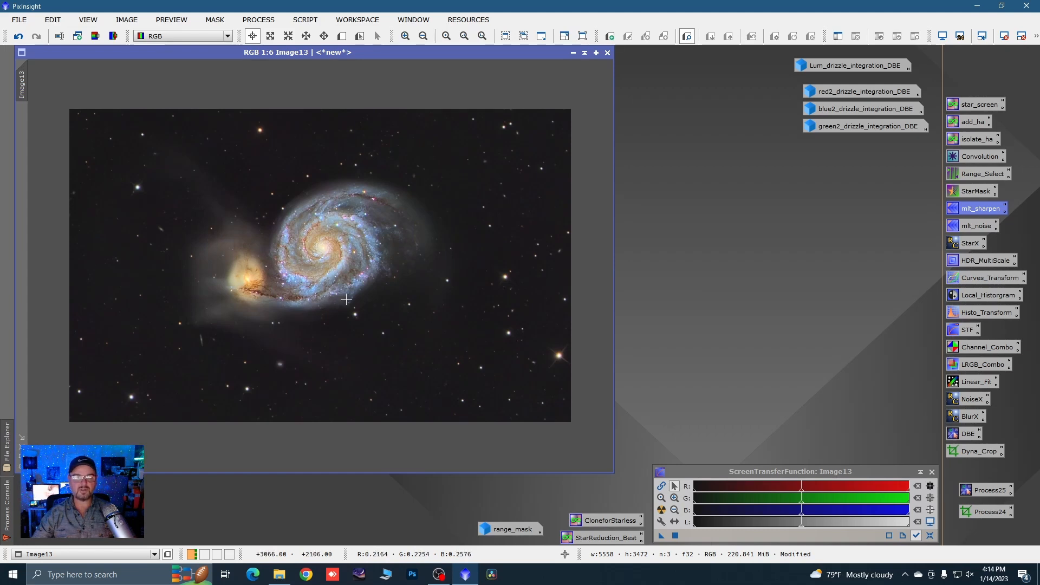
scroll(391, 233, "up", 2)
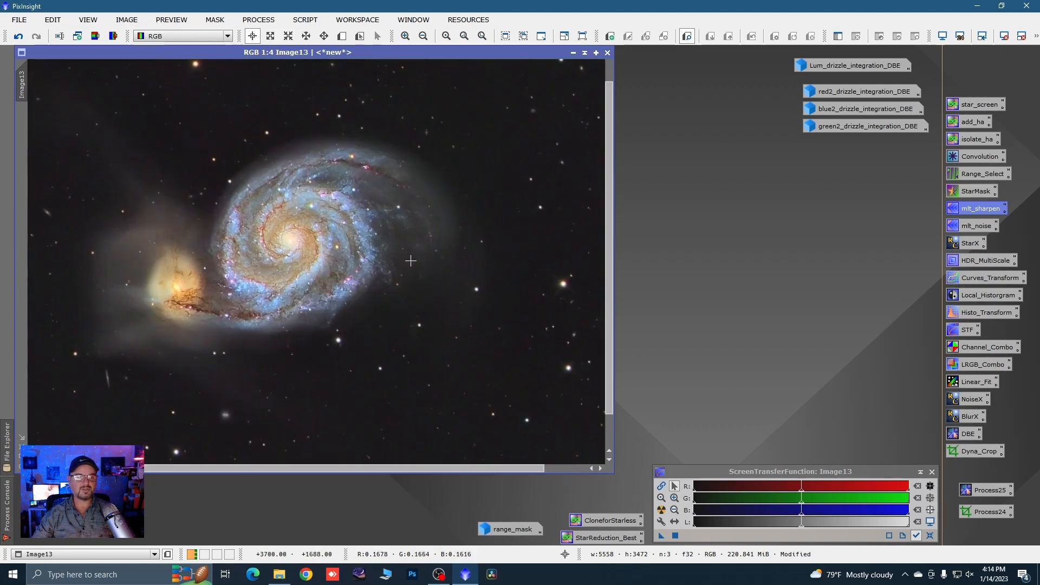
scroll(483, 283, "down", 1)
scroll(242, 293, "up", 1)
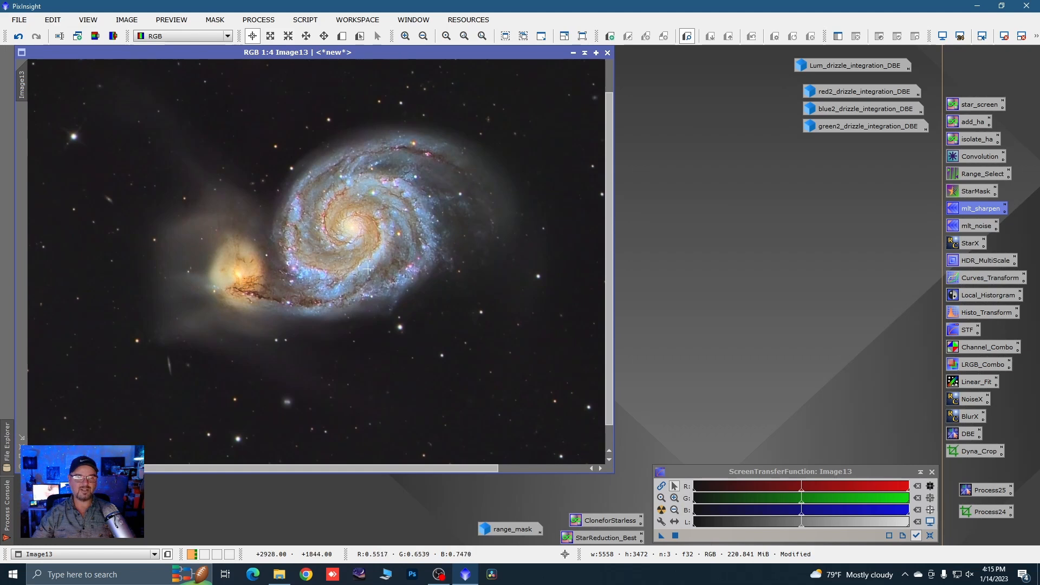
scroll(367, 268, "down", 2)
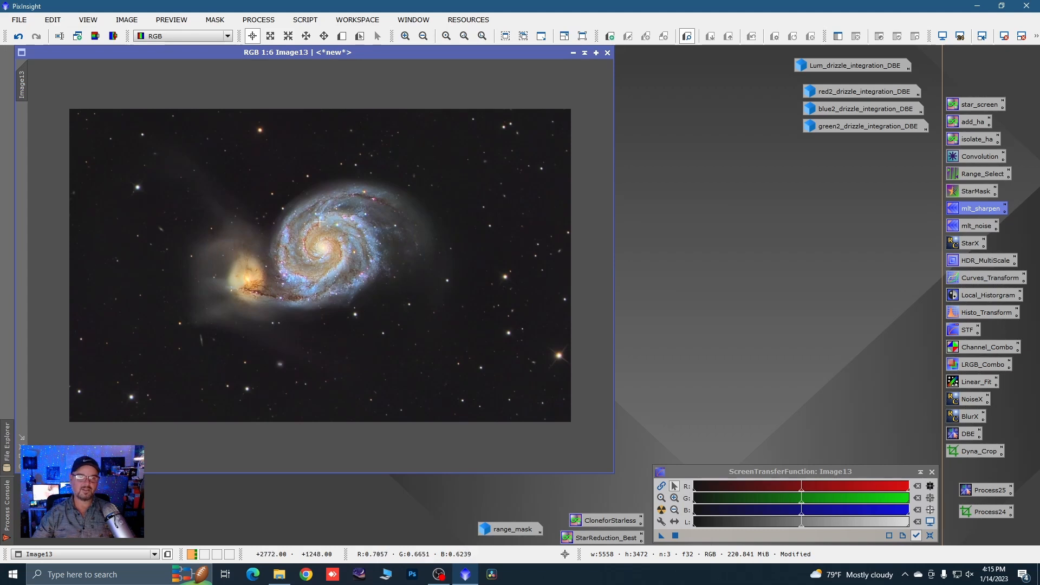
scroll(318, 223, "up", 1)
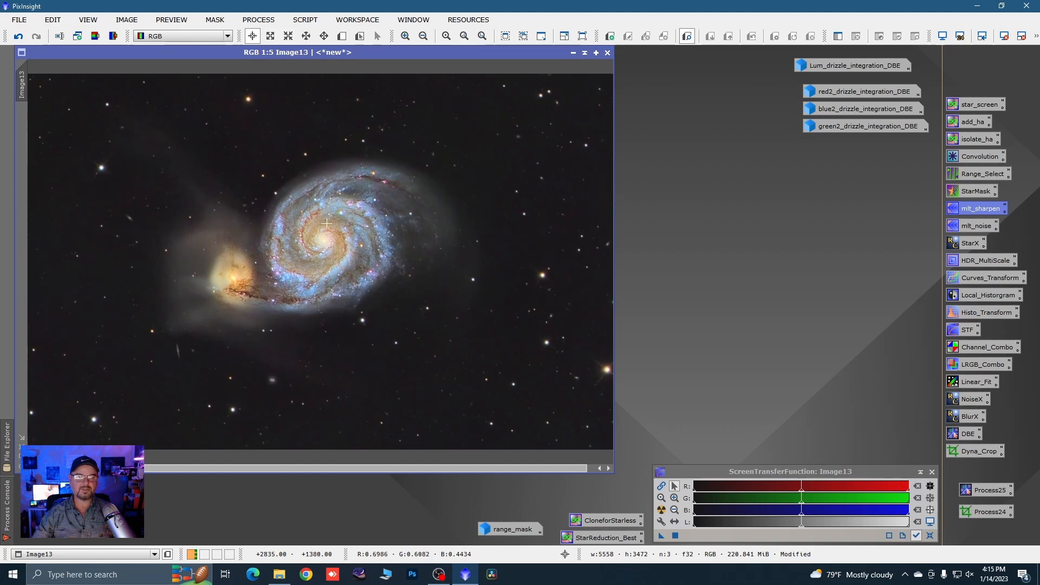
scroll(459, 257, "down", 1)
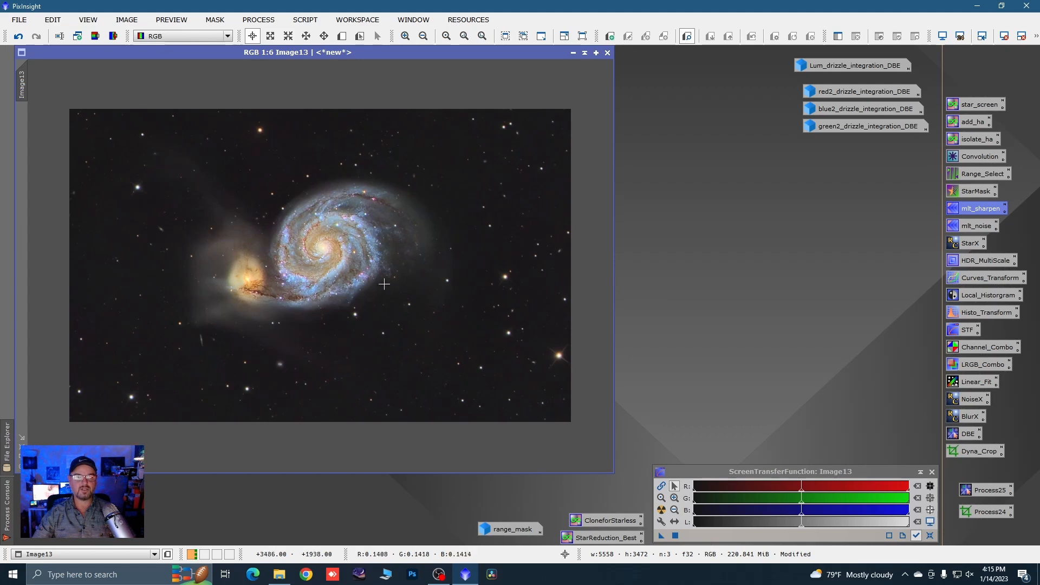
scroll(367, 293, "up", 1)
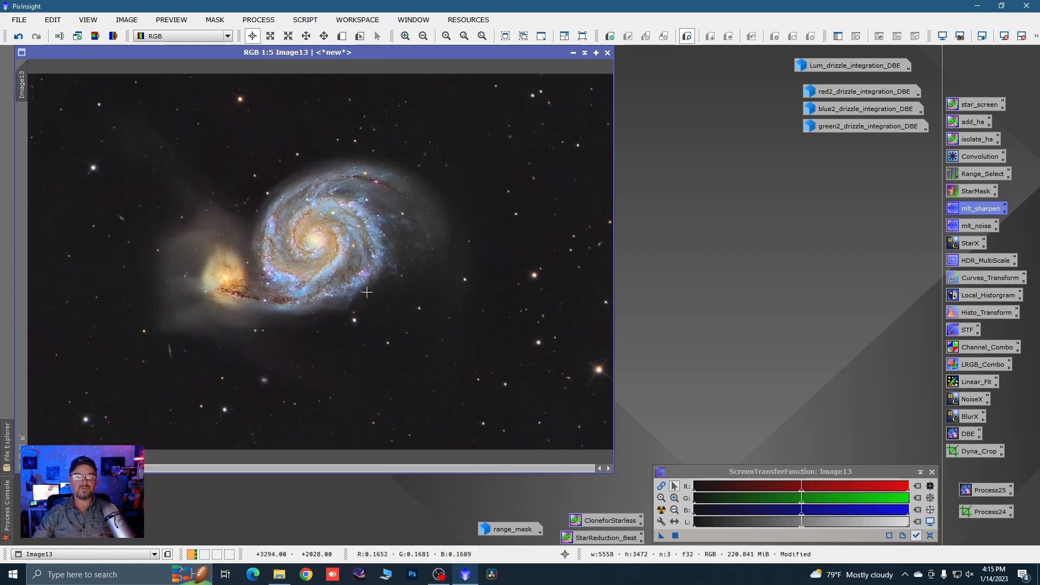
scroll(367, 292, "down", 1)
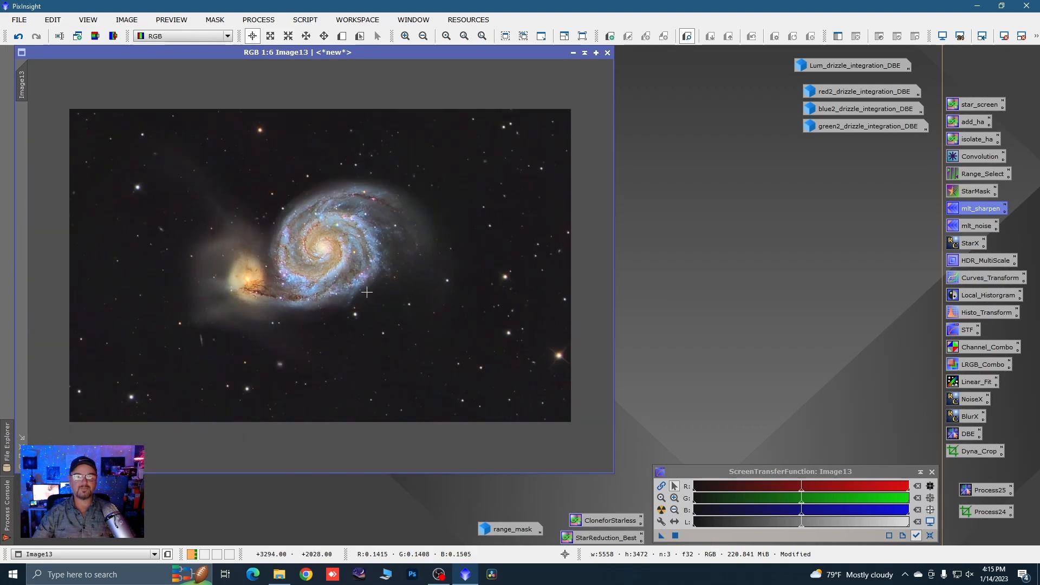